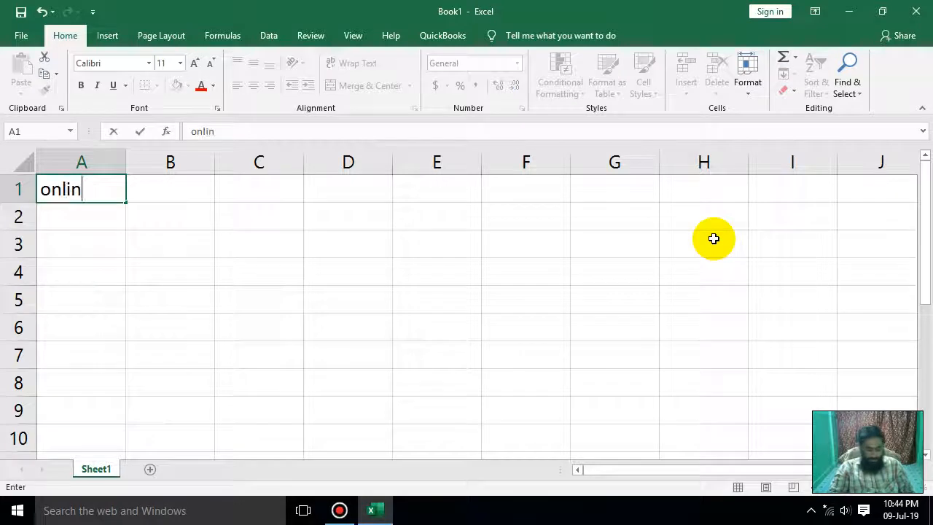
- Replace the lowercase draft in A1 with the title ONLINE COMPUTER TUTOR
key("BackSpace")
key("BackSpace")
key("BackSpace")
key("BackSpace")
key("BackSpace")
key("BackSpace")
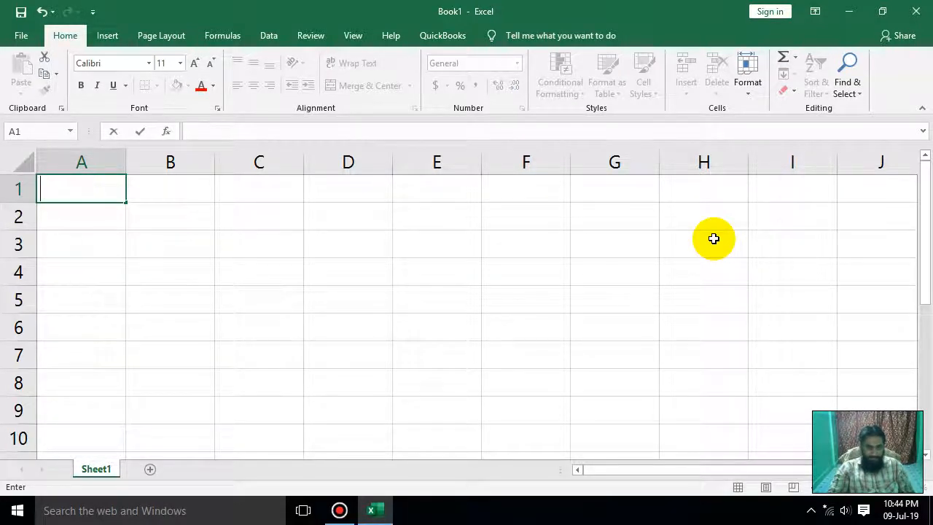
type("ONLI")
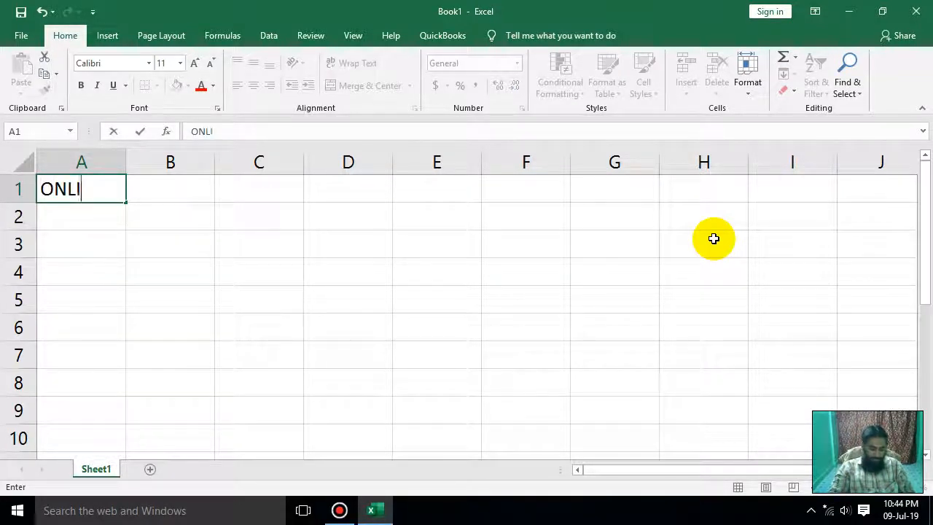
type("NE COMPUTER TUTOR")
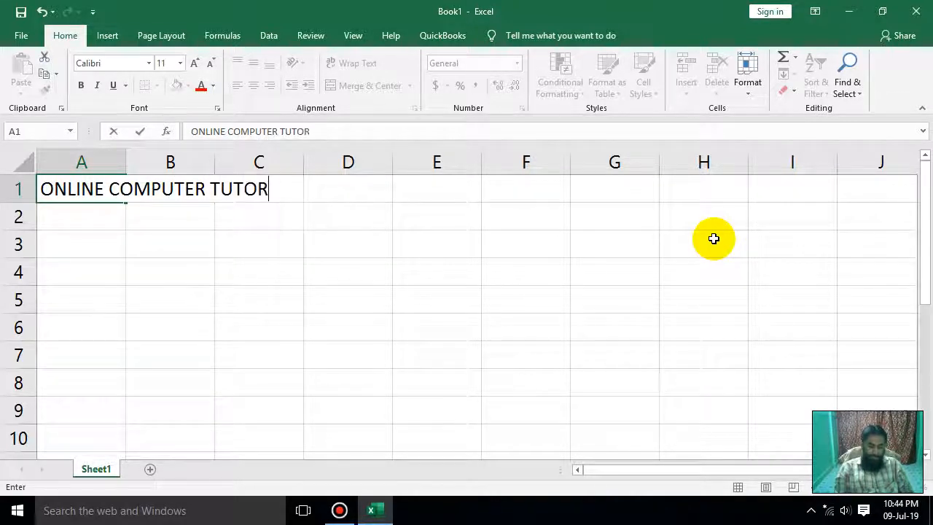
key("Return")
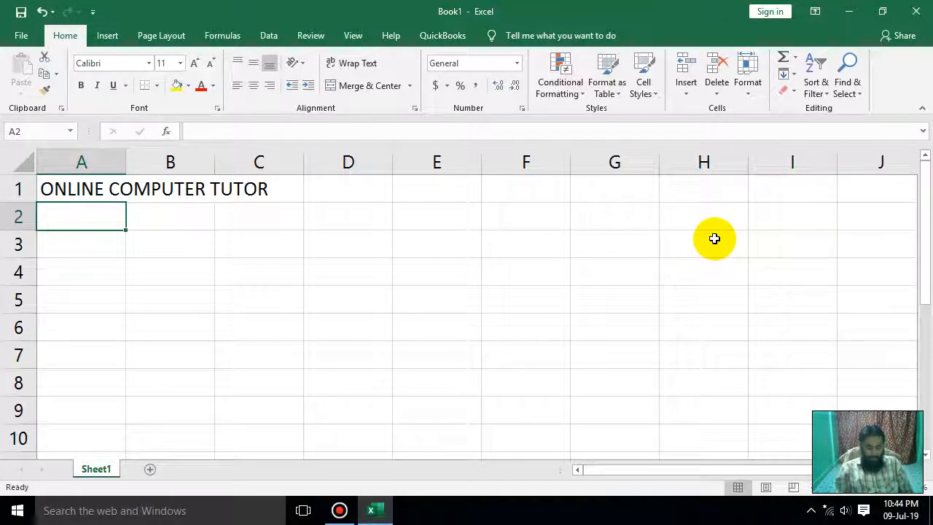
- Enter the subtitle RECEIVABLE LEDGER in A2 and leave row 3 empty
type("REC")
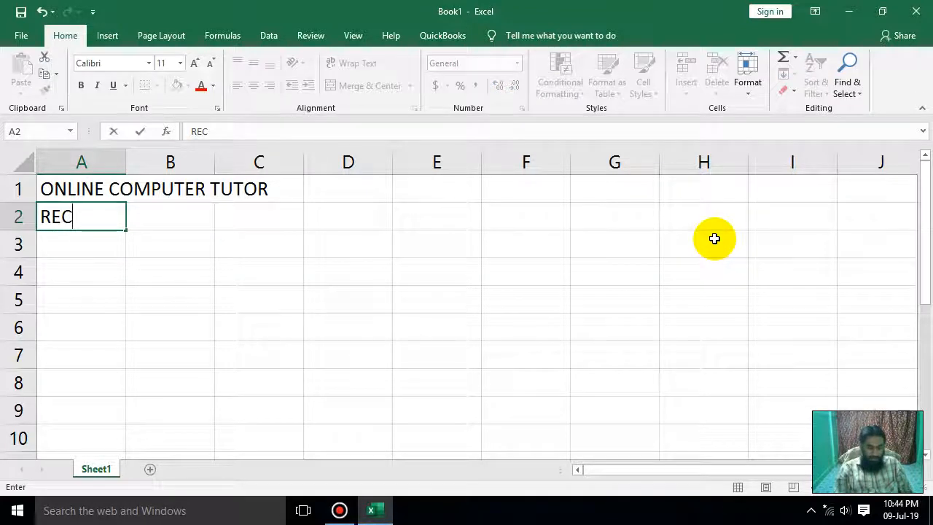
type("EIVABLE LEDGER")
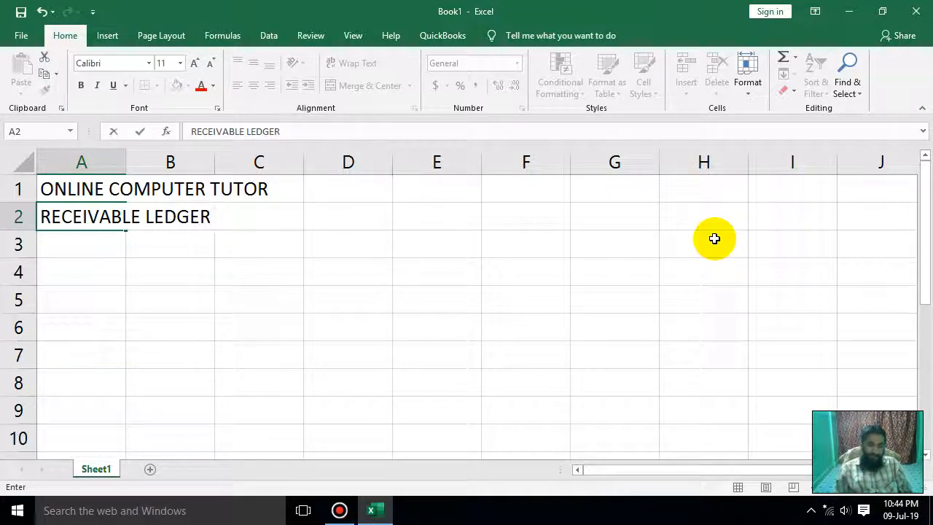
key("Return")
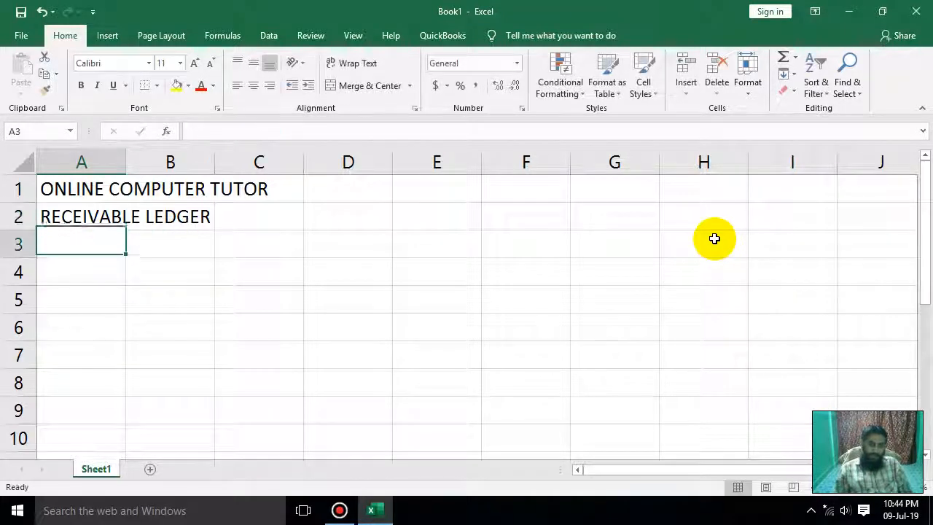
key("Return")
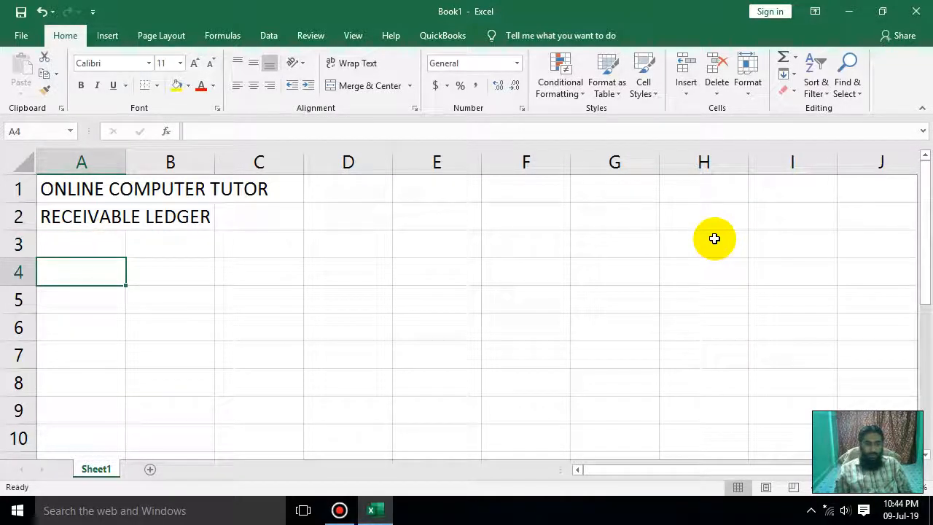
- Enter the label CURRENT DATE in A4, with two spaces between the words
type("CURRENT")
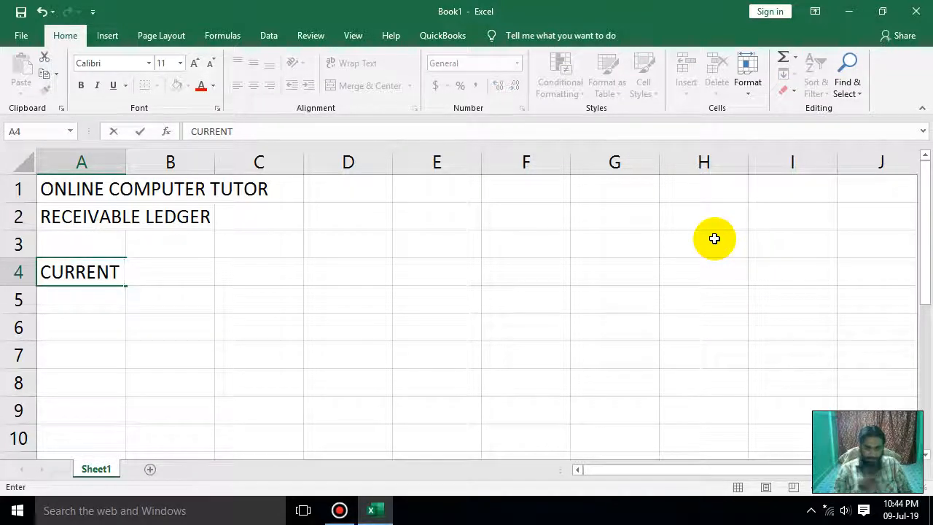
type("  DAT")
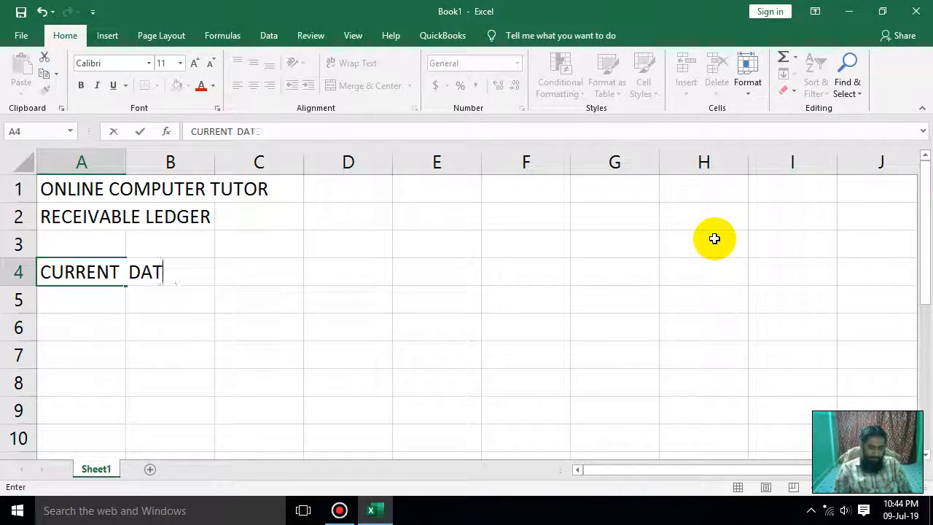
type("E")
key("Return")
key("Return")
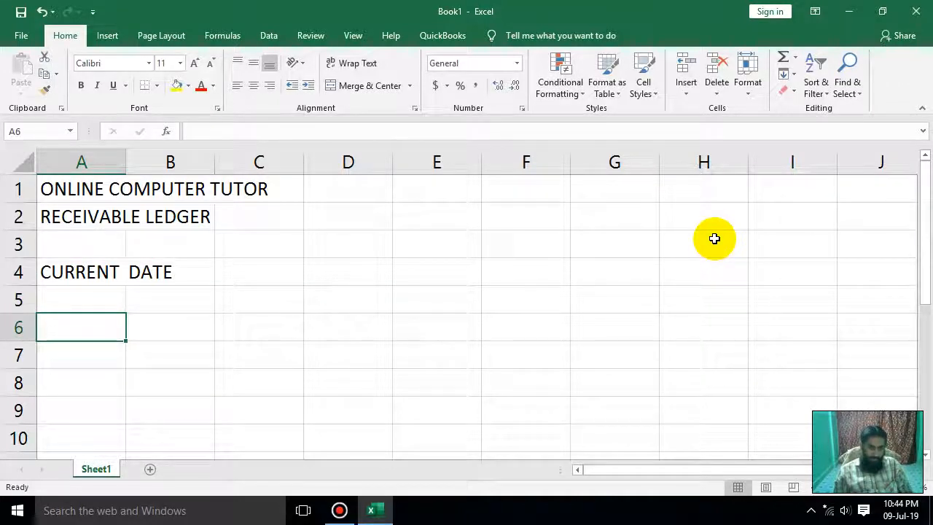
- Enter the column headings COUTOMER ID in A5 and COUSTOMER NAME in B5
key("Up")
type("COUTOMER ID")
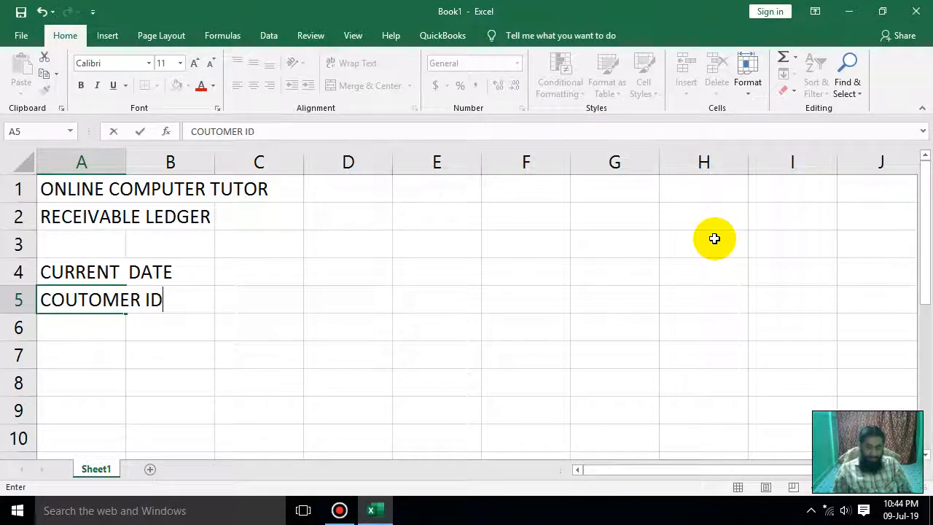
key("Return")
key("Up")
key("Right")
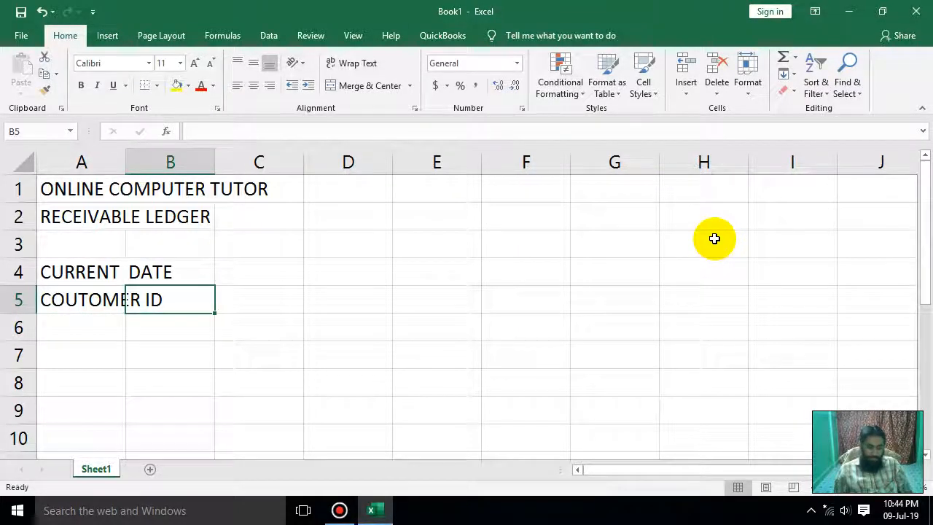
type("COUSTOMER NAME")
key("Return")
key("Up")
key("Right")
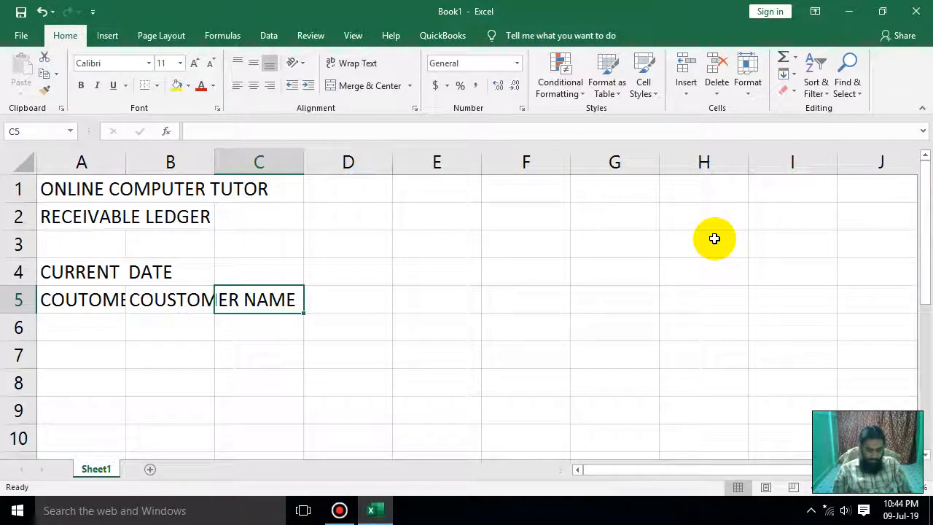
- Enter the headings INVOICE DATE, DUE DATE, TOTAL AMOUNT and BALANCE in cells C5 to F5
type("INVOICE DATE")
key("Tab")
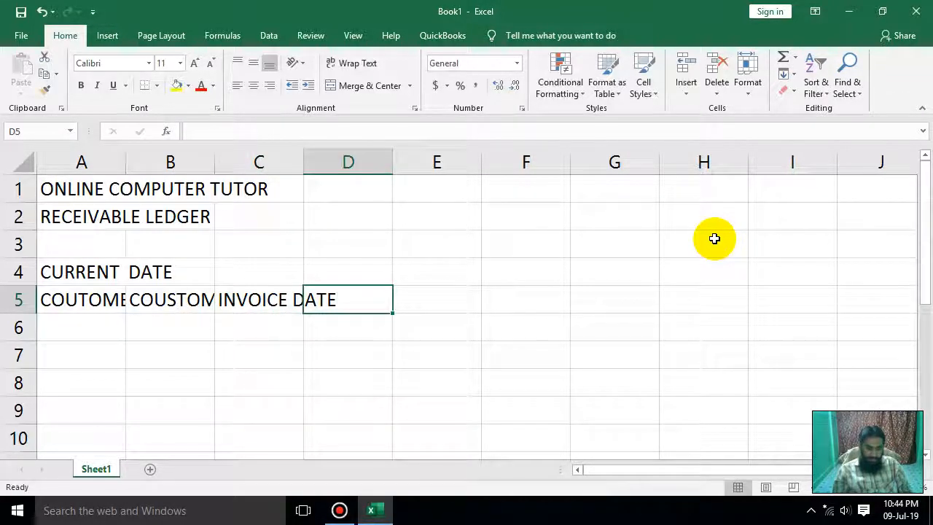
type("DUE DATE")
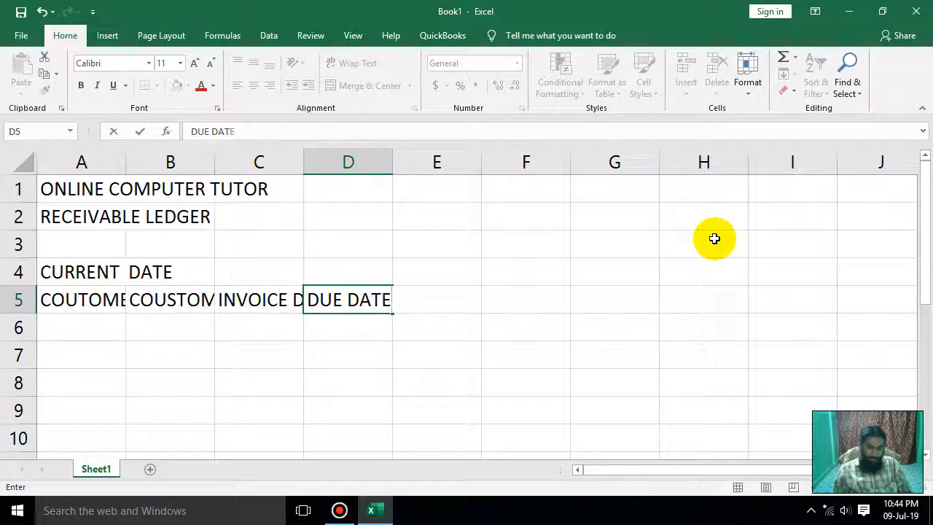
key("Tab")
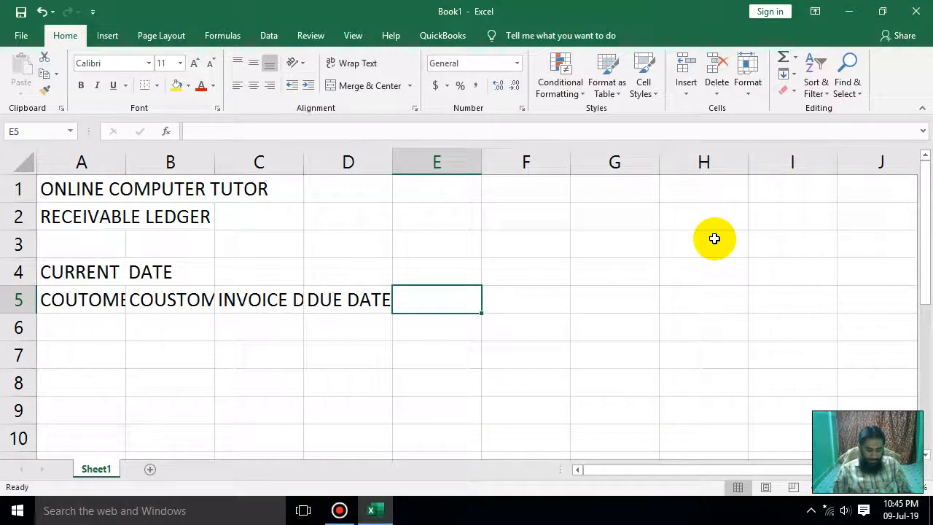
type("TOTAL AMOUNT")
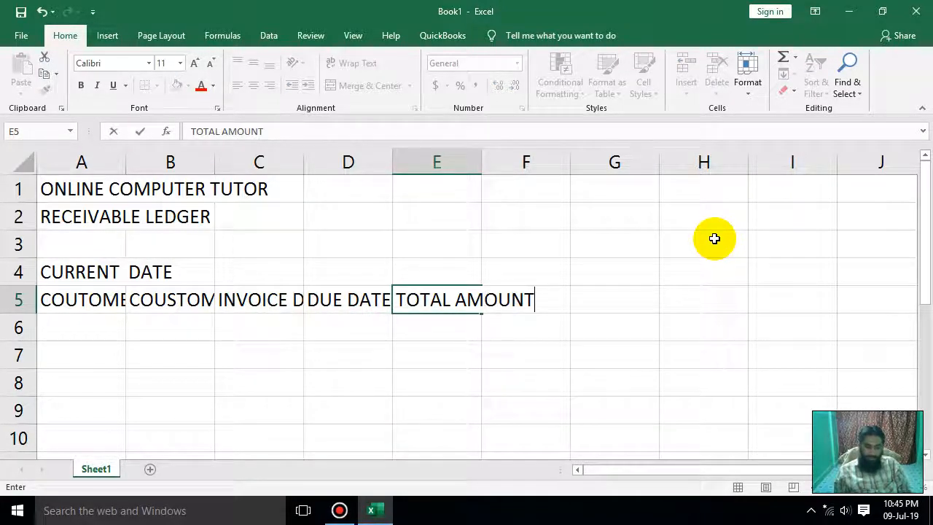
key("Tab")
type("BALANCE")
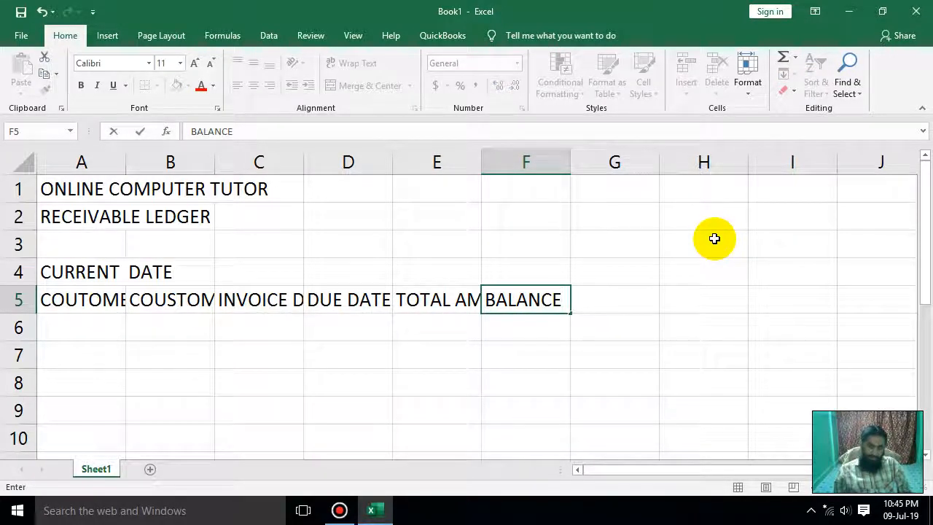
key("Tab")
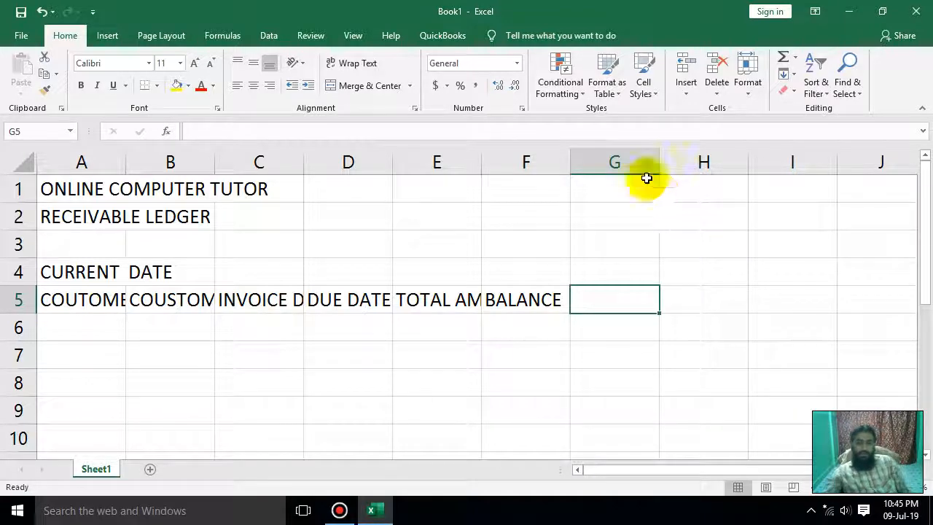
- Autofit columns A to F to their contents, and narrow column A so the titles overflow into column B
left_click_drag(507, 161, 126, 166)
double_click(126, 166)
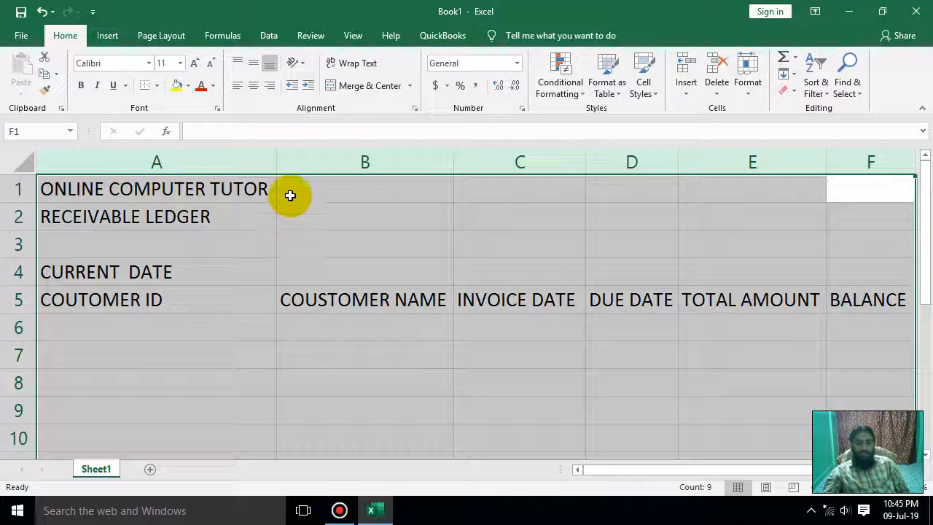
left_click(290, 193)
left_click_drag(277, 156, 188, 159)
- Make row 5 two lines tall and format headings A5:F5 as wrapped, bold and centred both ways, narrowing column A so its heading wraps
left_click_drag(17, 314, 784, 313)
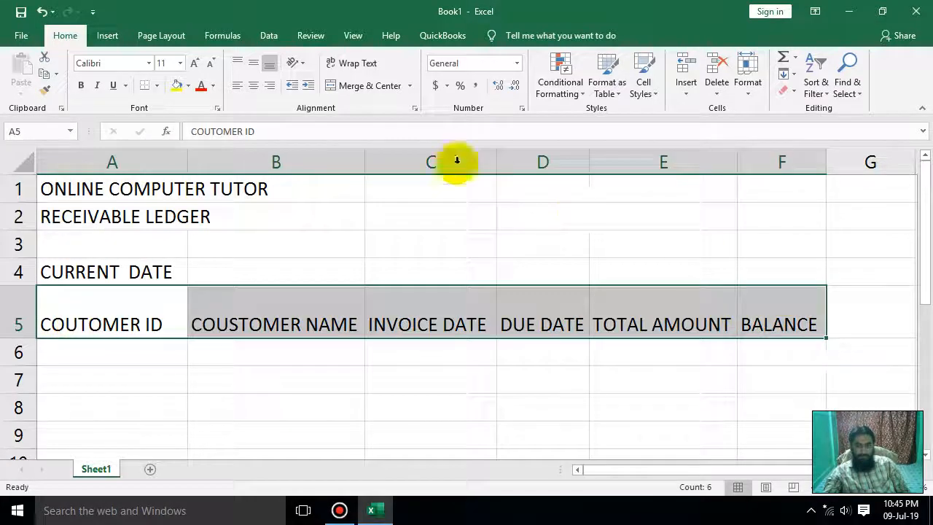
left_click(352, 66)
left_click(253, 63)
left_click(253, 85)
left_click_drag(187, 159, 158, 154)
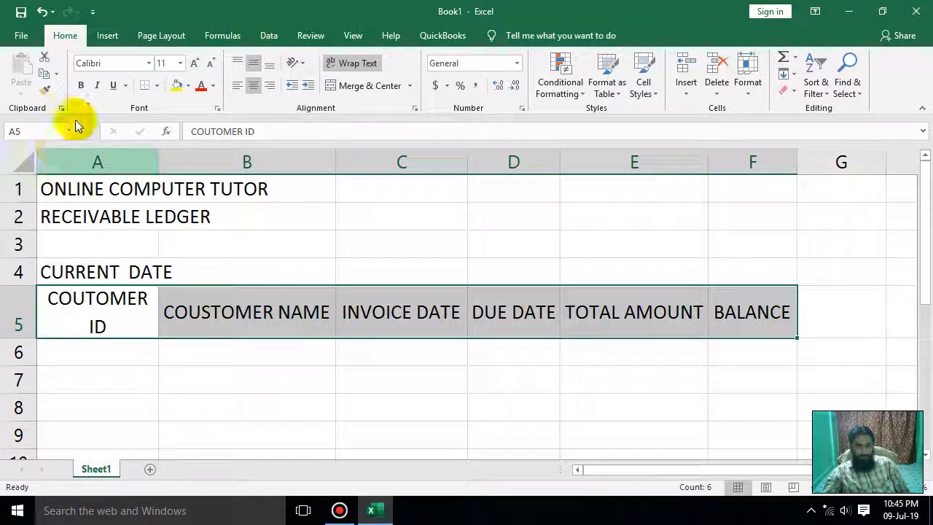
left_click(82, 88)
- Widen column B slightly and adjust columns C to F so INVOICE DATE and TOTAL AMOUNT wrap onto two lines
left_click(248, 312)
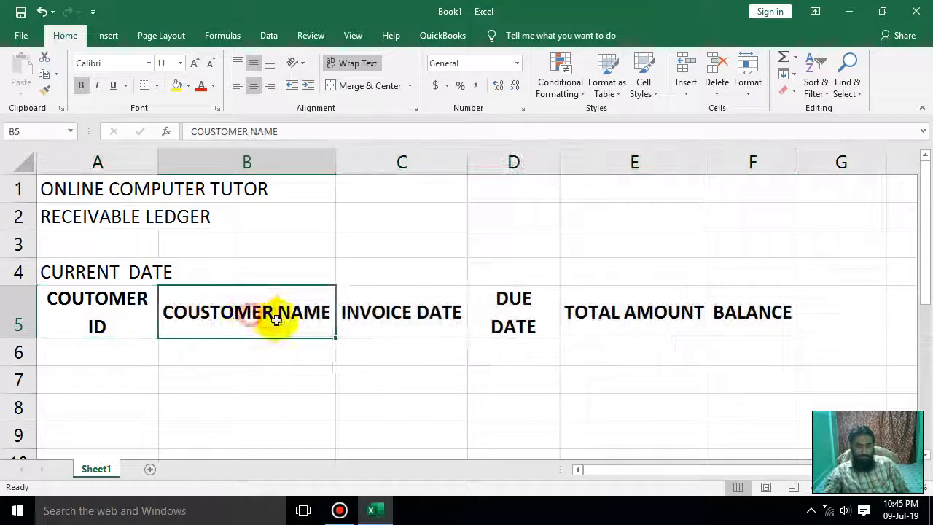
left_click_drag(332, 167, 336, 167)
left_click_drag(472, 166, 433, 171)
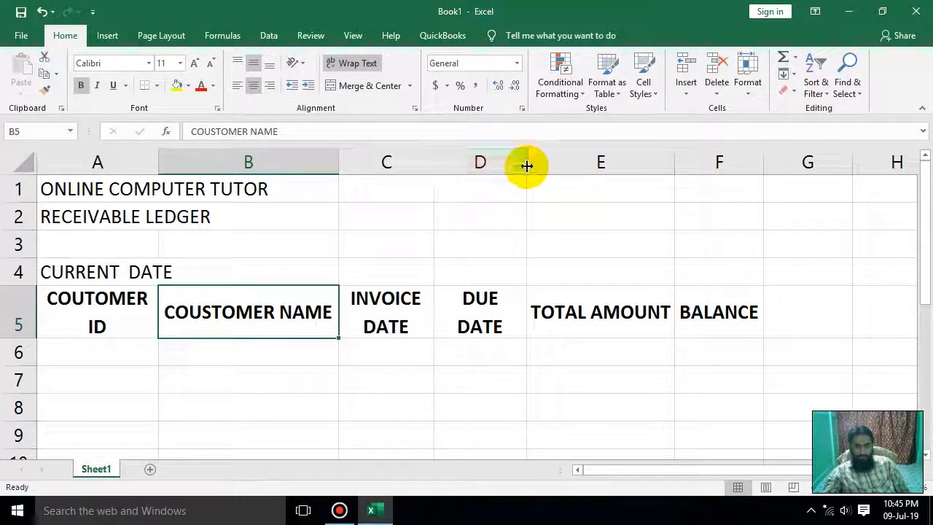
mouse_move(526, 165)
left_mouse_down()
mouse_move(537, 162)
mouse_move(526, 170)
left_mouse_up()
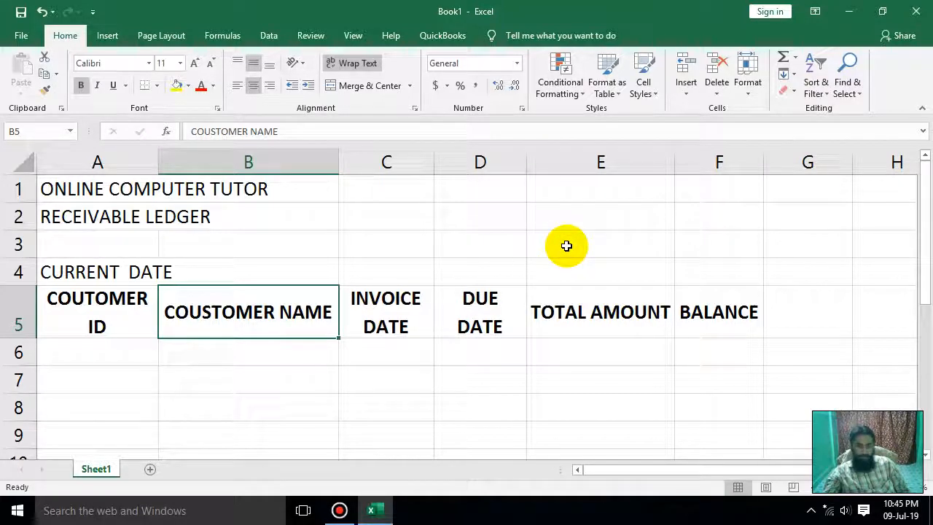
left_click_drag(673, 160, 634, 156)
mouse_move(725, 160)
left_mouse_down()
mouse_move(745, 161)
mouse_move(733, 160)
left_mouse_up()
left_click(532, 366)
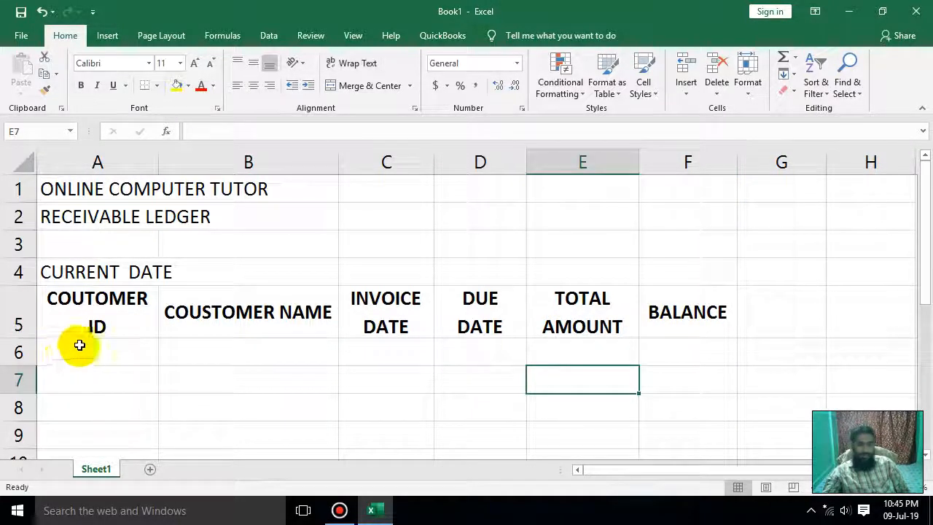
- Enter the first two consecutive customer IDs in A6 and A7
left_click(96, 312)
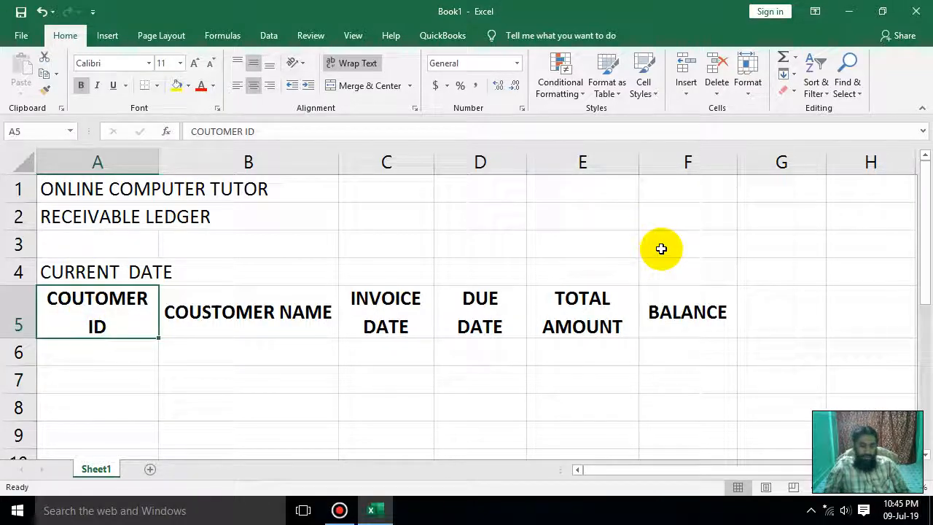
key("Down")
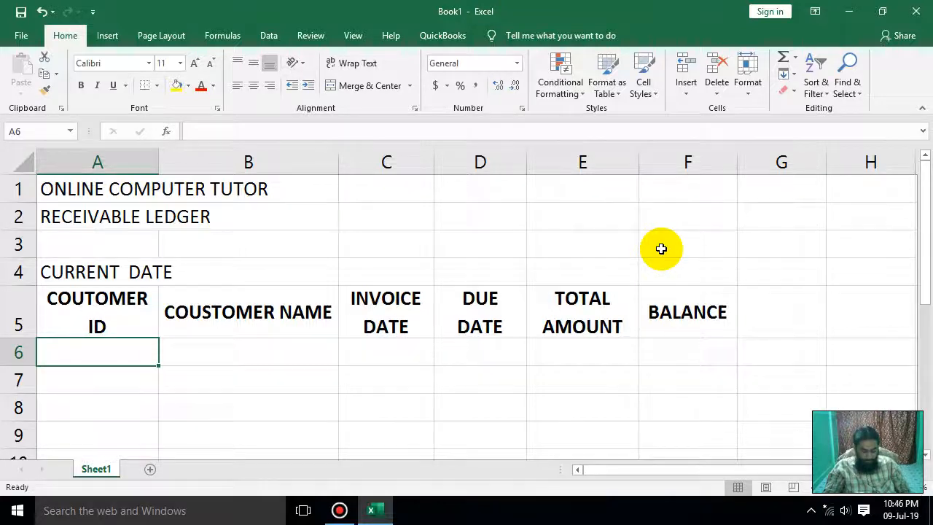
type("a-")
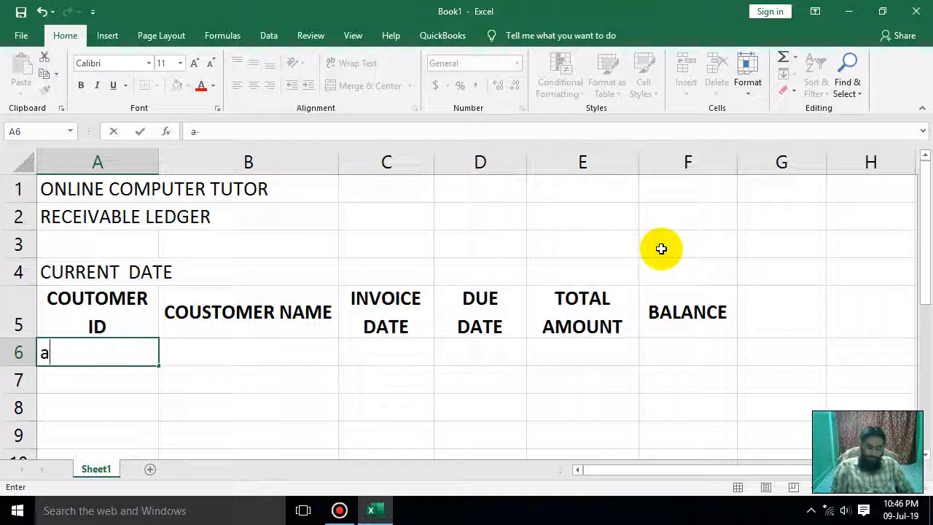
type("1001")
key("Return")
type("A-1002")
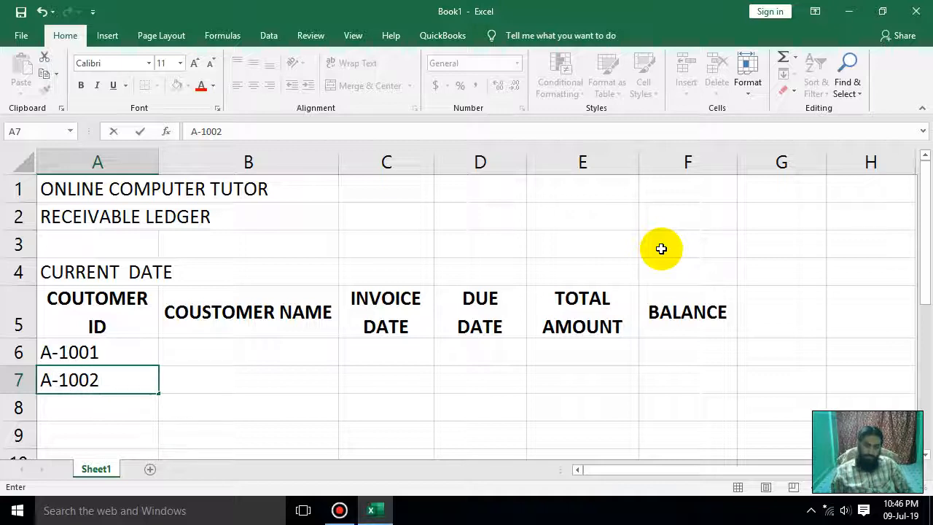
- Extend the customer ID series from A6:A7 down to A15 with the fill handle
key("Up")
key("shift+Down")
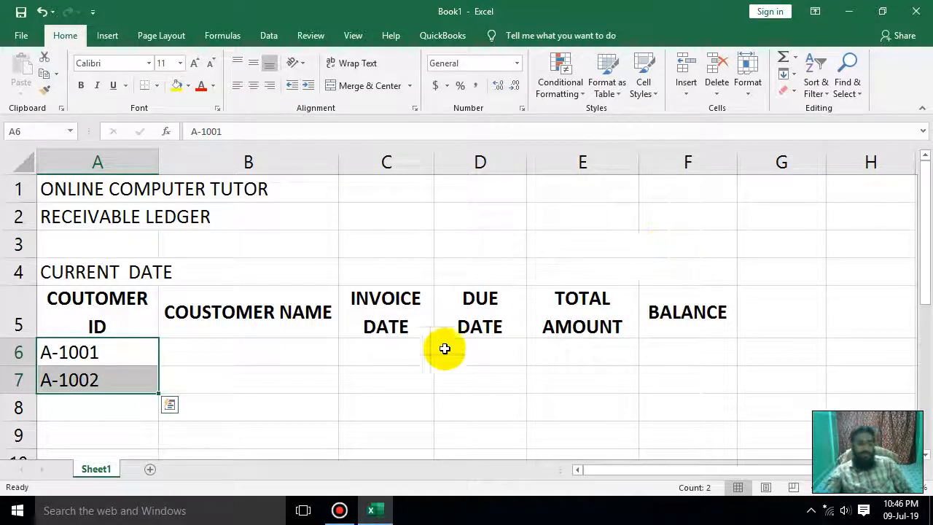
left_click_drag(158, 392, 143, 370)
scroll(239, 378, "up", 3)
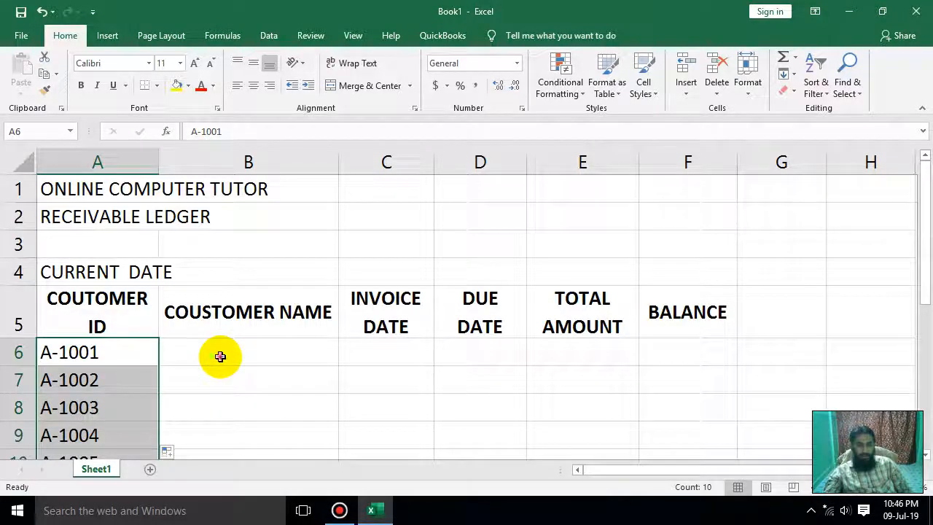
- Enter the customer names A, B and C in B6 to B8, replacing the autocompleted heading text in B8
left_click(219, 356)
scroll(620, 392, "down", 1)
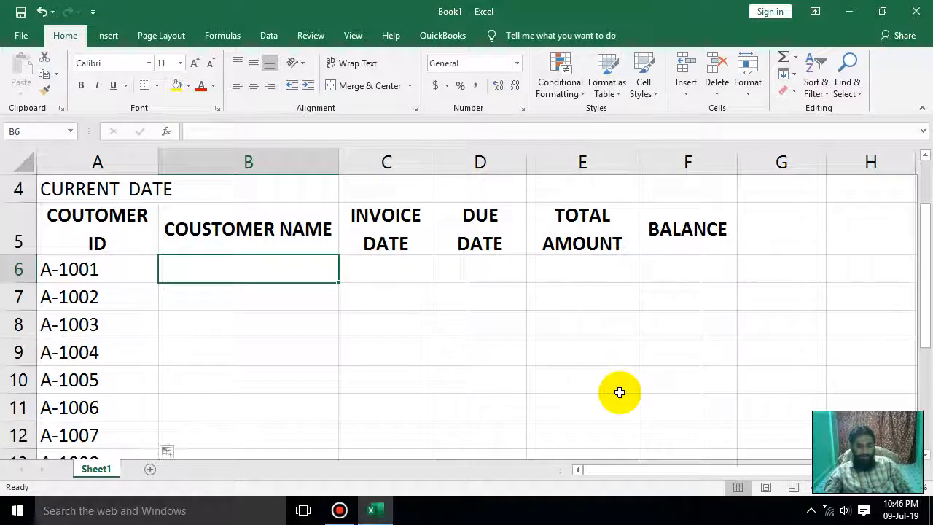
type("A")
key("Return")
type("B")
key("Return")
type("COUSTOMER NAME")
key("Return")
key("Up")
type("C")
key("Delete")
key("Return")
- Enter the customer names D, E, F, G, H, I and J in cells B9 to B15
type("D")
key("Return")
type("E")
key("Return")
type("F")
key("Return")
type("G")
key("Return")
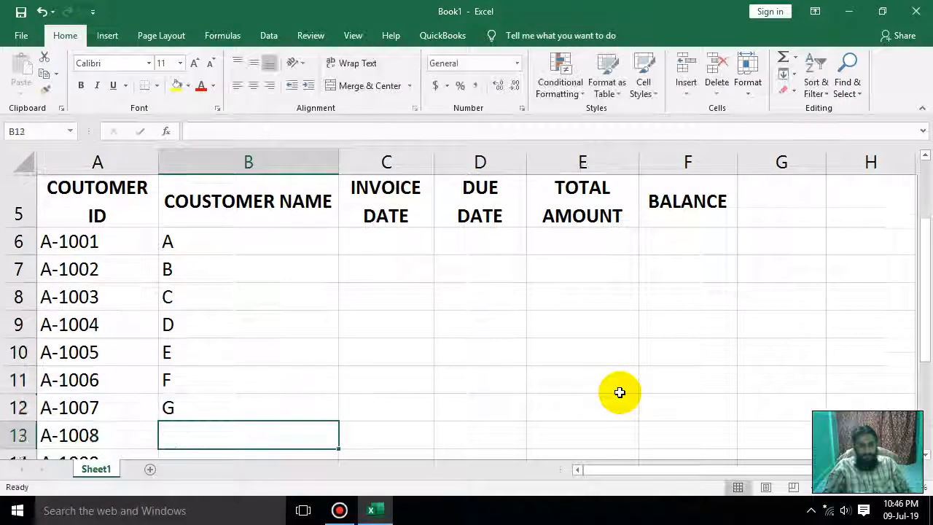
type("H")
key("Return")
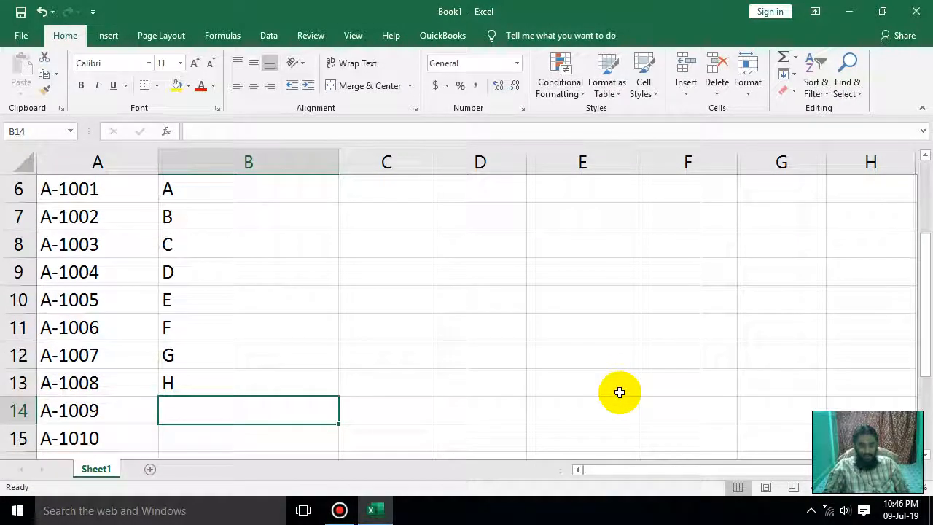
type("I")
key("Return")
type("J")
key("Return")
- Enter the invoice date 01-06-2019 in both C6 and C7 for customers A and B
key("Right")
key("Up")
key("Up")
key("Up")
key("Up")
key("Up")
key("Up")
key("Up")
key("Up")
key("Up")
key("Up")
key("Up")
key("Up")
key("Up")
key("Up")
key("Up")
key("Down")
key("Down")
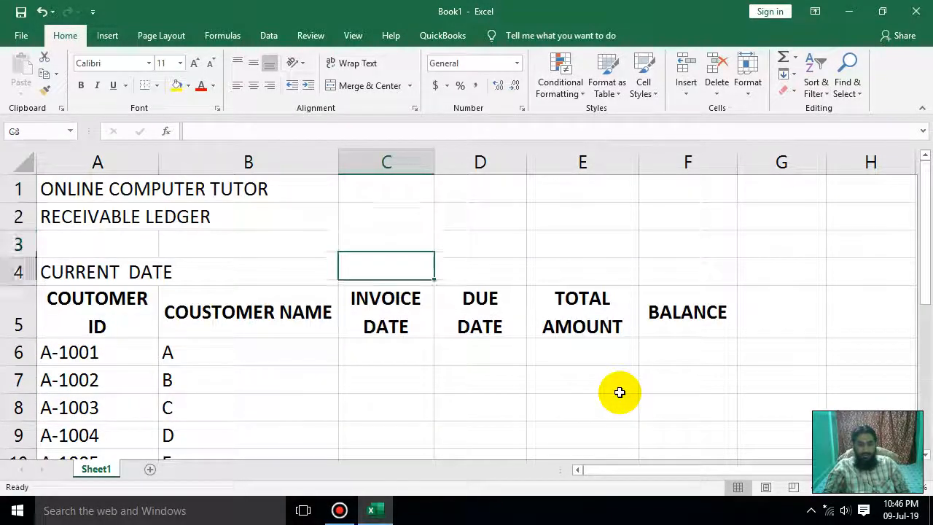
key("Down")
key("Down")
key("Down")
key("Down")
key("Up")
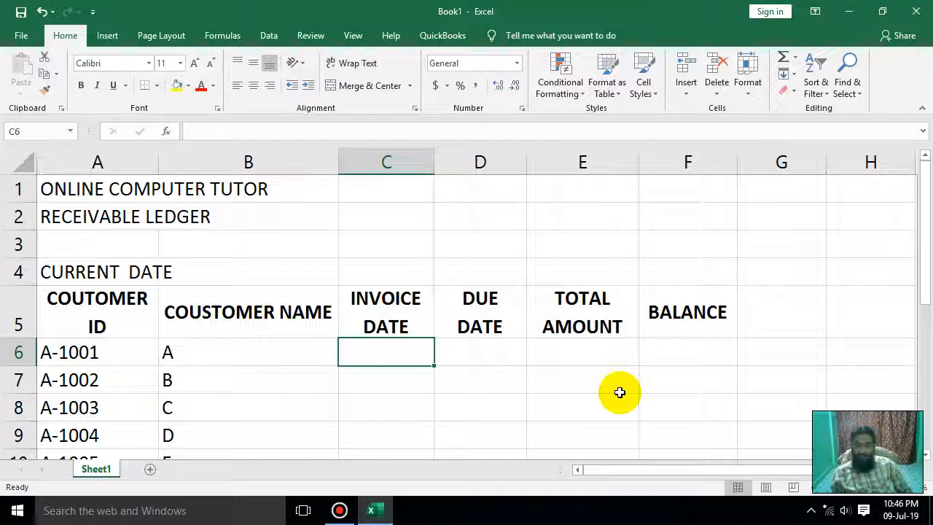
type("0:")
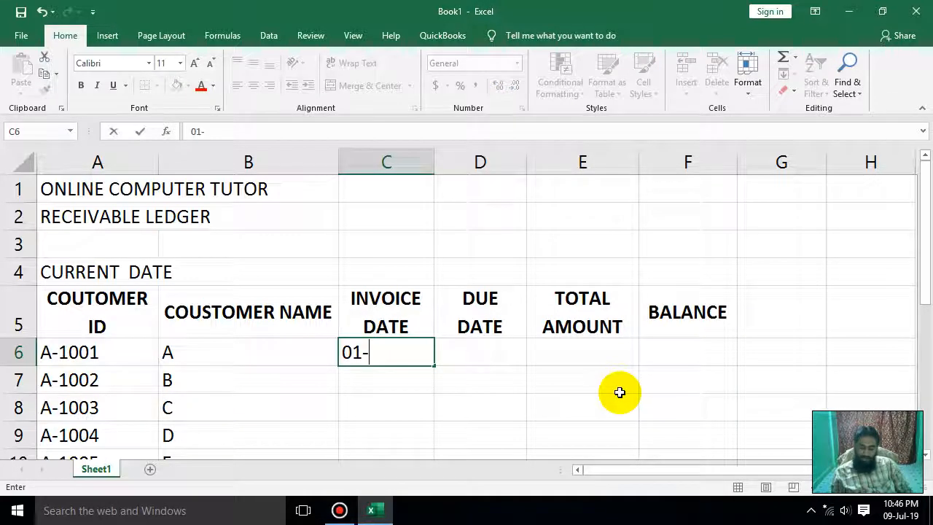
type("-06-2019")
key("Return")
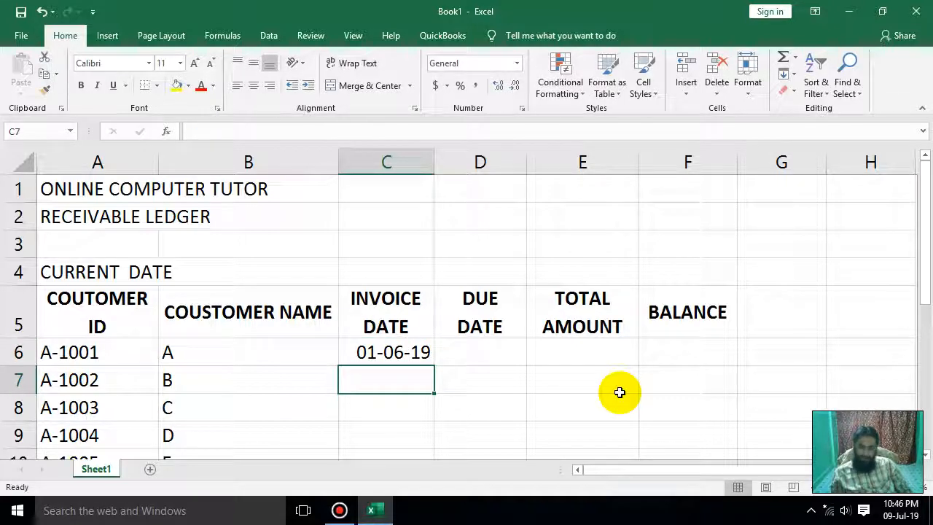
type("01-06-2")
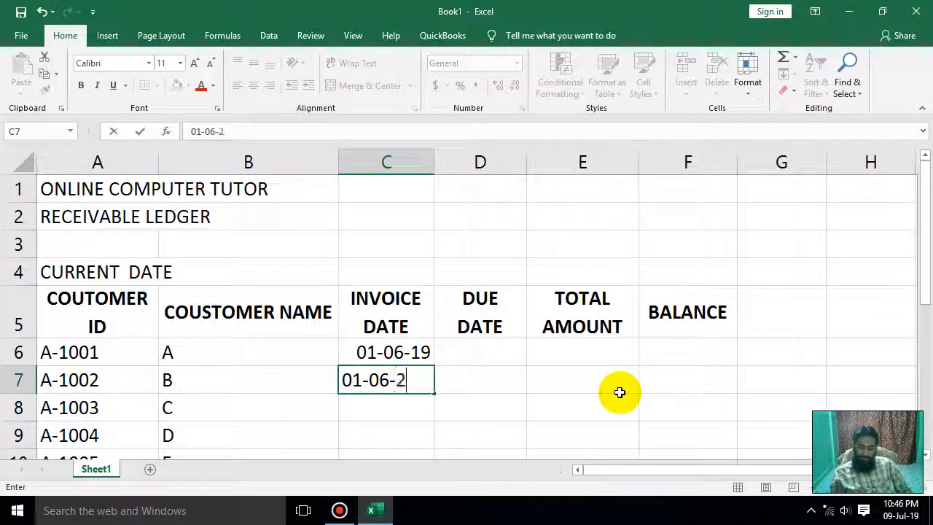
type("019")
key("Return")
- Enter the invoice date 02-06-2019 in both C8 and C9 for customers C and D
type("02-06-2019")
key("Return")
type("02-0")
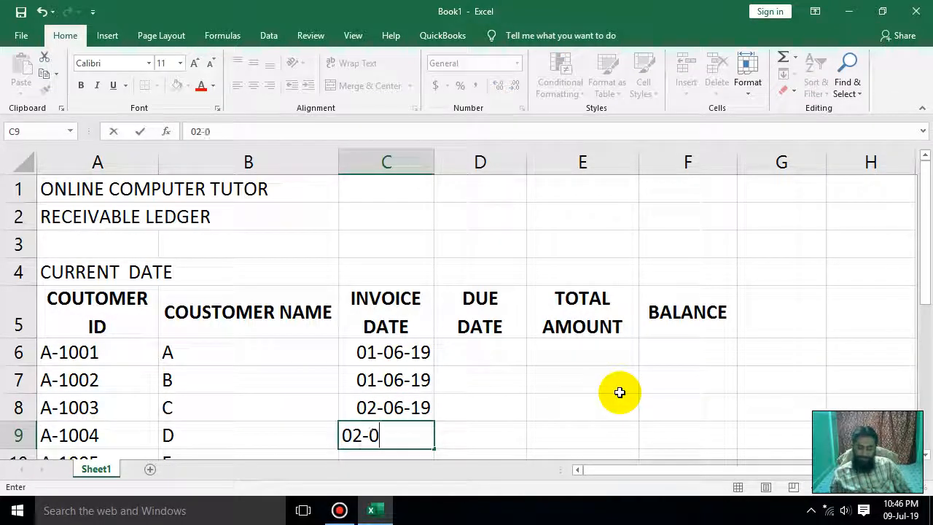
type("6-2019")
key("Return")
- Enter the invoice date 03-06-2019 in both C10 and C11 for customers E and F
key("Return")
key("Return")
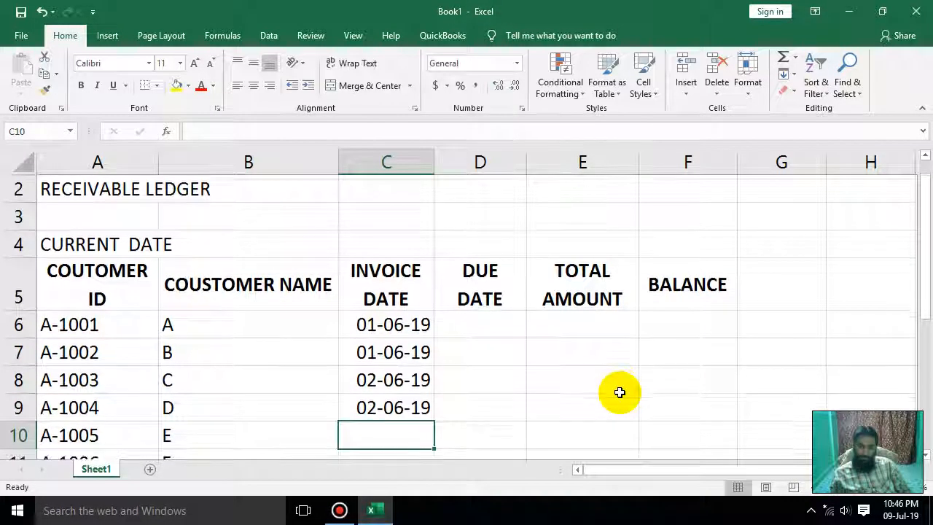
key("Up")
key("Up")
type("03-06-201")
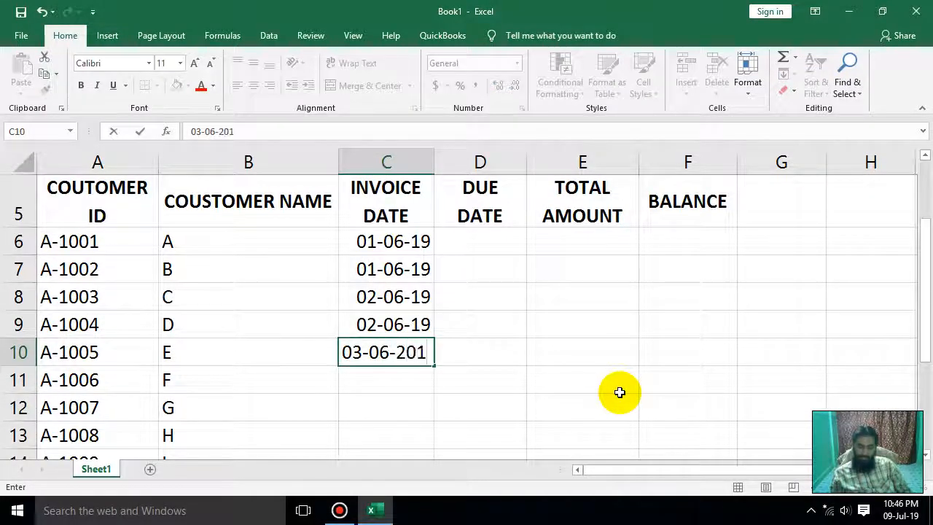
type("9")
key("Return")
type("03-06")
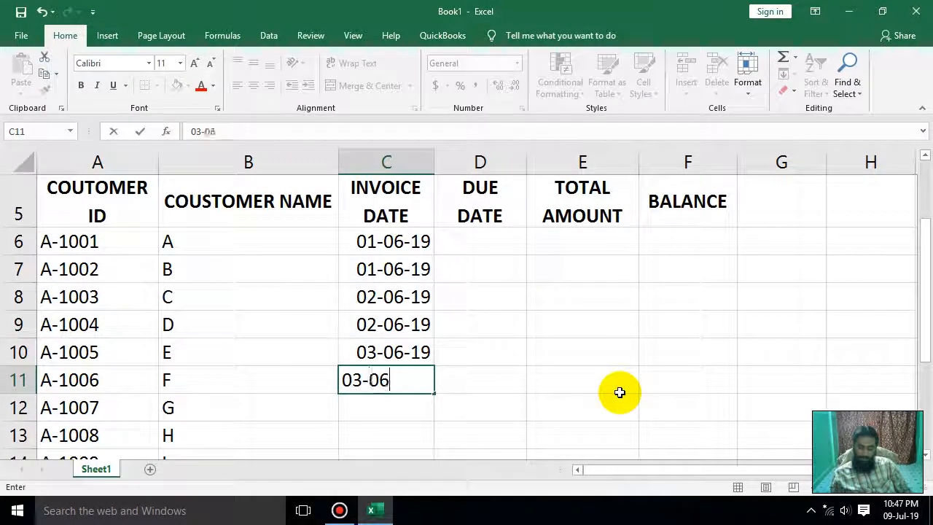
type("-2019")
key("Return")
- Copy the invoice date in C11 into cells C12 to C14
key("Up")
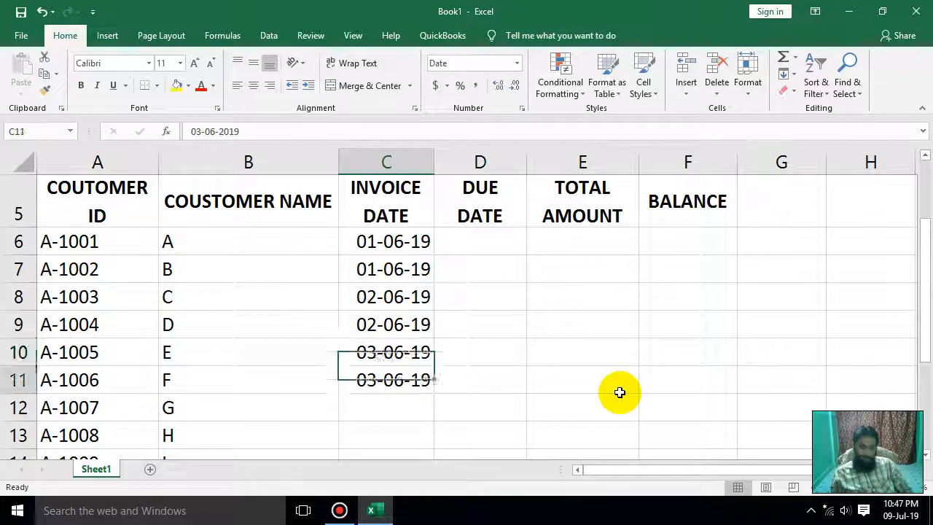
key("ctrl+c")
key("Down")
key("shift+Down")
key("shift+Down")
key("ctrl+v")
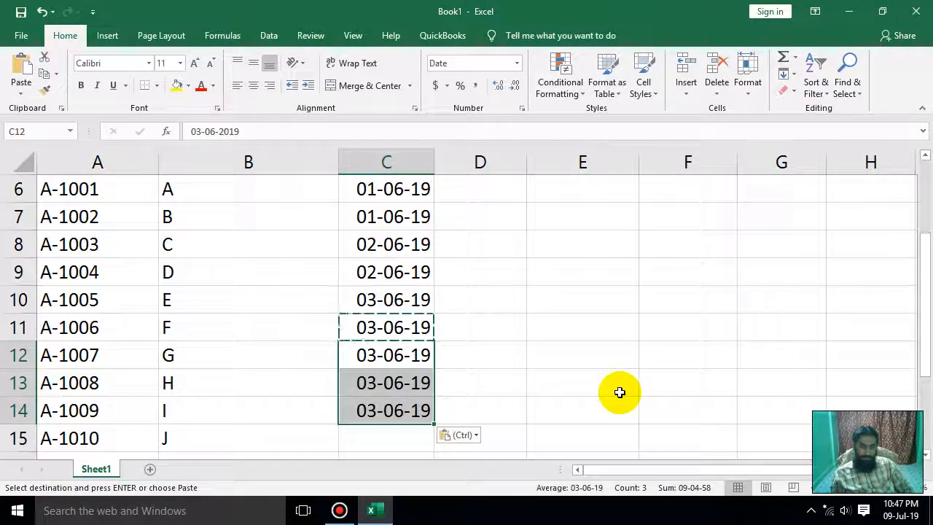
- Enter the invoice date 07-06-2019 in C15 for customer J
key("Down")
key("Down")
key("Down")
key("Down")
key("Down")
key("Up")
key("Up")
type("0")
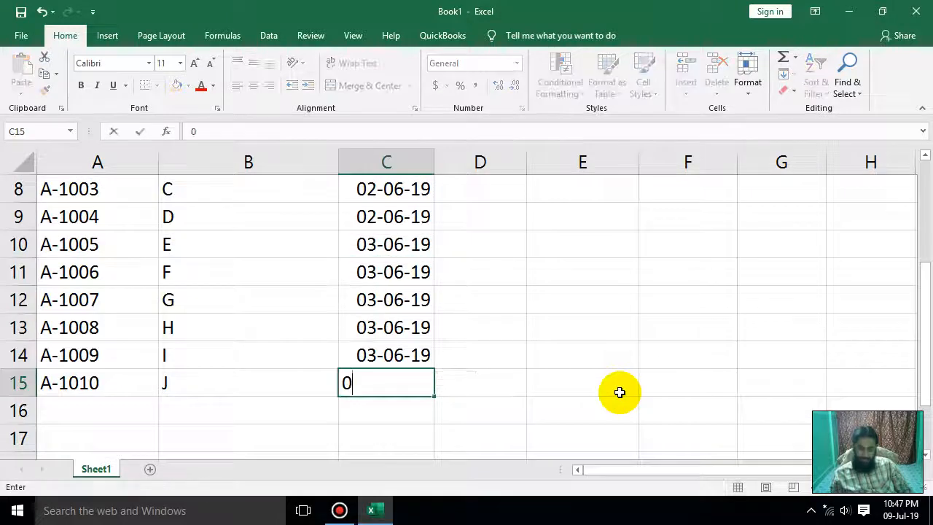
type("7-06-20196")
key("Return")
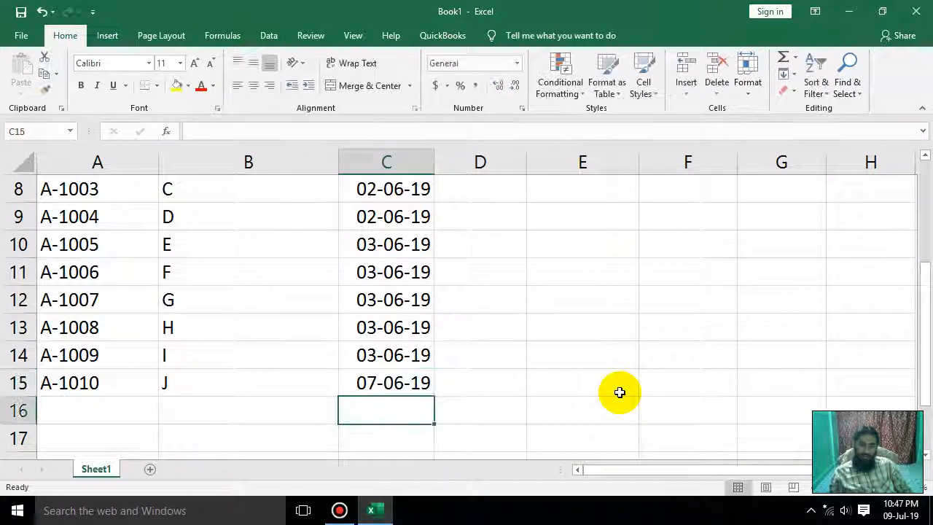
- Calculate the first due date in D6 as 30 days after the invoice date with the formula =C6+30
scroll(593, 396, "up", 3)
scroll(583, 396, "down", 1)
left_click(381, 288)
left_click(390, 276)
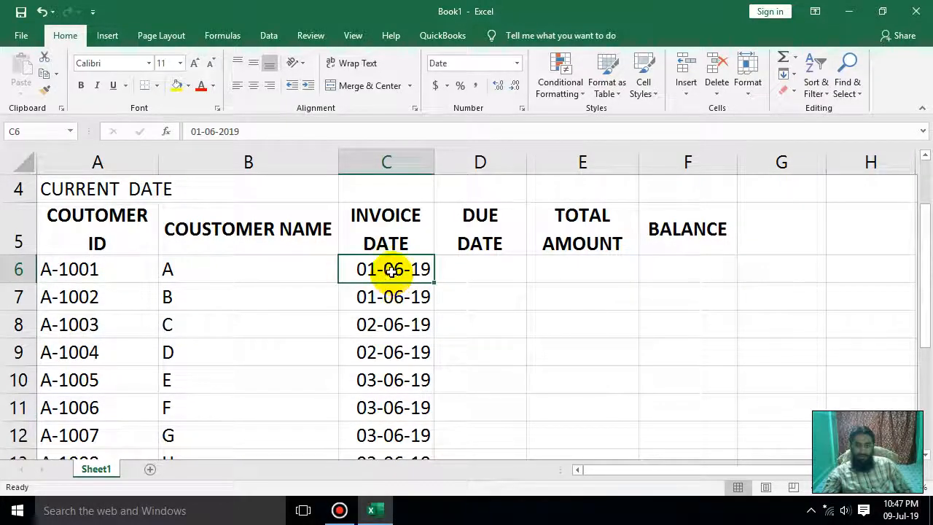
left_click(459, 269)
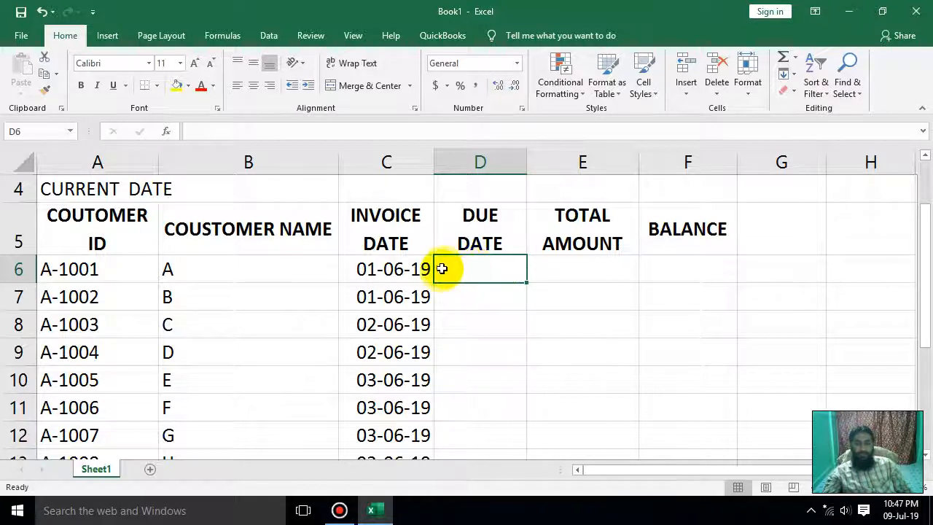
left_click(387, 277)
left_click(503, 277)
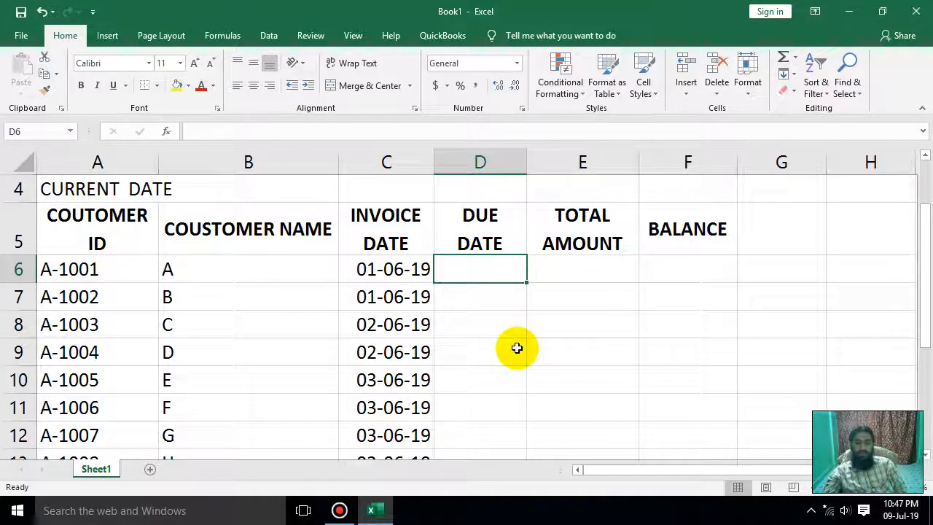
type("=")
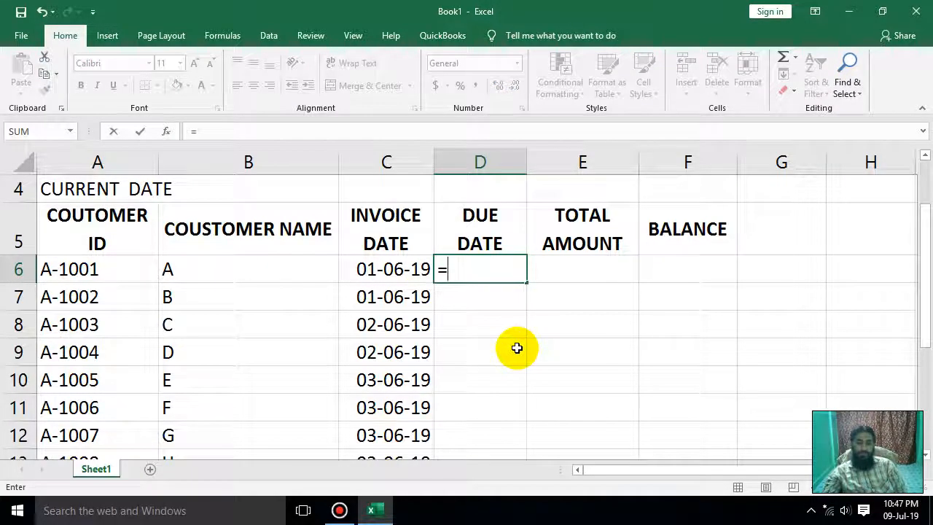
left_click(376, 279)
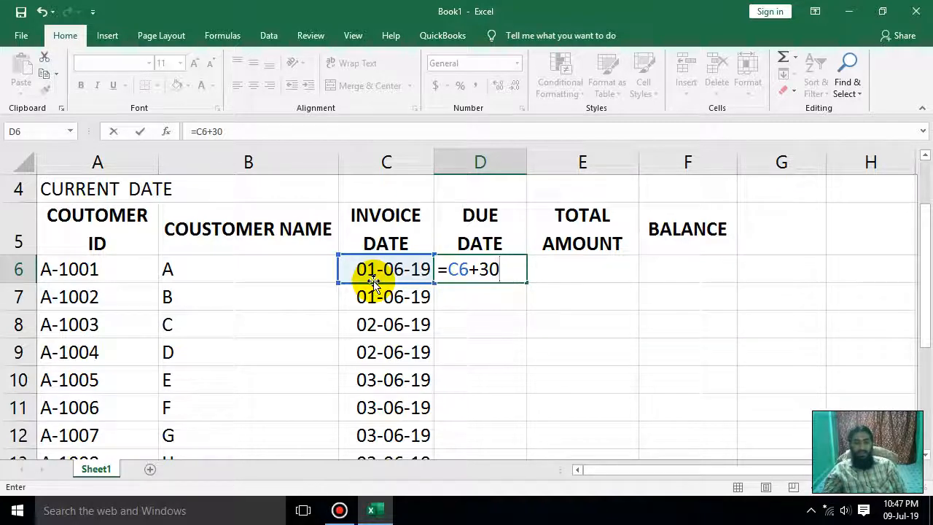
type("+30")
key("Return")
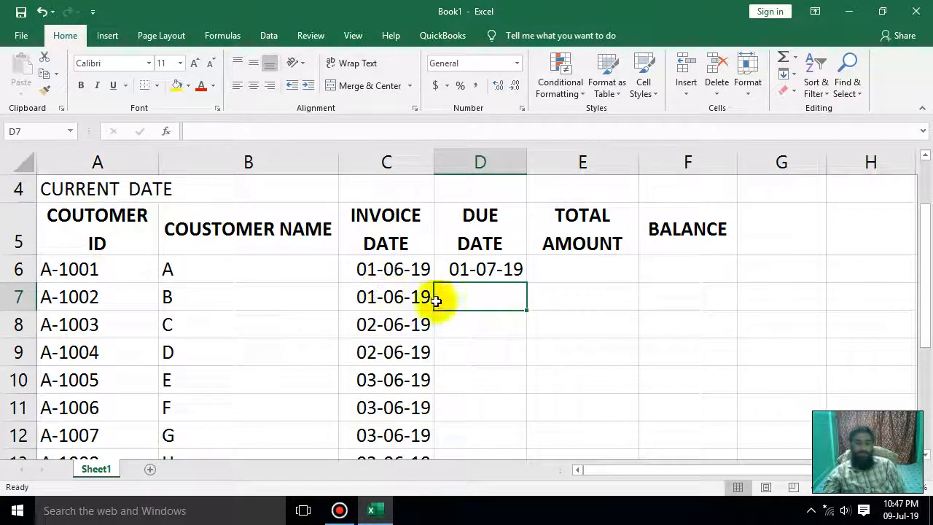
- Fill the due date formula from D6 down to D15
left_click(474, 268)
left_click_drag(526, 283, 505, 421)
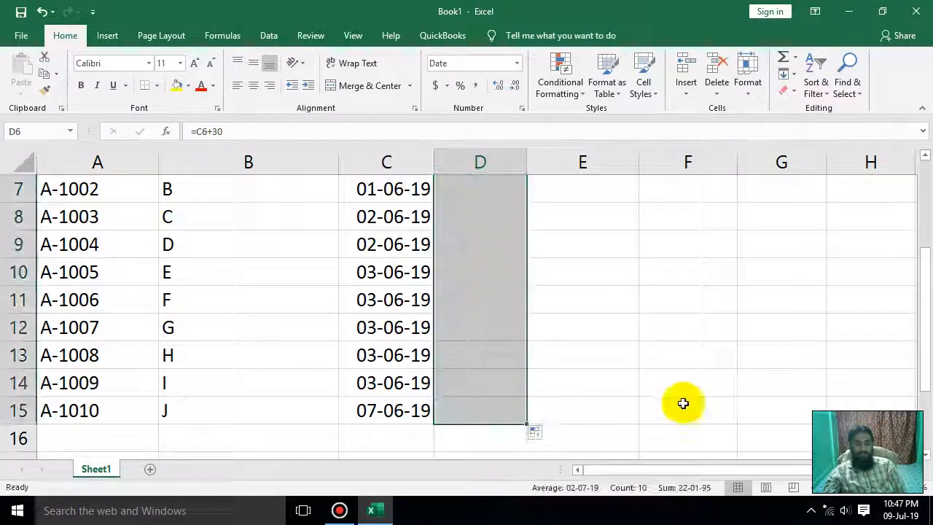
scroll(683, 403, "up", 2)
scroll(594, 294, "down", 1)
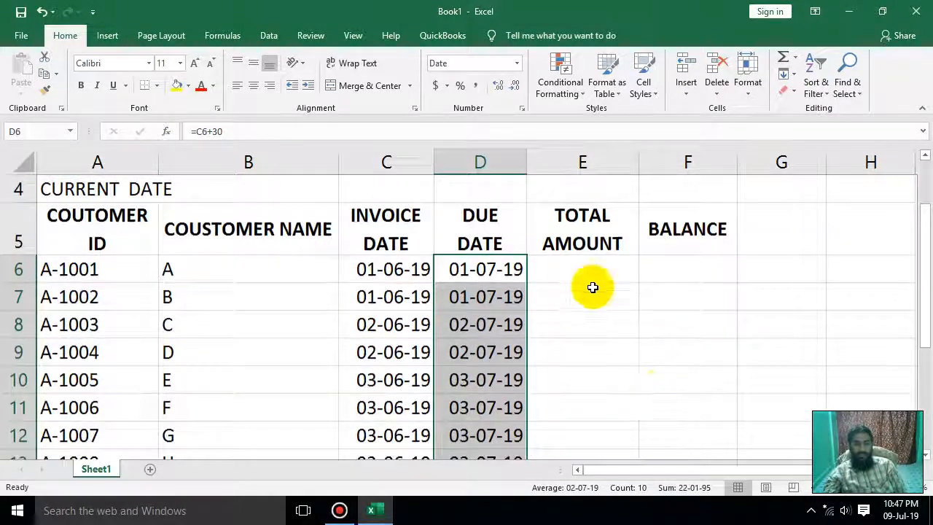
- Enter 50000 as customer A's total amount in E6
left_click(589, 268)
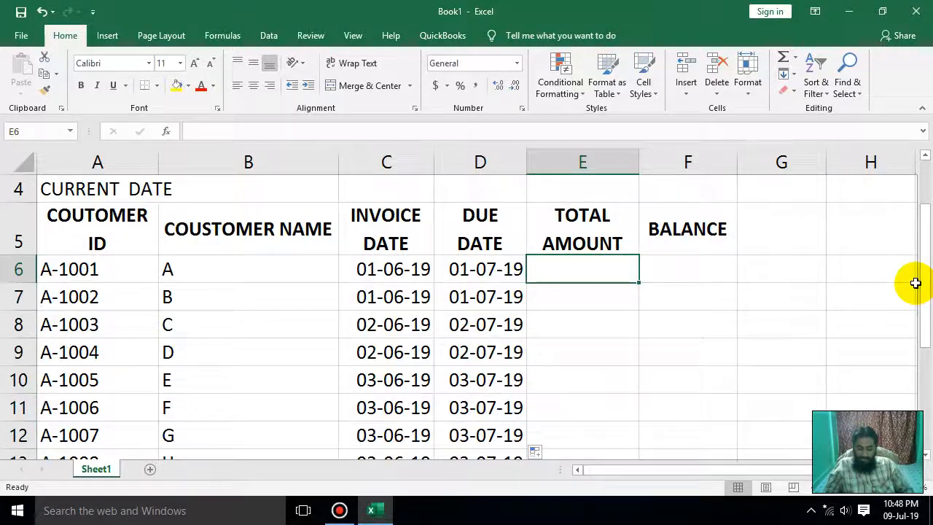
type("50000")
key("Return")
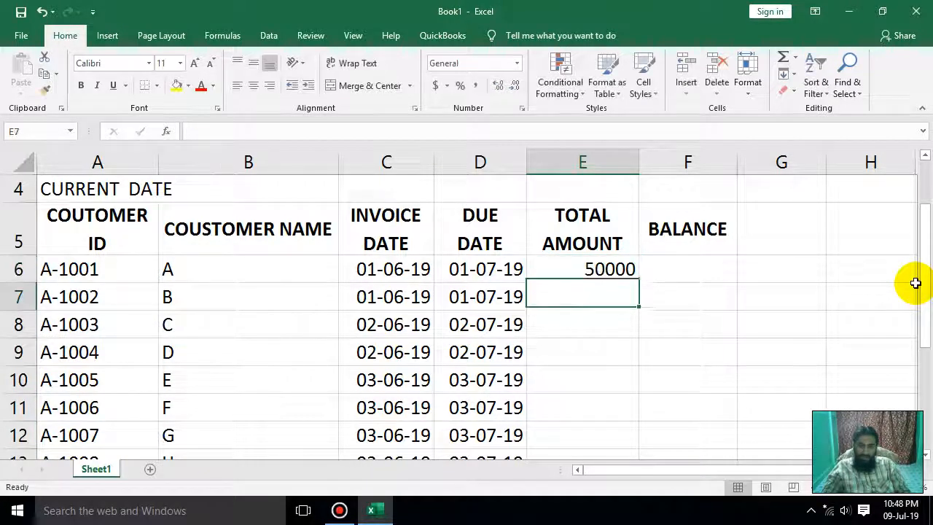
- Format the total amount and balance cells E6:F15 in comma style without decimal places
left_click_drag(575, 267, 680, 417)
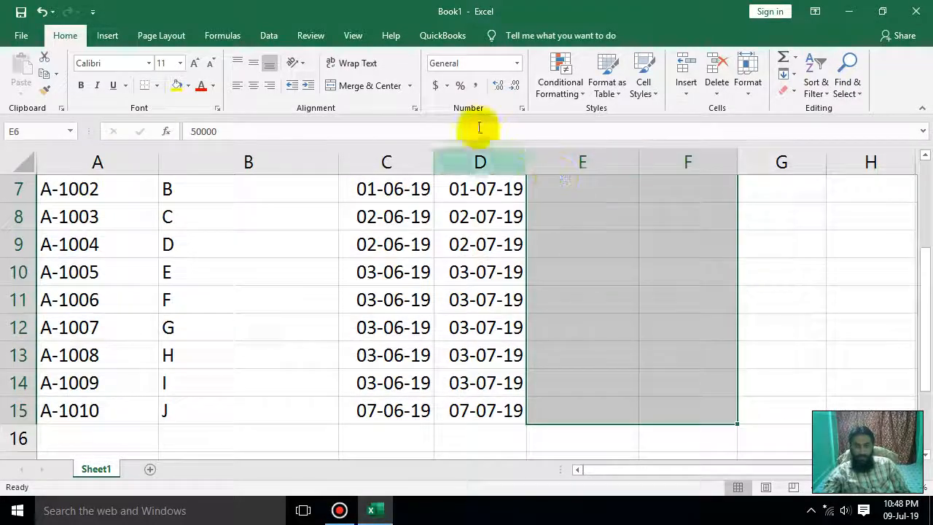
left_click(475, 85)
left_click(515, 86)
left_click(515, 85)
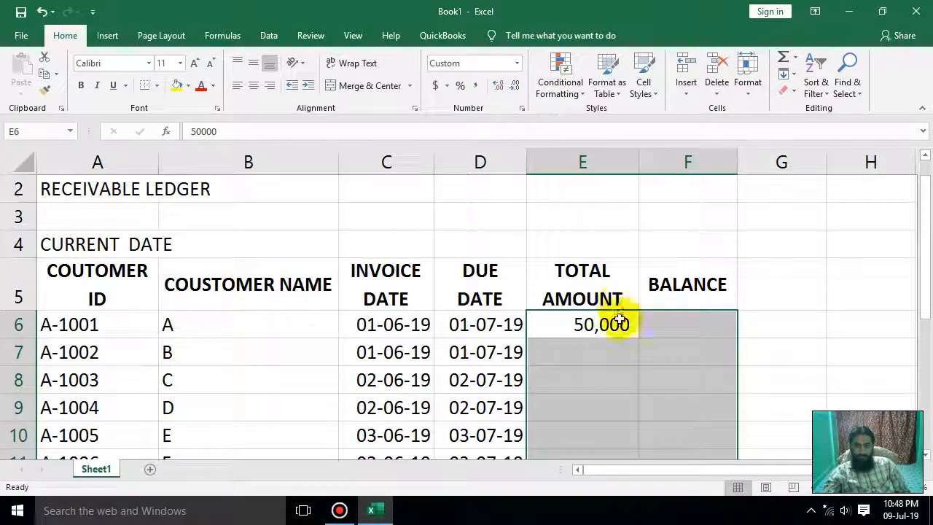
- Enter the total amounts 70000, 22000, 35000 and 69000 in cells E7 to E10
left_click(593, 347)
type("70000")
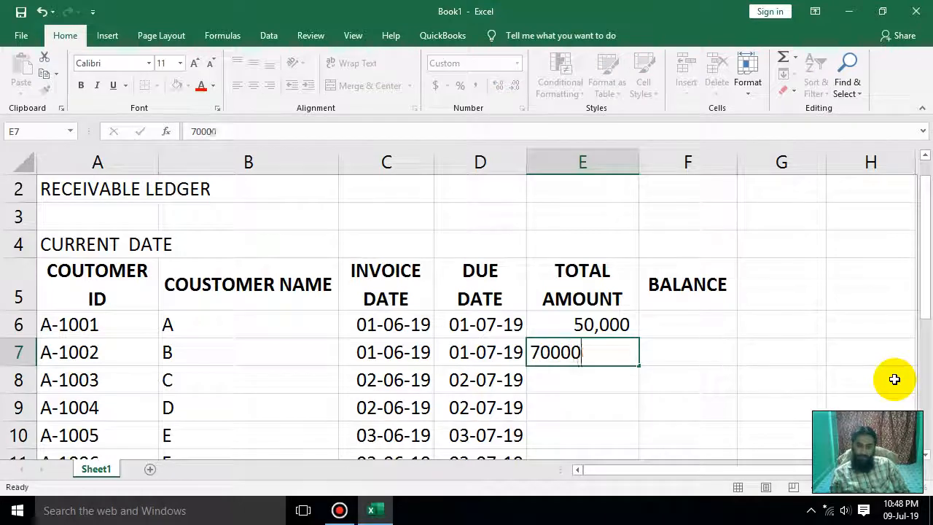
key("Return")
type("22000")
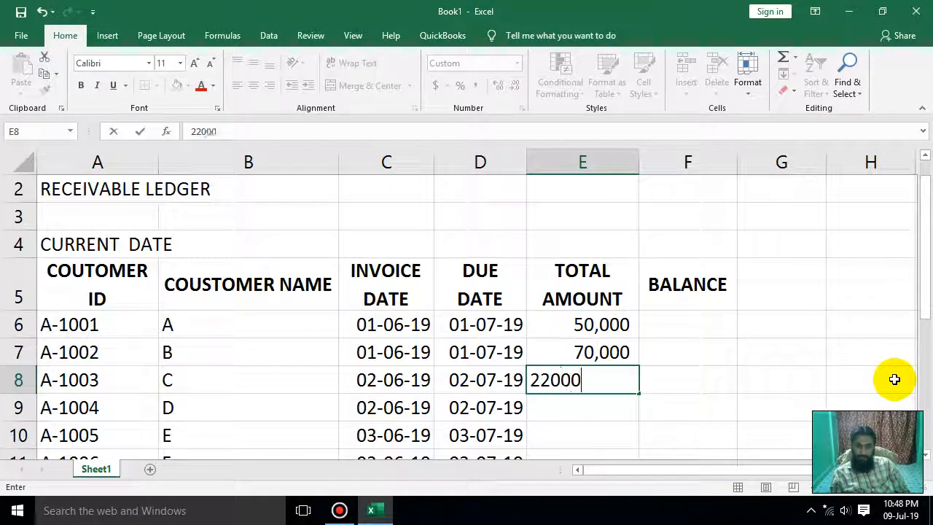
key("Return")
type("35,00")
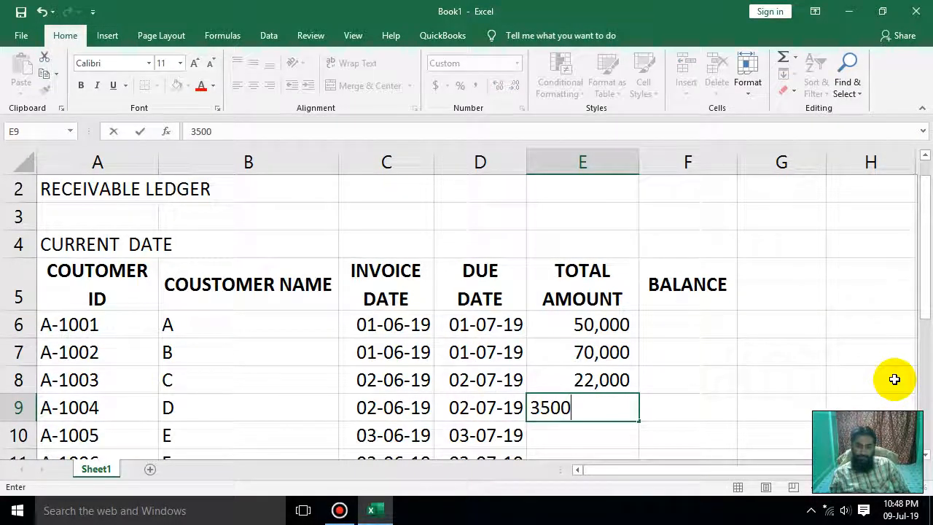
type("0")
key("Return")
type("690")
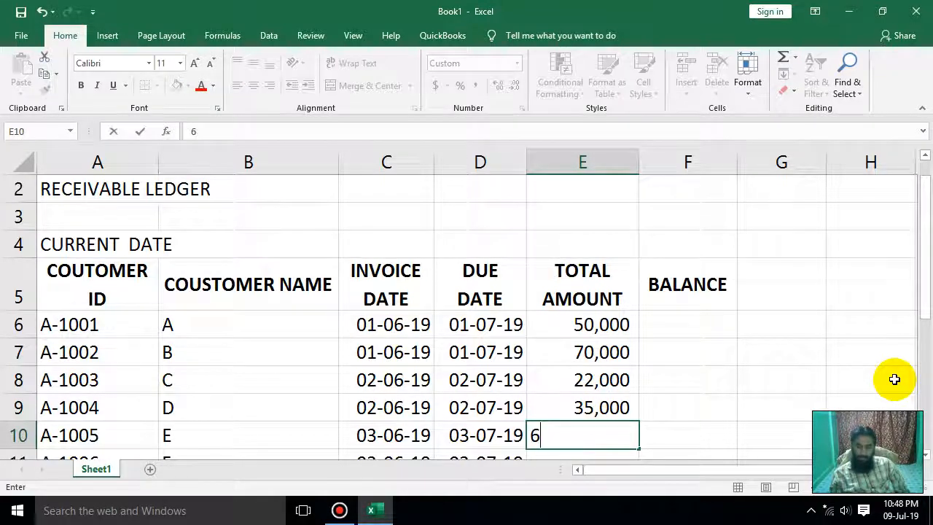
key("Return")
- Enter the total amounts 15800, 20000, 38000 and 90000 in cells E11 to E14, and customer J's amount in E15
type("15800")
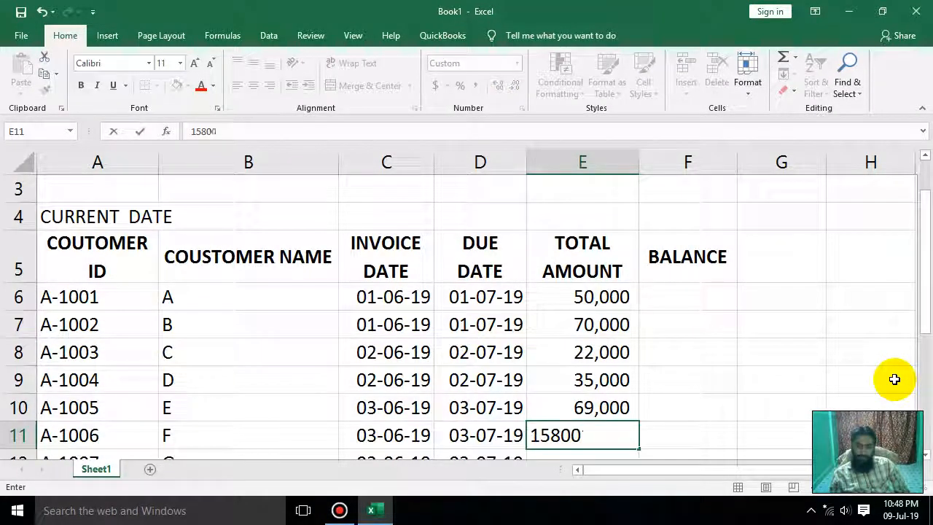
key("Return")
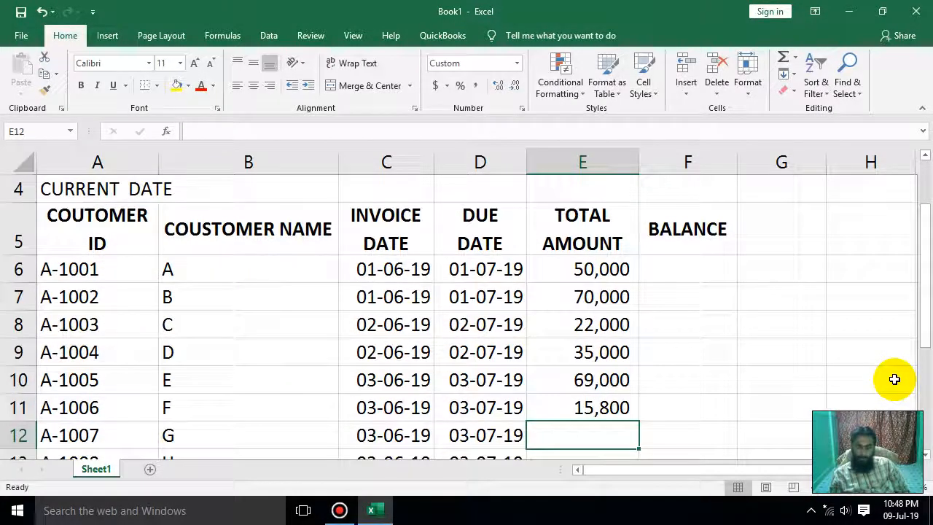
type("20000")
key("Return")
type("3")
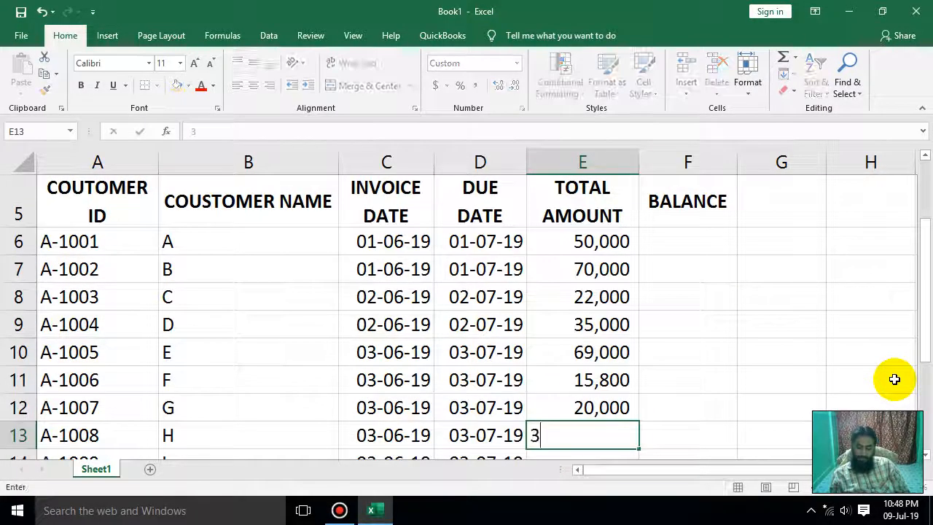
type("8,000")
key("Return")
type("90000")
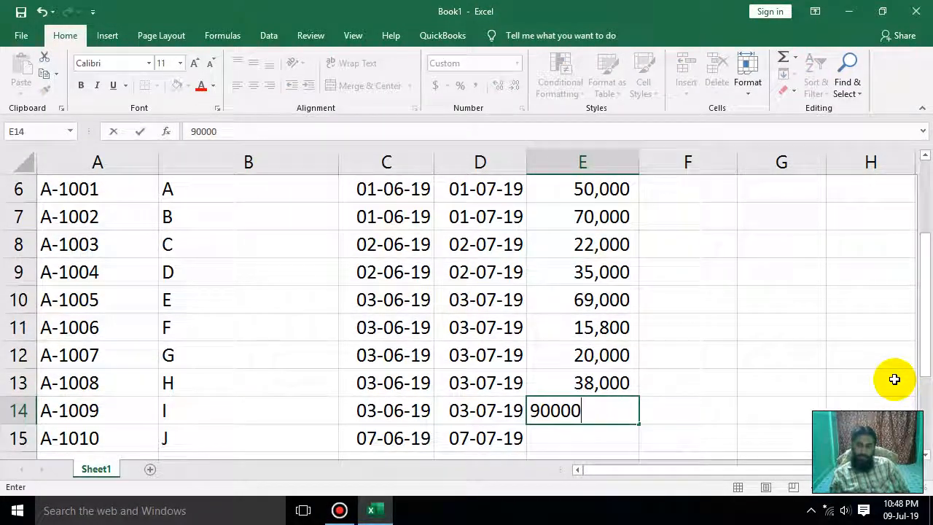
key("Return")
type("60")
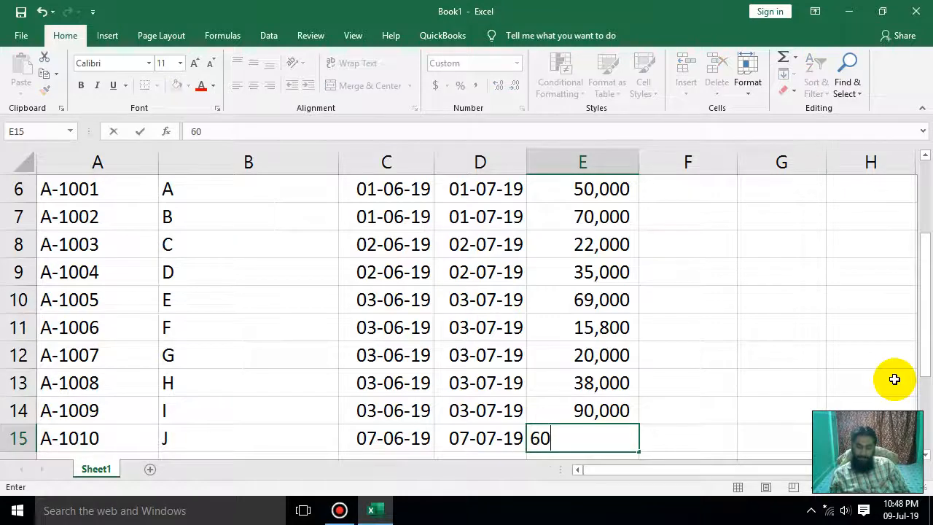
key("Return")
key("Right")
key("Up")
key("Up")
key("Up")
key("Up")
key("Up")
key("Up")
key("Up")
key("Up")
key("Up")
key("Up")
key("Up")
key("Up")
key("Up")
key("Up")
key("Down")
key("Down")
key("Down")
key("Down")
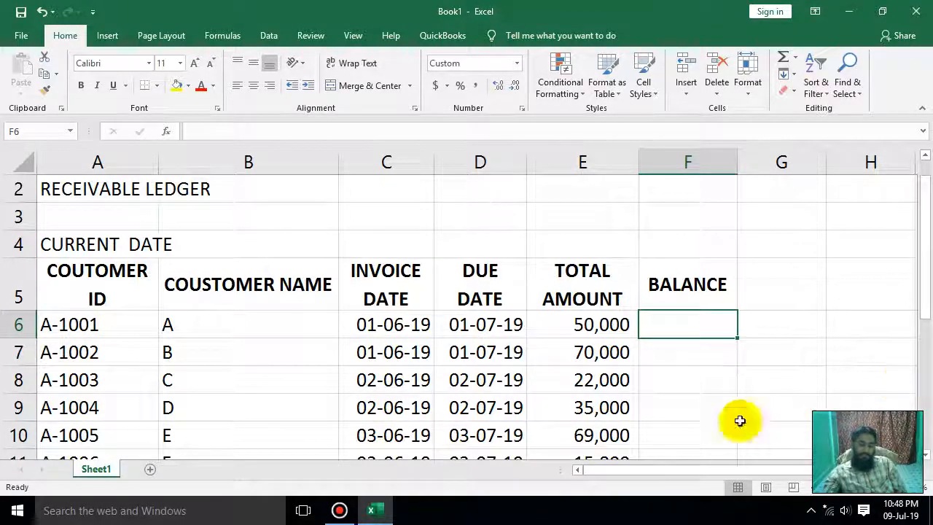
- Increase the height of row 4 to fit two text lines and narrow column A slightly
left_click_drag(27, 260, 22, 286)
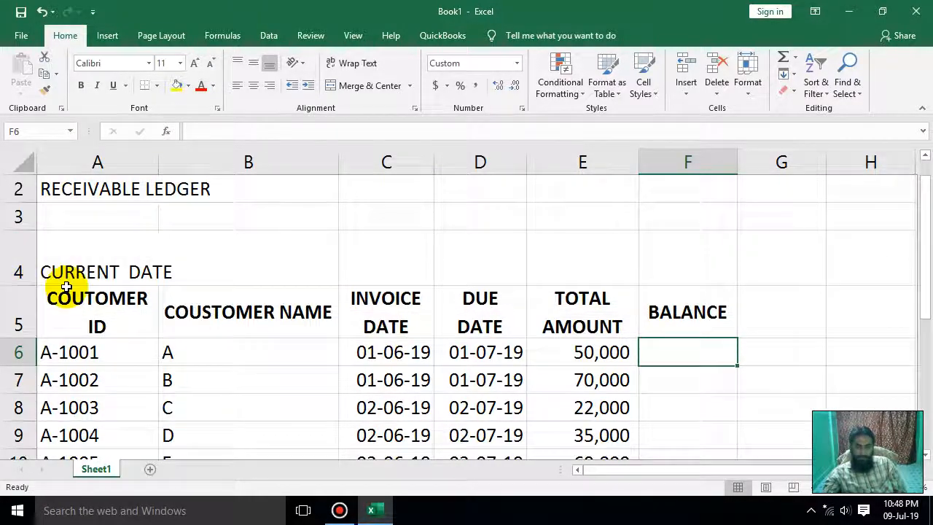
left_click(63, 270)
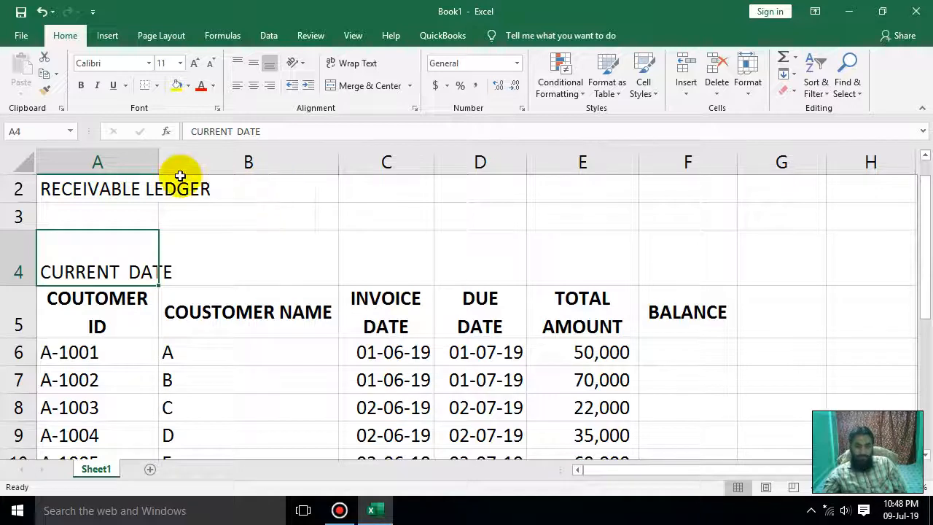
mouse_move(148, 164)
left_mouse_down()
mouse_move(133, 161)
mouse_move(152, 162)
left_mouse_up()
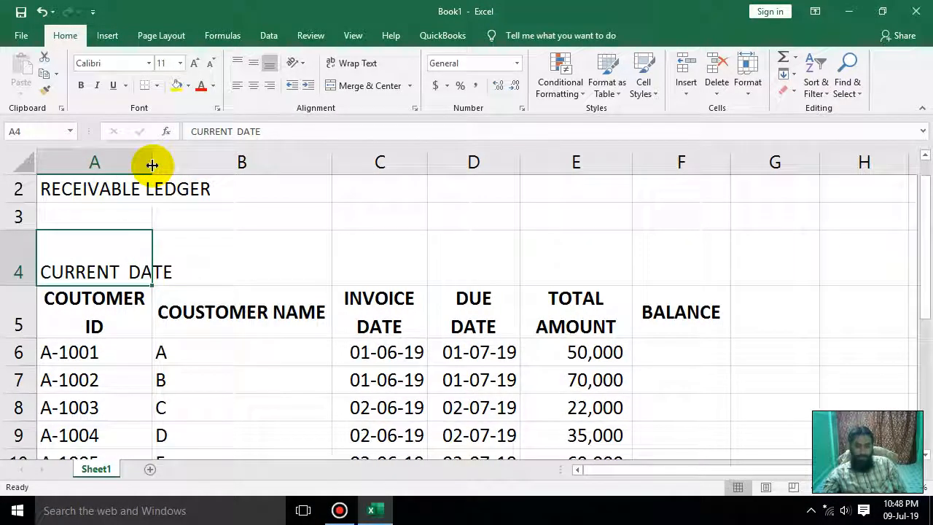
- Wrap the CURRENT DATE label in A4, centre it horizontally and vertically, and make it bold
left_click(336, 63)
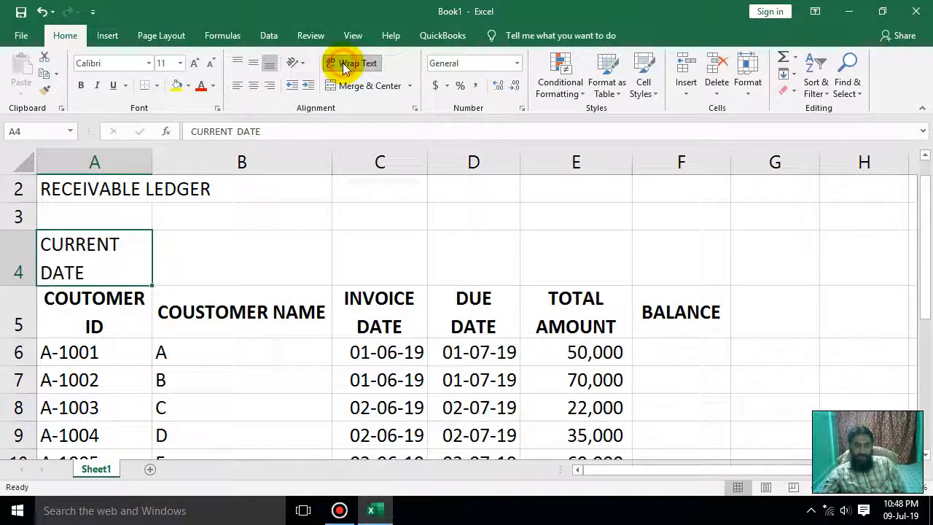
left_click(253, 85)
left_click(254, 62)
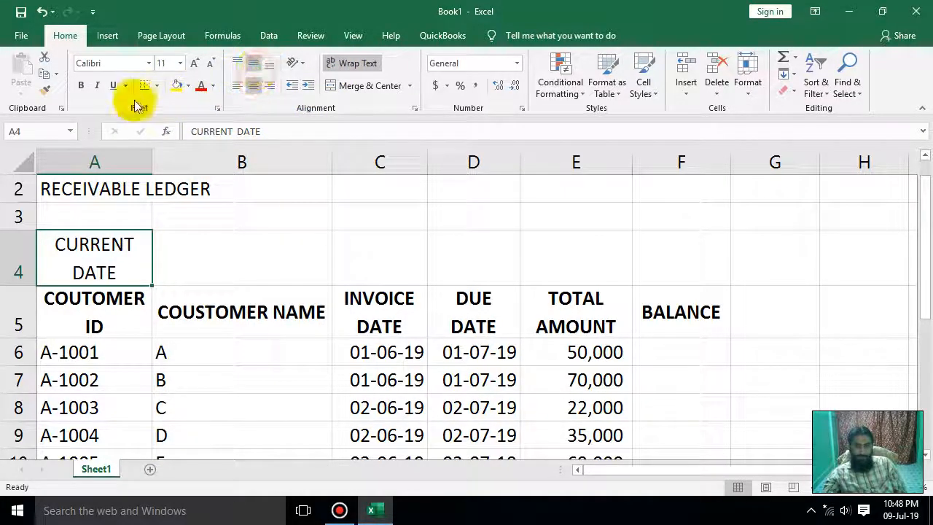
left_click(81, 86)
- Enter the formula =TODAY() in B4 and centre the date horizontally and vertically
left_click(167, 262)
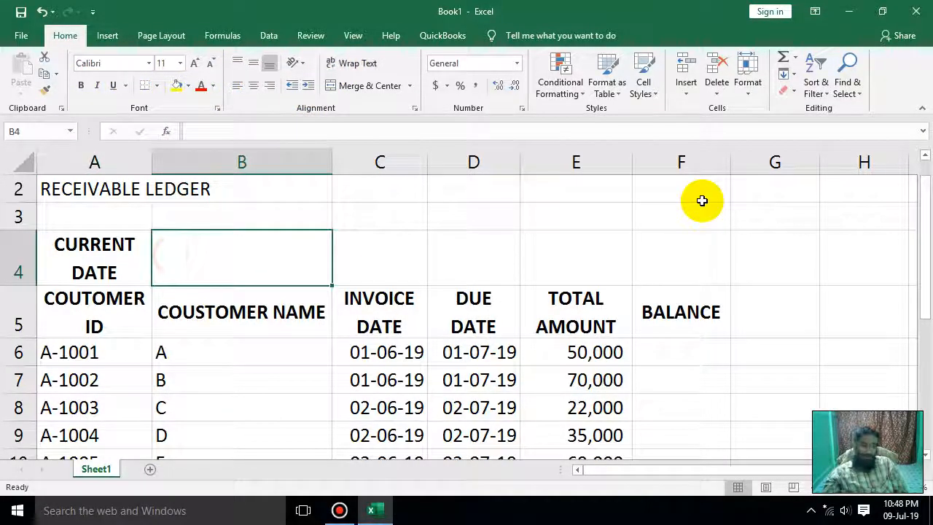
type("=")
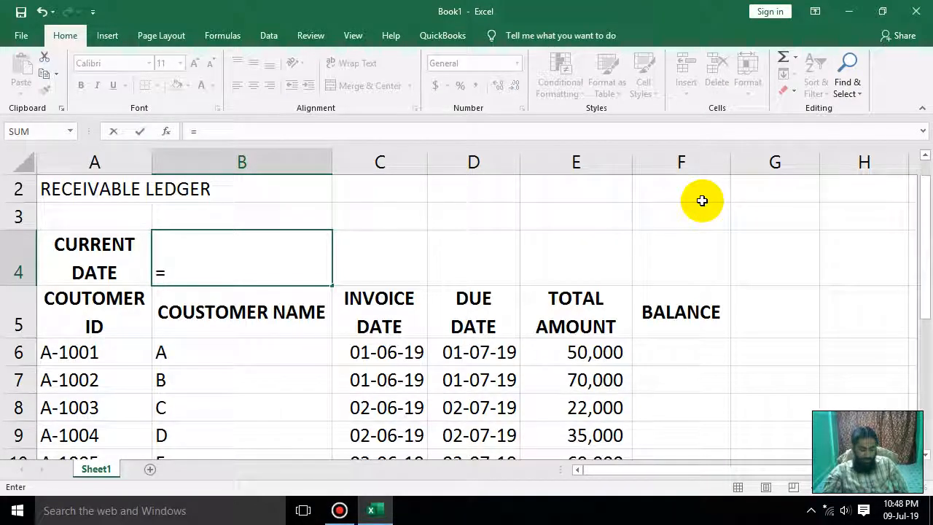
type("TODAY")
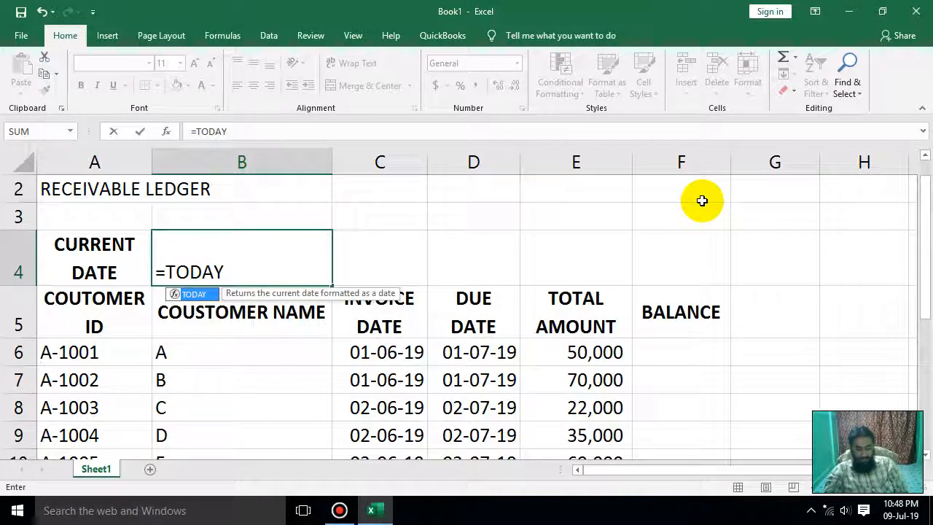
type("()")
key("Return")
key("Up")
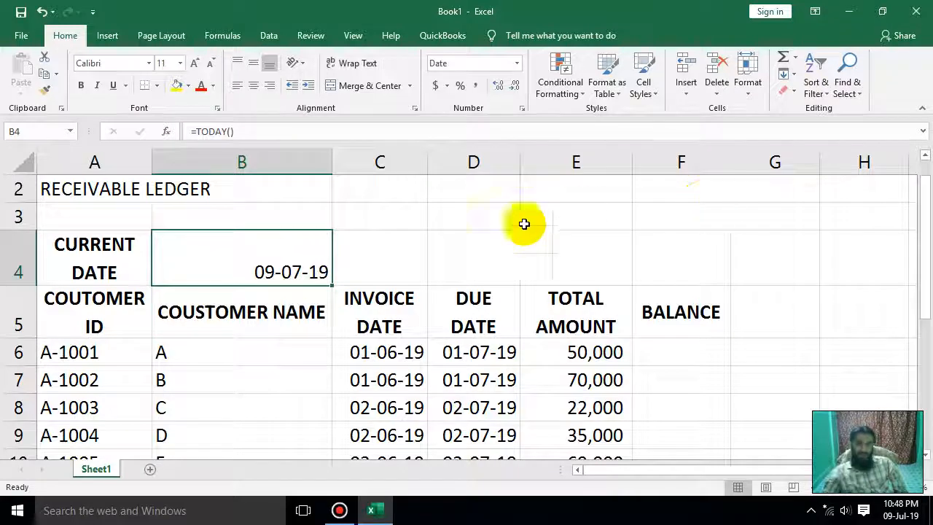
left_click(252, 62)
left_click(253, 85)
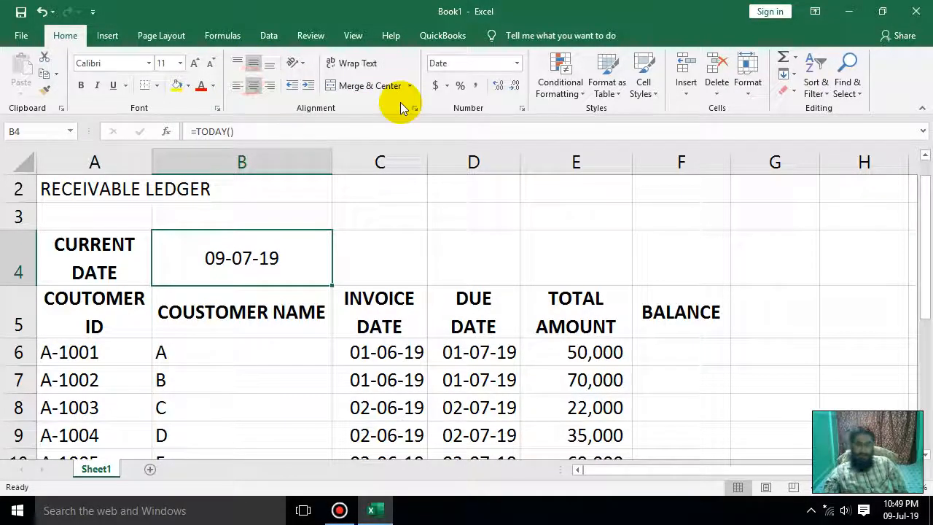
- Clear the current date cell B4 and enter the formula =TODAY() in it again
key("Delete")
type("=")
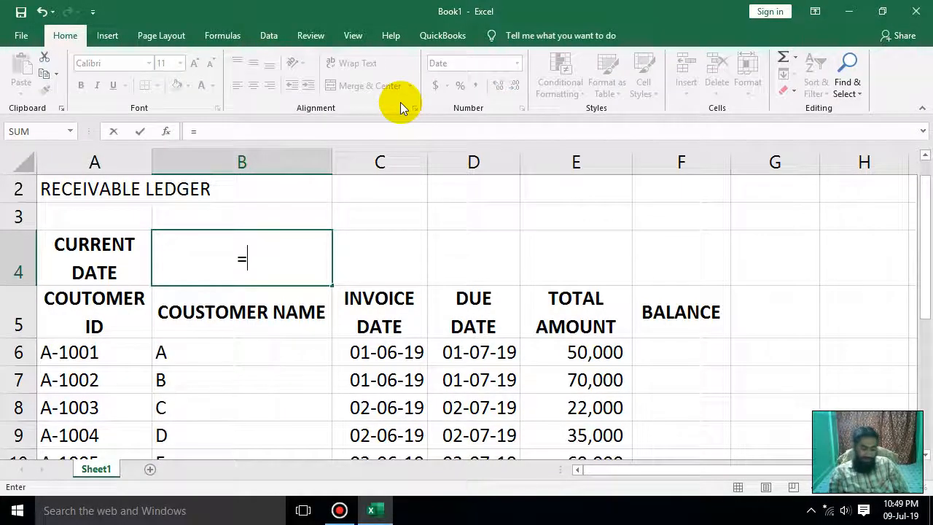
type("TODAY")
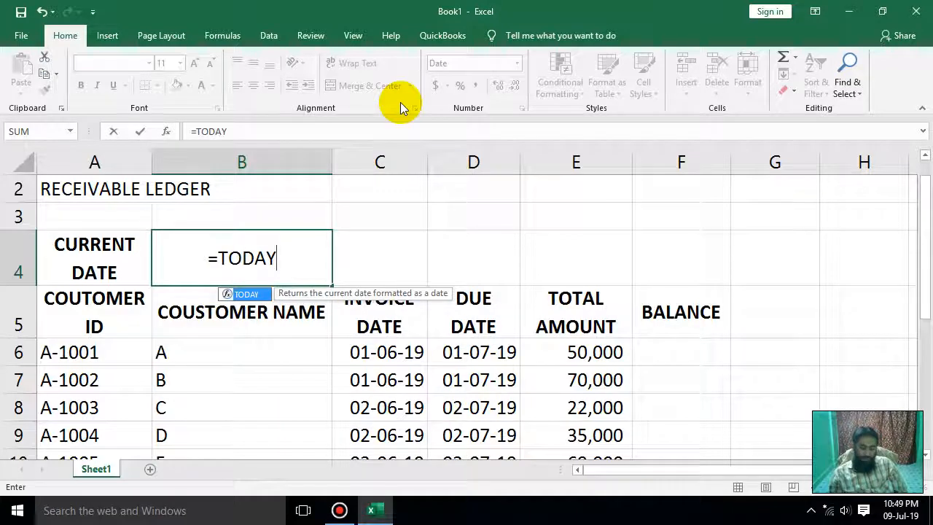
type("()")
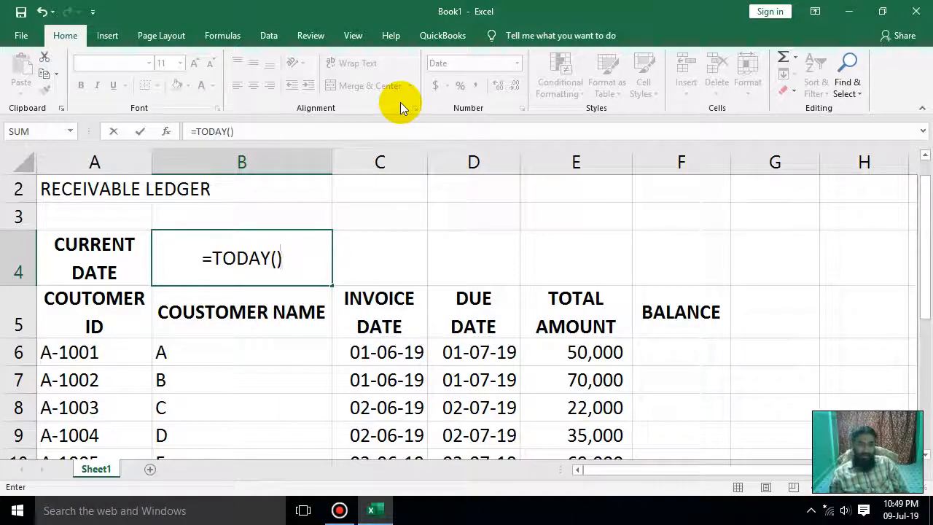
key("Return")
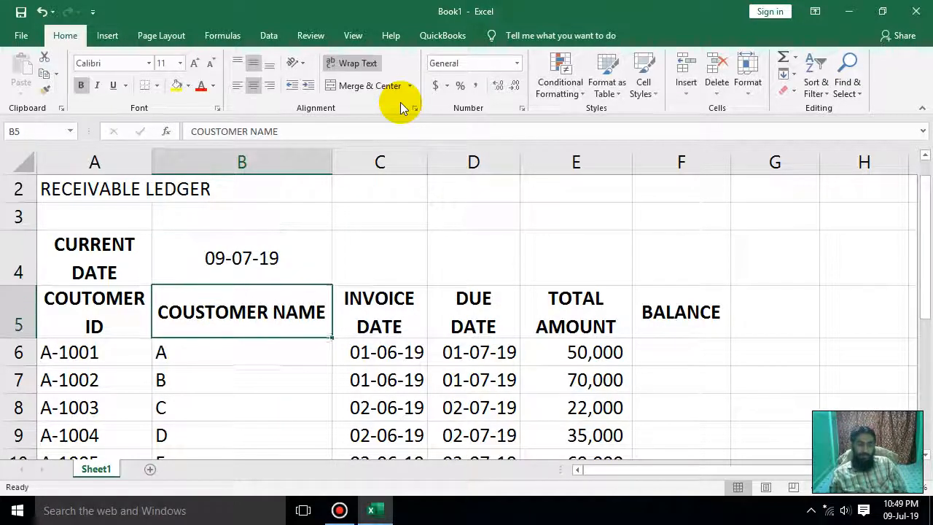
- Enter the label TOTAL RECEIVABLE in E4, above the TOTAL AMOUNT header
key("Right")
key("Up")
key("Right")
key("Right")
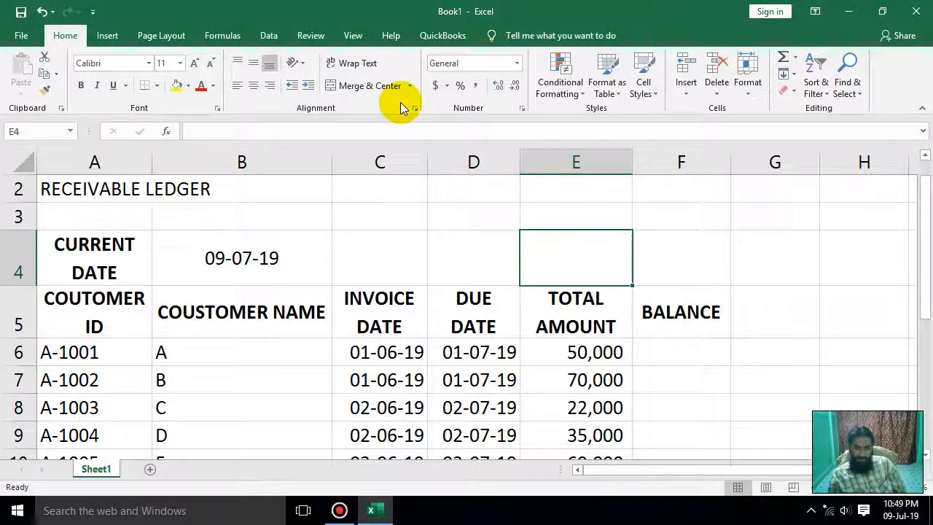
type("TOTAL A")
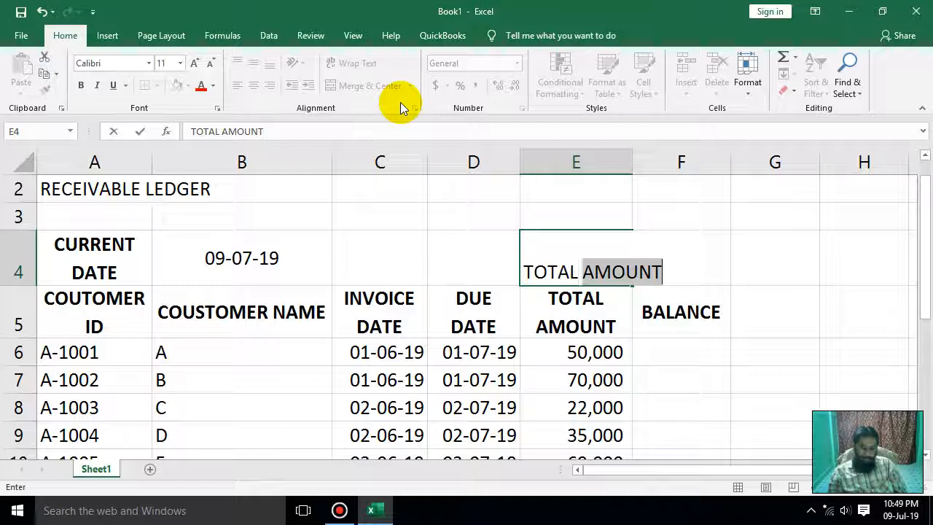
key("BackSpace")
key("BackSpace")
type("RECEIVABLE")
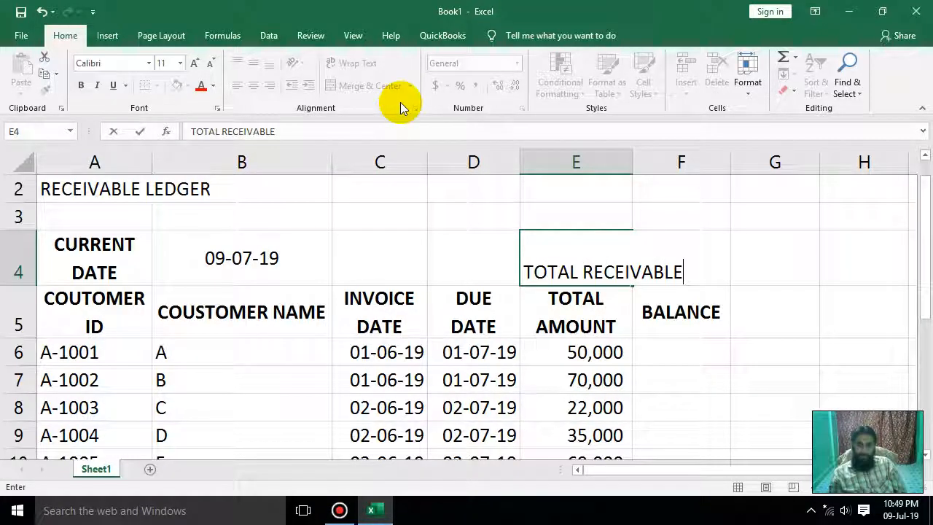
key("Return")
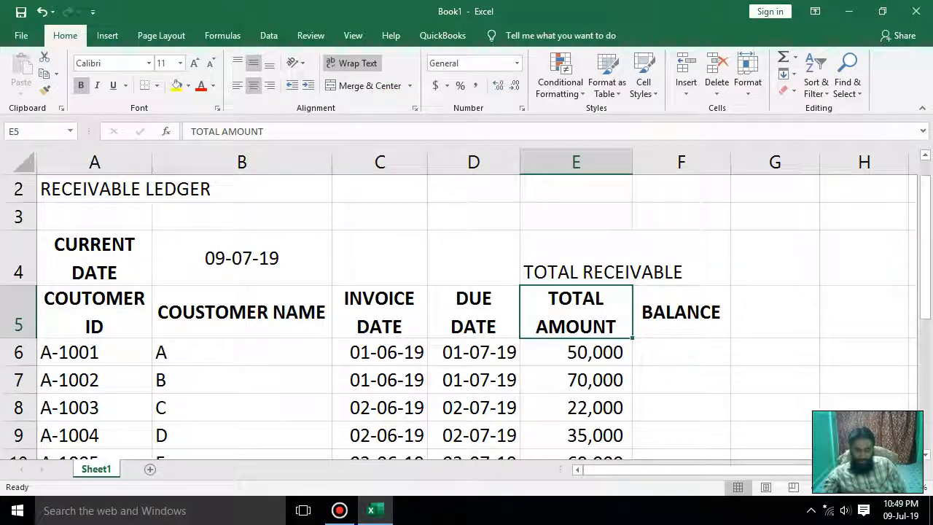
- Wrap the text of the TOTAL RECEIVABLE label in E4 and make it bold
left_click(583, 268)
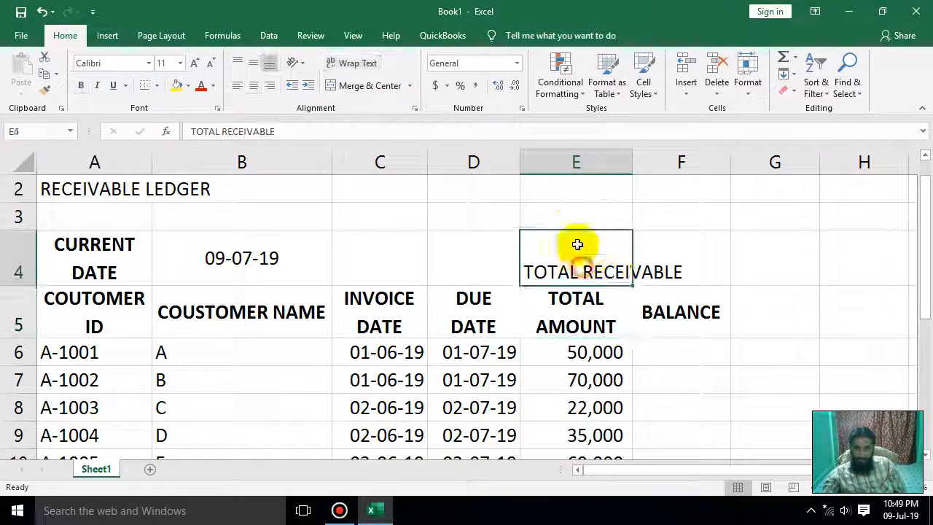
left_click(349, 63)
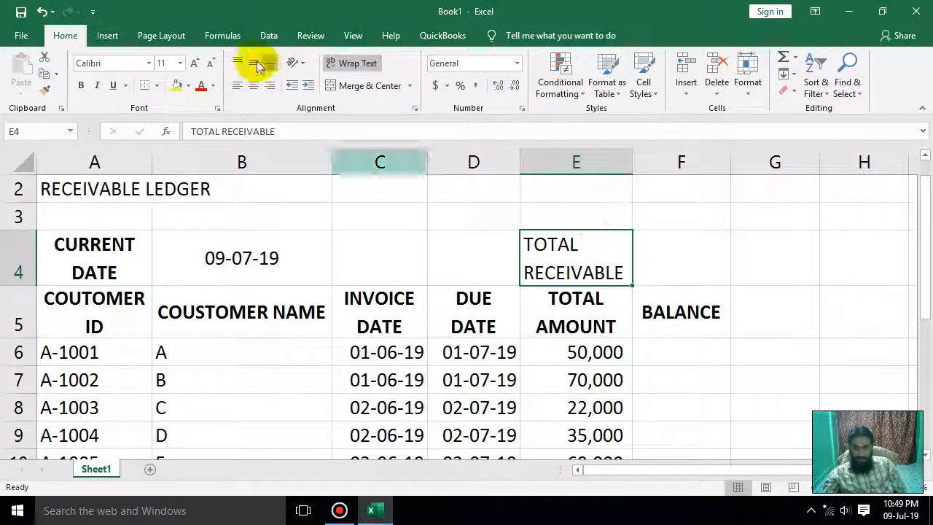
left_click(81, 85)
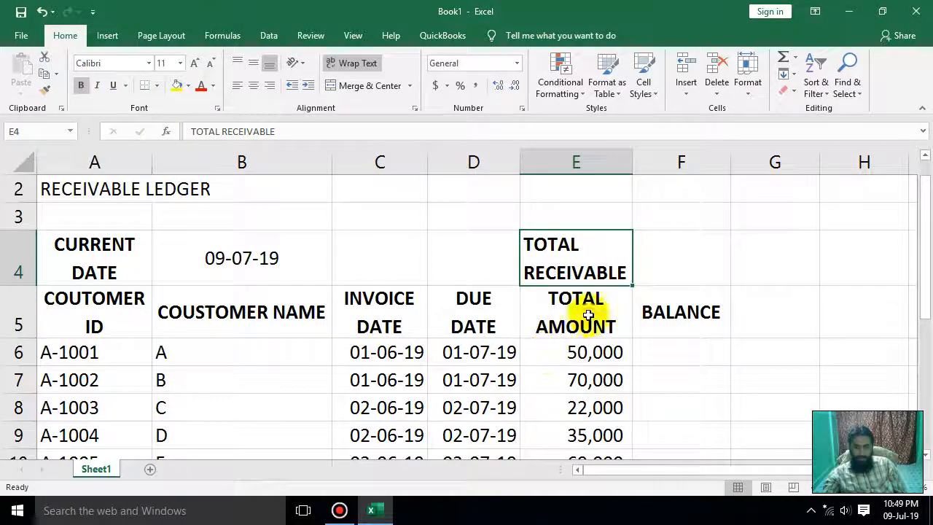
- Add the header PAYMENT DATE in G5 and widen column G so that each word fits on its own line
left_click(689, 331)
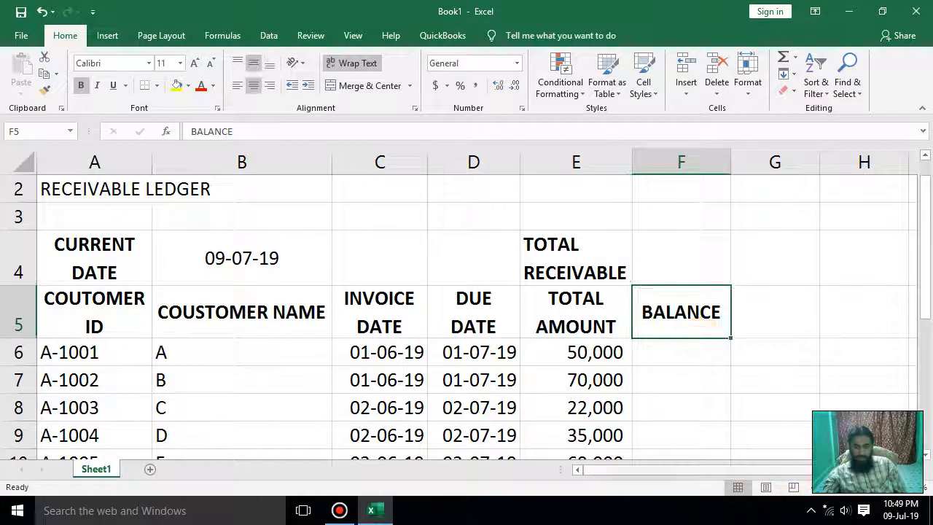
scroll(406, 313, "right", 2)
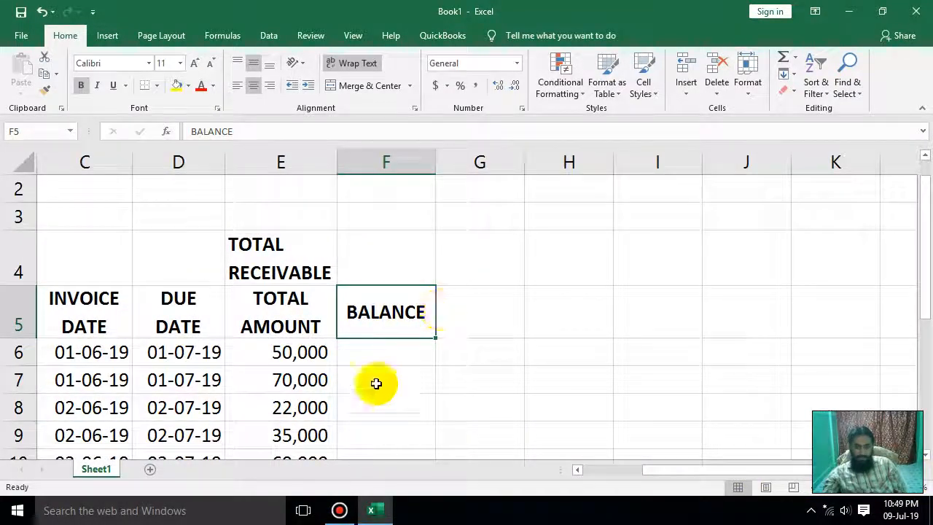
left_click(462, 298)
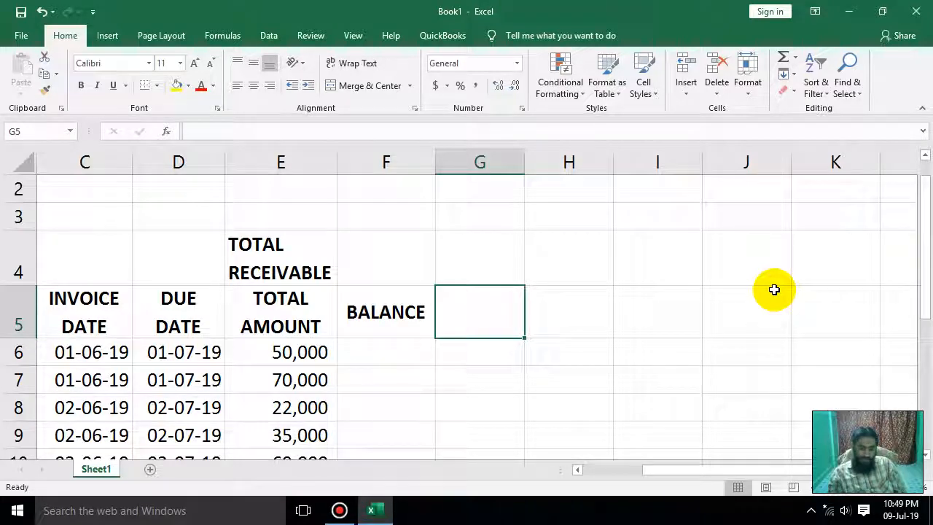
type("PAYMRNT DATE")
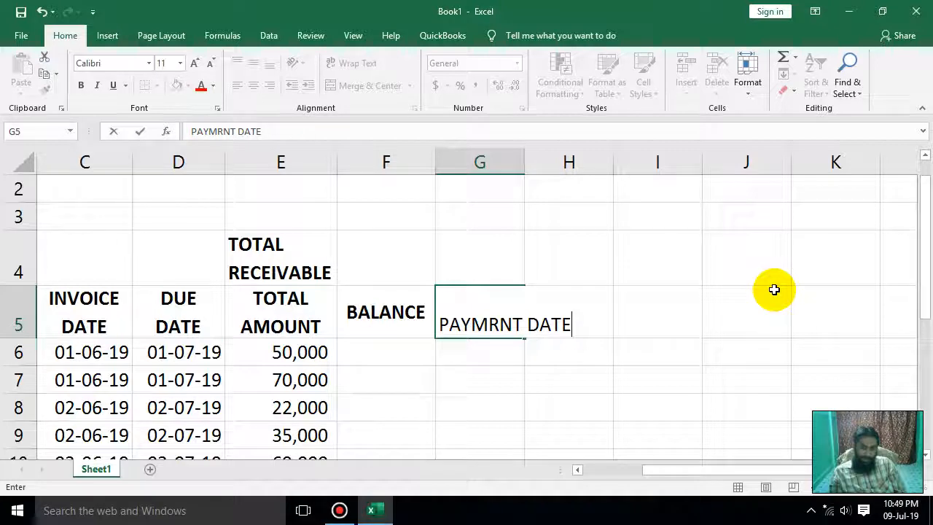
key("Tab")
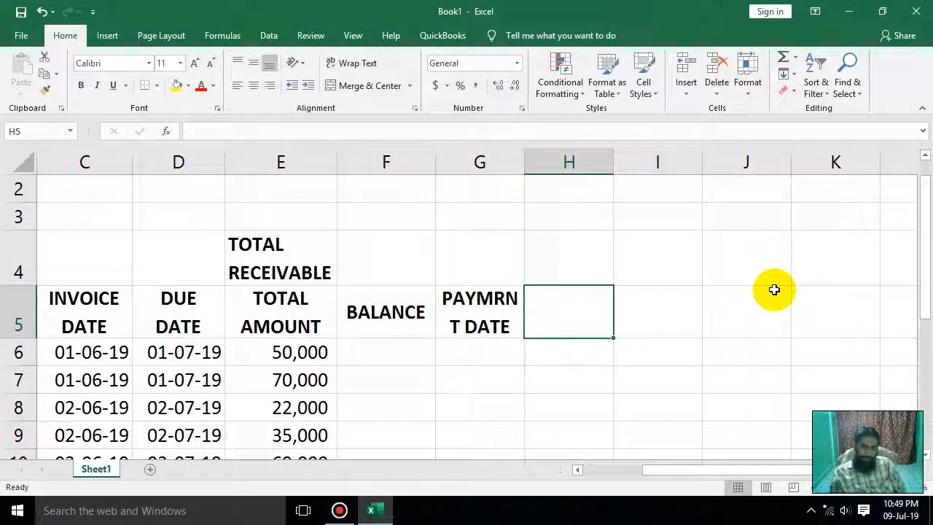
left_click(490, 307)
type("PAYMENT DATE")
key("Return")
key("Right")
key("Up")
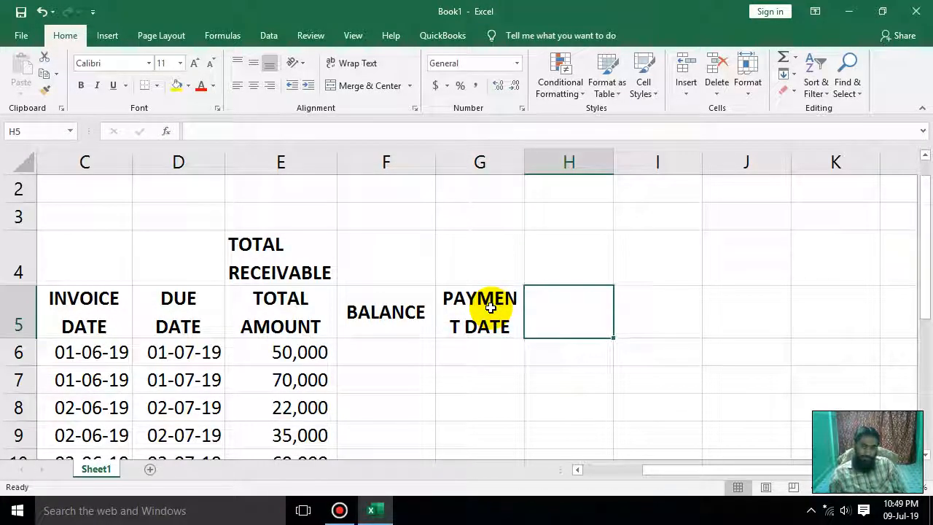
left_click_drag(525, 161, 534, 162)
left_click(654, 438)
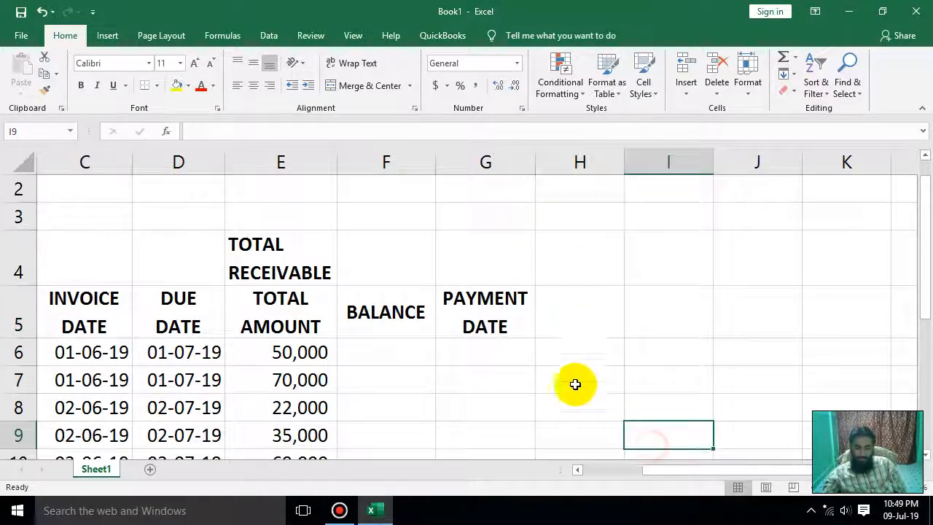
- Add the header PAYMENT 01 in H5 and widen column H so that the word PAYMENT fits on one line
left_click(551, 306)
type("PAYMENT 01")
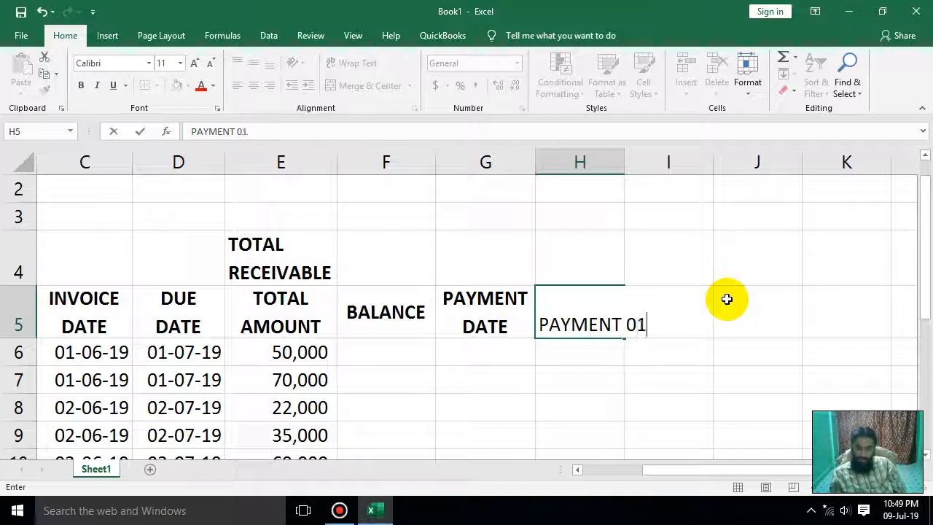
key("Return")
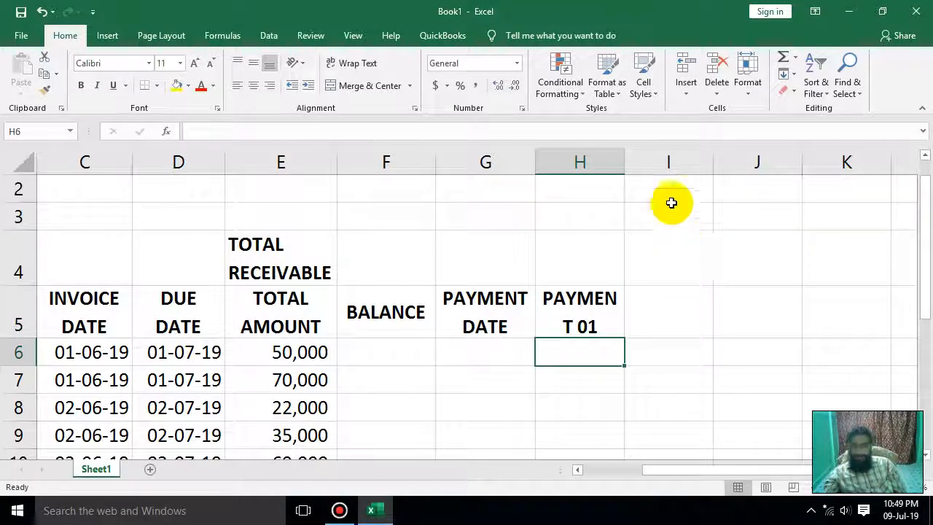
left_click_drag(624, 165, 631, 172)
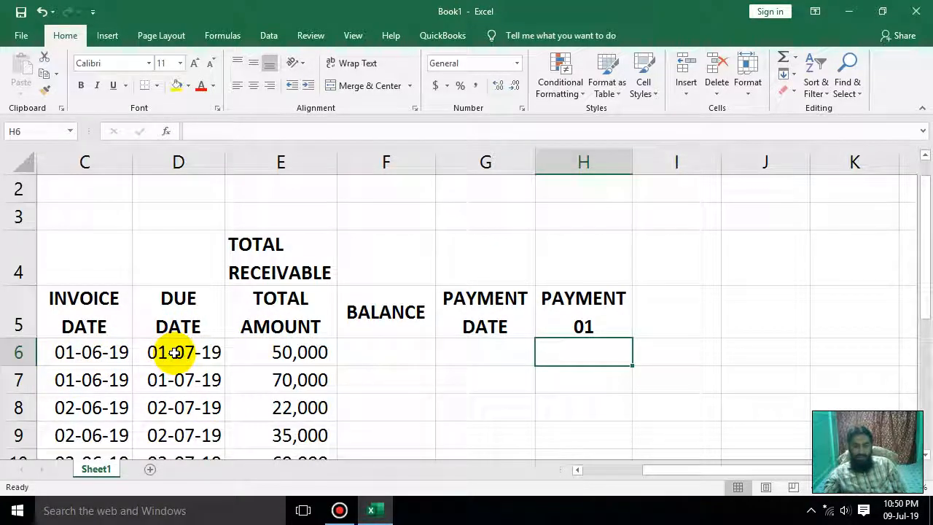
- Copy the PAYMENT DATE and PAYMENT 01 headers from G5:H5 to I5:J5, keeping the source column widths
left_click(305, 355)
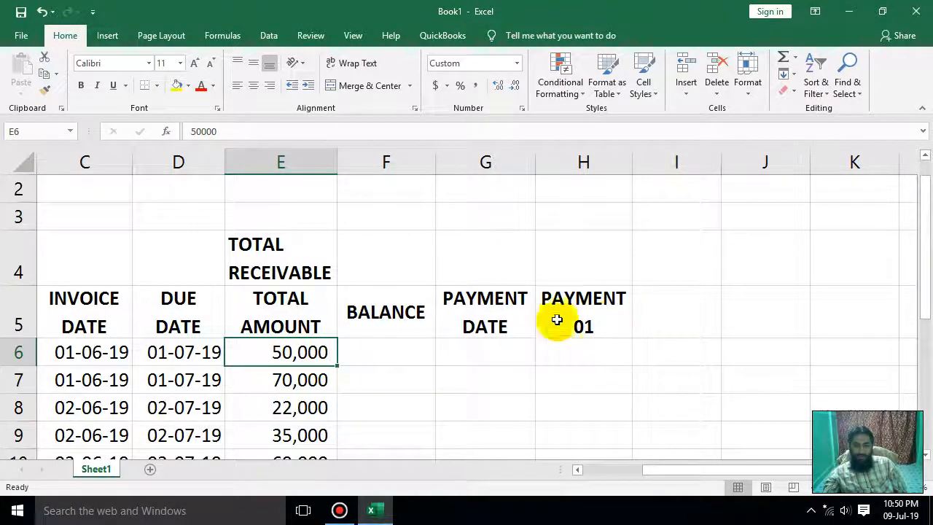
left_click(503, 314)
left_click_drag(503, 315, 583, 309)
key("ctrl+c")
left_click(698, 316)
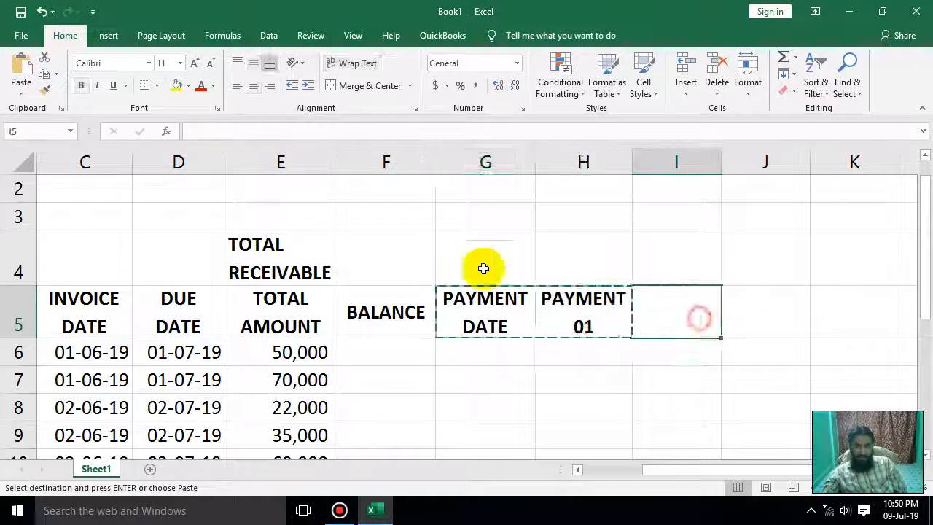
key("ctrl+v")
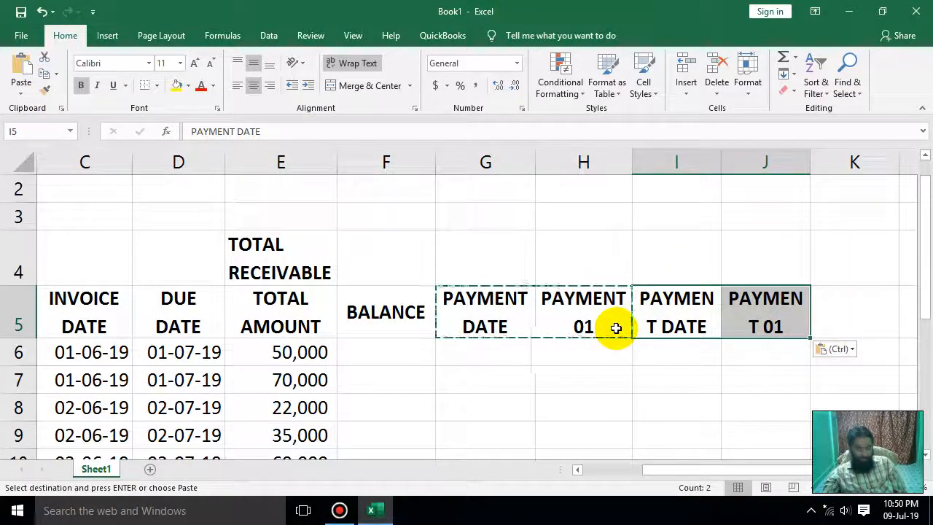
key("ctrl+z")
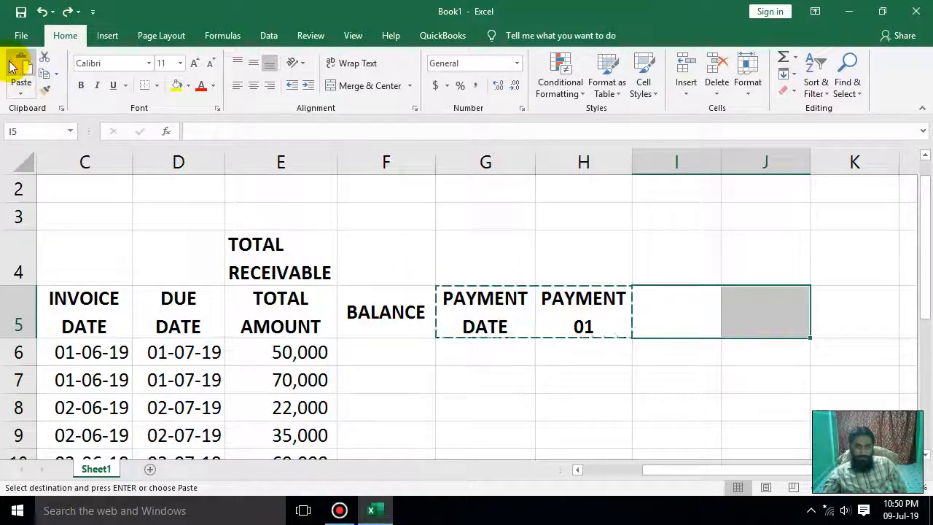
left_click(21, 89)
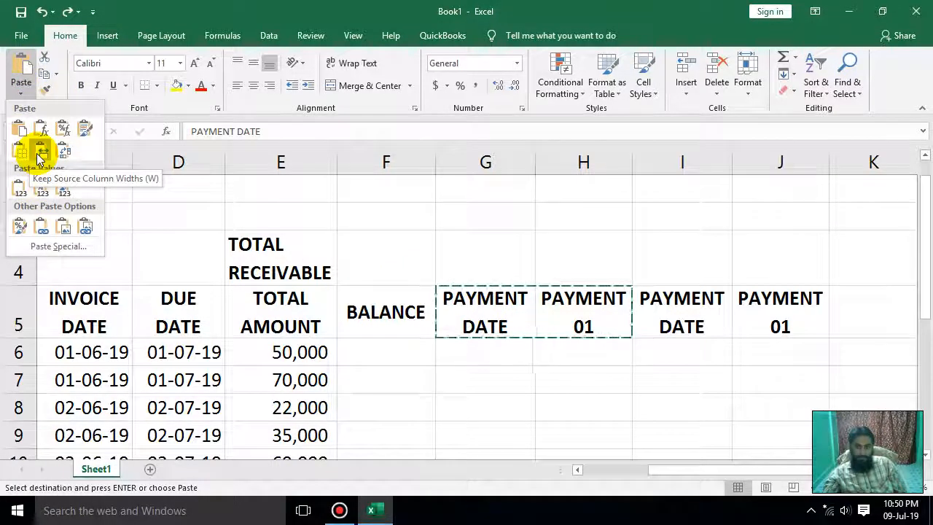
left_click(40, 157)
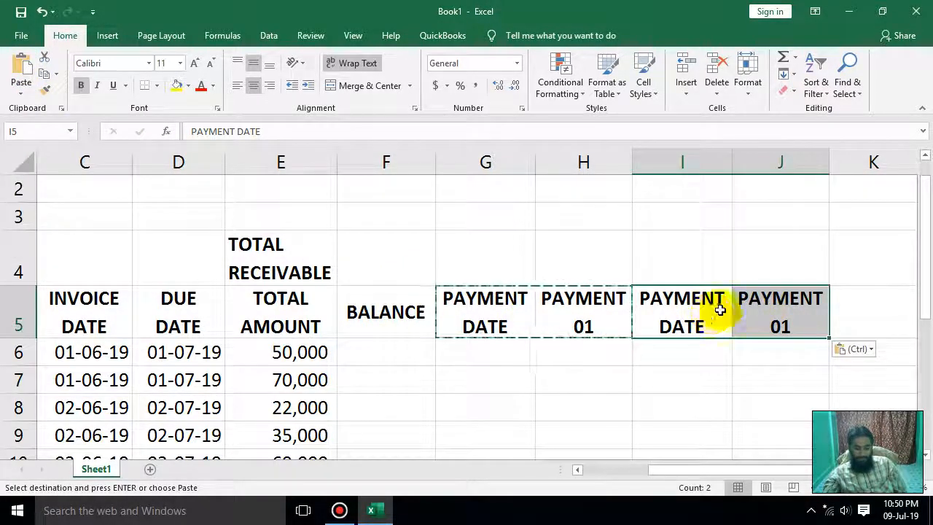
- Copy the header pair in I5:J5 to K5:L5, keeping the source column widths
key("ctrl+c")
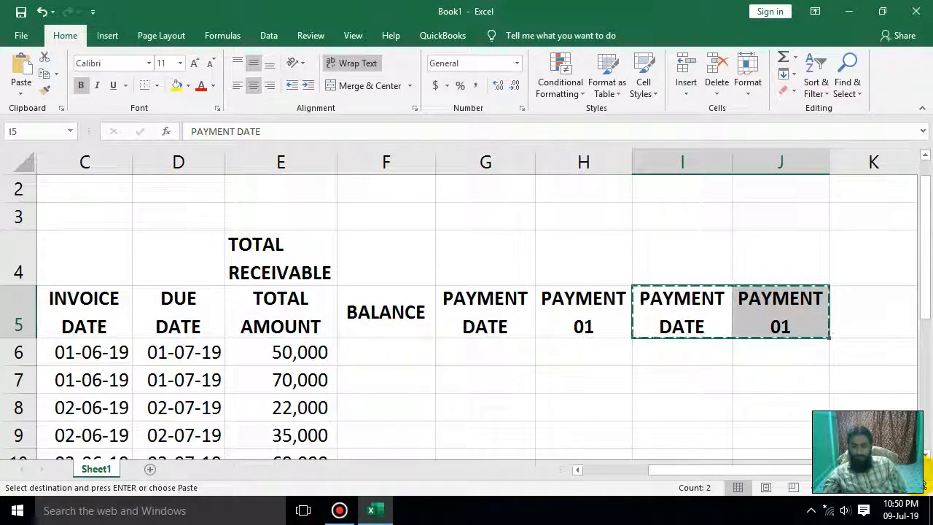
scroll(467, 313, "right", 3)
left_click(557, 310)
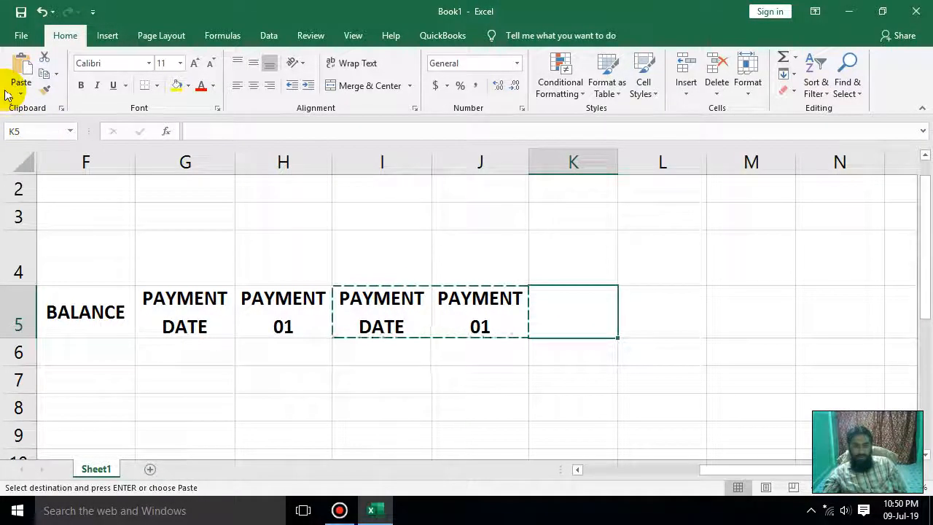
left_click(21, 94)
left_click(38, 153)
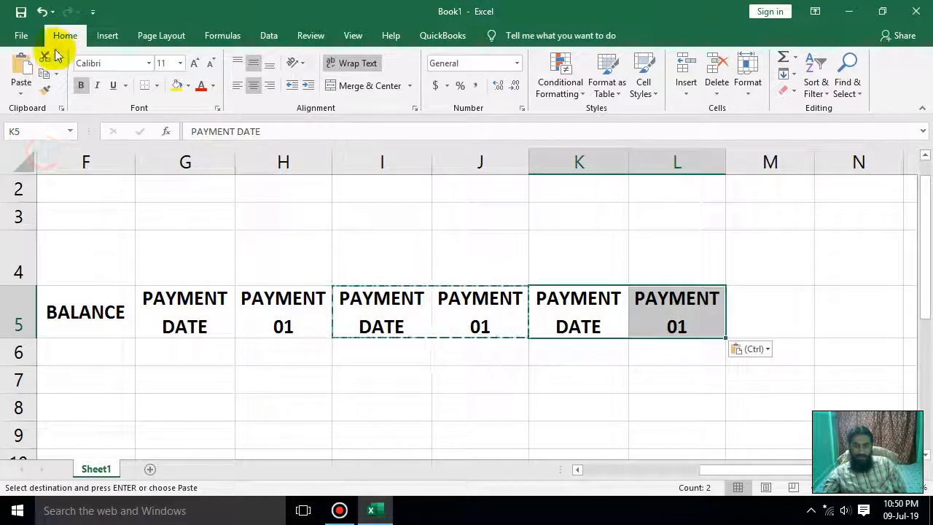
- Copy the header pair in K5:L5 to M5:N5, keeping the source column widths
left_click(768, 312)
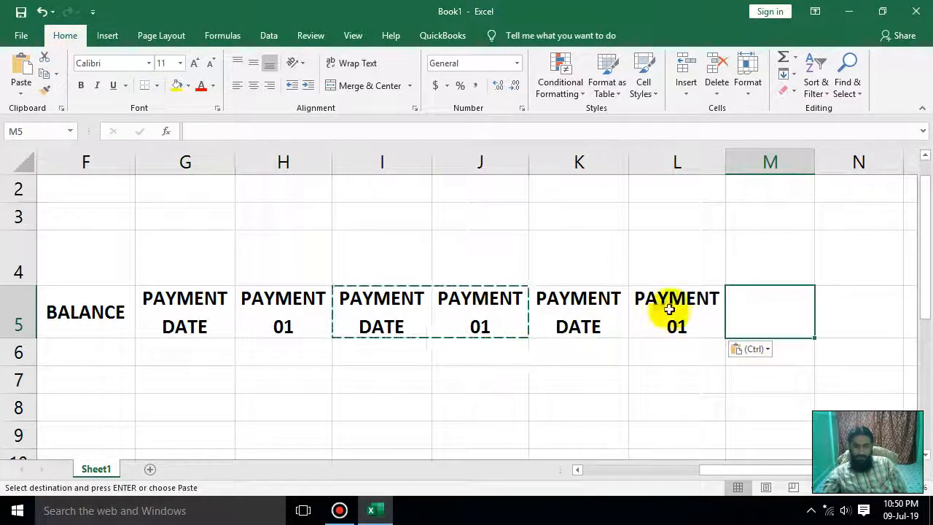
left_click_drag(666, 311, 583, 302)
left_click(746, 304)
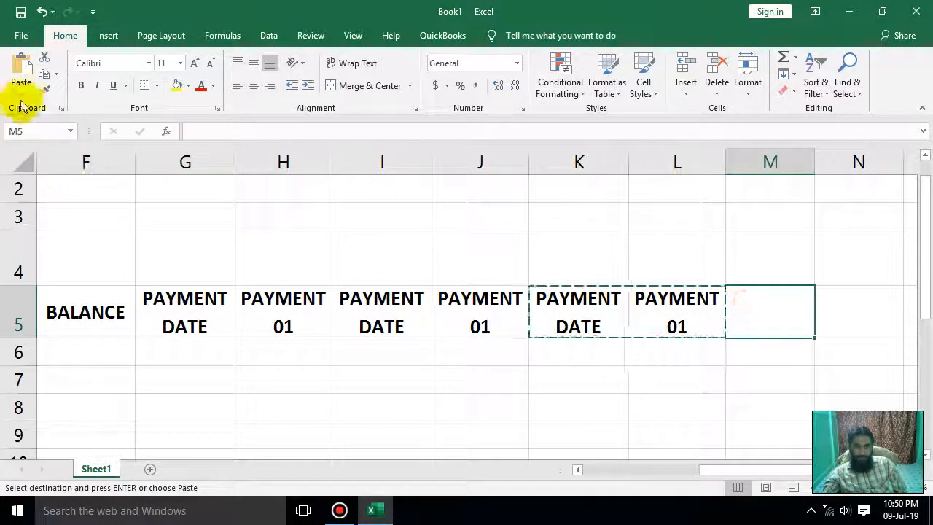
left_click(21, 93)
left_click(38, 150)
left_click(479, 352)
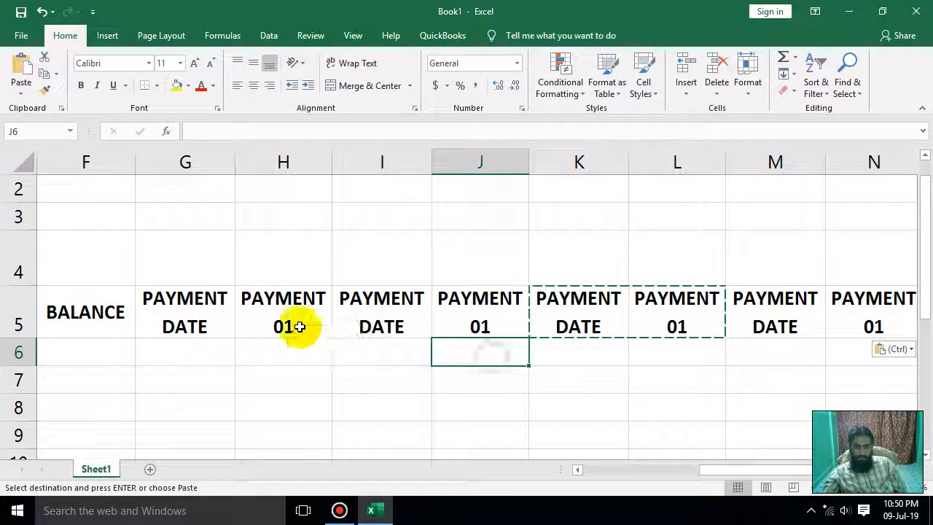
- Change the payment header in J5 to PAYMENT 02
left_click(260, 313)
key("Right")
key("Right")
key("F2")
key("BackSpace")
type("2")
key("Return")
- Change the payment header in L5 to PAYMENT 03
key("Down")
key("Down")
key("Up")
key("Up")
key("Up")
key("Right")
key("Right")
key("F2")
key("BackSpace")
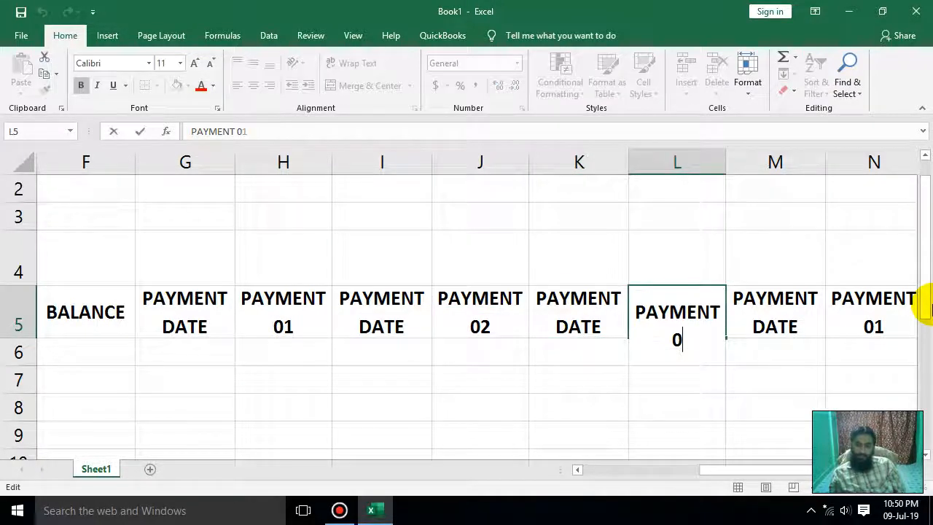
key("Return")
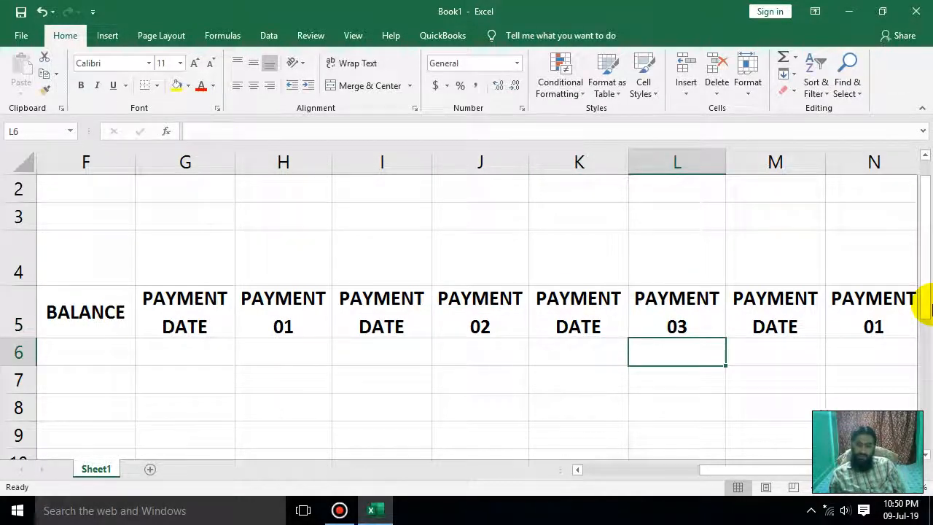
- Change the payment header in N5 to PAYMENT 04
key("Right")
key("Right")
key("Up")
key("BackSpace")
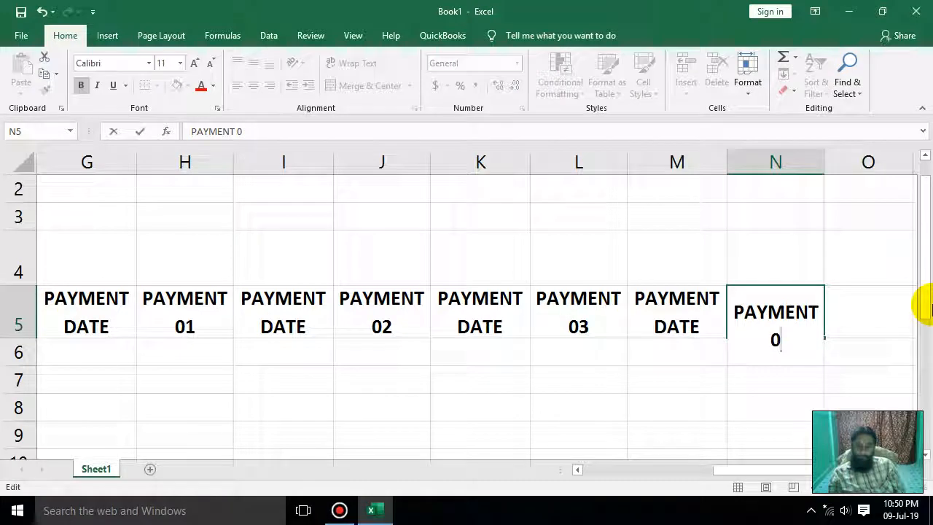
type("4")
key("Return")
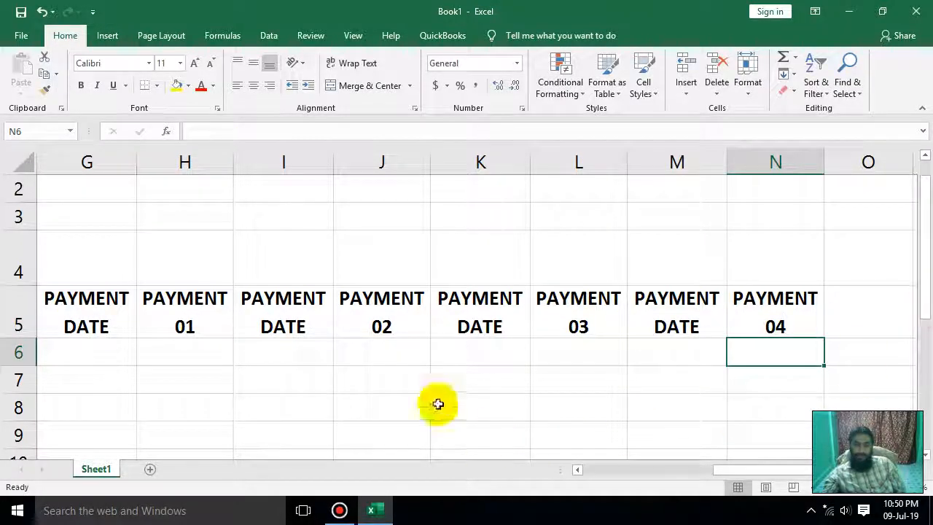
- Copy the PAYMENT DATE and PAYMENT 04 headers from M5:N5 to O5:P5, keeping the source column widths
mouse_move(733, 471)
left_mouse_down()
mouse_move(687, 476)
mouse_move(740, 471)
left_mouse_up()
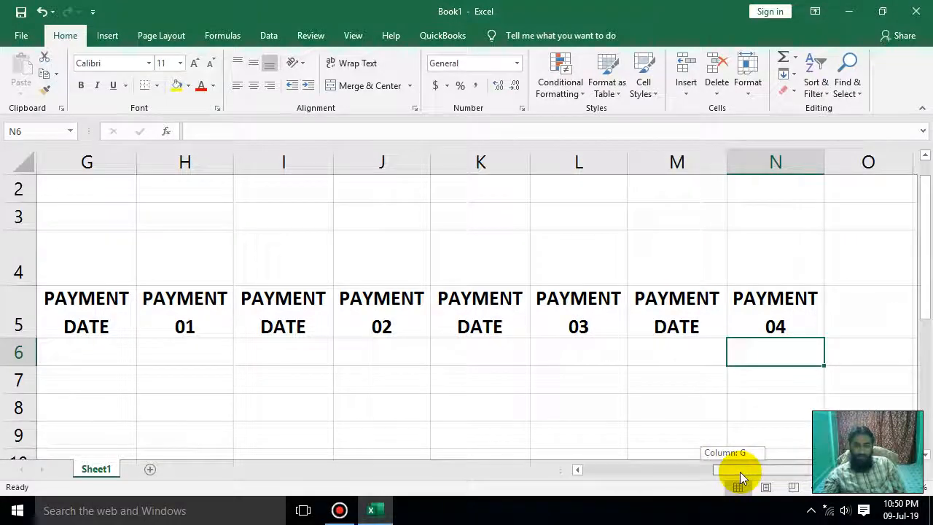
left_click(775, 325)
left_click(684, 309, "shift")
key("ctrl+c")
left_click(875, 310)
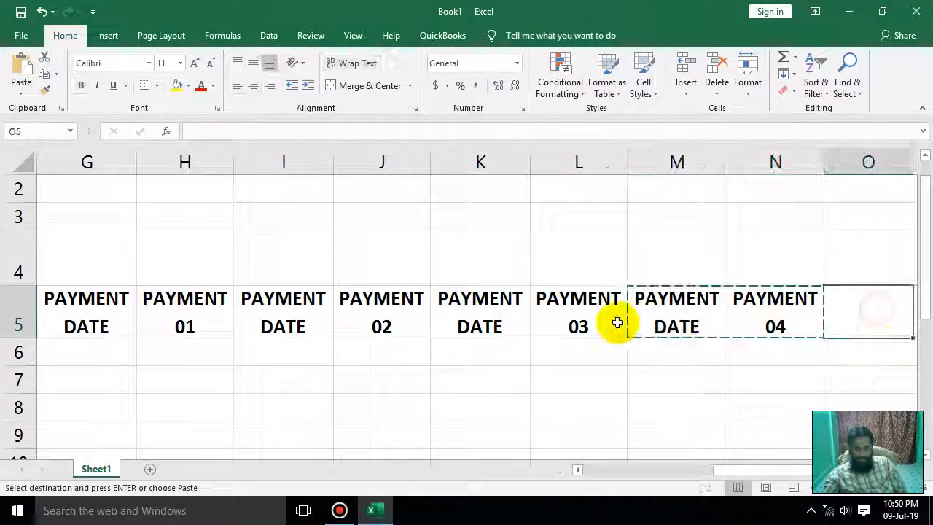
key("ctrl+v")
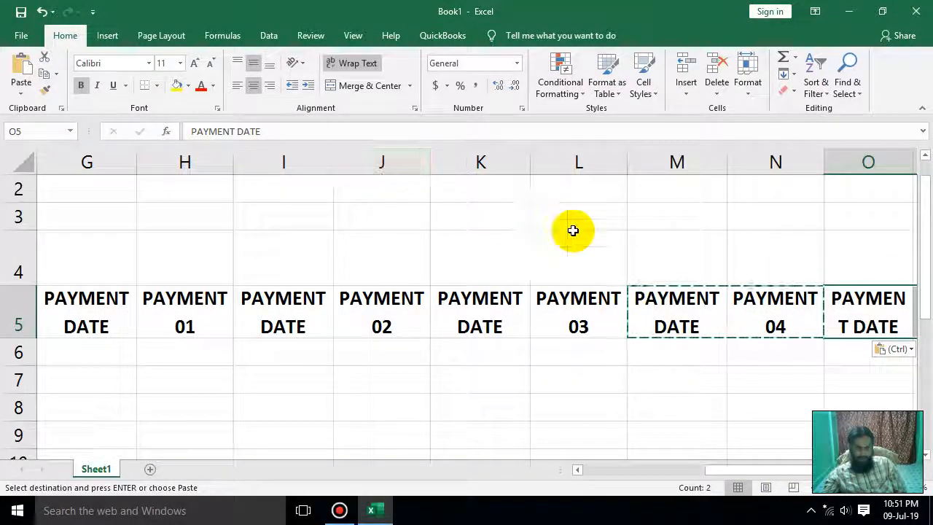
key("ctrl+z")
left_click(21, 67)
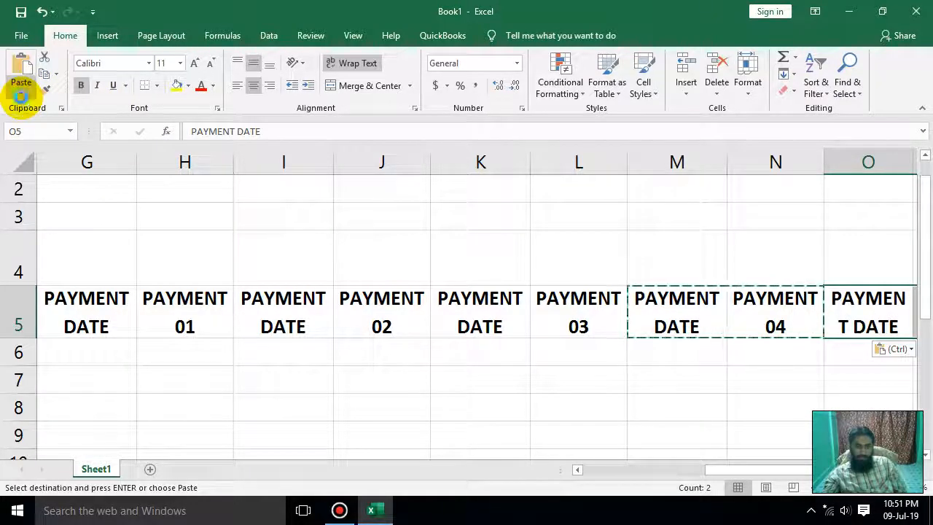
key("ctrl+z")
left_click(23, 93)
left_click(39, 149)
- Change the payment header in P5 to PAYMENT 05
left_click_drag(775, 472, 809, 473)
double_click(777, 302)
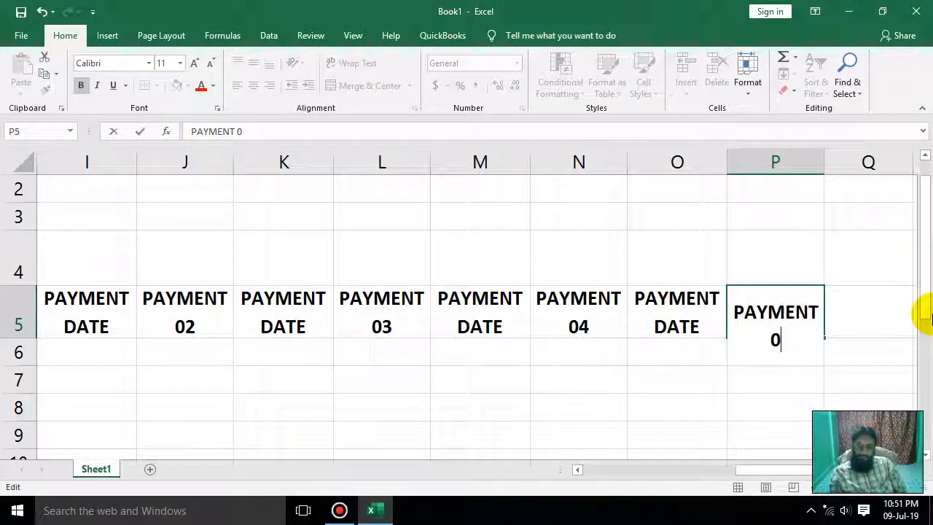
type("5")
key("Return")
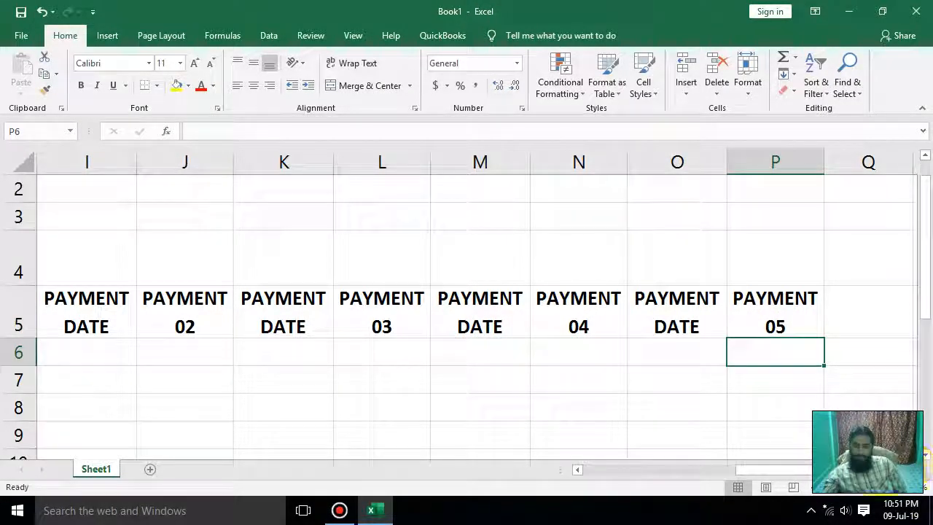
- Apply All Borders to the whole ledger table in A5:P15
left_click_drag(865, 493, 859, 494)
left_click_drag(856, 261, 8, 436)
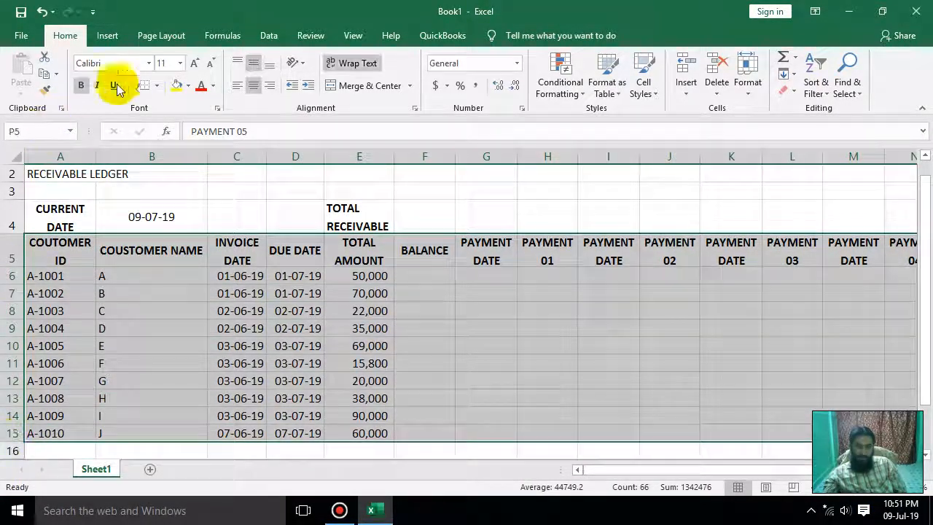
left_click(156, 86)
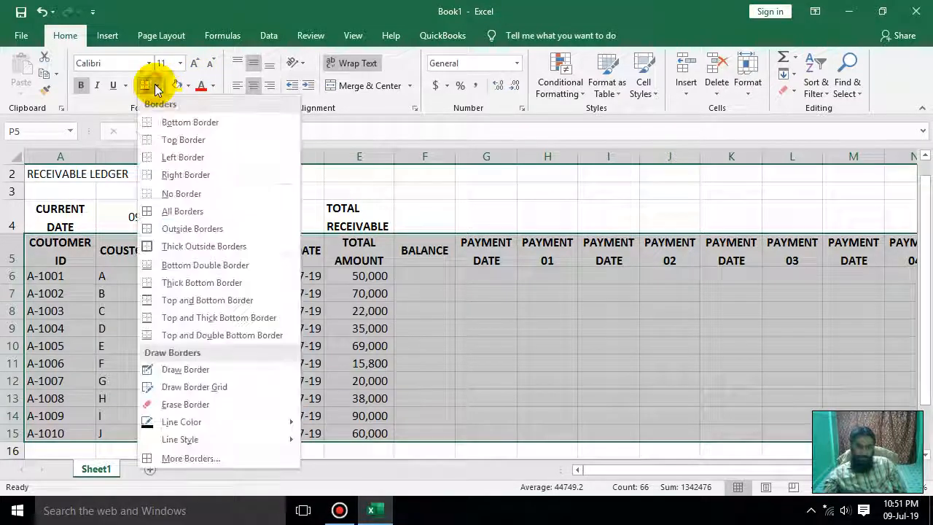
left_click(174, 210)
scroll(416, 277, "right", 4)
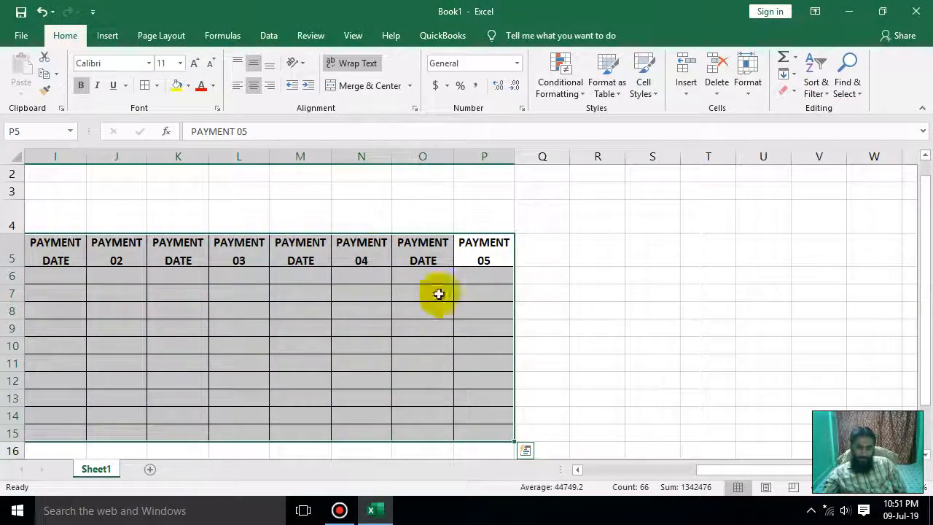
left_click(474, 313)
- Enter the date 15-06-2019 in F6, in the BALANCE column of the first customer's row
left_click_drag(774, 470, 597, 472)
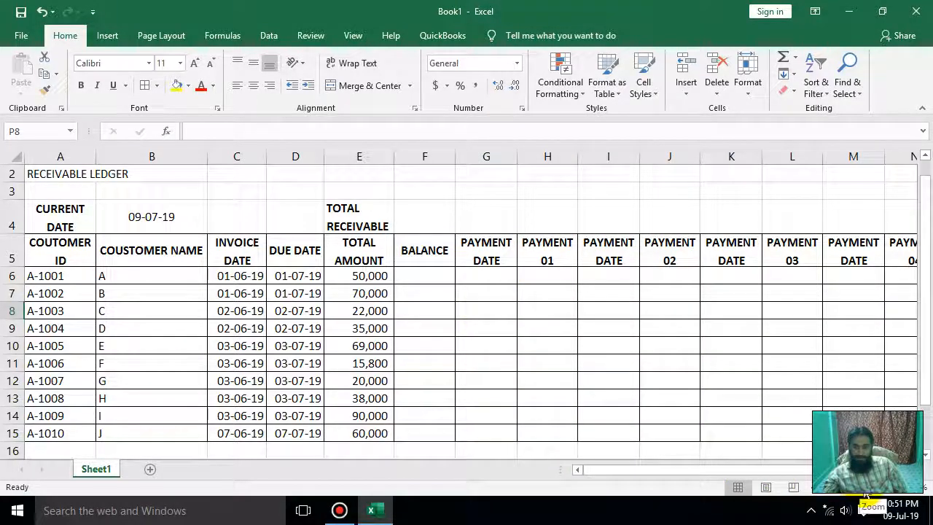
left_click(866, 495)
left_click(328, 278)
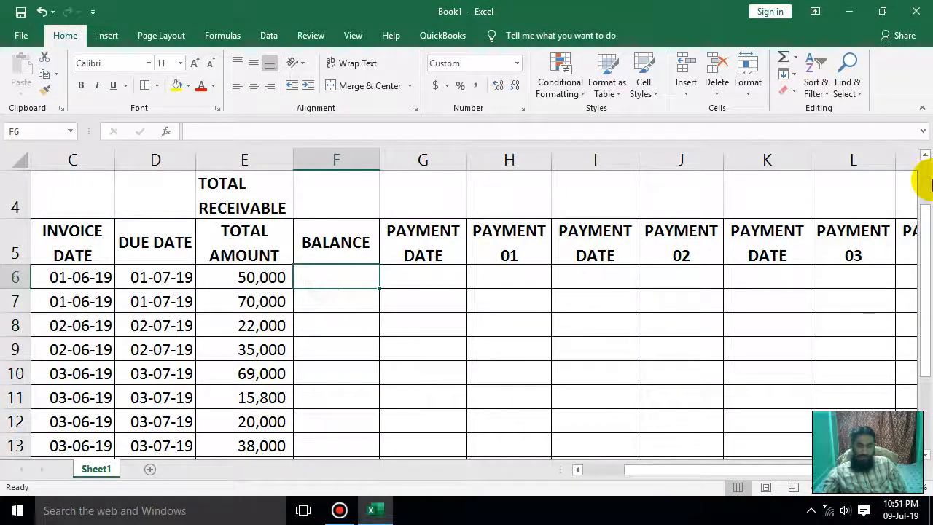
key("Right")
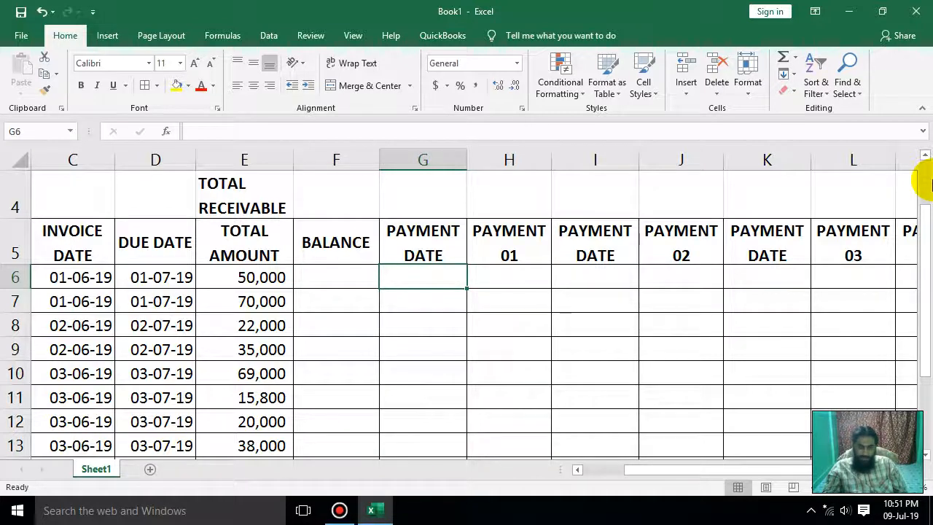
key("Left")
key("Left")
key("Left")
key("Right")
key("Right")
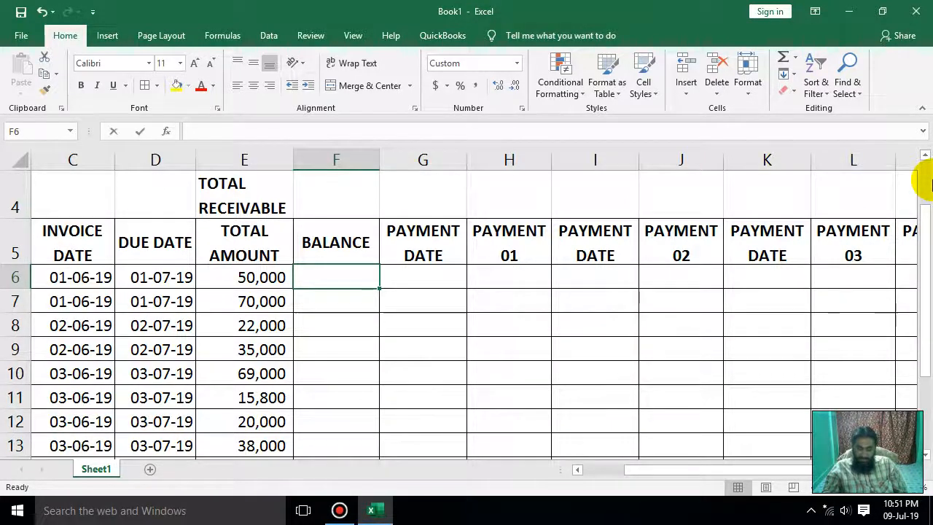
type("01-")
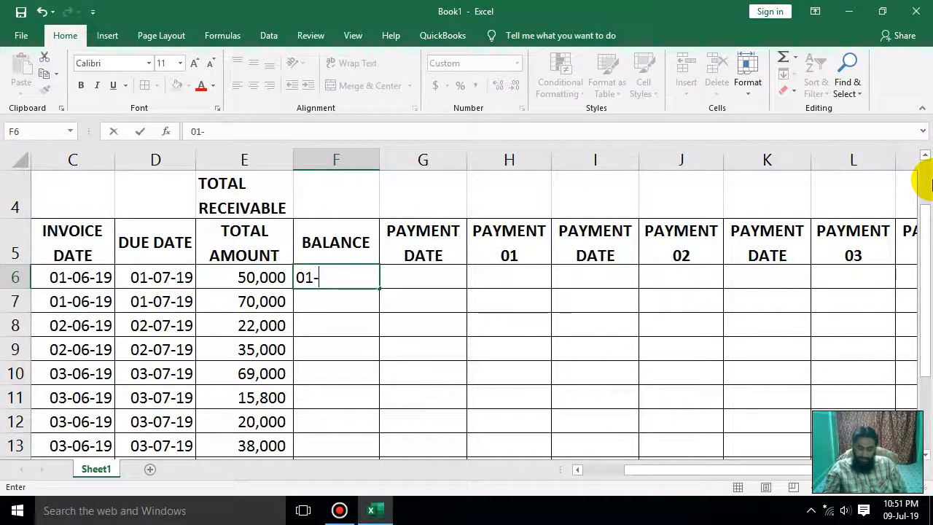
key("BackSpace")
key("BackSpace")
key("BackSpace")
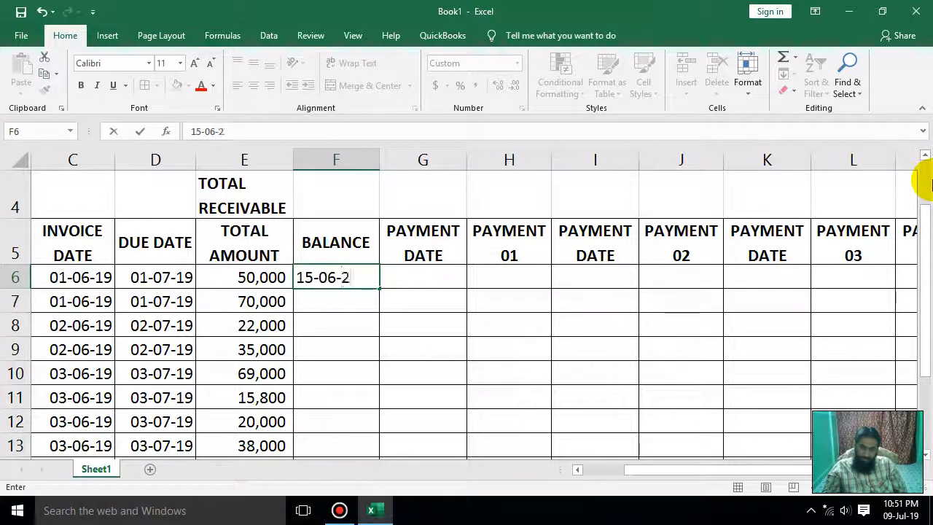
key("Return")
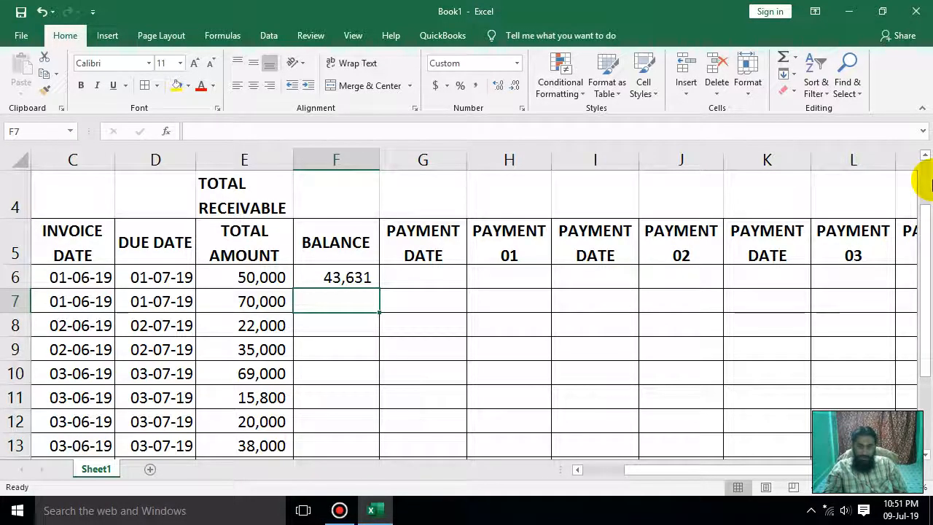
- Clear the misplaced date from F6 in the BALANCE column
key("Right")
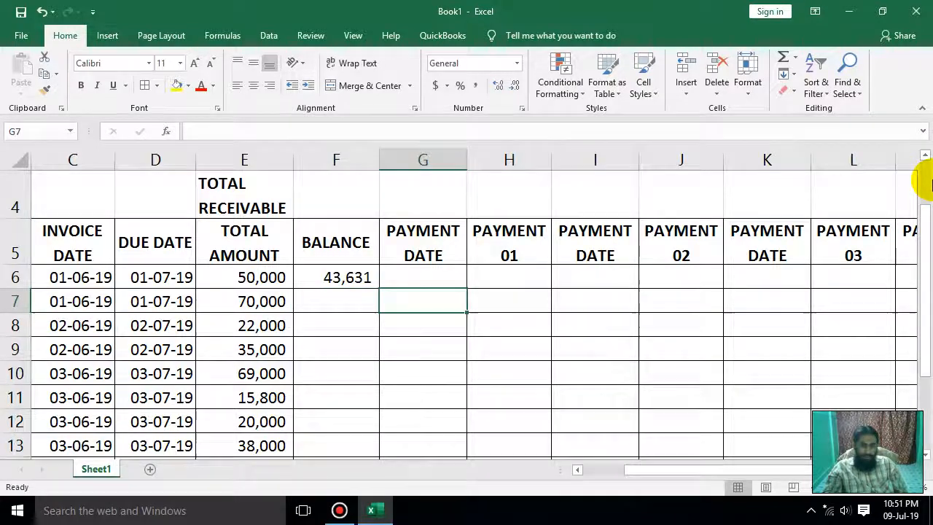
key("Up")
key("Left")
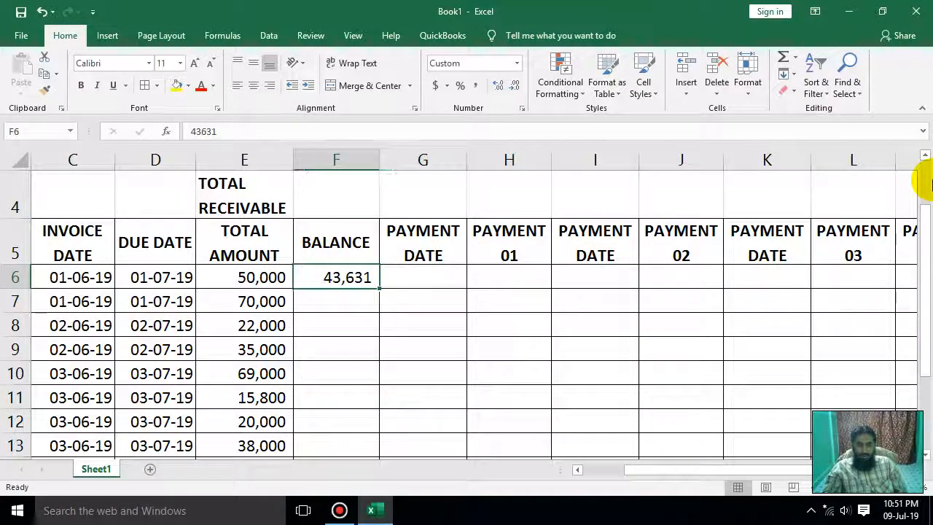
key("Delete")
- Enter the first customer's payment date 15-06-2019 in G6
key("Right")
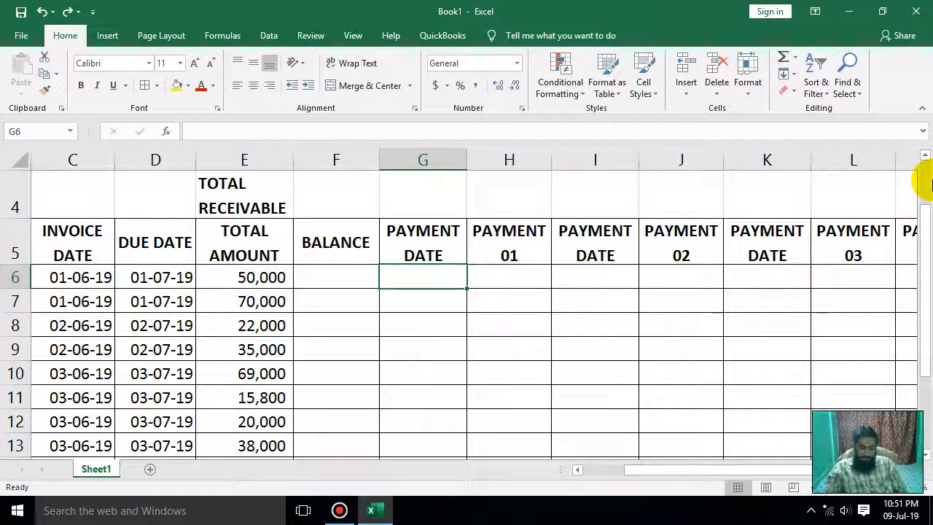
type("=")
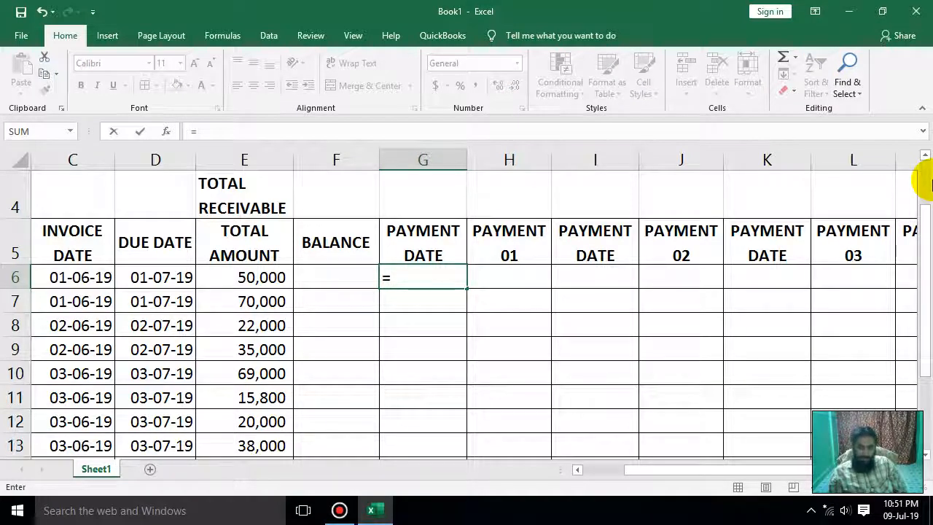
key("BackSpace")
type("15-06-20")
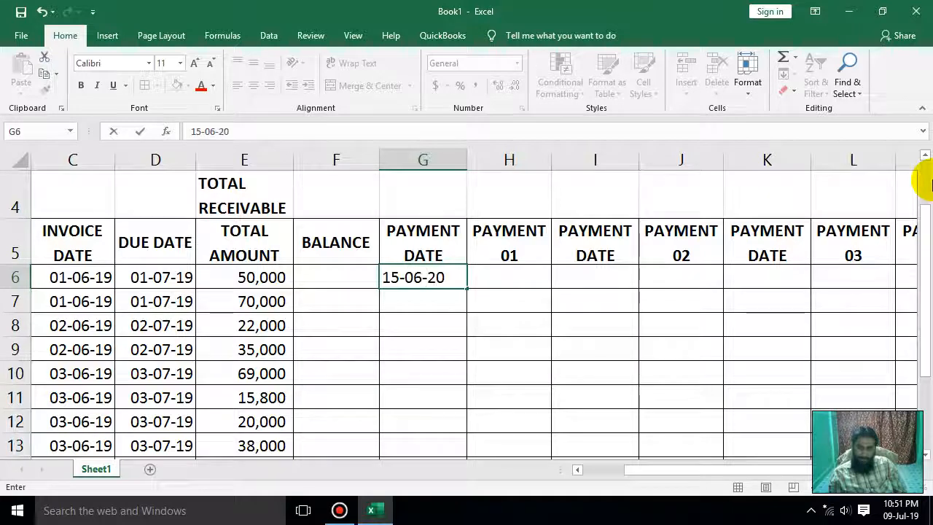
type("19")
key("Return")
key("Up")
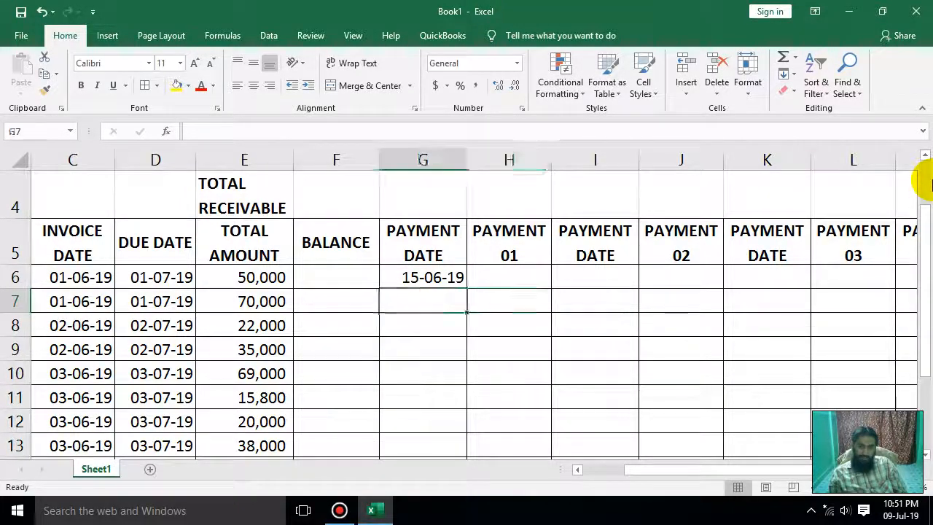
- Enter the amount 30000 in H6 under PAYMENT 01
key("Left")
key("Right")
key("Right")
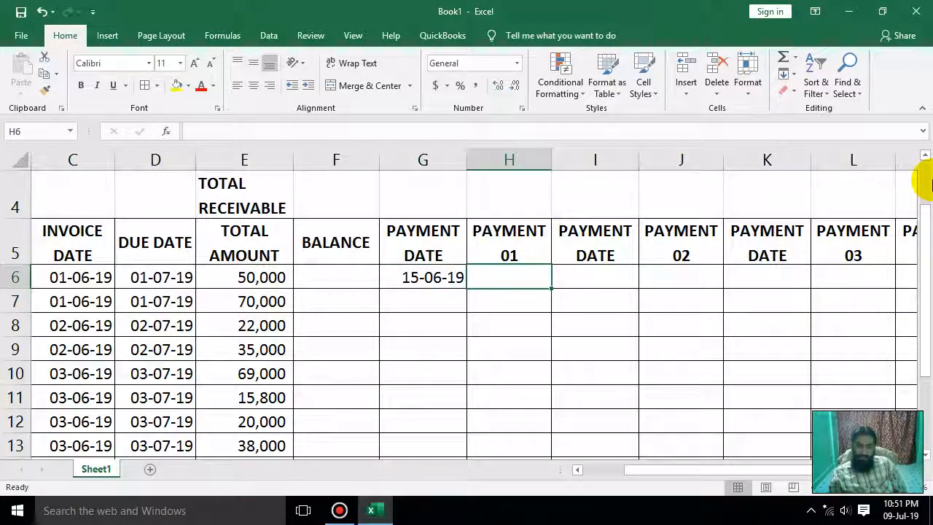
type("30000")
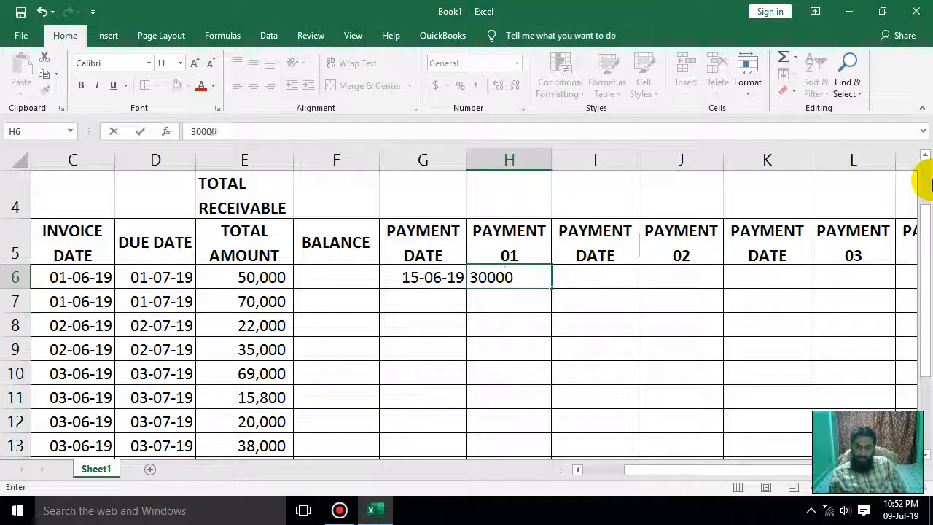
key("Return")
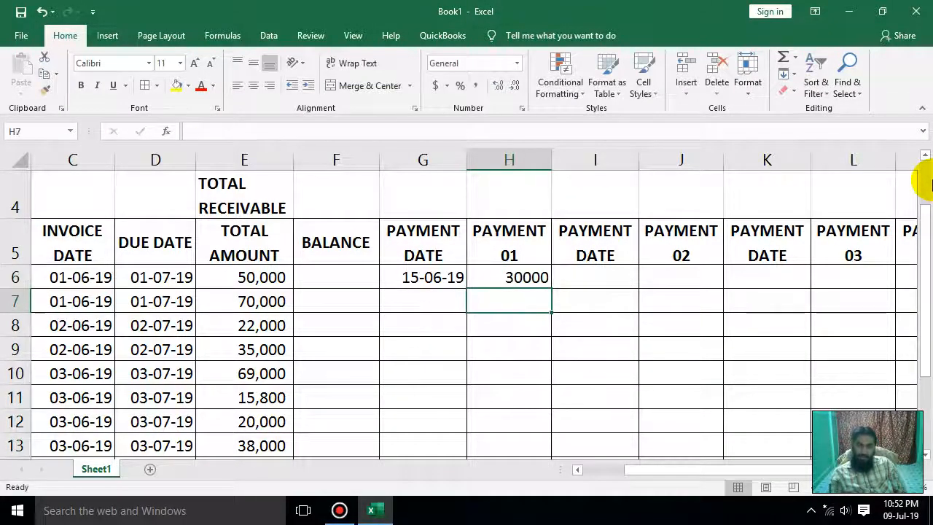
- Format the PAYMENT 01 amount in H6 with a thousands separator and no decimals
left_click(519, 275)
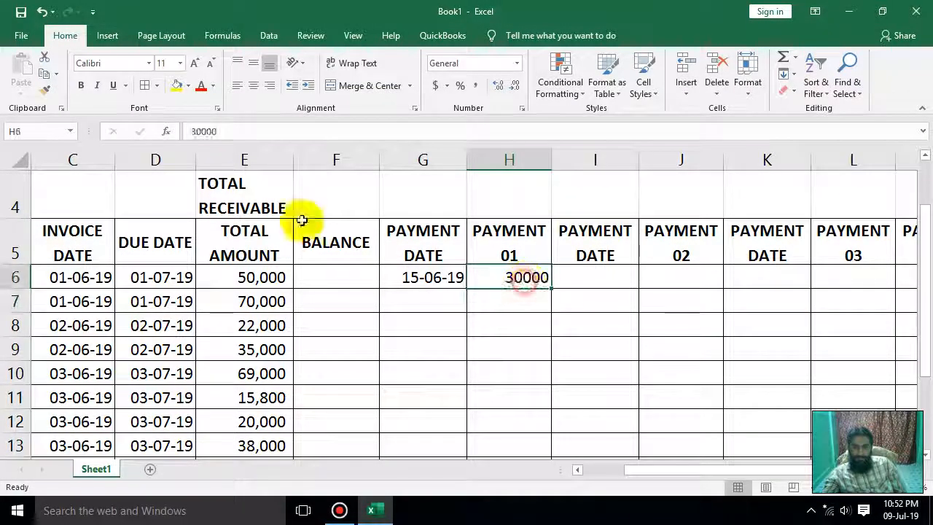
left_click(476, 86)
left_click(511, 89)
left_click(510, 92)
- Copy the number format of H6 to the other payment amount cells J6, L6, N6 and P6
left_click(44, 89)
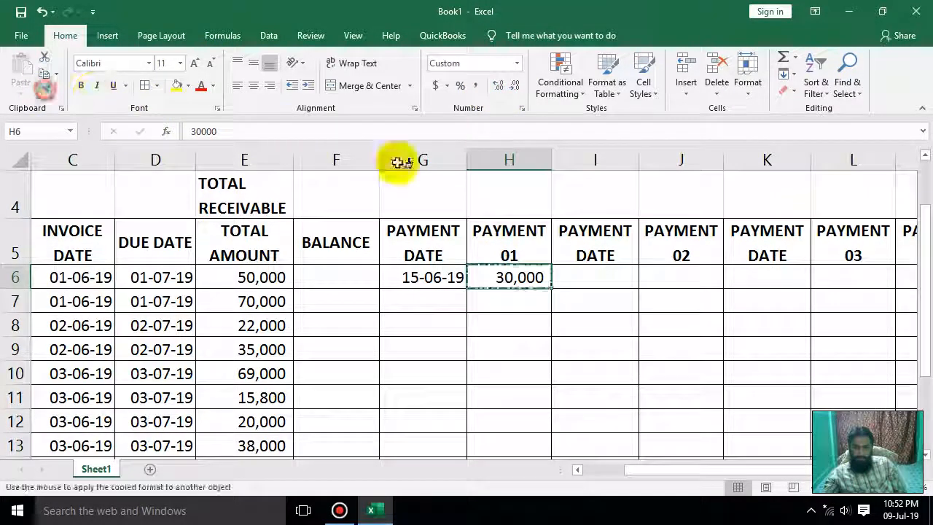
left_click(681, 276)
left_click(44, 88)
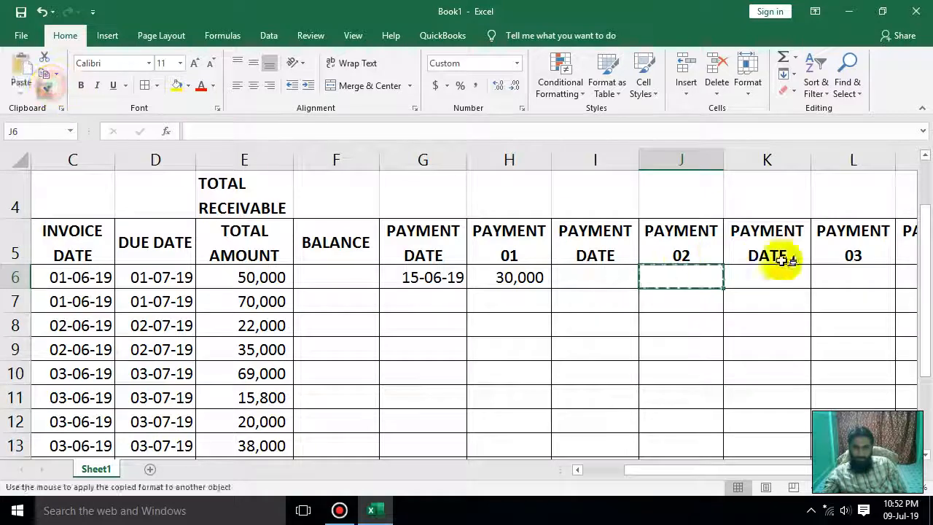
left_click(854, 275)
scroll(756, 467, "right", 4)
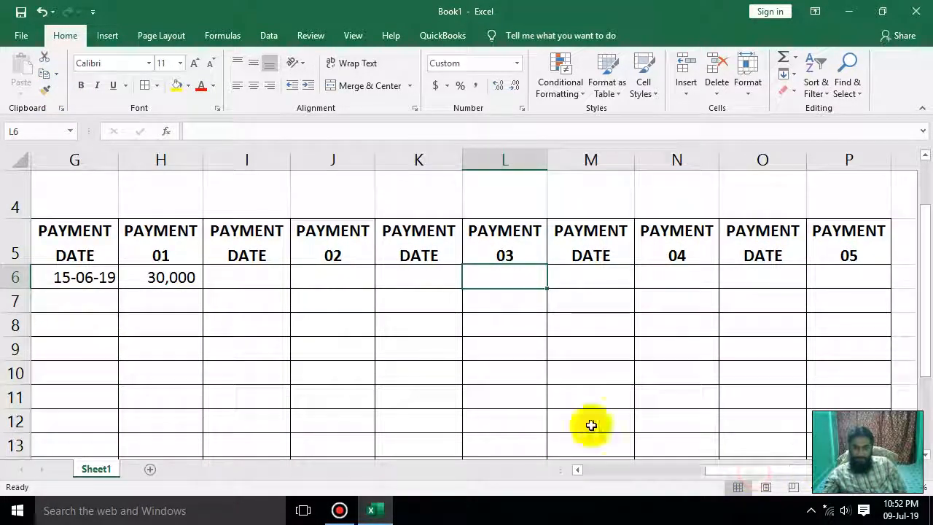
left_click(44, 89)
left_click(667, 276)
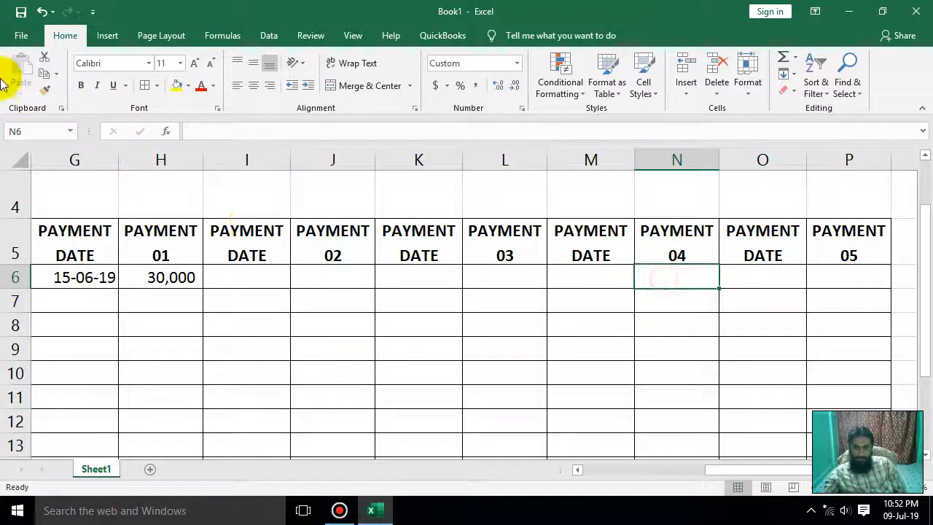
left_click(44, 89)
left_click(833, 276)
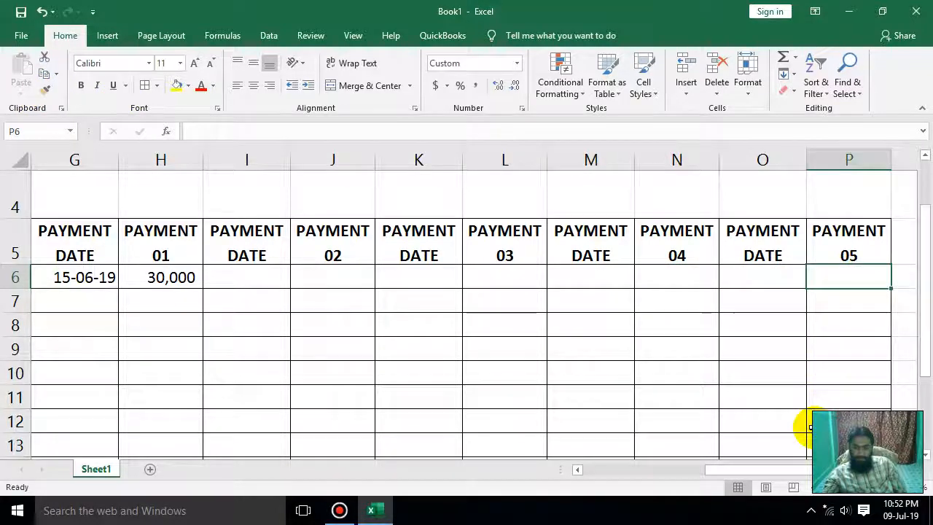
- Enter the first customer's second payment date, 20 June 2019, in I6
left_click_drag(802, 466, 737, 468)
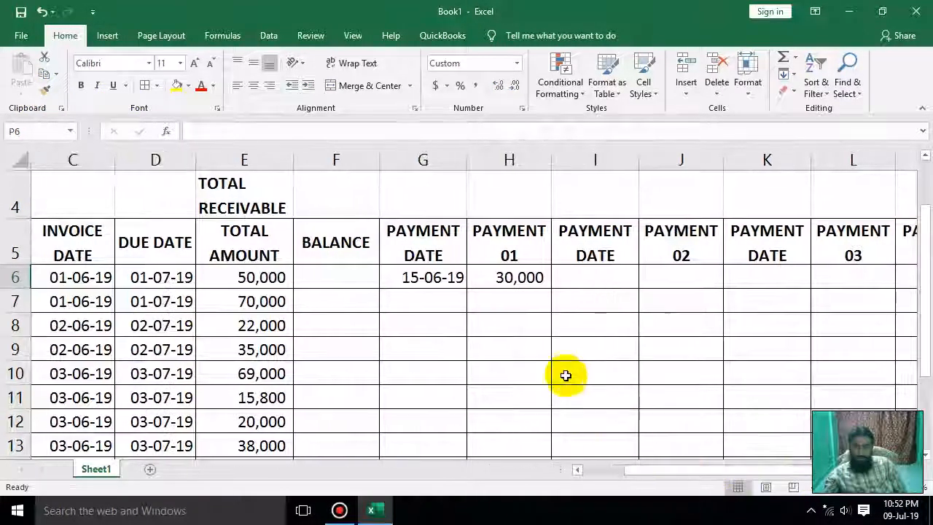
left_click(596, 278)
type("20-05")
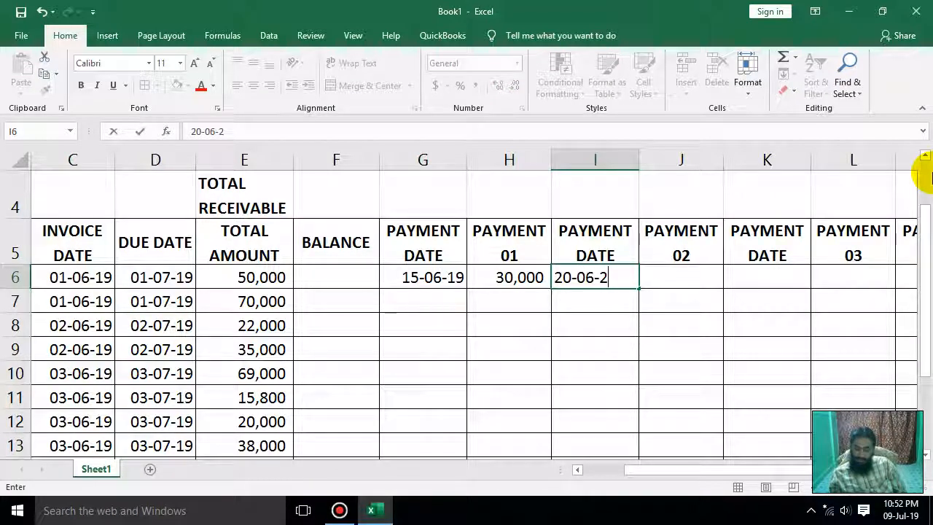
key("Tab")
key("Up")
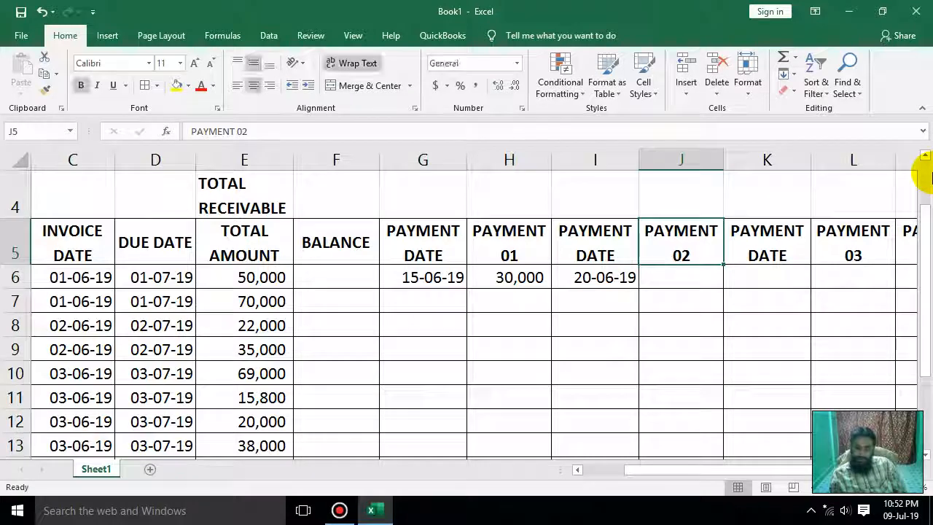
- Enter the amount 20,000 in J6 under PAYMENT 02
key("Down")
type("2,000")
key("Return")
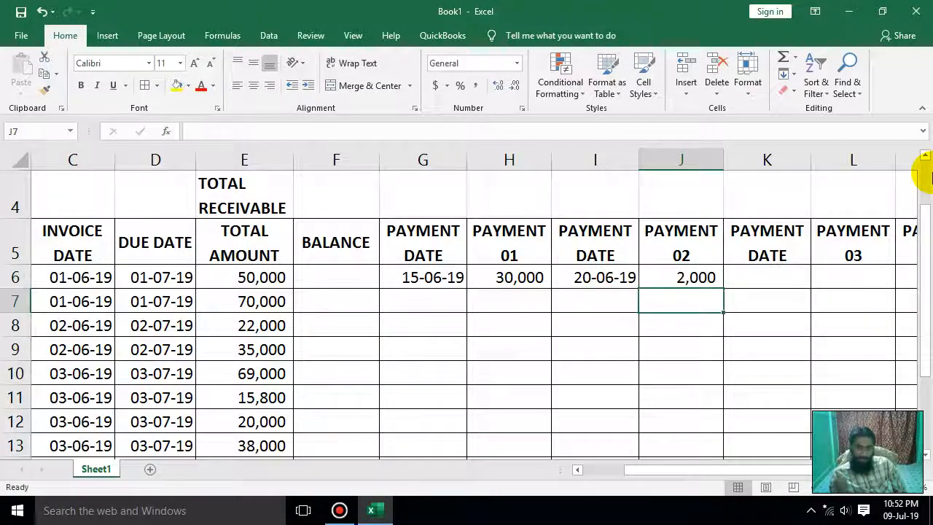
key("Up")
key("F2")
type("0")
key("Return")
- Enter the second customer's first payment date 10-06-2019 in G7
key("Left")
key("Left")
key("Left")
key("Left")
key("Right")
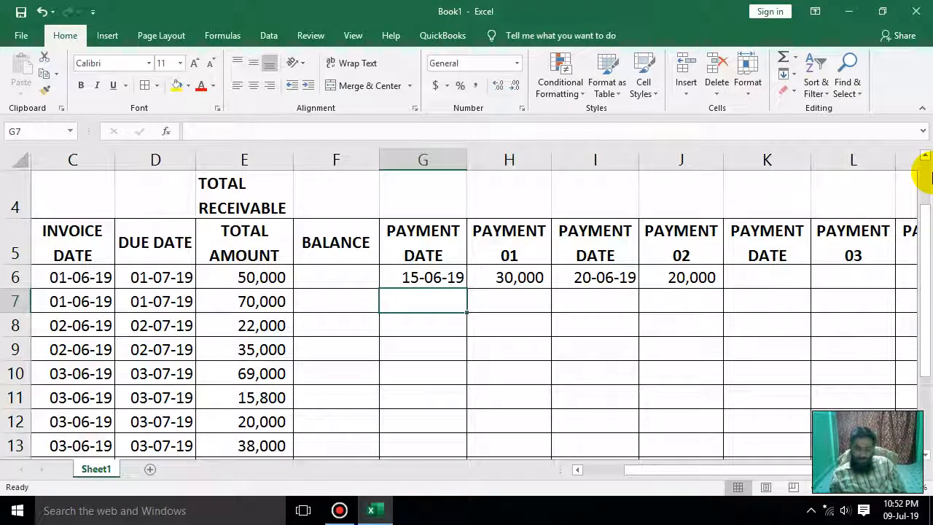
type("10-06-2019")
key("Return")
- Enter the amount 40000 in H7 under PAYMENT 01
key("Right")
key("Up")
type("40000")
key("Return")
key("Up")
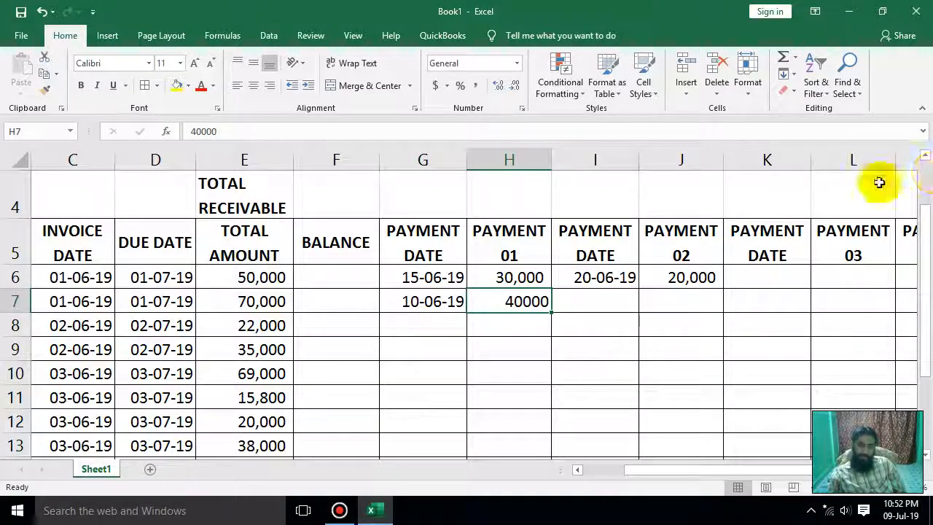
left_click_drag(510, 274, 521, 408)
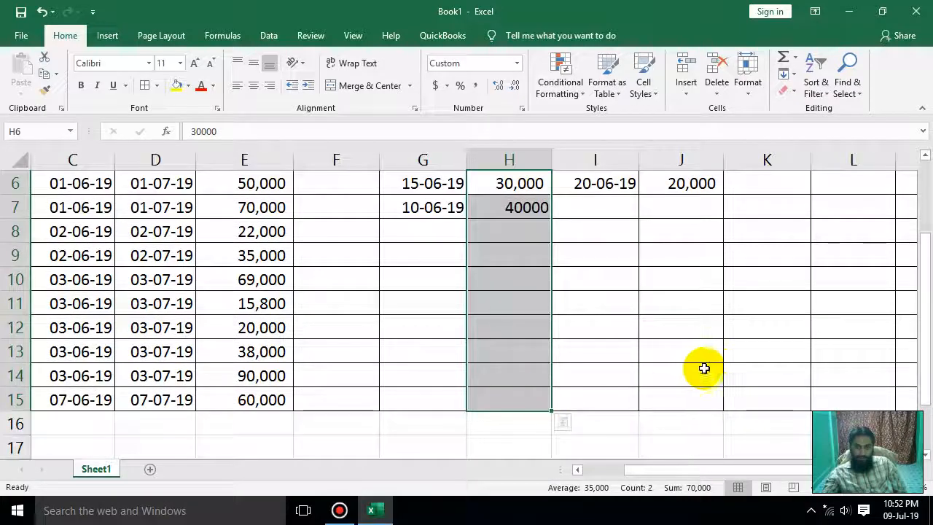
key("ctrl+q")
left_click(766, 400)
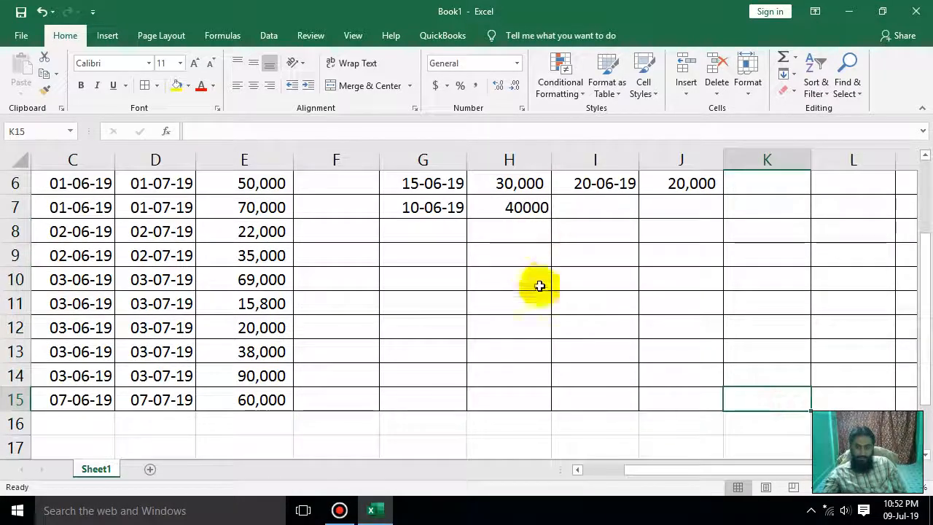
- Select rows 6 to 15 of all five payment amount columns (H, J, L, N and P) and right-align them
left_click_drag(865, 487, 851, 487)
left_click_drag(340, 239, 335, 336)
left_click_drag(416, 239, 421, 338)
left_click_drag(498, 240, 490, 337)
left_click_drag(567, 238, 553, 337)
left_click_drag(643, 239, 642, 335)
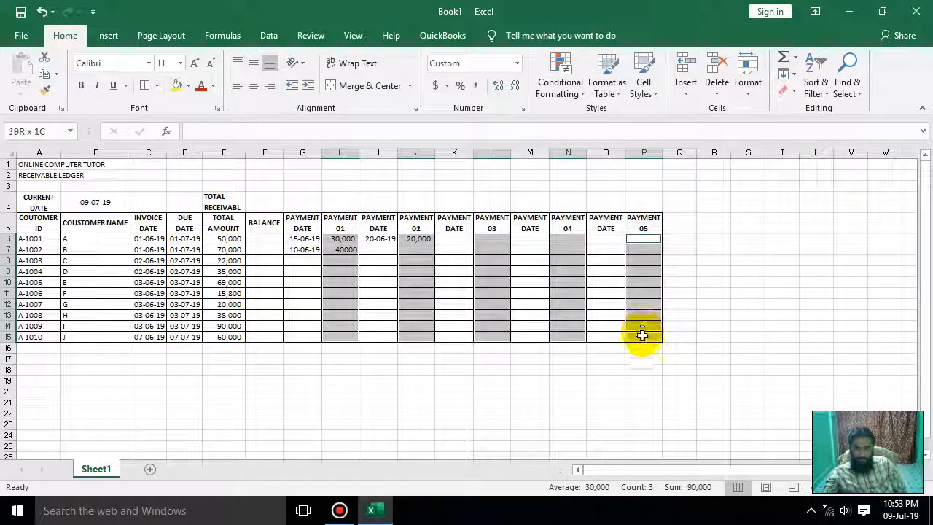
left_click(253, 88)
left_click(269, 86)
- Apply the comma number style without decimals to the selected payment amount cells
left_click(481, 88)
left_click(513, 85)
left_click(512, 86)
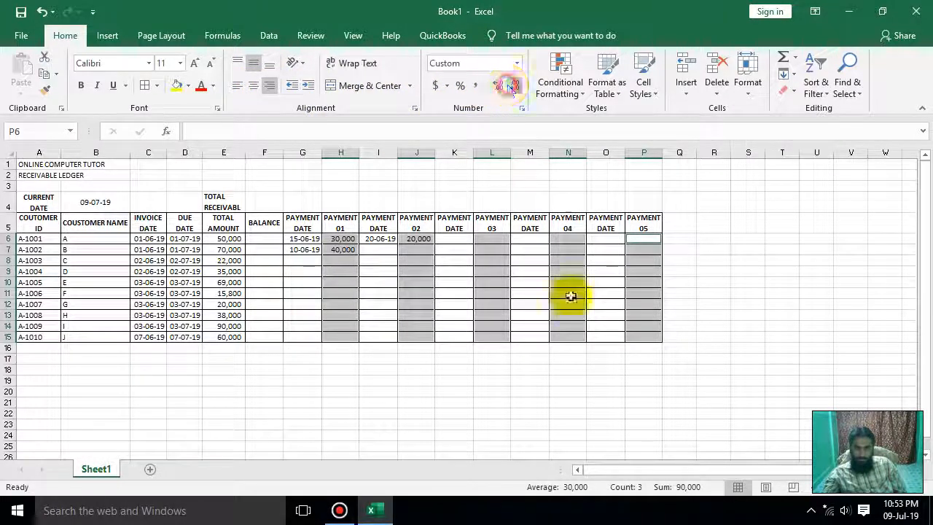
left_click(568, 348)
scroll(504, 369, "up", 7)
scroll(444, 323, "up", 2)
left_click(325, 360)
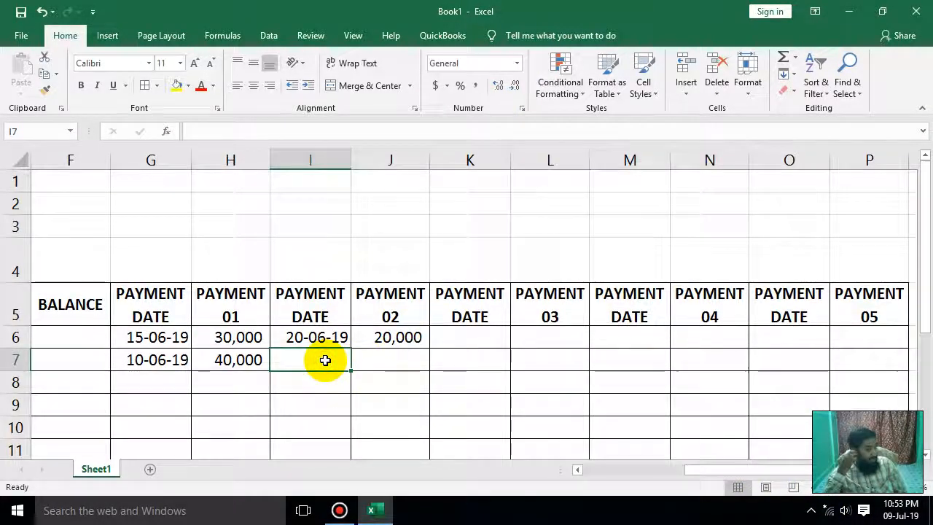
key("Left")
key("Left")
key("Left")
key("Left")
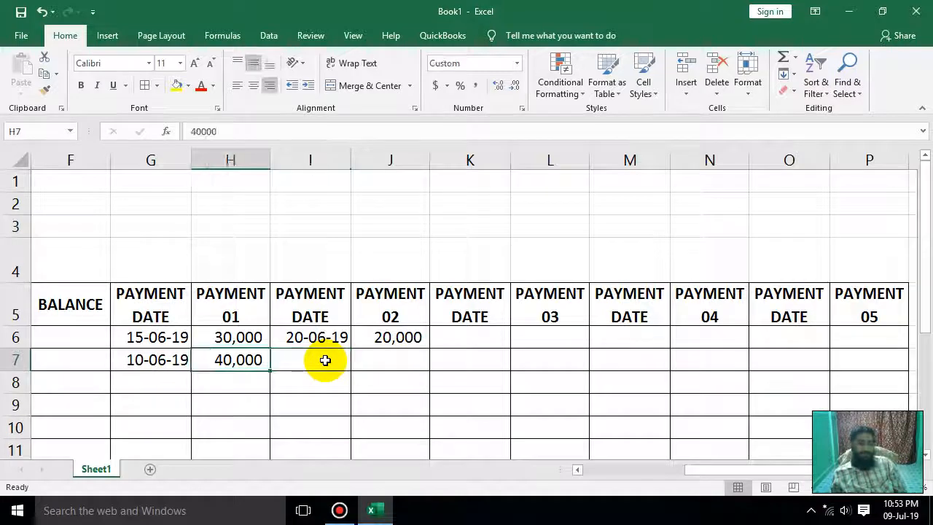
key("Right")
key("Right")
key("Right")
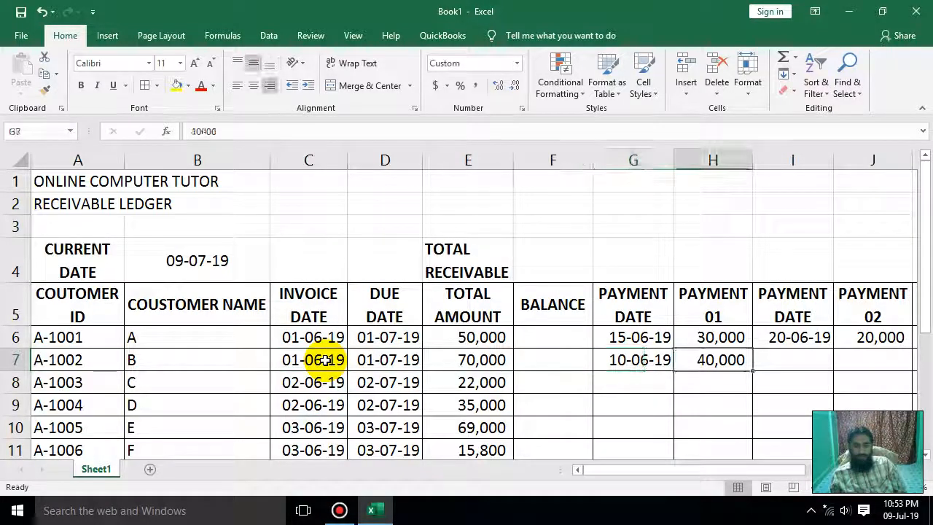
key("Down")
key("Down")
key("Down")
key("Down")
key("Down")
key("Left")
key("Left")
key("Up")
key("Up")
key("Up")
key("Up")
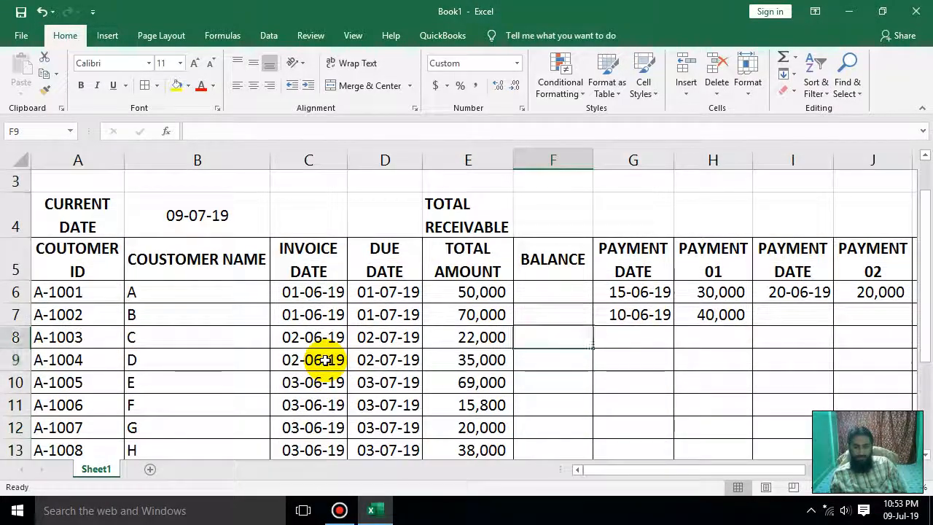
- Enter the third customer's first payment in row 8, with date 18-06-2019 in G8 and amount 22000 in H8
key("Right")
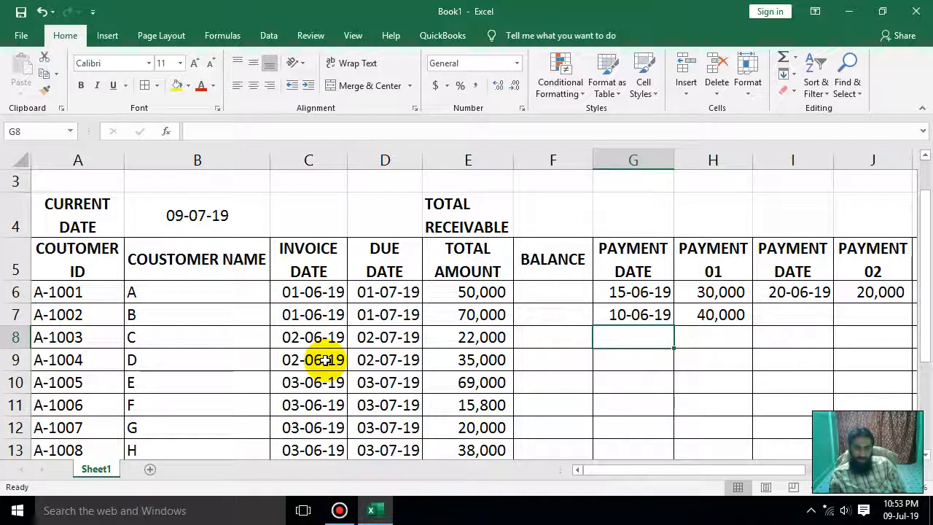
type("18")
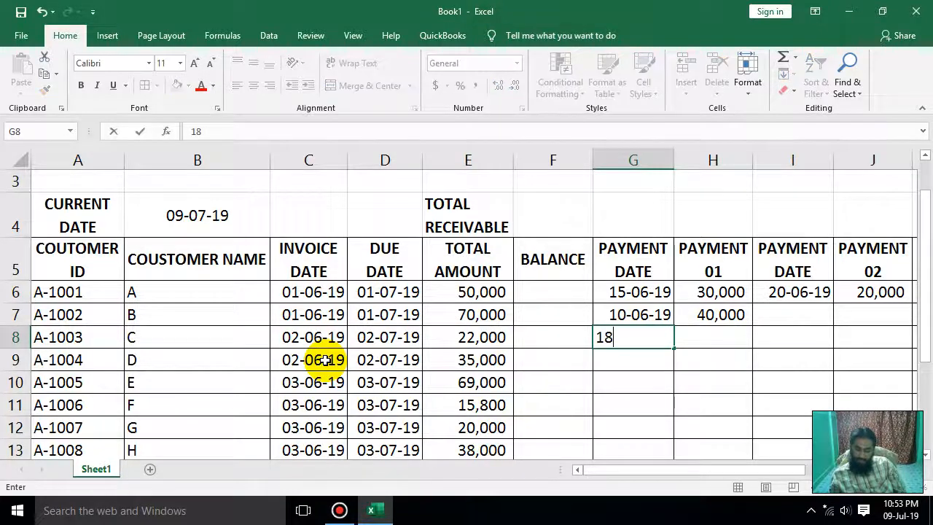
type("-06-20")
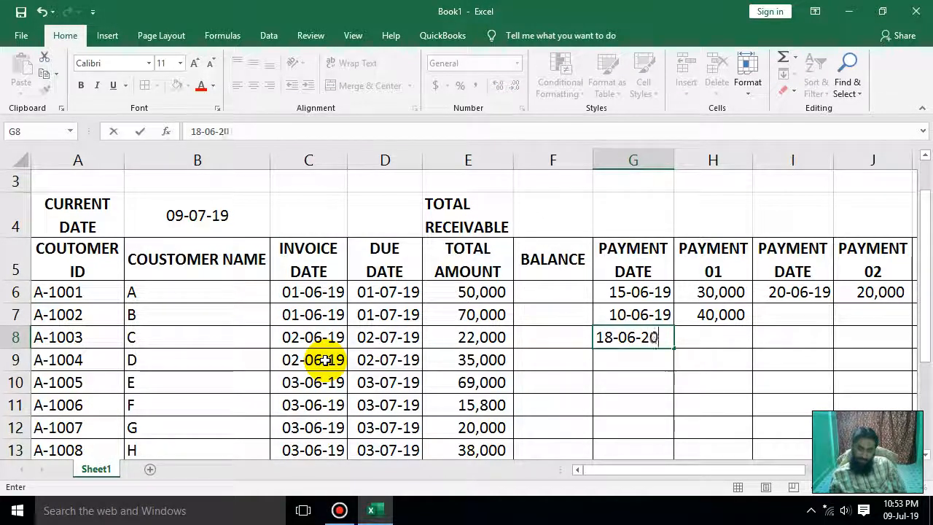
type("196")
key("BackSpace")
key("Tab")
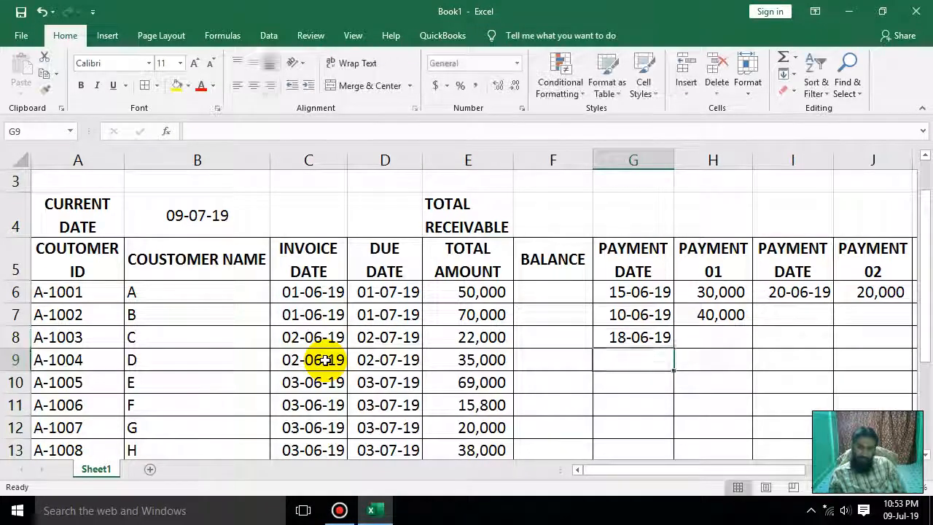
type("22000")
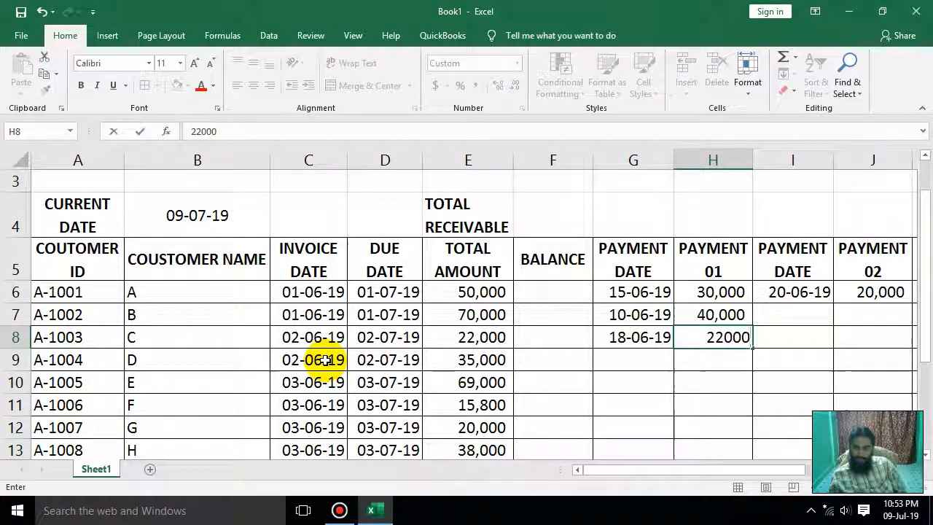
key("Return")
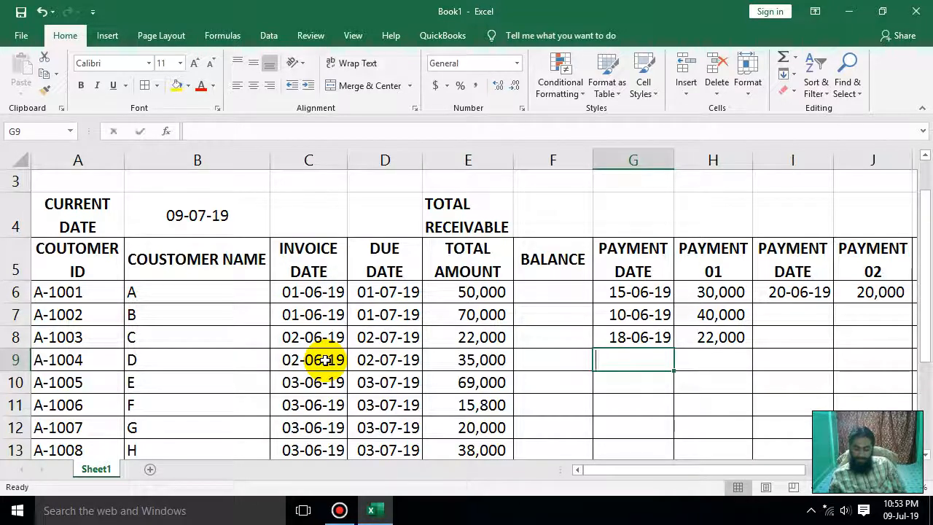
- Enter the fourth customer's first payment in row 9, with date 21-06-2019 in G9 and amount 35,000 in H9
type("21-06-201")
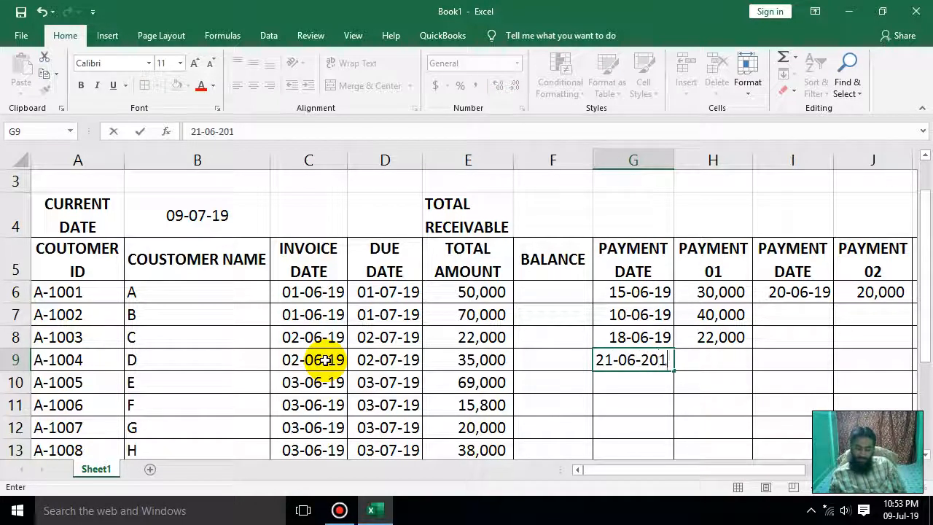
type("9")
key("Tab")
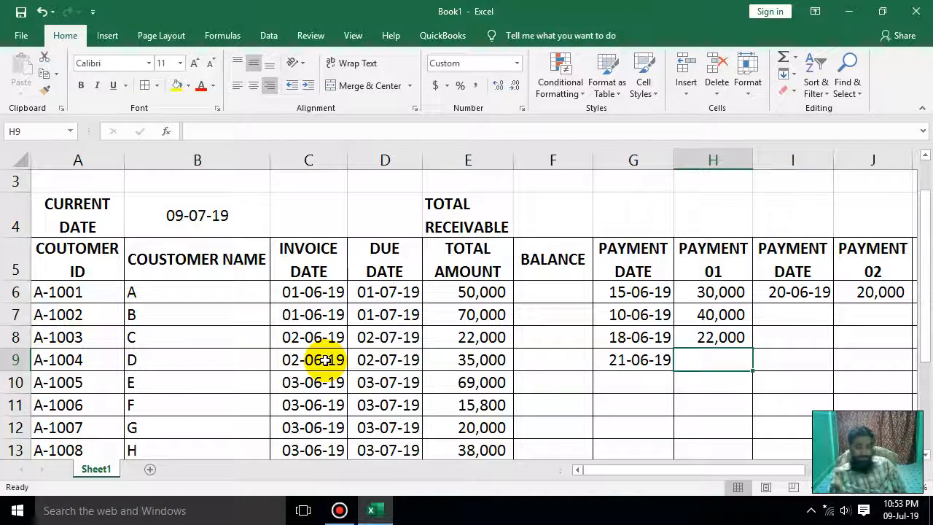
type("35,000")
key("Return")
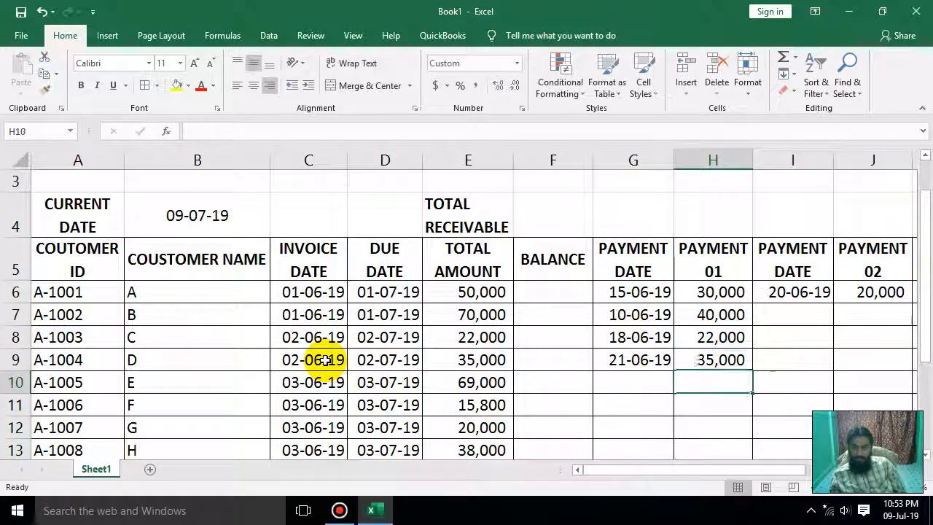
- Enter the fifth customer's first payment in row 10, with date 22-06-2019 in G10 and amount 35000 in H10
key("Left")
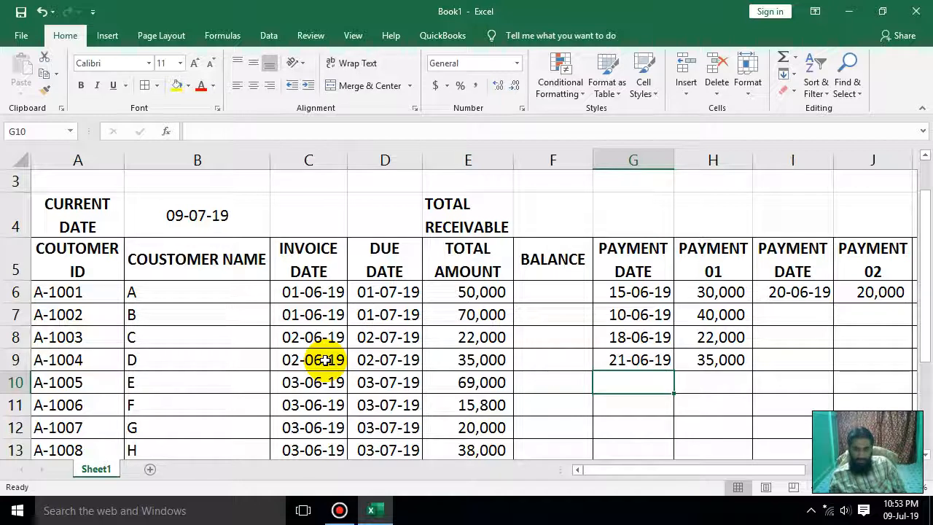
type("22-06-2")
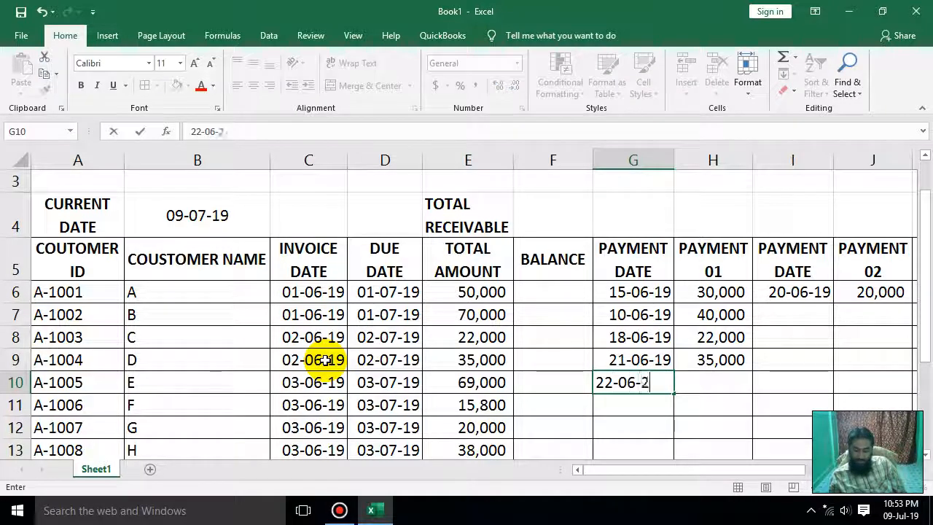
key("BackSpace")
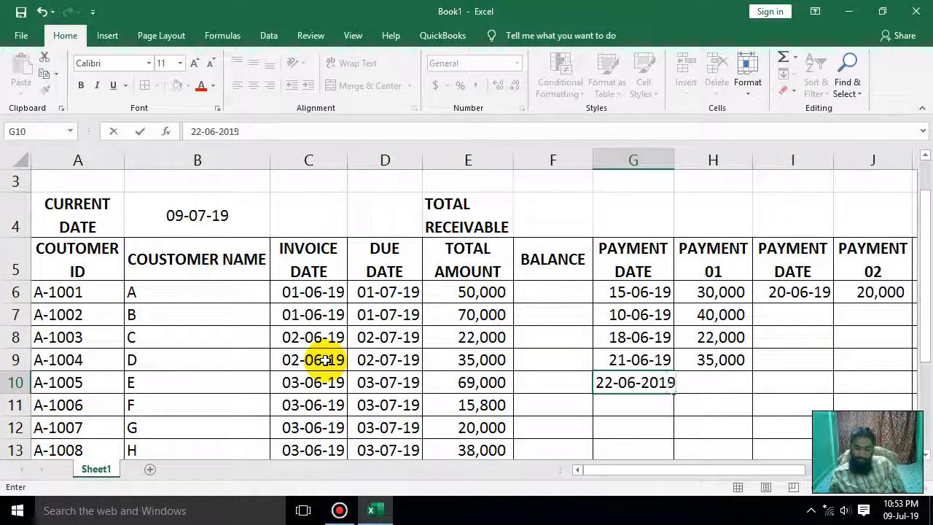
type("9")
key("Tab")
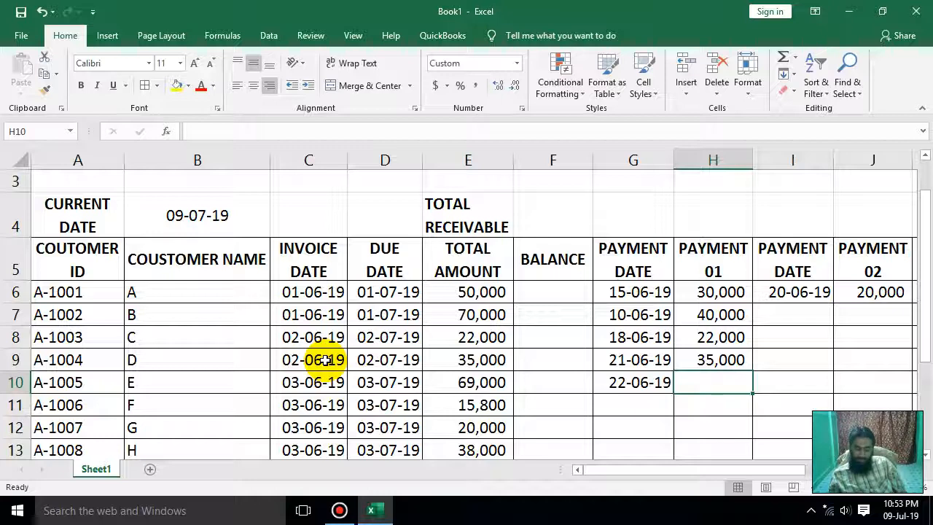
type("35000")
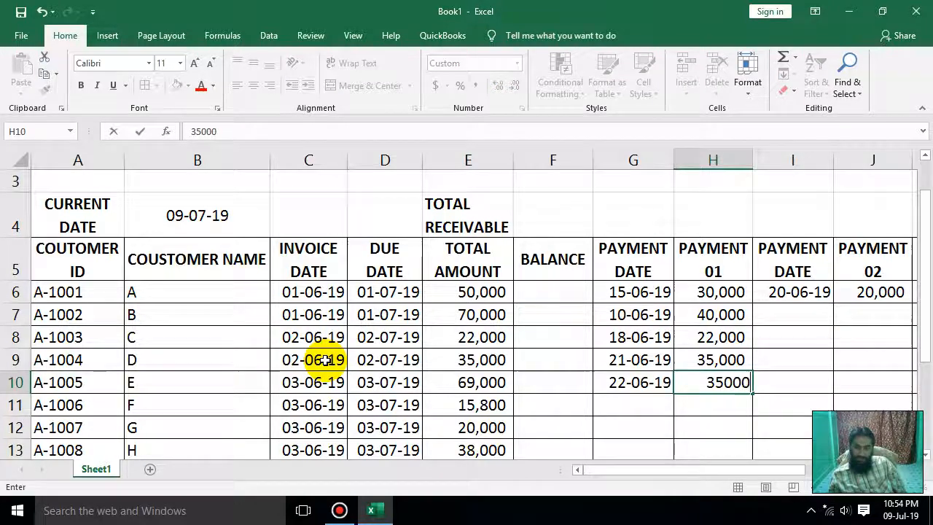
key("Return")
- Enter the sixth customer's first payment in row 11, with date 15-06-2019 in G11 and amount 7800 in H11
key("Left")
key("Down")
scroll(324, 359, "down", 2)
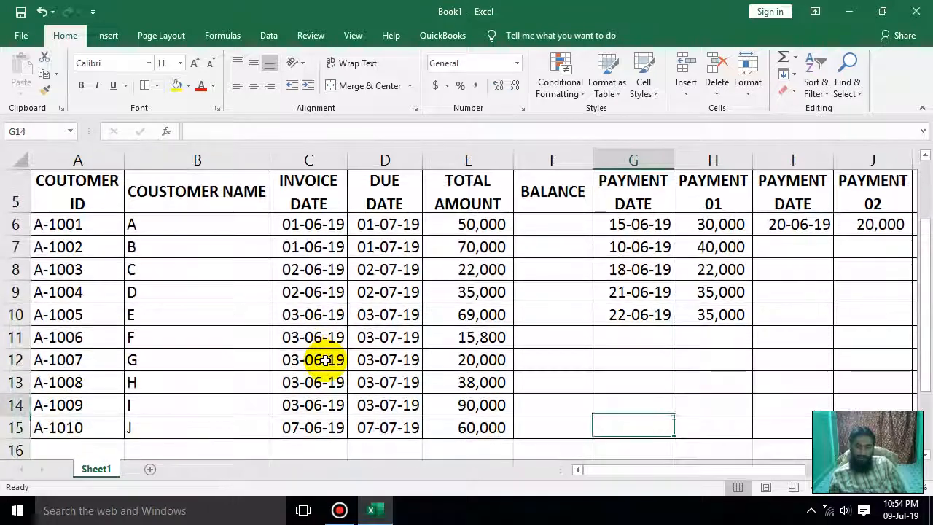
key("Up")
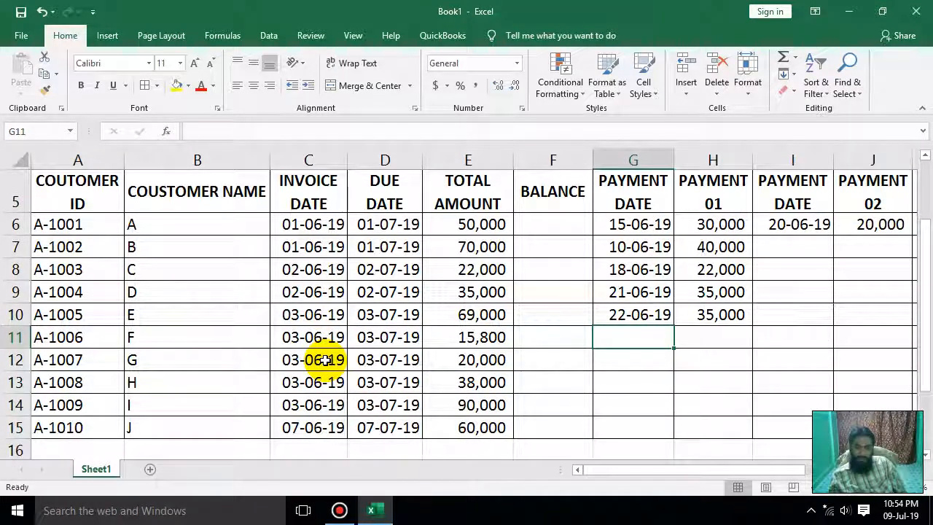
type("15-")
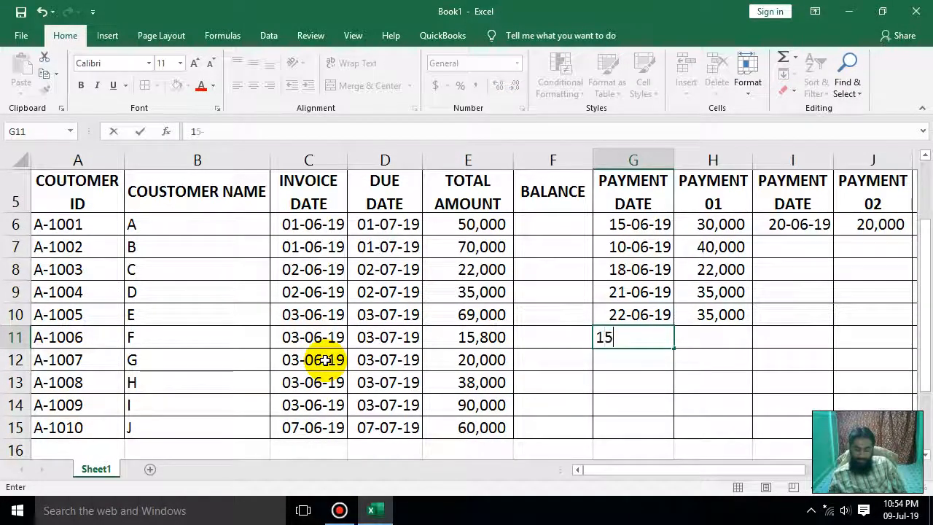
type("06-2019")
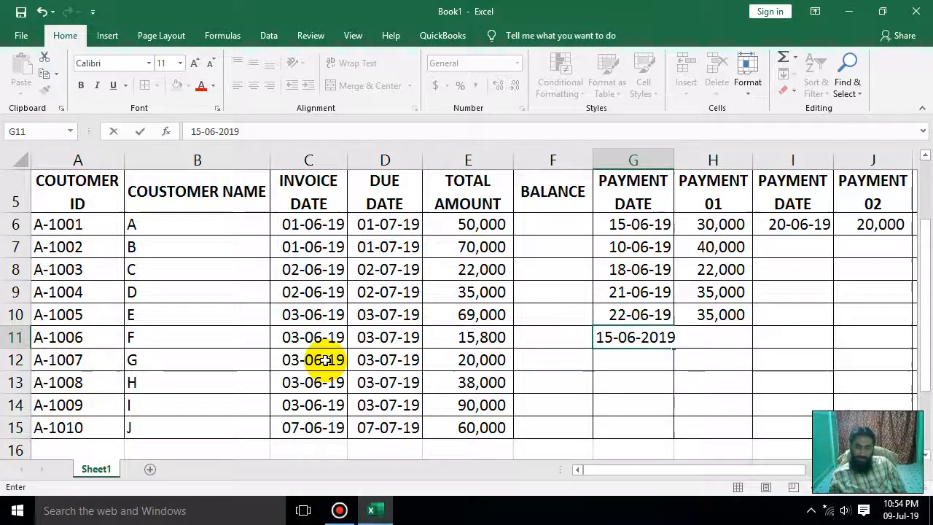
key("Tab")
type("75")
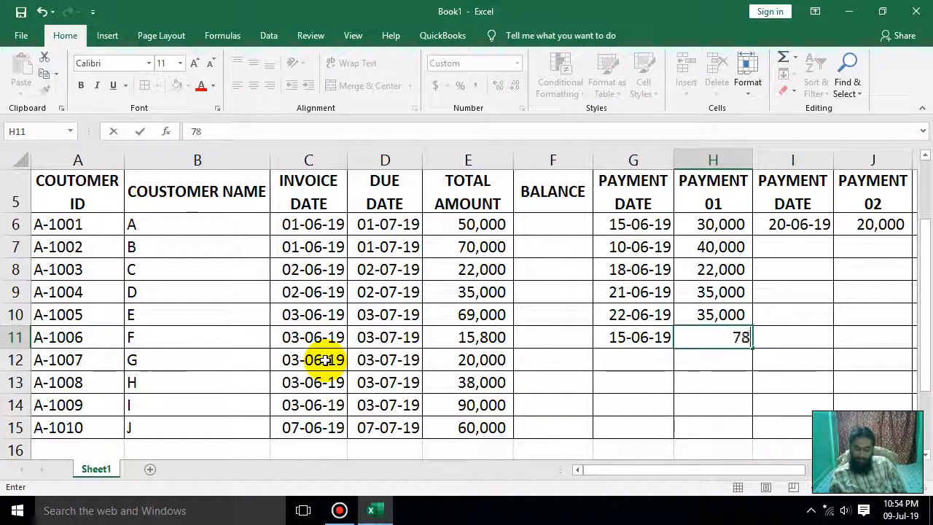
type("00")
key("Return")
- Enter the sixth customer's second payment in row 11, with date 17-06-2019 in I11 and amount 8000 in J11
key("Right")
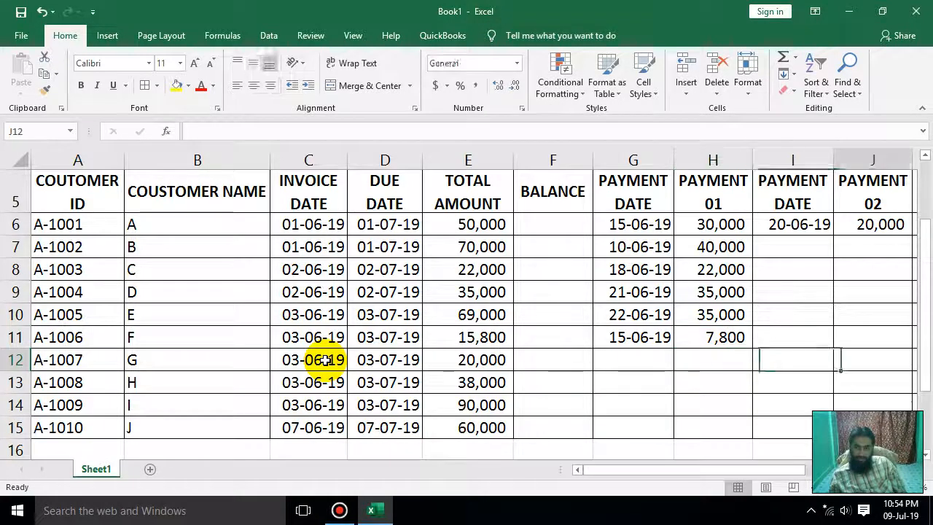
key("Right")
key("Up")
key("Left")
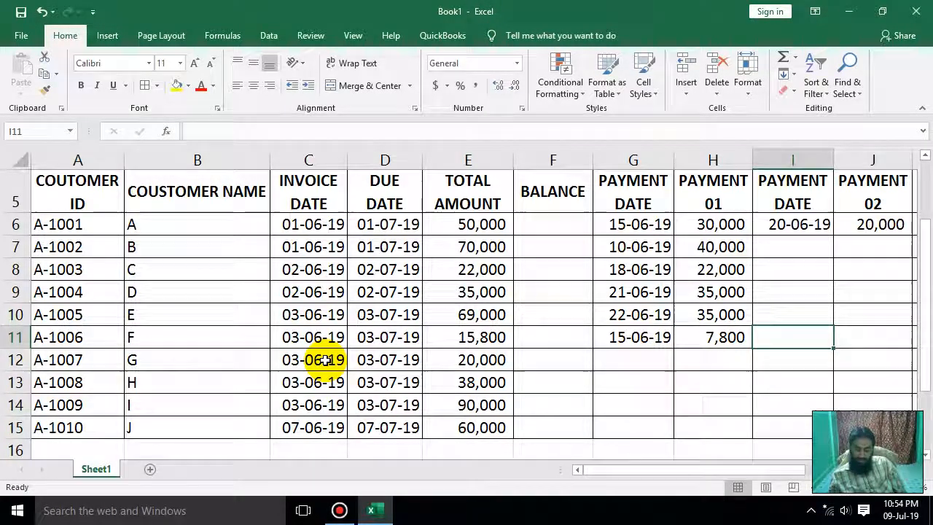
type("17-06-201")
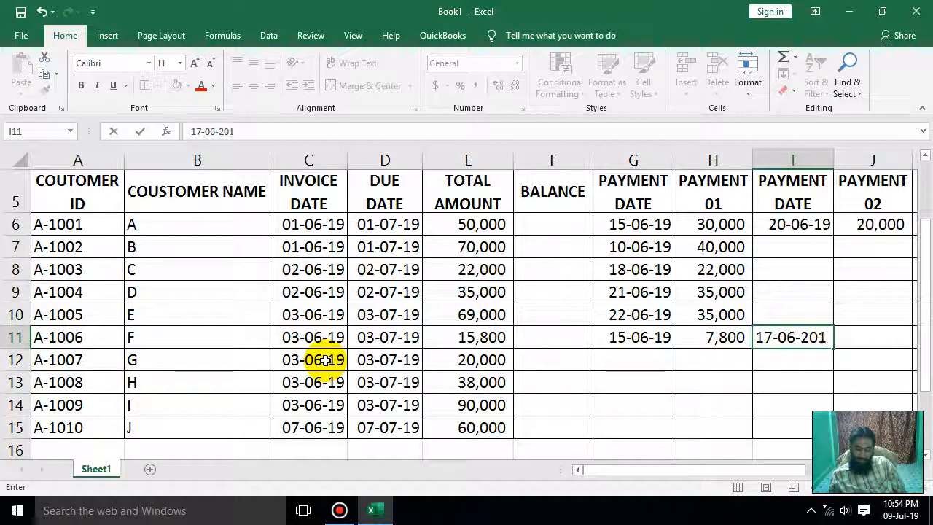
type("9")
key("Tab")
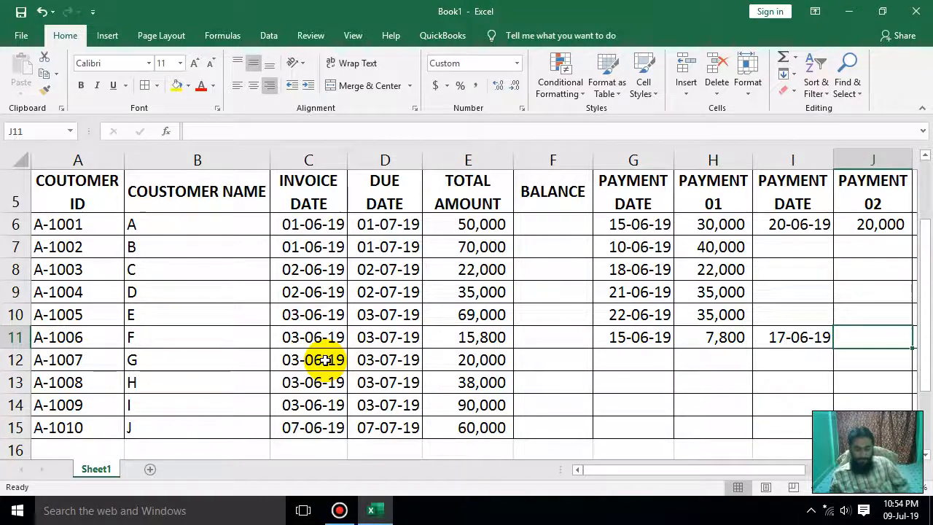
type("8000")
key("Return")
- Enter the seventh customer's first payment in row 12, with date 10-06-19 in G12 and amount 20000 in H12
key("Left")
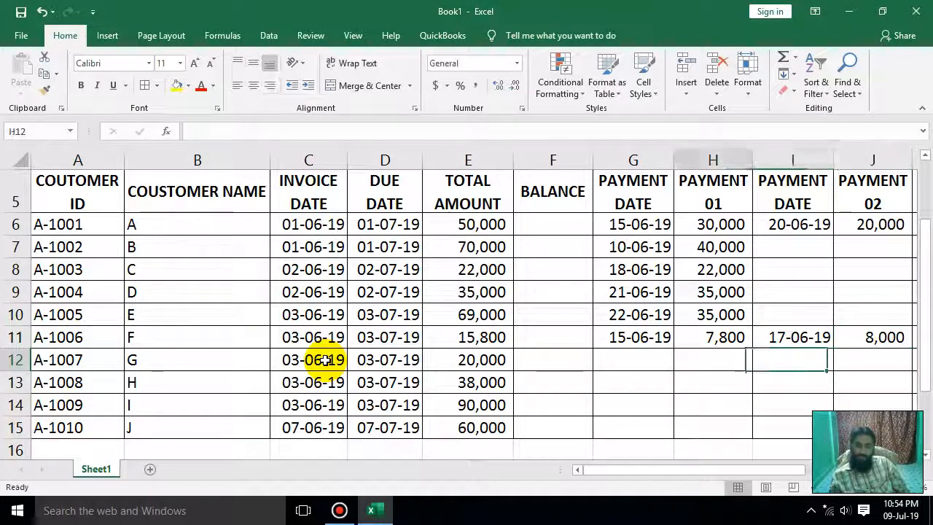
key("Left")
key("Left")
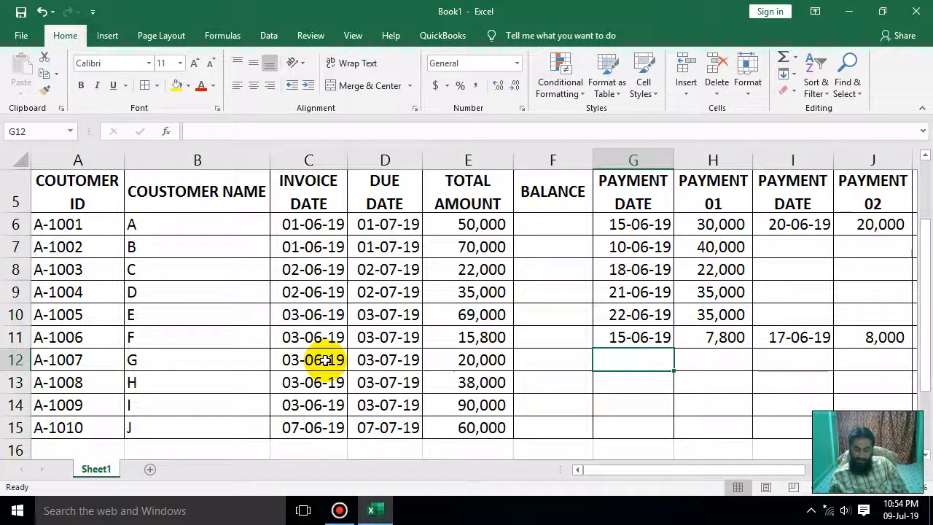
type("15")
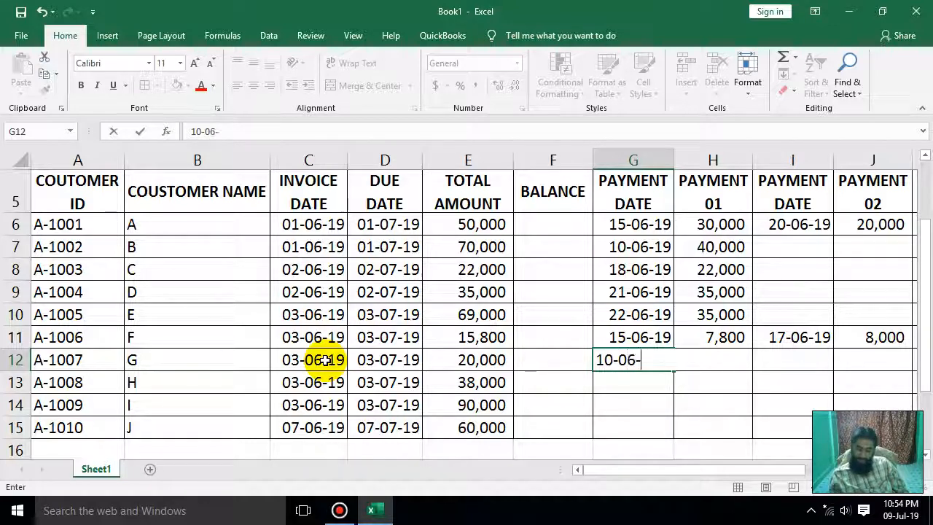
type("19")
key("Return")
key("Right")
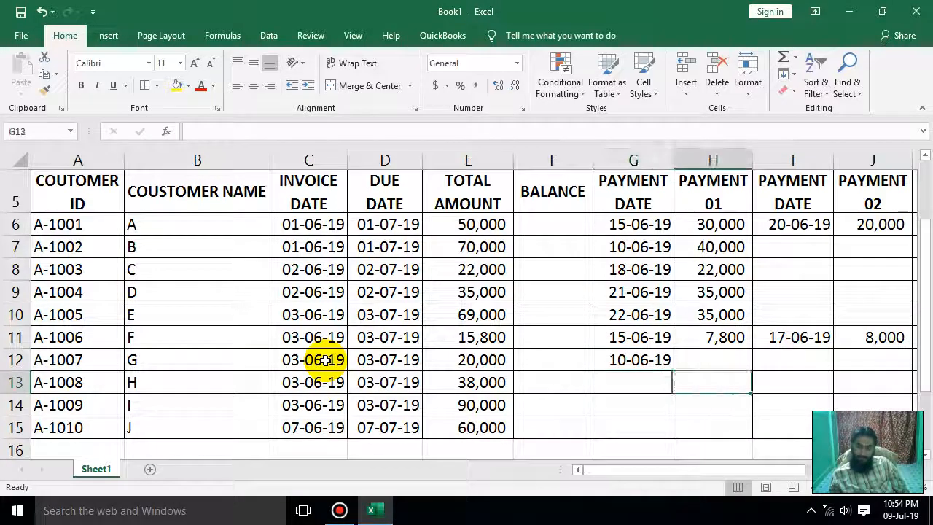
key("Up")
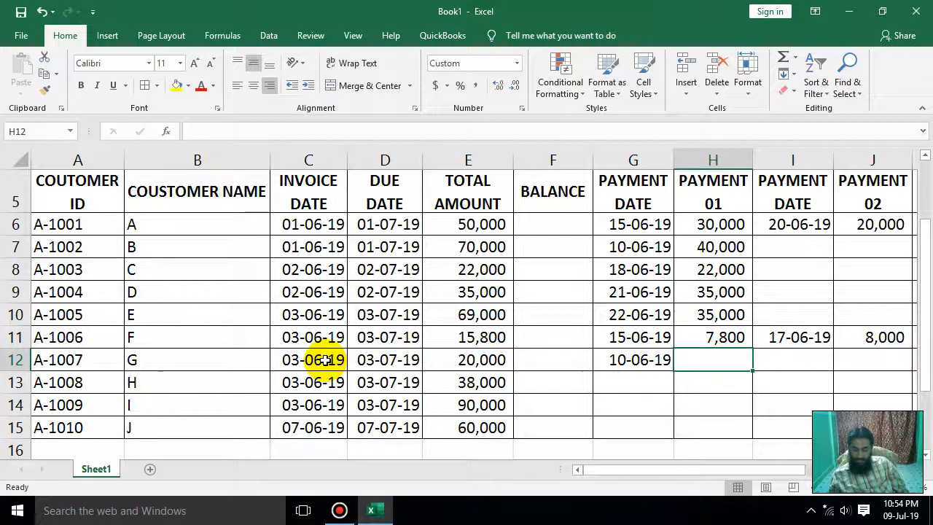
type("20000")
key("Return")
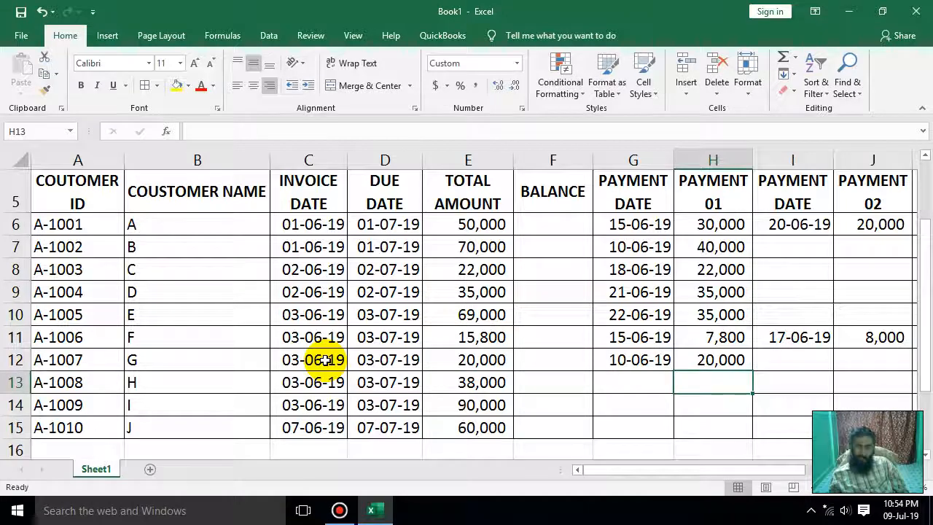
- Enter the eighth customer's first payment in row 13, with date 28-06-19 in G13 and amount 10000 in H13
key("Left")
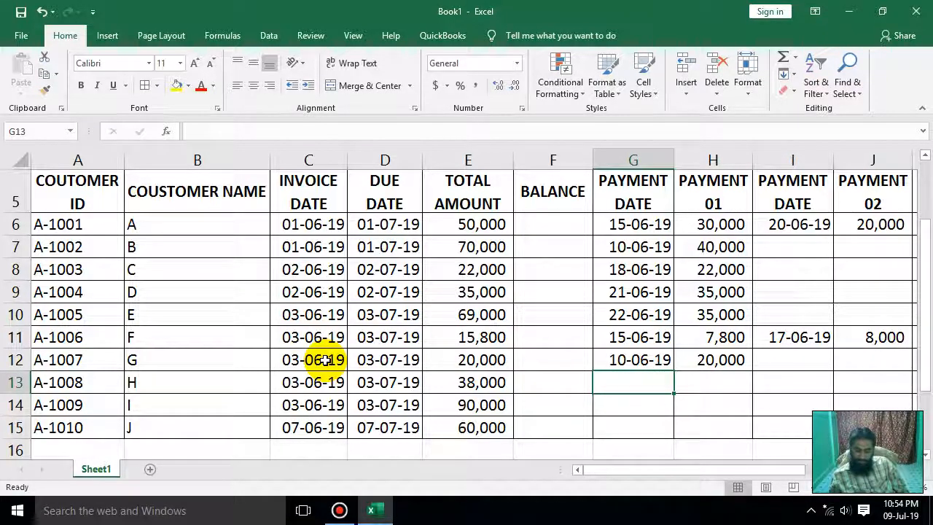
type("28-0")
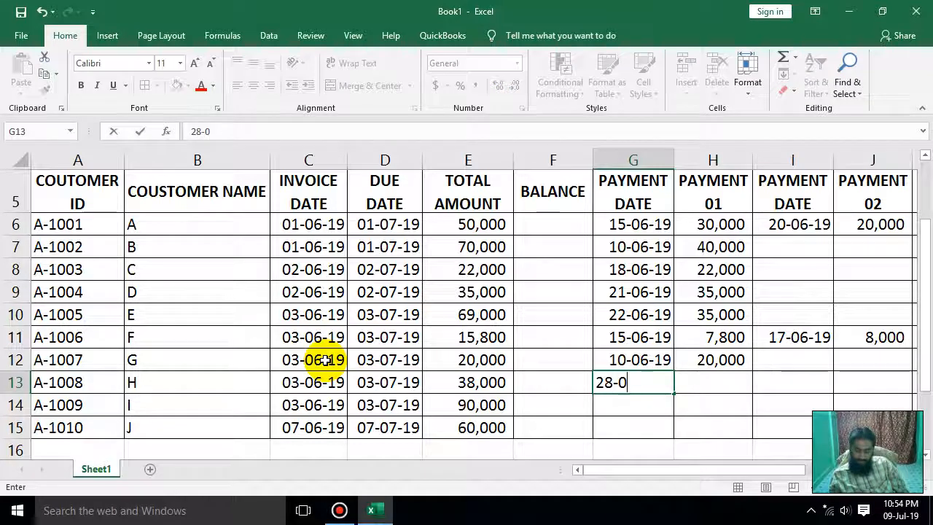
key("Return")
key("Right")
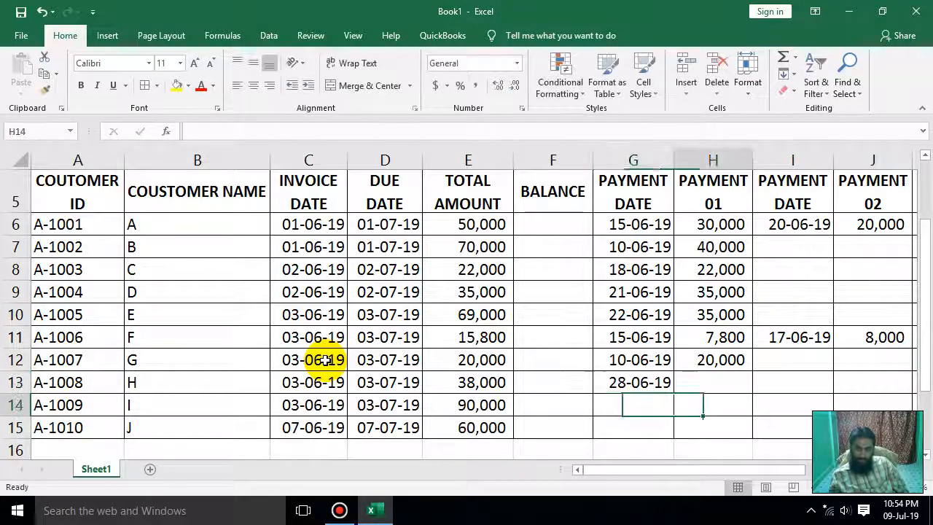
key("Up")
type("1000")
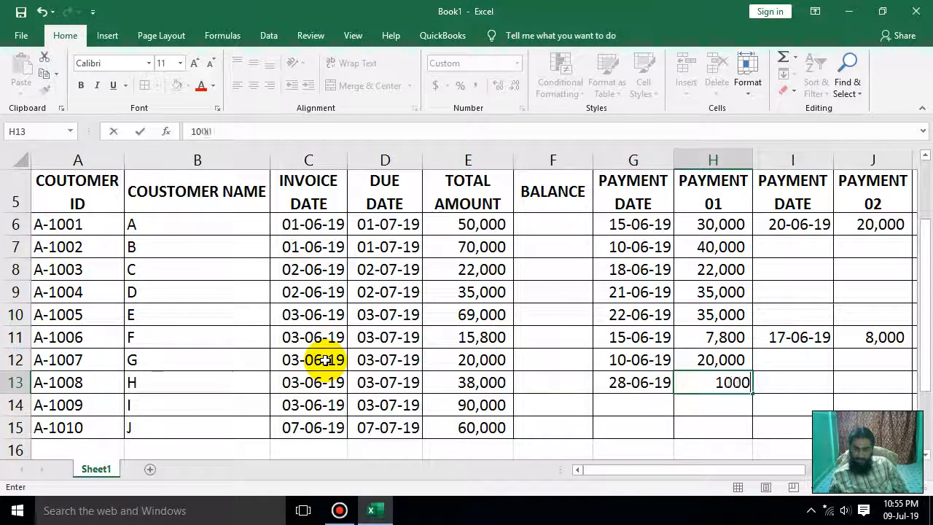
type("03")
key("Return")
key("Up")
type("10000")
key("Return")
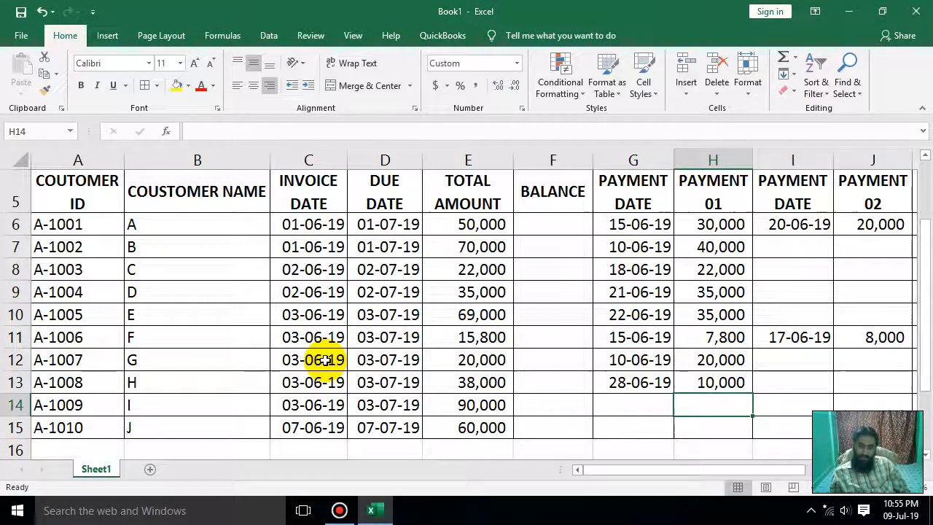
- Enter the ninth customer's first payment in row 14, with date 26-06-2019 in G14 and amount 35000 in H14
key("Left")
type("2")
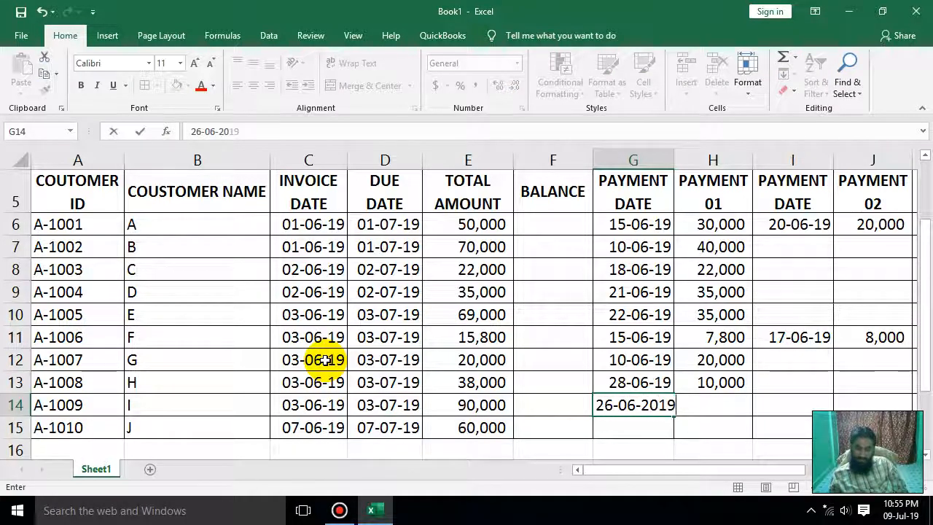
key("Right")
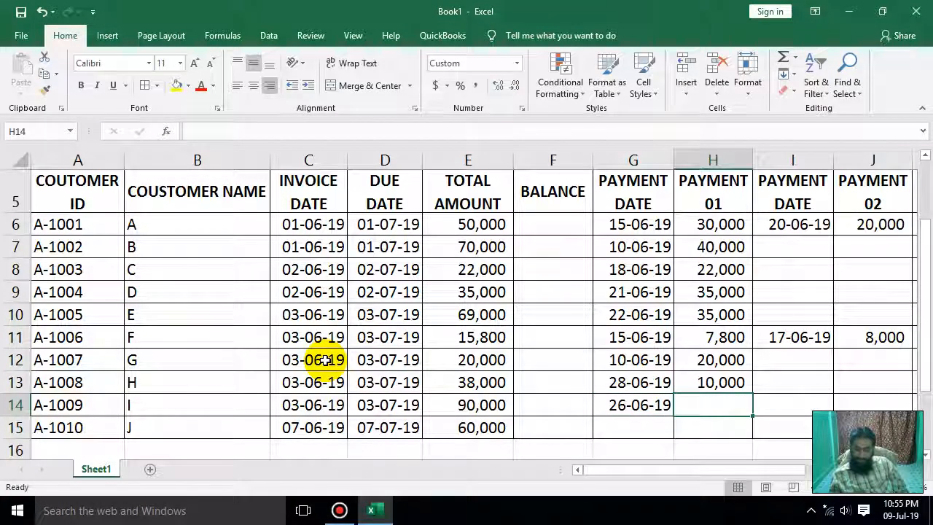
type("35000")
key("Return")
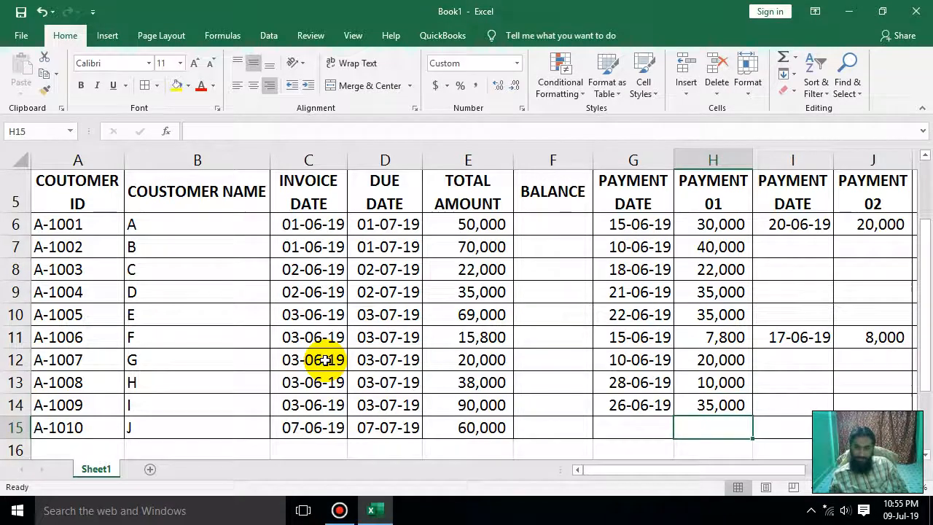
- Enter the tenth customer's first payment in row 15, with date 30-06-2019 in G15 and amount 20000 in H15
key("Down")
key("Left")
key("Up")
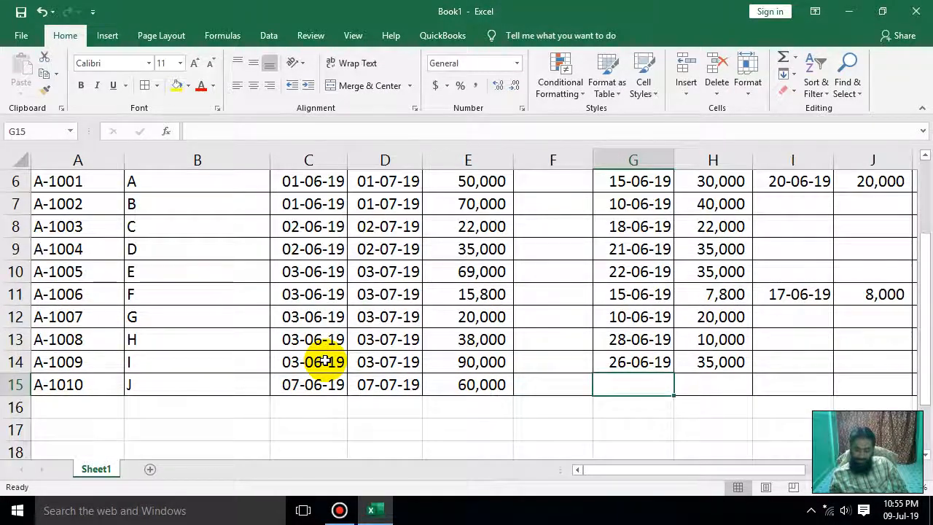
type("30-06-2019")
key("Tab")
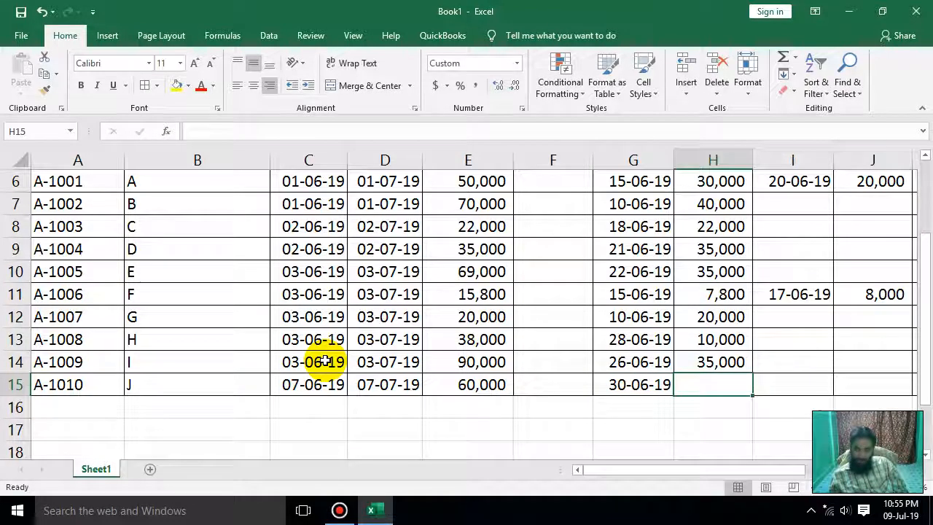
type("2000.")
key("BackSpace")
key("Return")
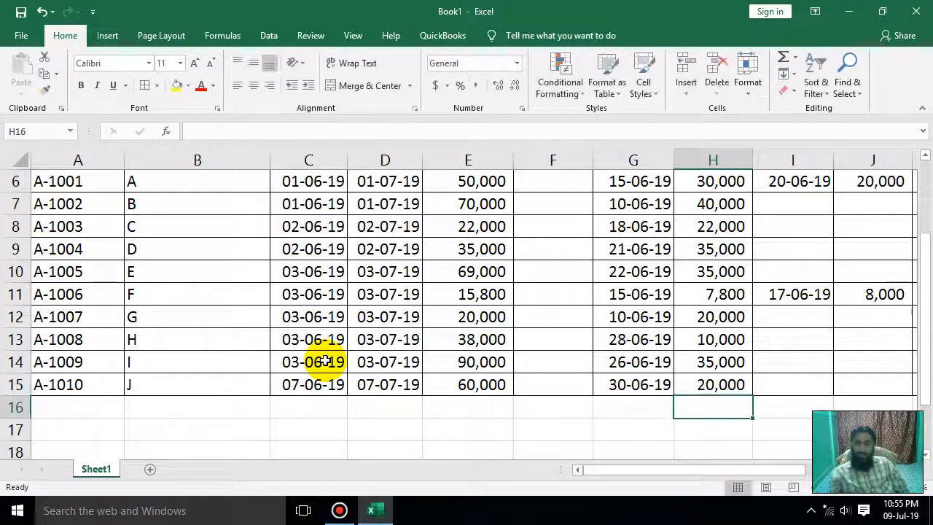
scroll(689, 387, "up", 2)
scroll(690, 387, "down", 2)
scroll(687, 385, "up", 2)
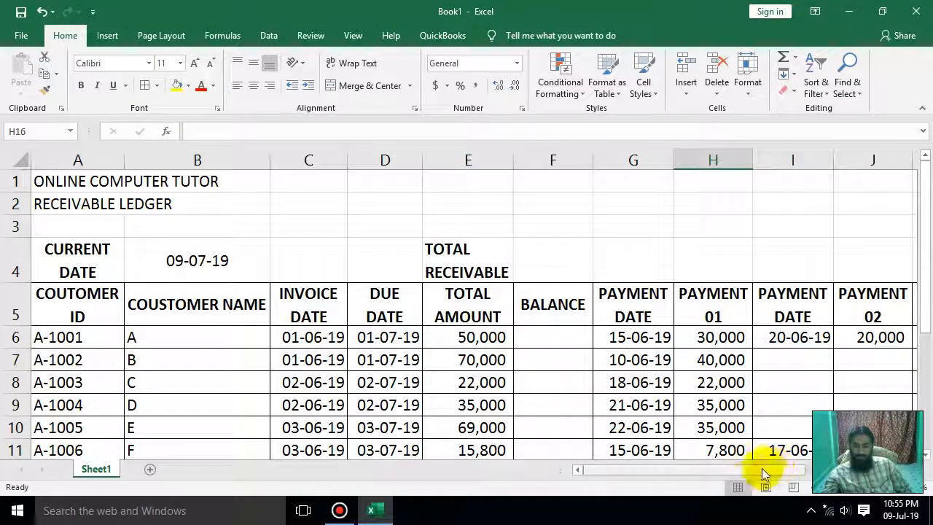
- Enter the first customer's balance formula =E6-(H6+J6+L6+P6) in F6, subtracting the payments from the total amount
left_click_drag(758, 475, 802, 454)
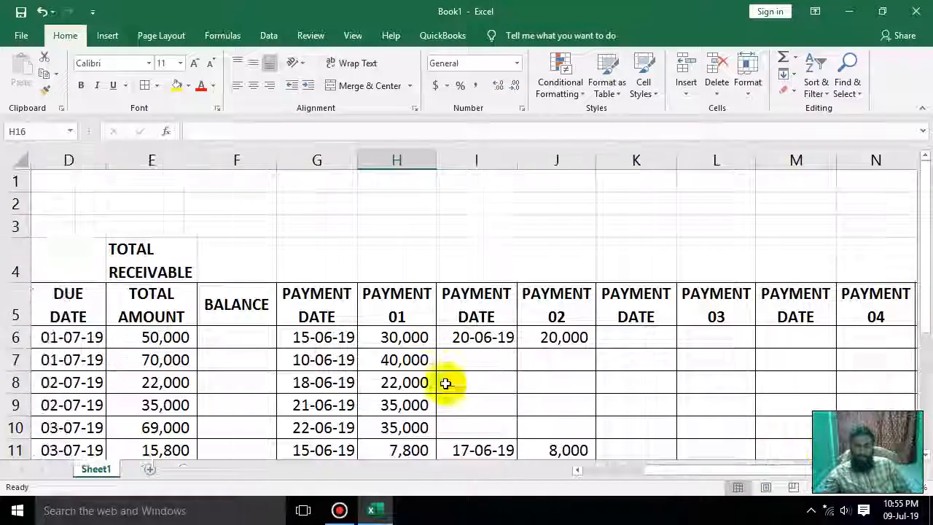
left_click(226, 336)
type("=")
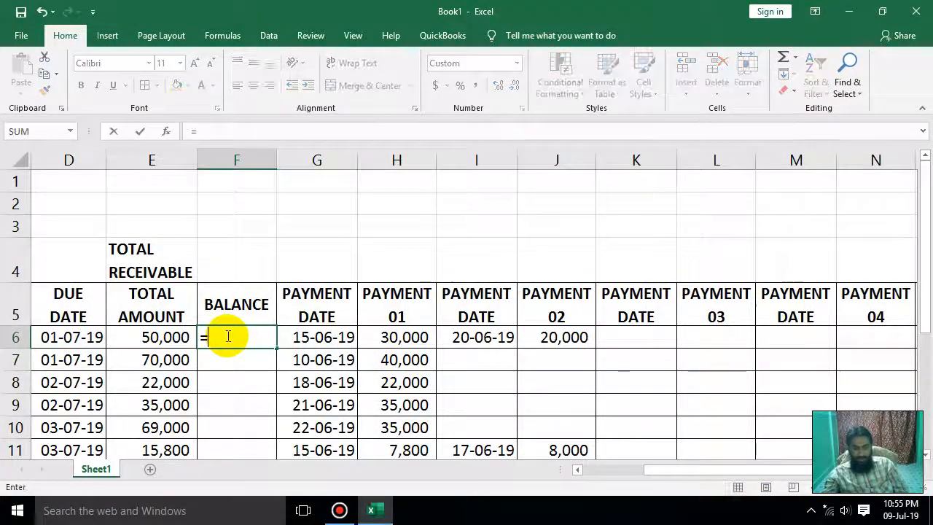
left_click(148, 336)
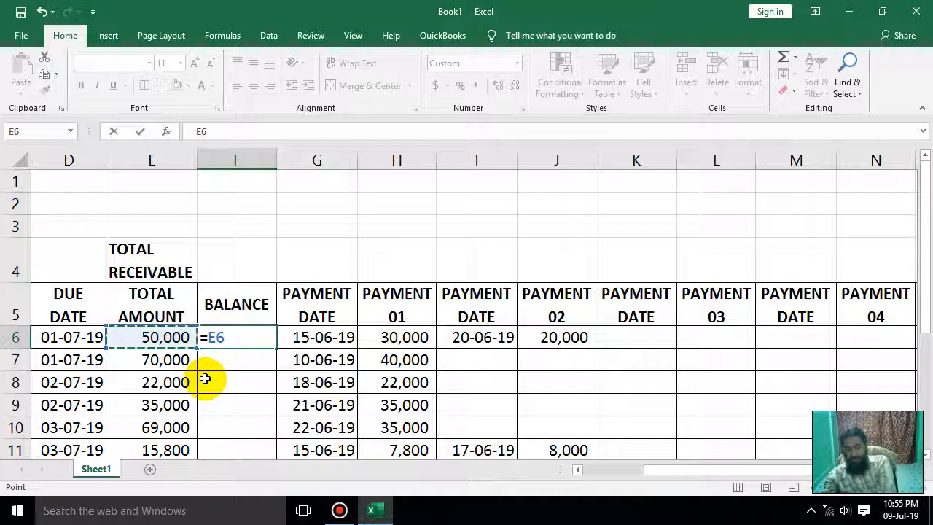
type("-")
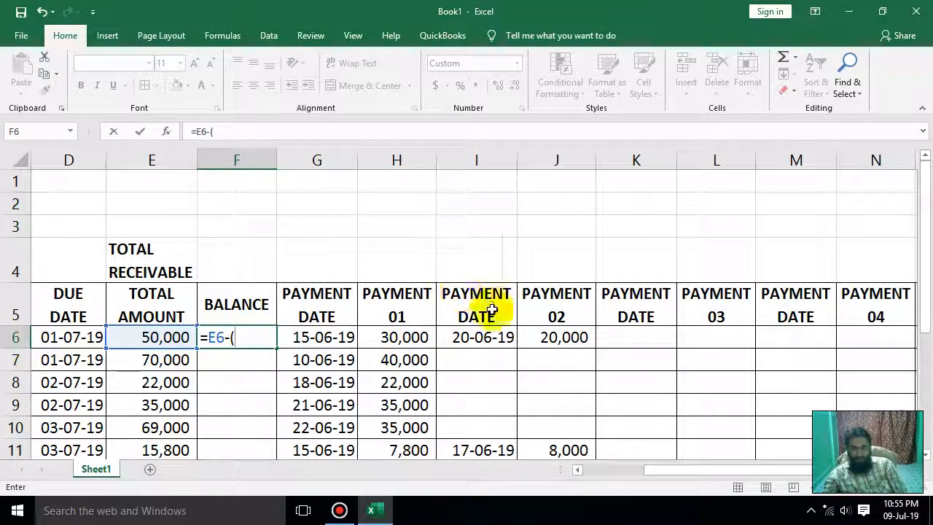
type("(")
left_click(403, 339)
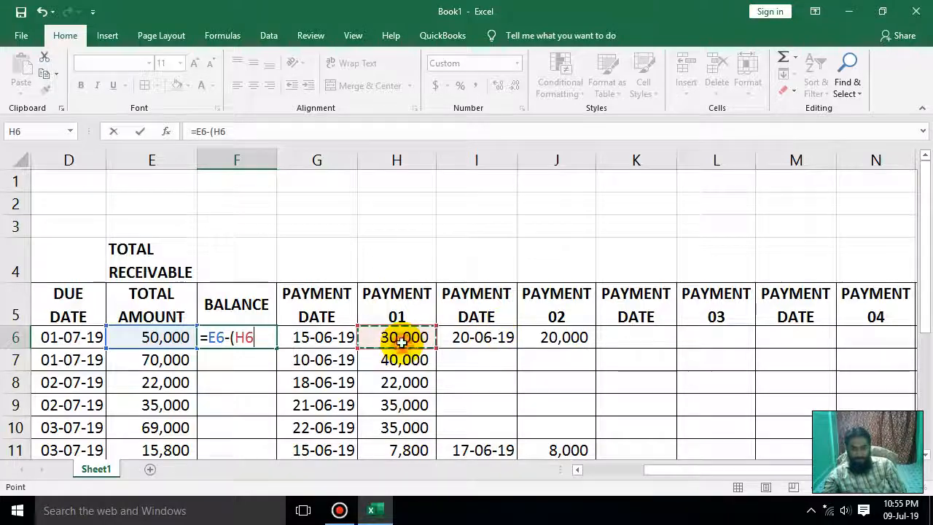
type("+")
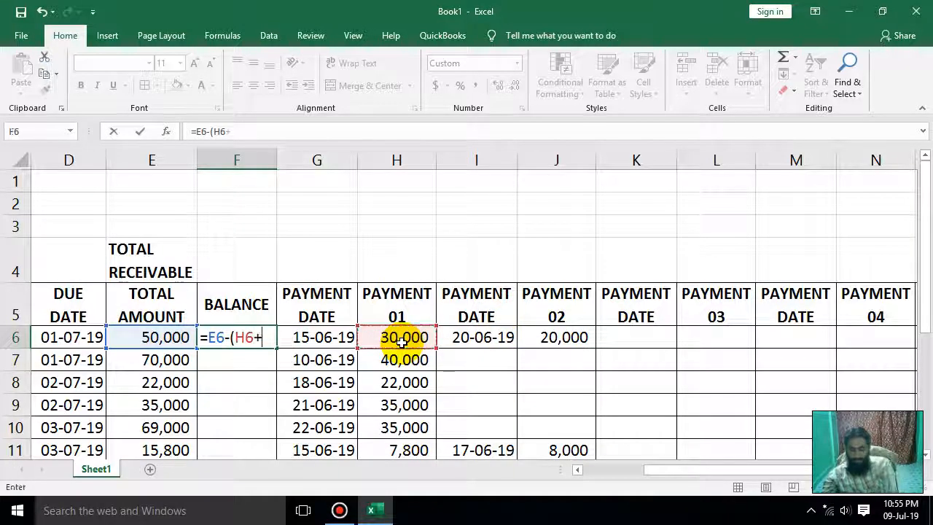
left_click(538, 344)
type("+")
left_click(712, 335)
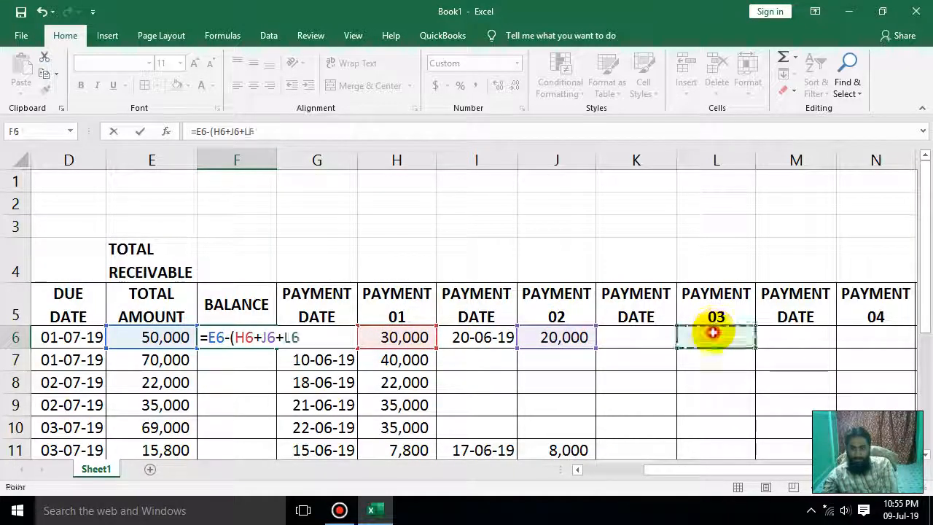
type("+")
left_click(873, 335)
left_click_drag(806, 471, 838, 472)
left_click(852, 336)
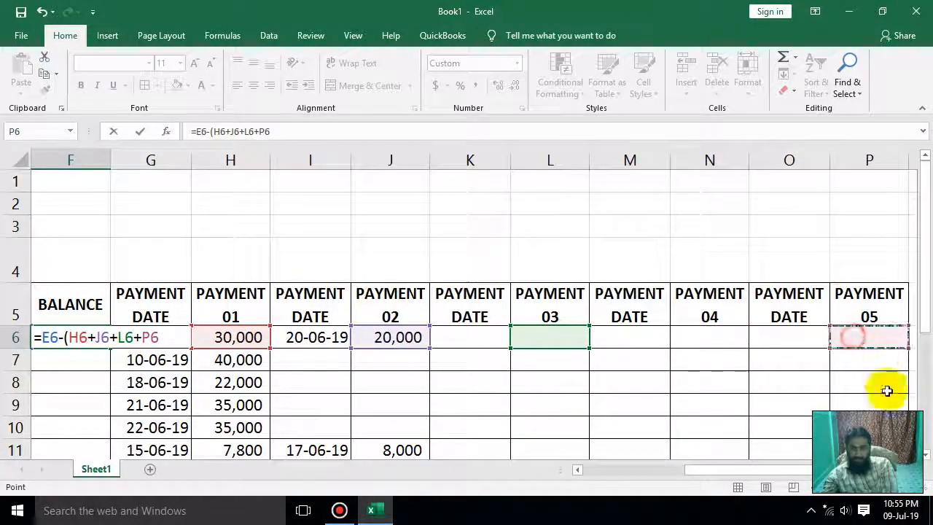
left_click_drag(726, 472, 679, 467)
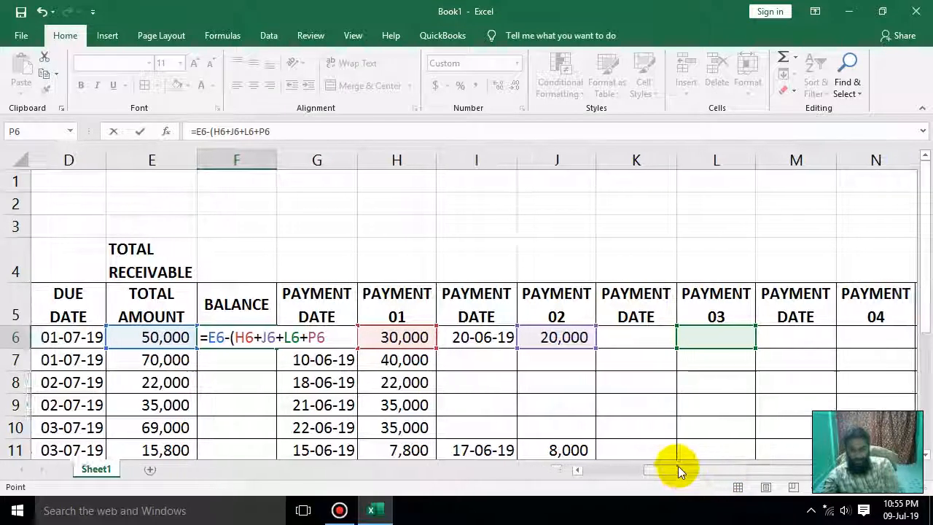
type(")")
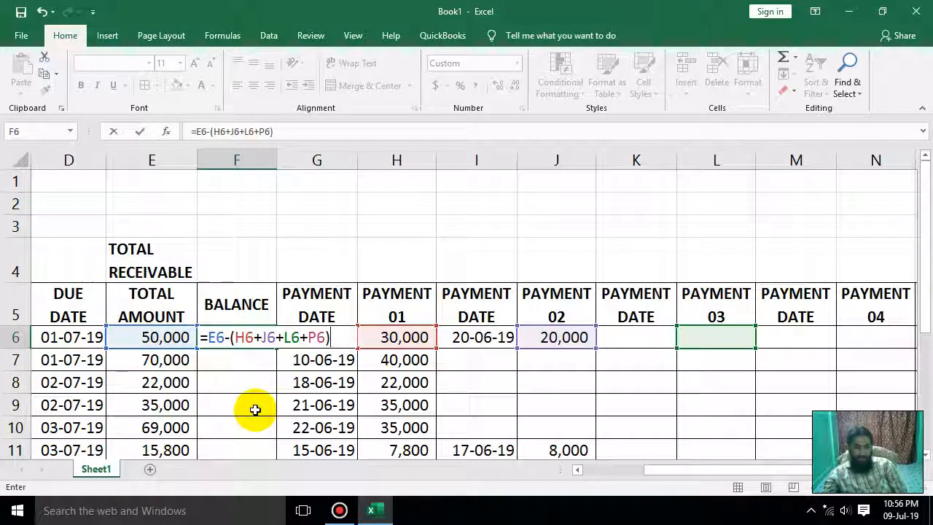
key("Return")
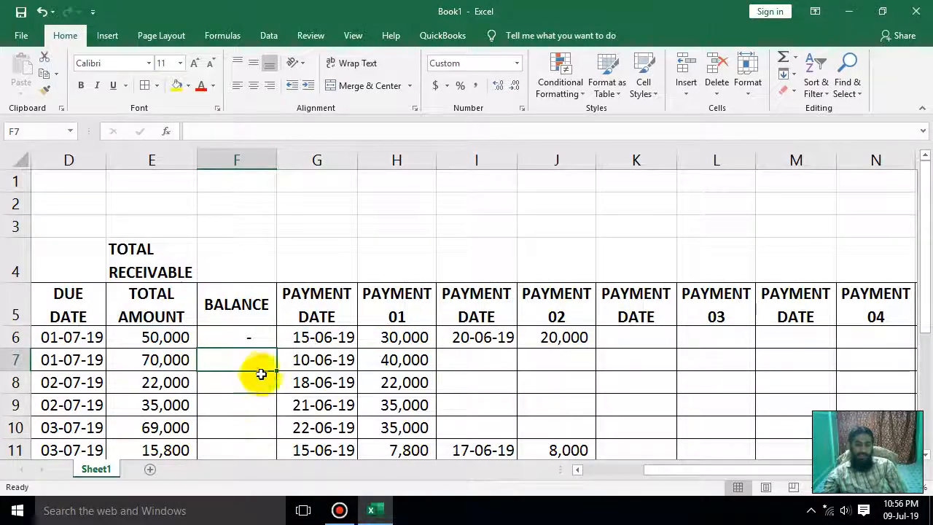
- Fill the balance formula from F6 down through F15 for all the customers
left_click(234, 336)
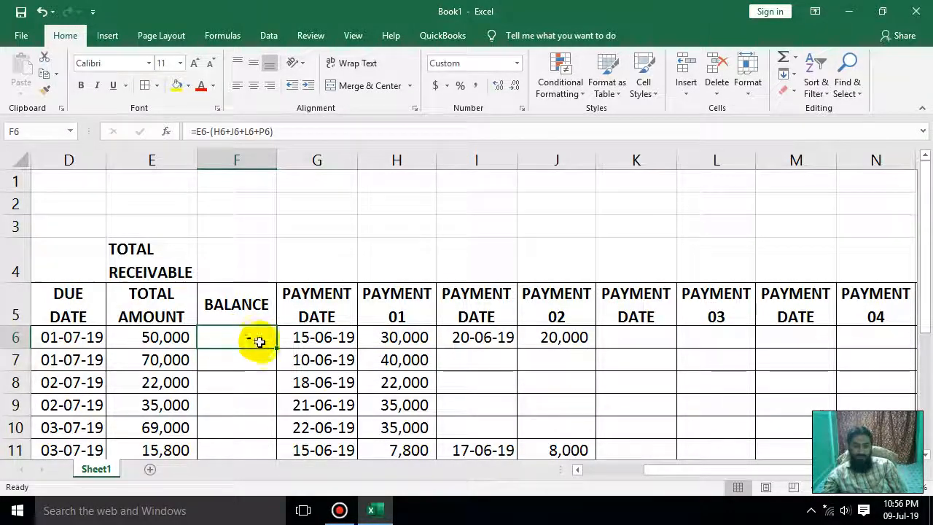
left_click_drag(275, 349, 278, 397)
scroll(318, 416, "up", 1)
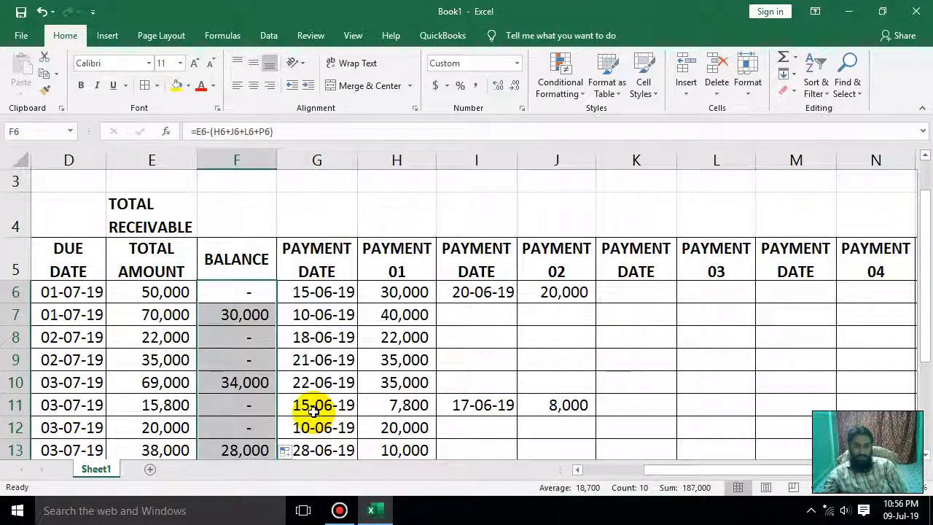
left_click(241, 231)
type("=")
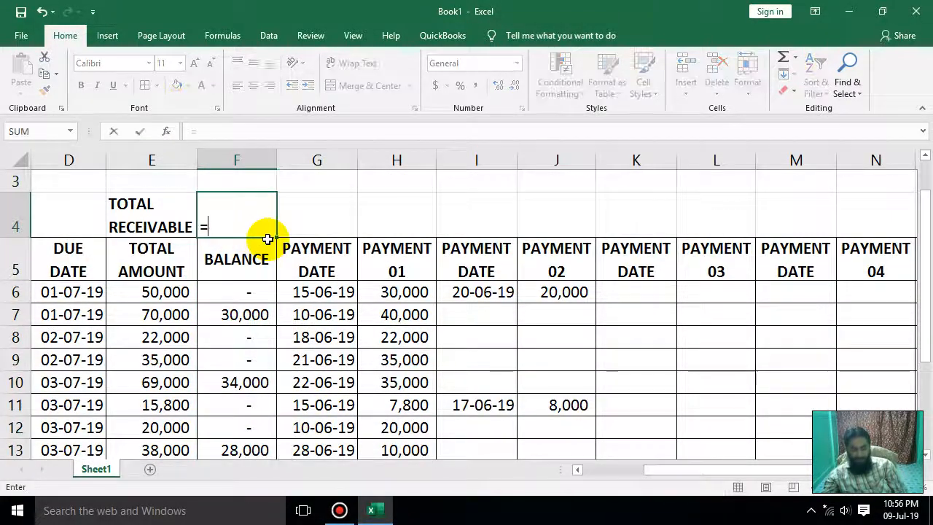
key("Escape")
scroll(328, 345, "down", 1)
scroll(328, 350, "up", 1)
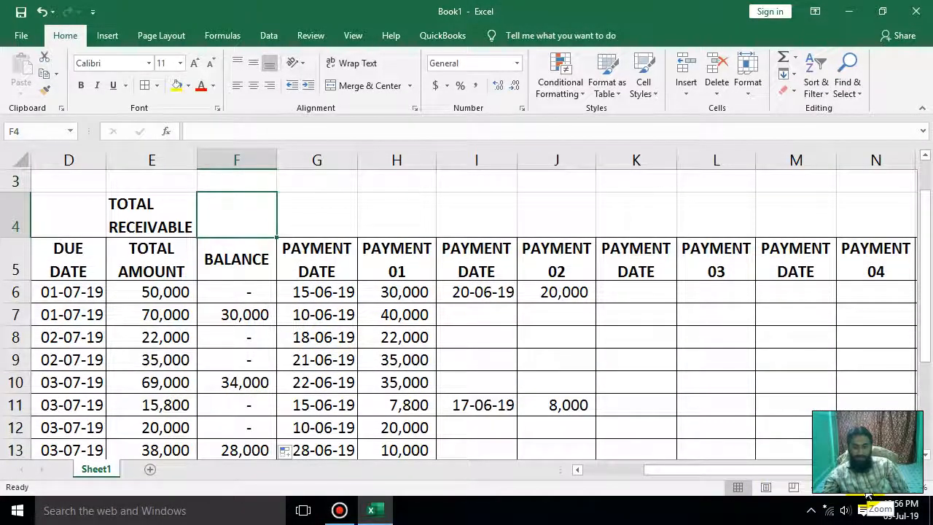
- Select the balance cells F6:F15 for all the customers
left_click_drag(859, 490, 852, 490)
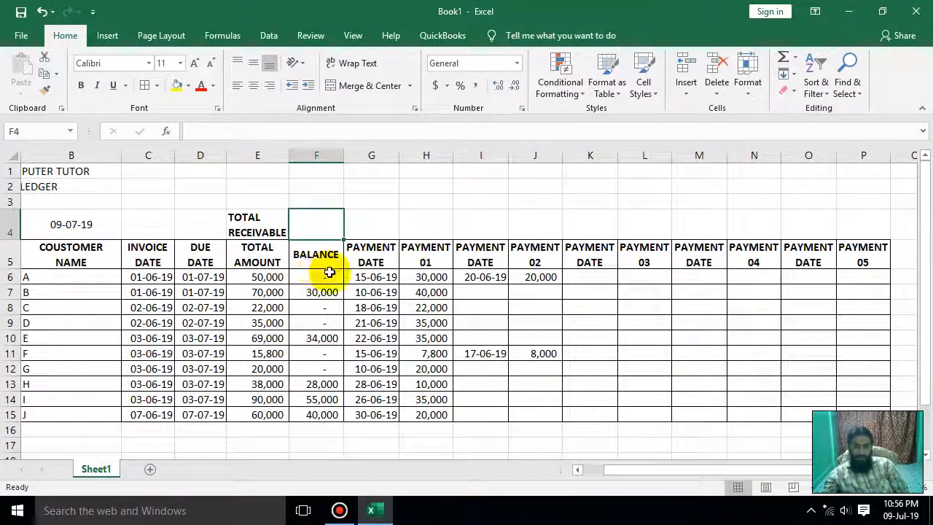
left_click(329, 273)
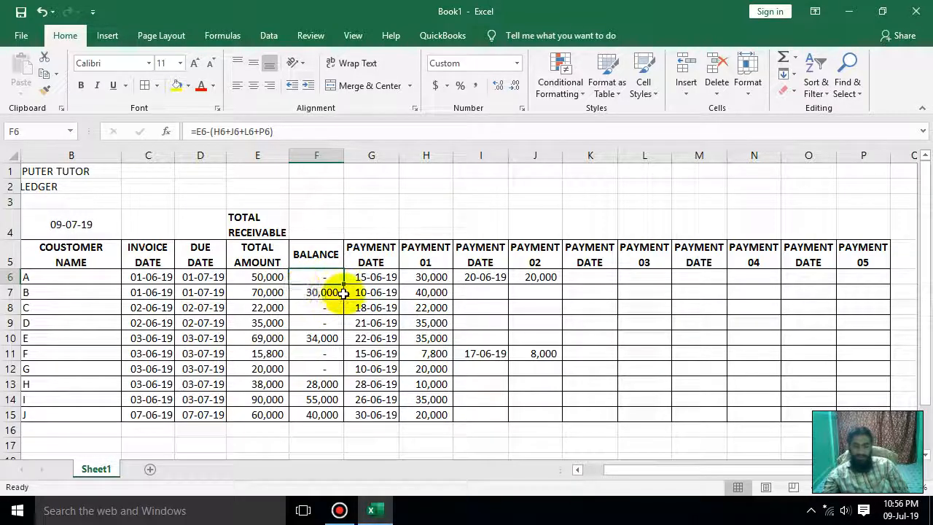
left_click_drag(333, 274, 325, 412)
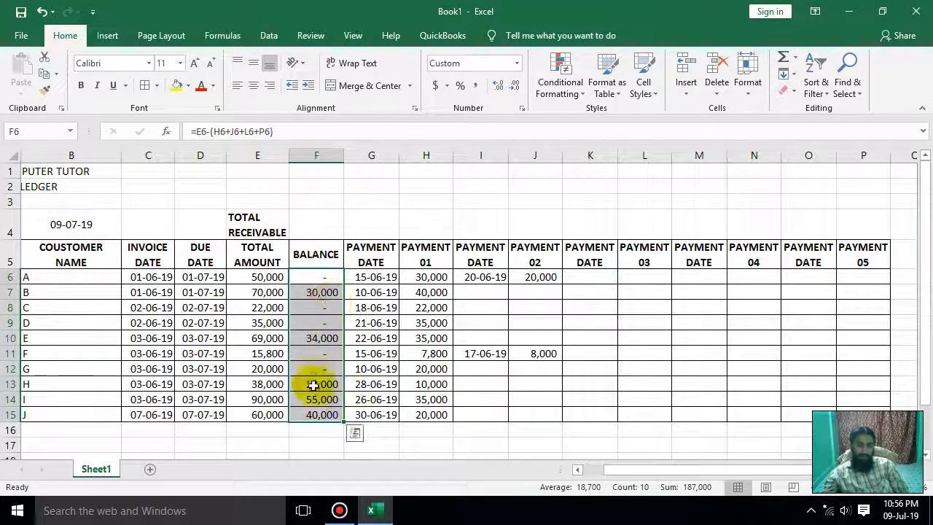
- Calculate the total receivable in F4 with the formula =SUM(F6:F15) over the BALANCE column
left_click(265, 225)
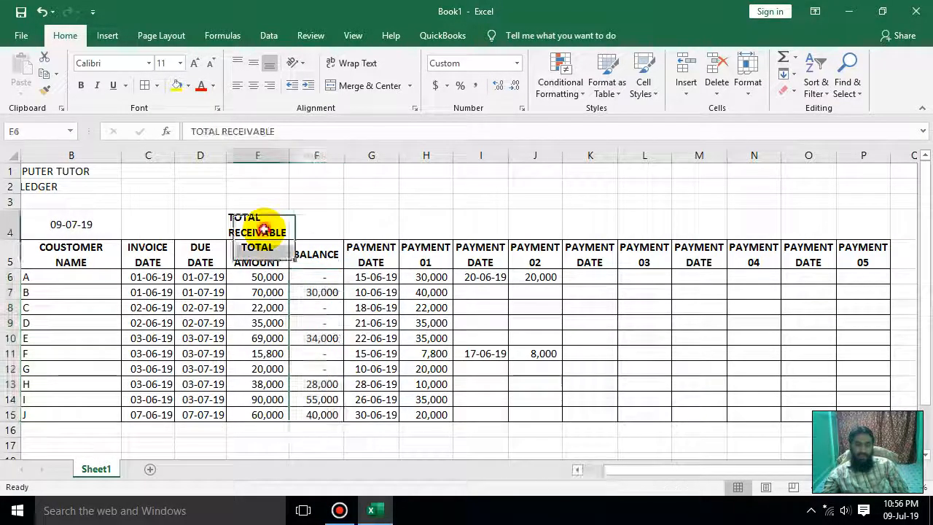
left_click(318, 225)
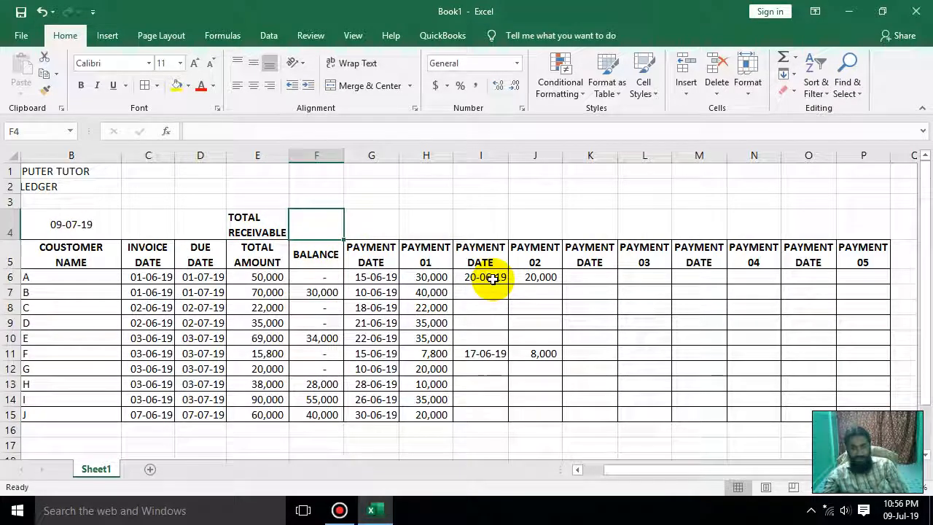
type("=SUM(")
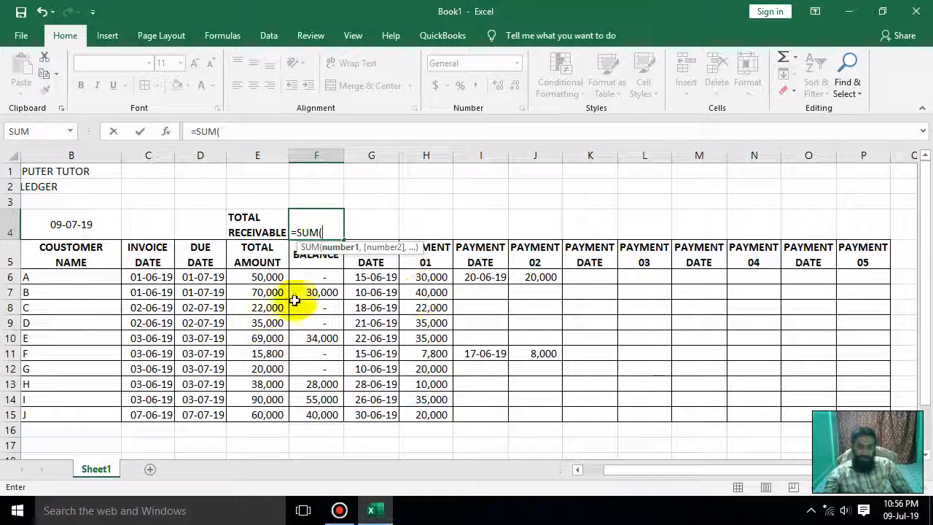
left_click_drag(313, 277, 299, 412)
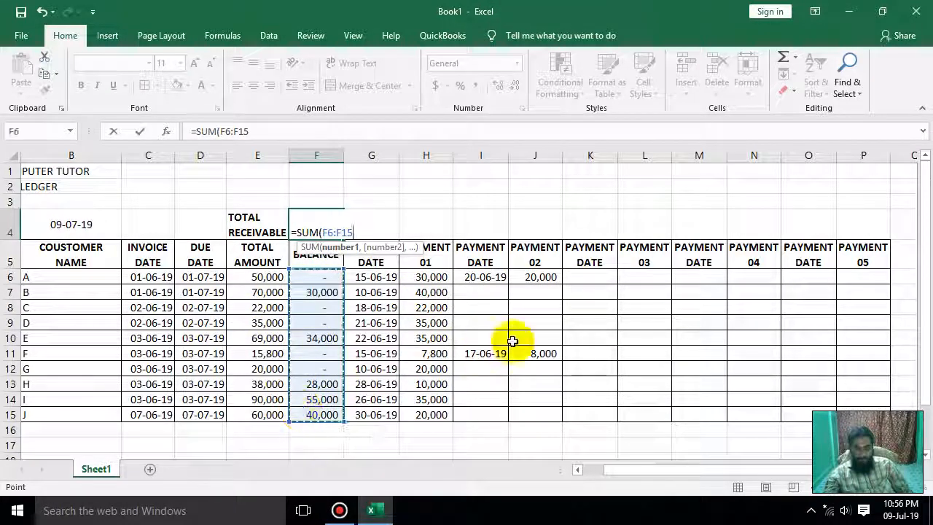
type(")")
key("Return")
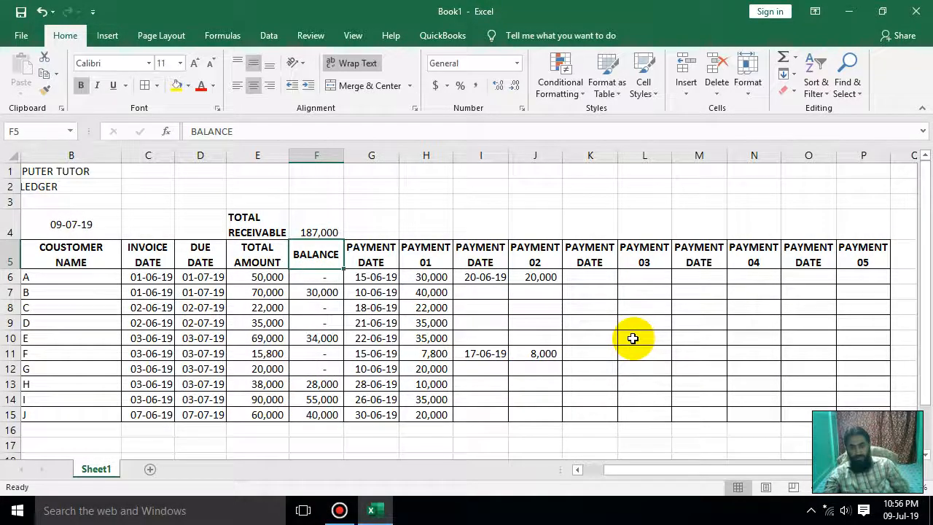
- Make the total receivable amount in F4 bold and centre it horizontally and vertically
left_click(314, 228)
left_click(81, 85)
left_click(253, 85)
left_click(253, 63)
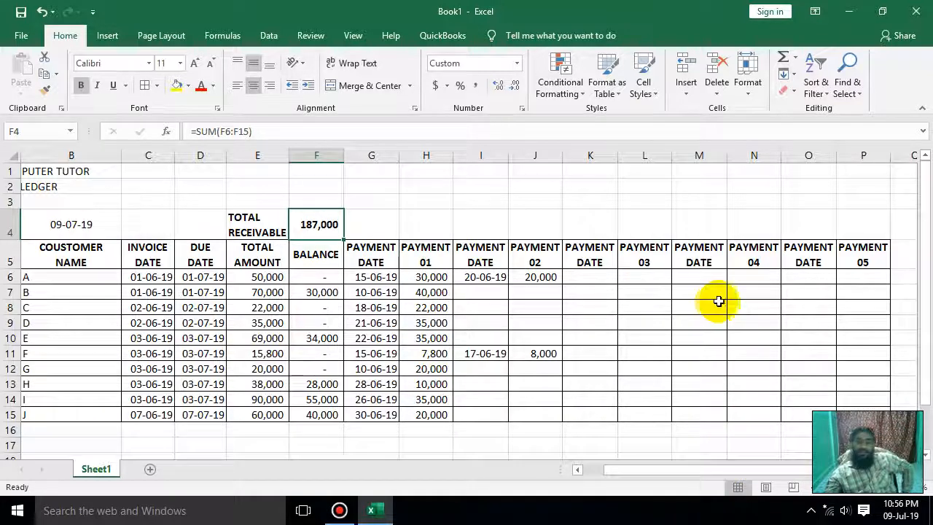
- Merge and centre the ONLINE COMPUTER TUTOR title across A1:P1, with bold text and middle alignment
left_click_drag(701, 464, 634, 467)
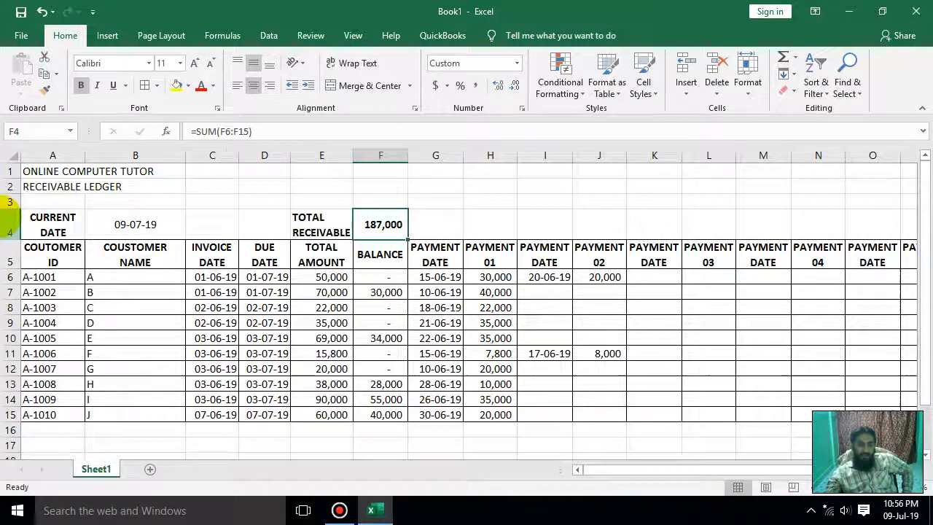
left_click_drag(115, 169, 766, 158)
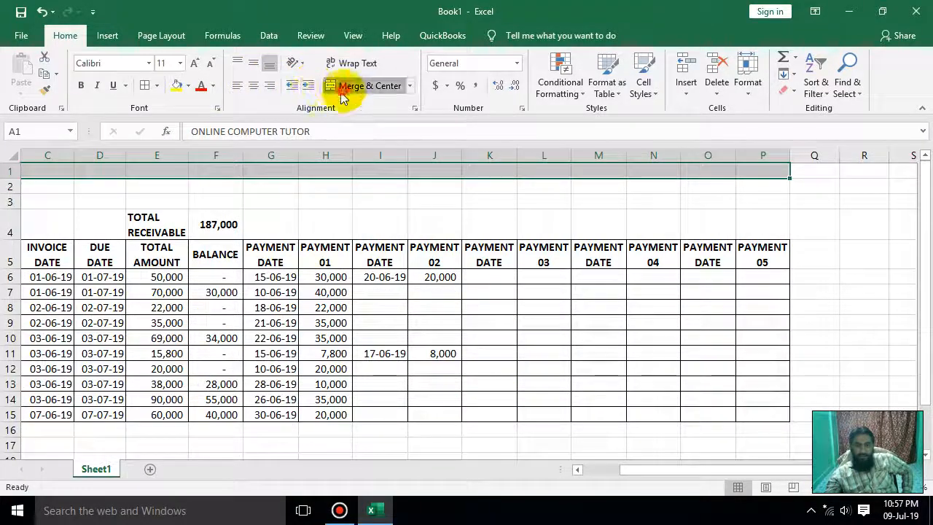
left_click(345, 93)
left_click(81, 85)
left_click(253, 63)
- Enlarge the ONLINE COMPUTER TUTOR title to font size 26
left_click(199, 66)
left_click(199, 66)
left_click(199, 65)
left_click(195, 65)
left_click(195, 64)
left_click(195, 64)
left_click(195, 64)
left_click(195, 64)
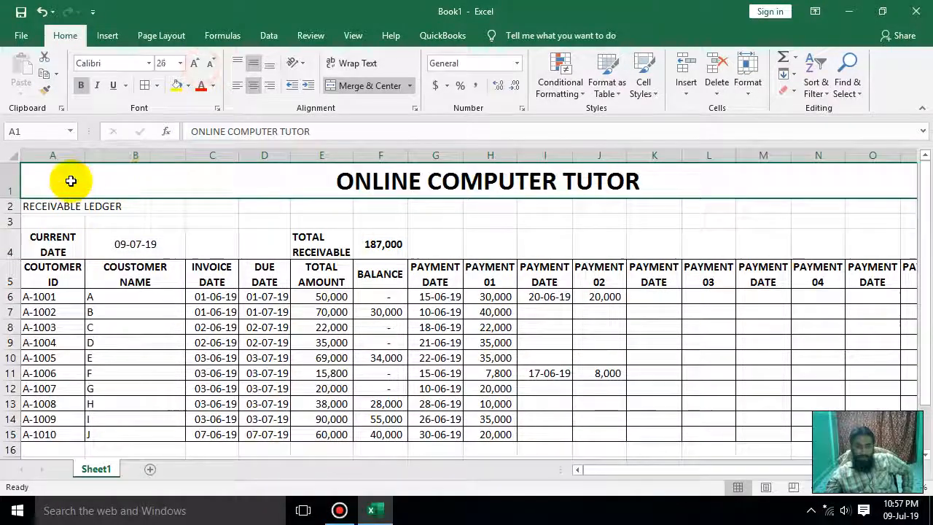
- Copy the main title's formatting to RECEIVABLE LEDGER in A2, then make it red and reduce it to size 20
left_click(45, 89)
left_click(45, 210)
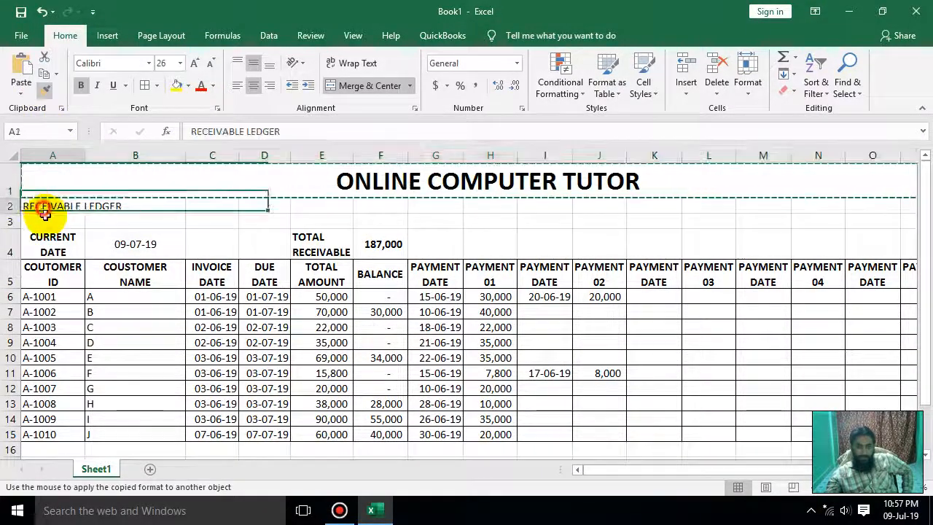
left_click(201, 85)
left_click(210, 63)
left_click(210, 64)
left_click(210, 63)
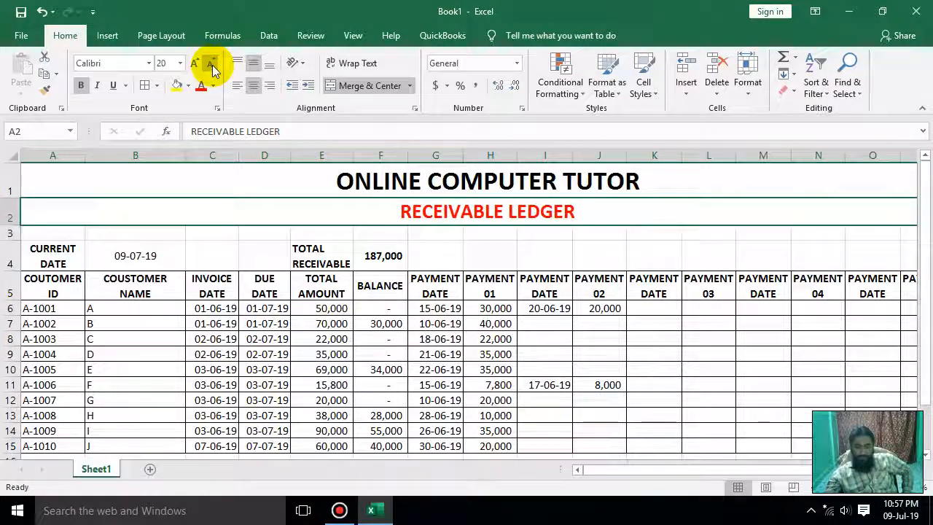
- Fill the whole ledger range A1:P15 with a light blue background
left_click(489, 284)
left_click_drag(49, 179, 770, 379)
left_click(189, 86)
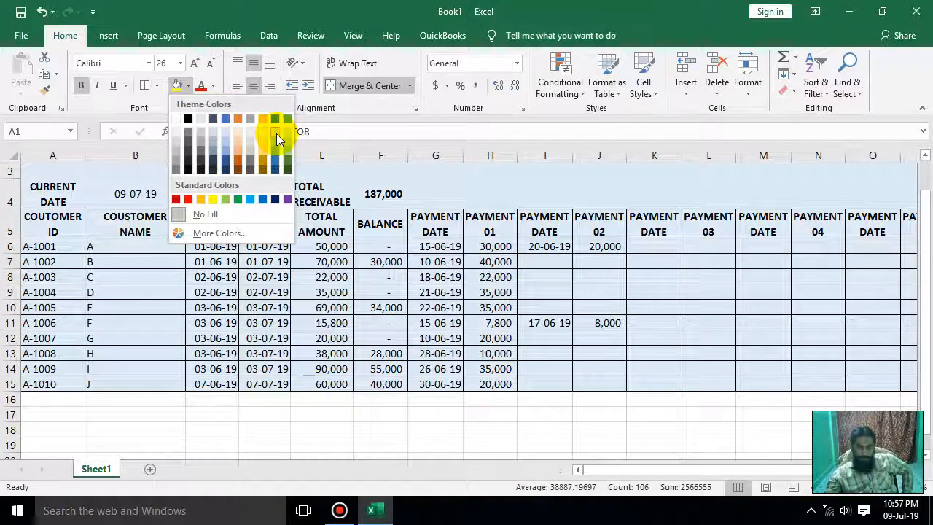
left_click(276, 134)
scroll(358, 308, "up", 1)
left_click(360, 310)
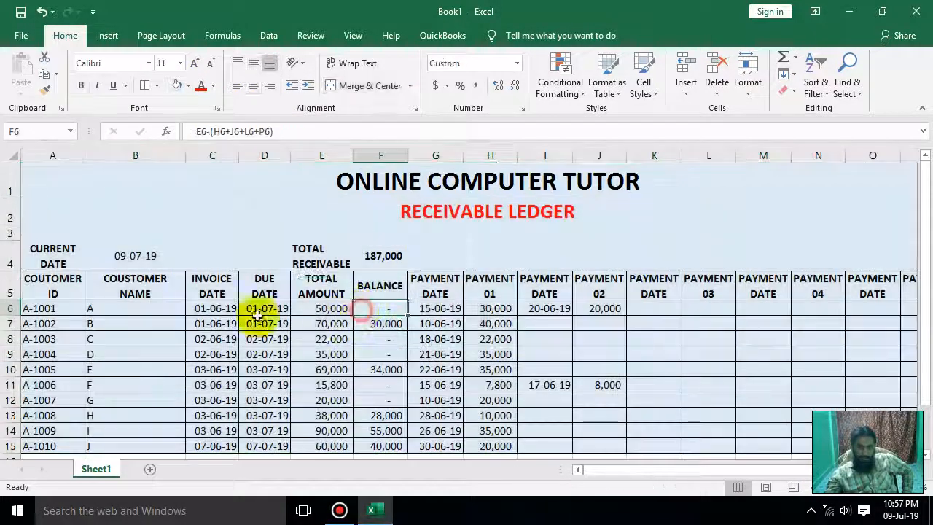
- Give the RECEIVABLE LEDGER title row the standard Blue fill and white text
left_click(94, 213)
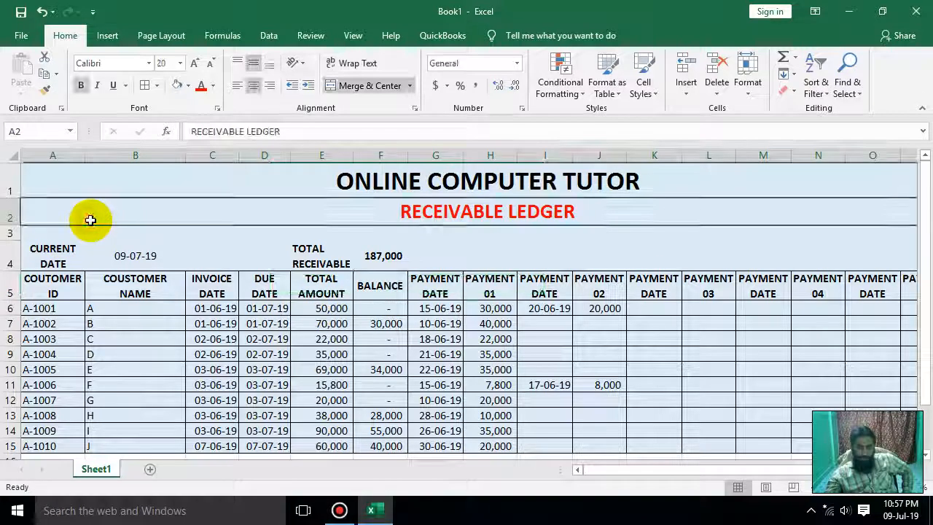
left_click(190, 85)
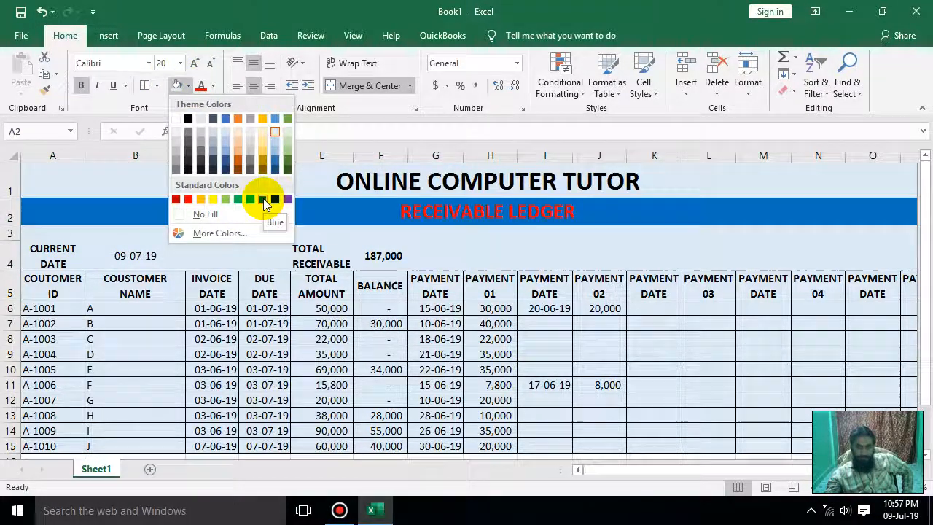
left_click(263, 201)
left_click(215, 88)
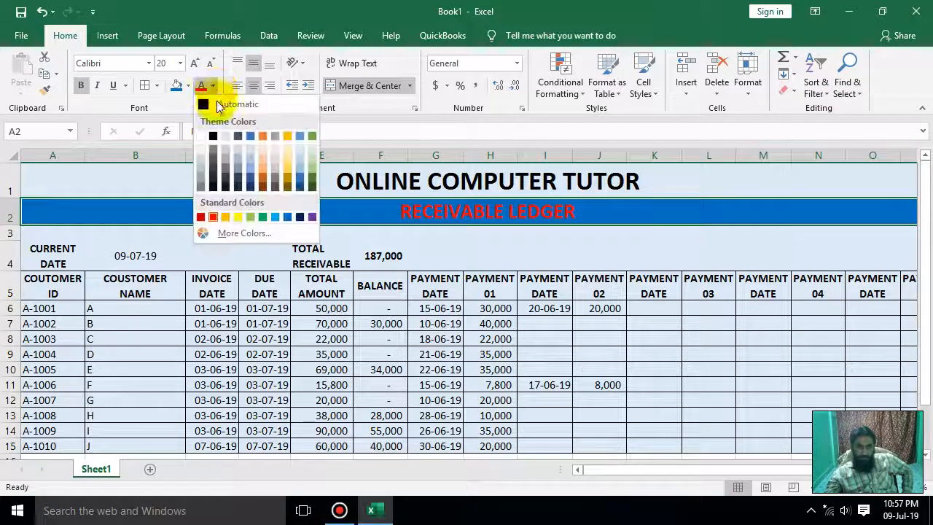
left_click(202, 130)
left_click(537, 383)
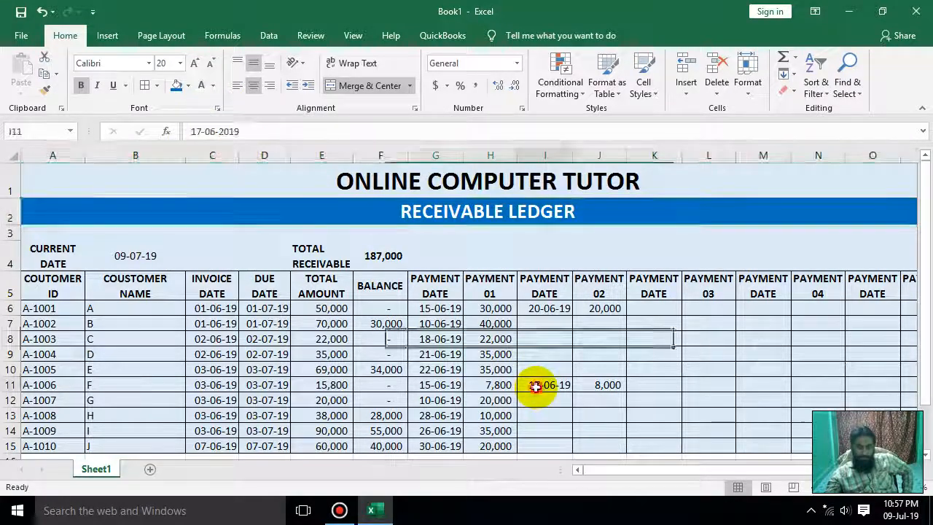
- Apply the same blue fill and white text to the column headings in A5:P5
left_click_drag(58, 287, 762, 286)
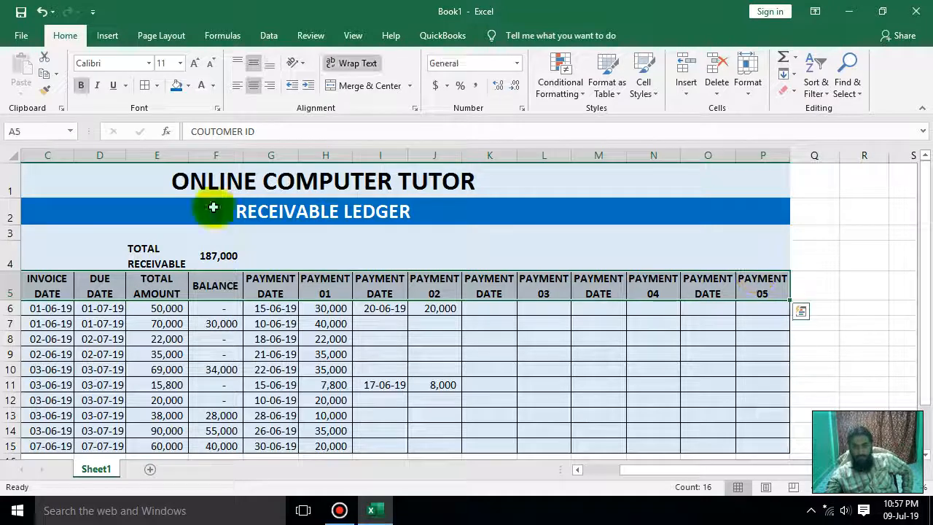
left_click(178, 88)
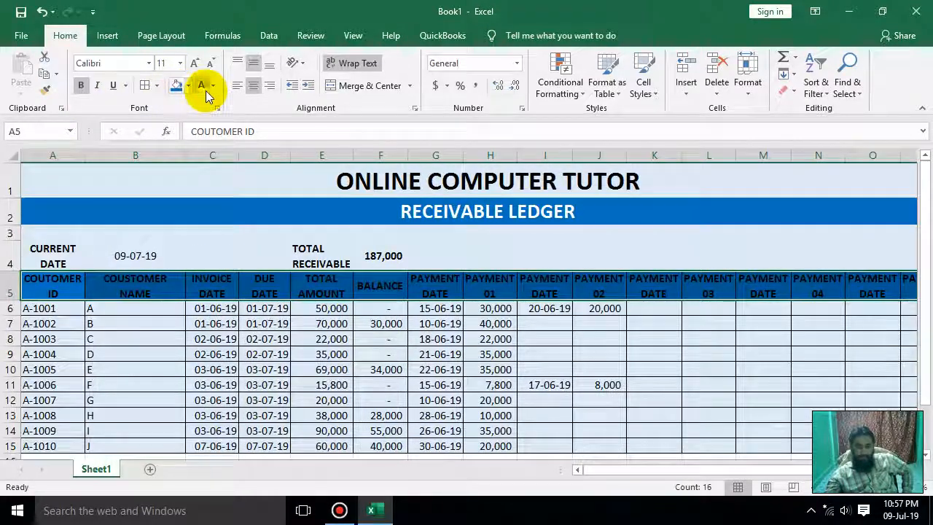
left_click(448, 384)
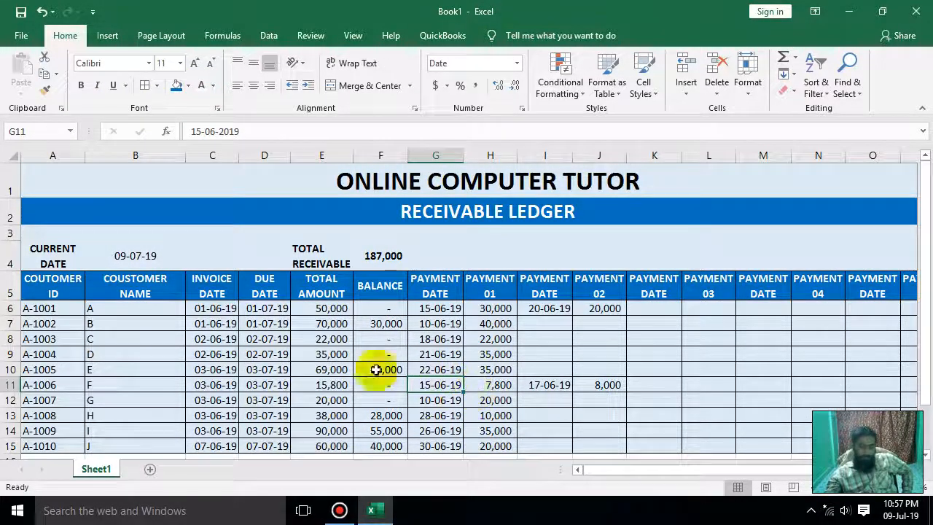
- Add a thick outside border around A3:P4 and around the RECEIVABLE LEDGER title row
left_click(63, 254)
left_click_drag(55, 229, 756, 236)
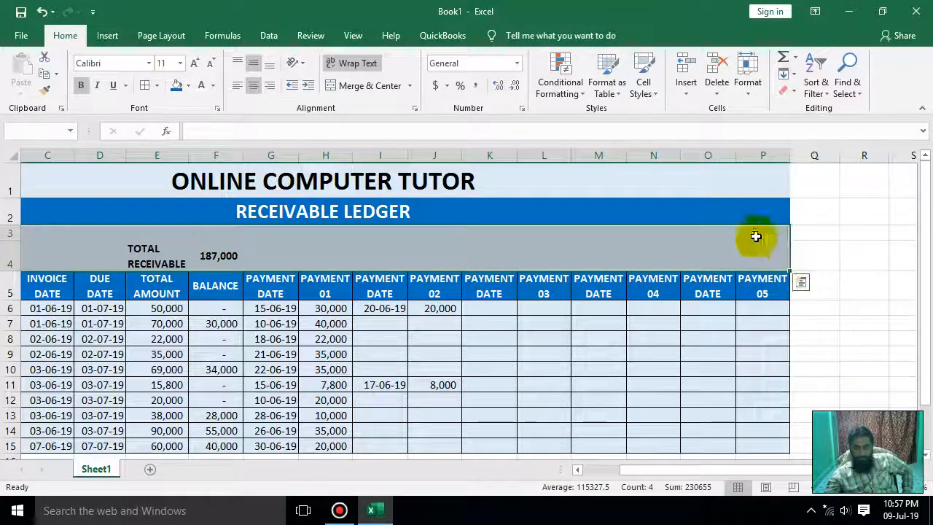
left_click(158, 88)
left_click(171, 240)
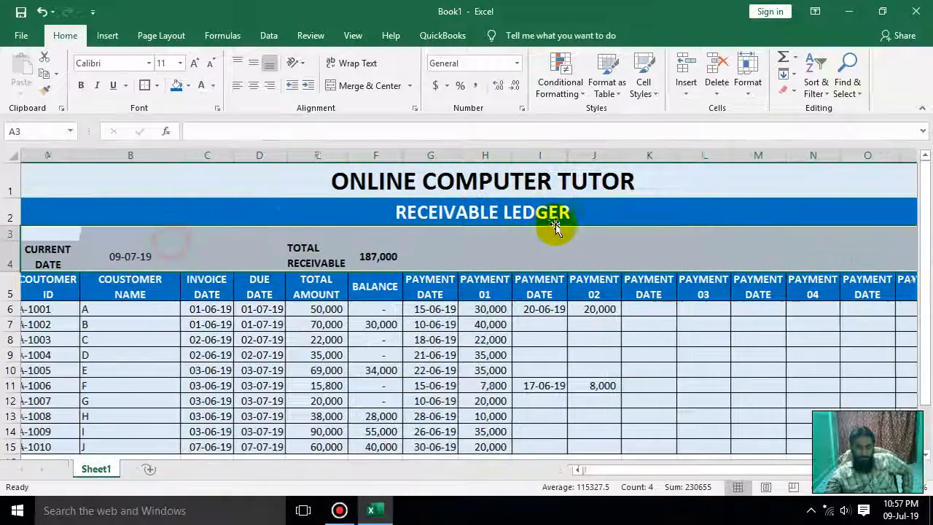
left_click(372, 208)
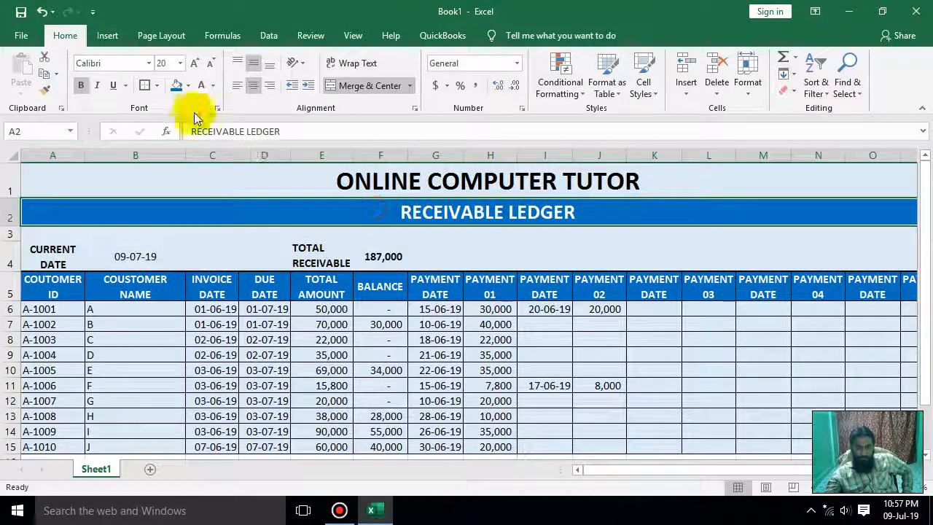
left_click(143, 86)
- Try a thick outside border around A5:P14, and undo it
left_click(53, 288)
left_click_drag(559, 319, 770, 172)
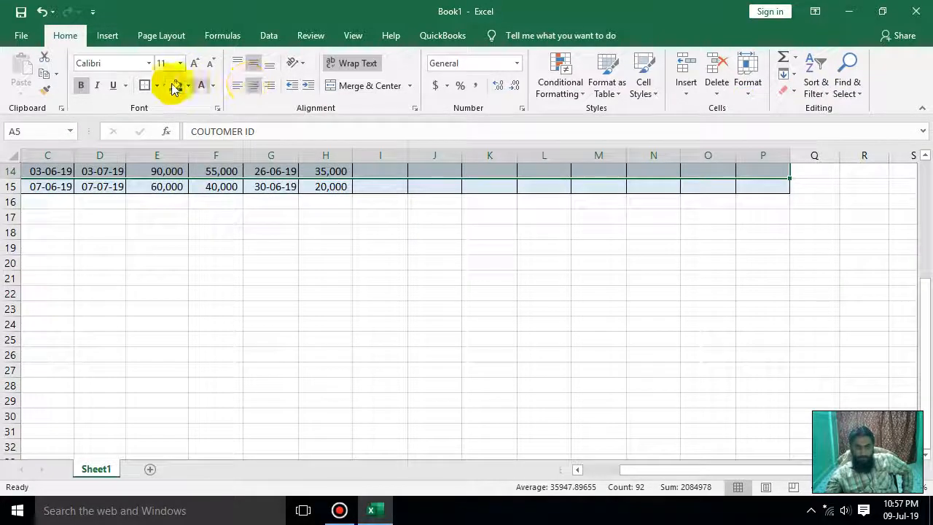
left_click(145, 85)
scroll(575, 354, "down", 2)
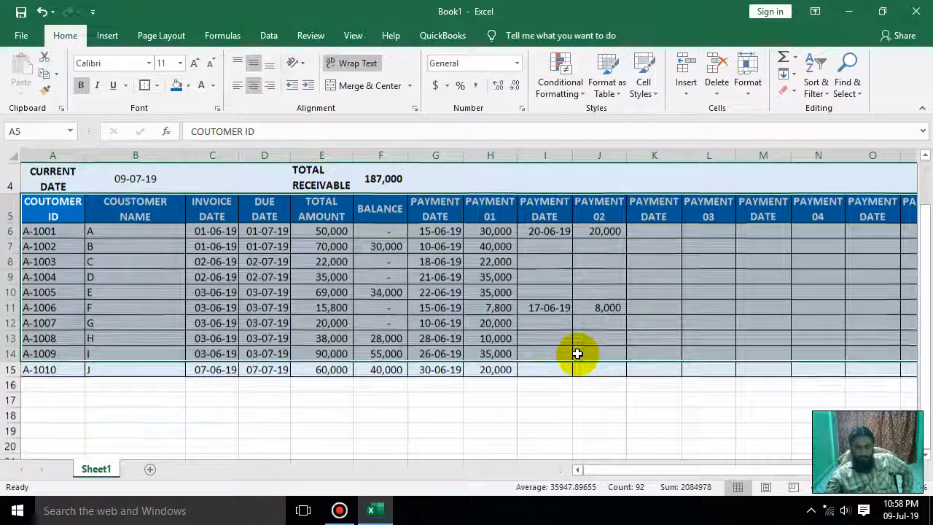
left_click(538, 387)
scroll(526, 350, "up", 2)
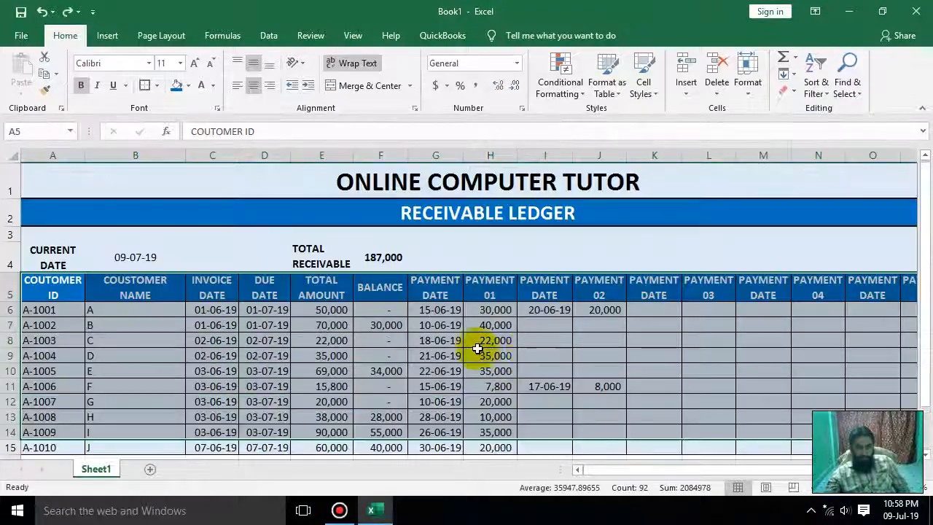
- Add a thick outside border around the ledger table A5:P15, including the last customer row
left_click_drag(45, 286, 747, 369)
left_click(142, 86)
left_click(434, 306)
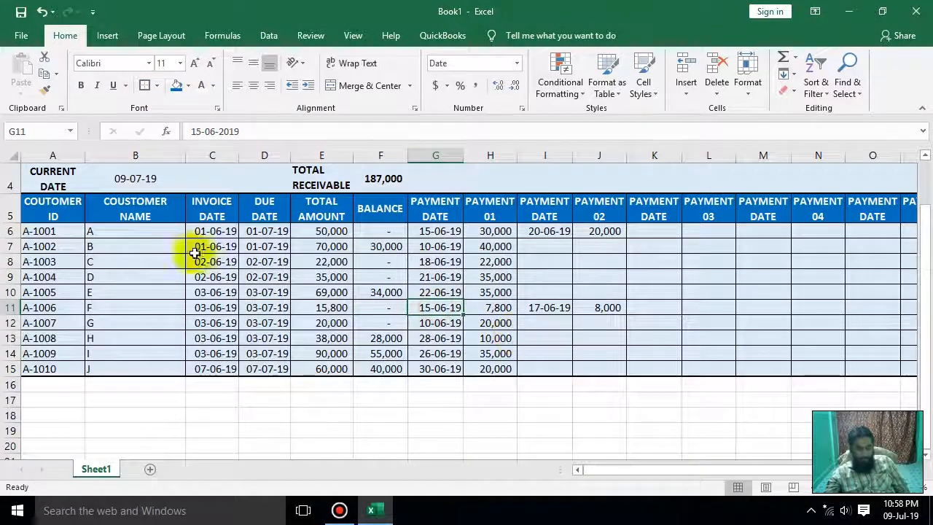
key("ctrl+s")
key("Escape")
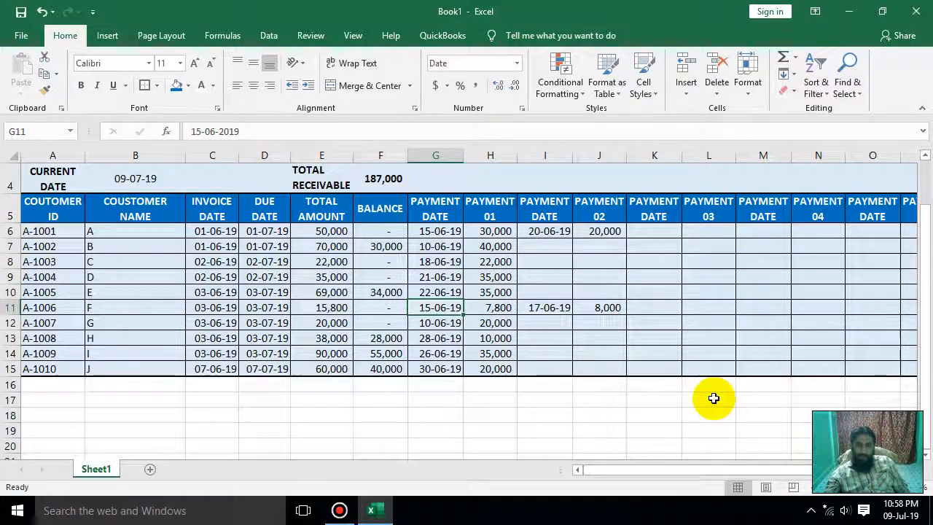
- Make the current date in B4 bold
scroll(710, 393, "up", 1)
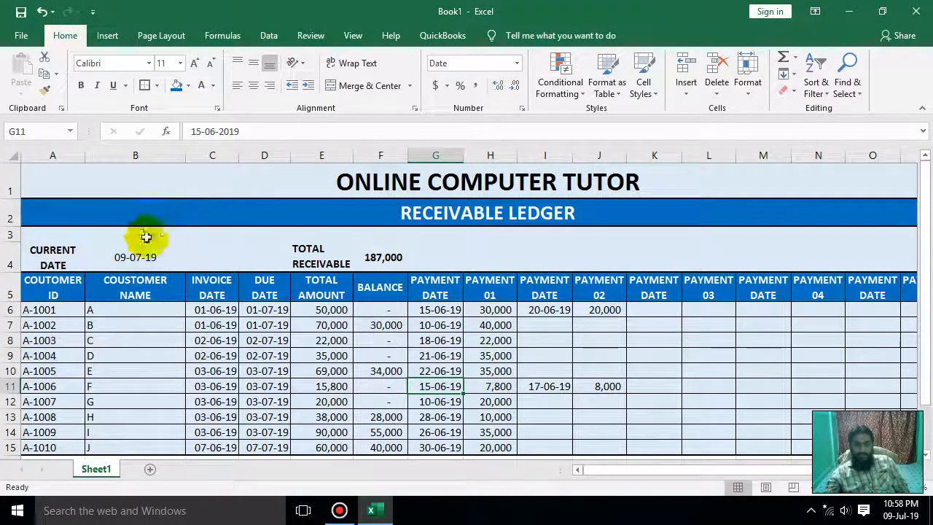
left_click(124, 257)
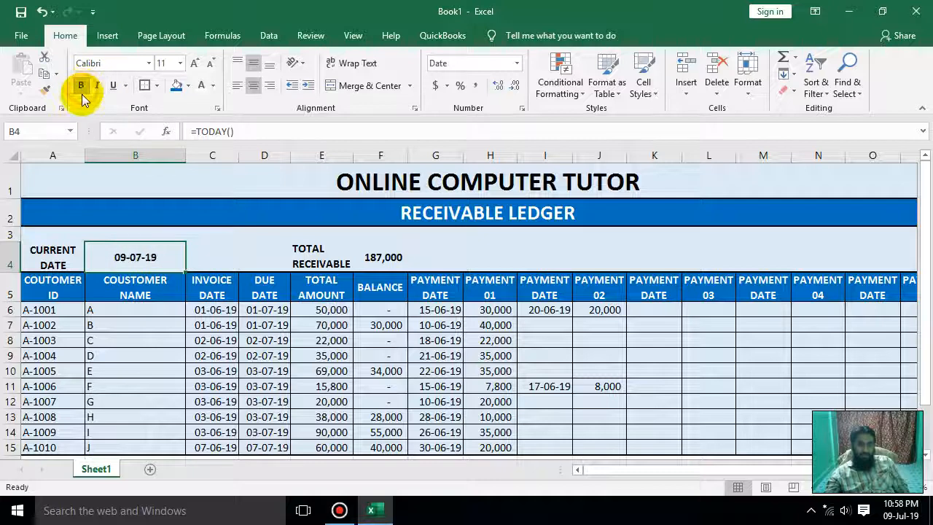
left_click(266, 310)
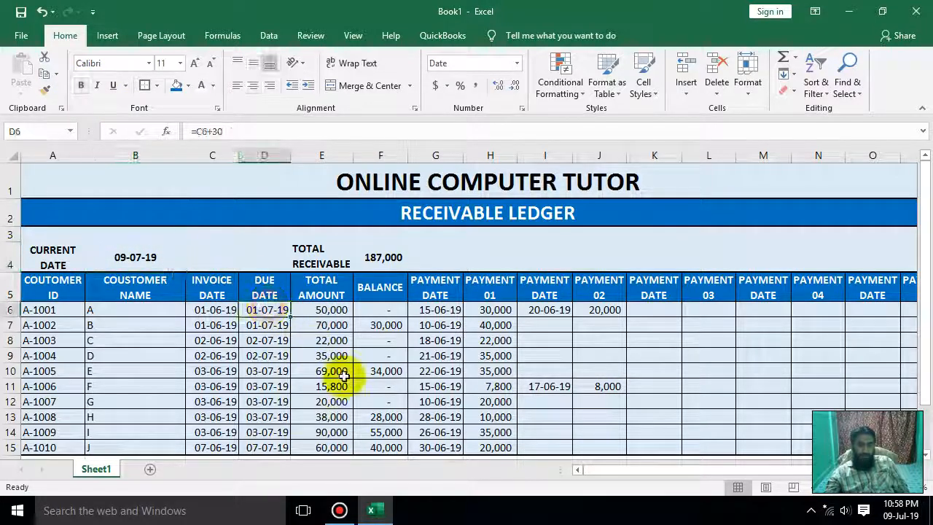
- Rename Sheet1 as LEDGER, add a new blank worksheet after it and select cell B4 there
double_click(93, 470)
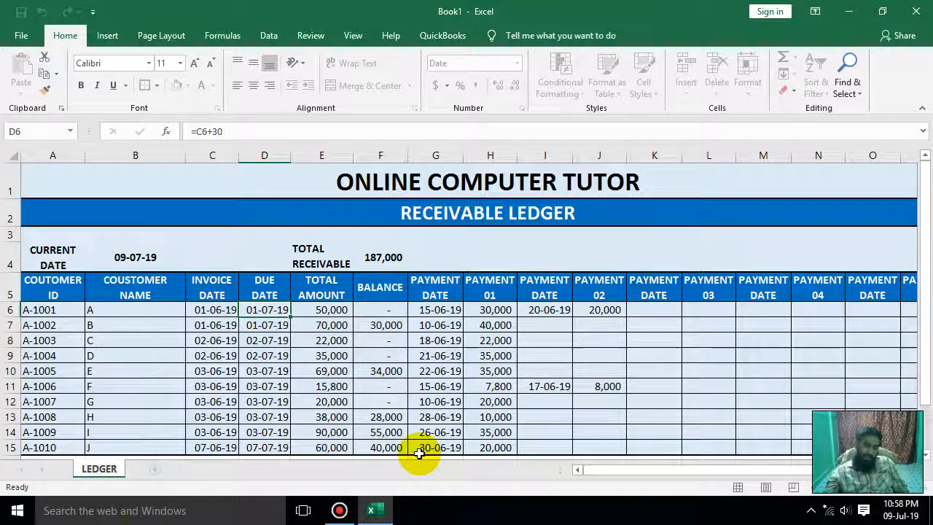
left_click(155, 469)
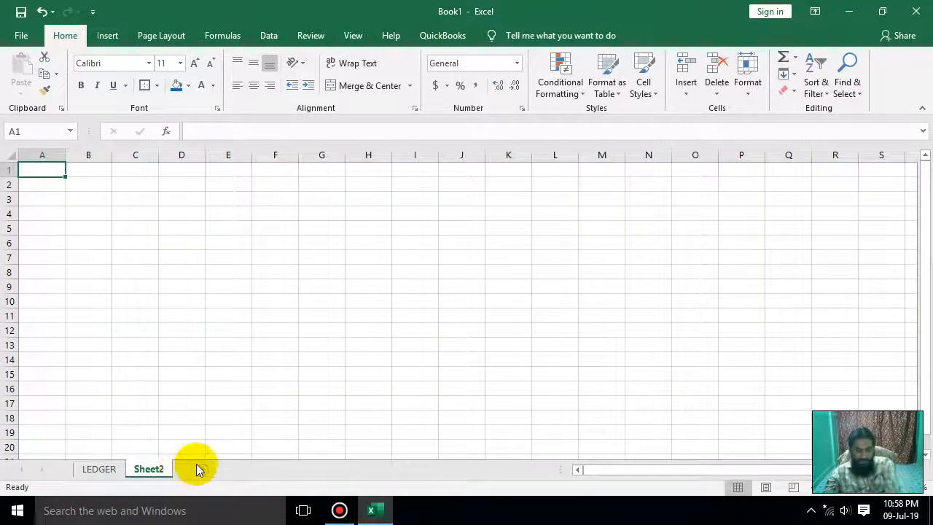
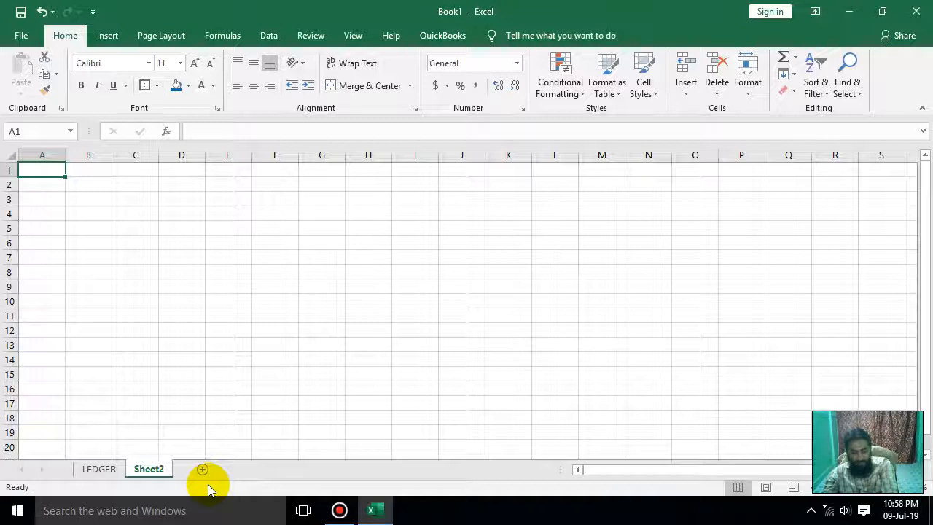
left_click(96, 215)
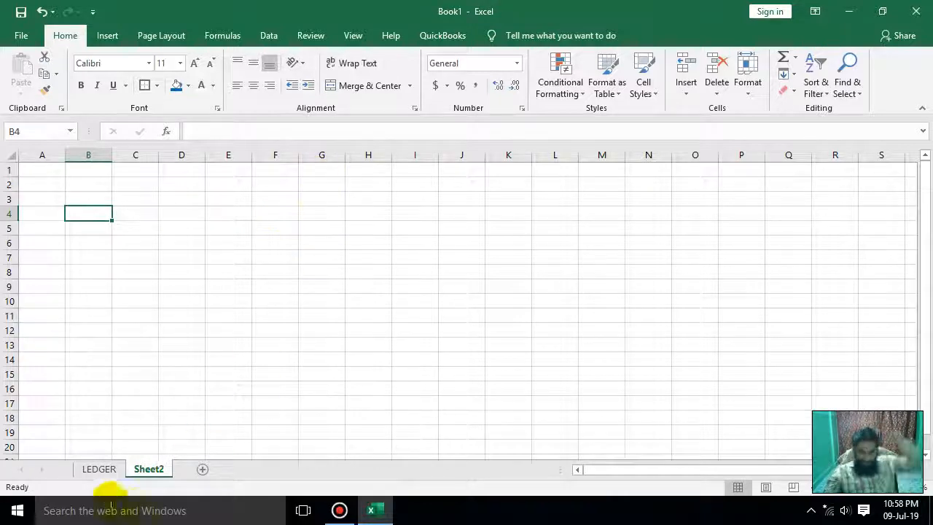
- Copy the COUTOMER ID header from A5 of LEDGER into B4 of Sheet2, keeping the source column width
left_click(107, 471)
mouse_move(53, 295)
left_mouse_down()
mouse_move(177, 283)
mouse_move(91, 282)
mouse_move(68, 291)
left_mouse_up()
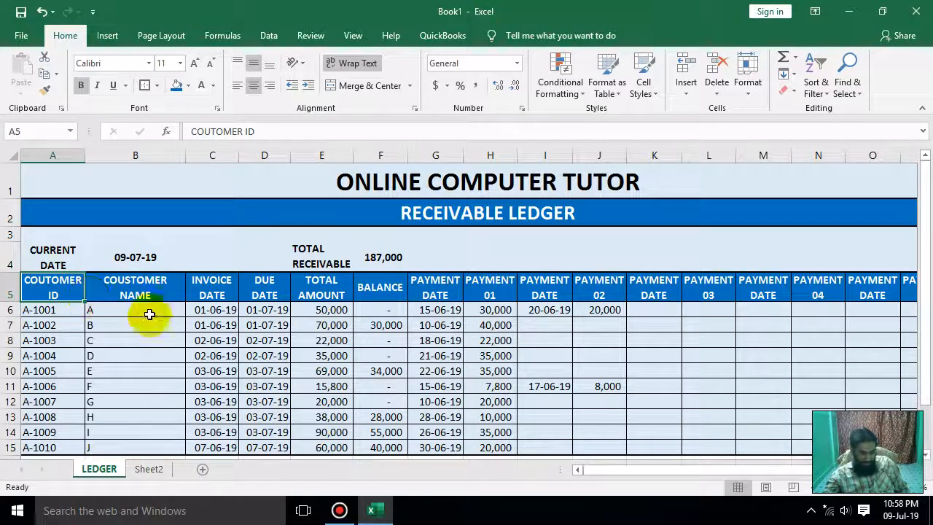
key("ctrl+c")
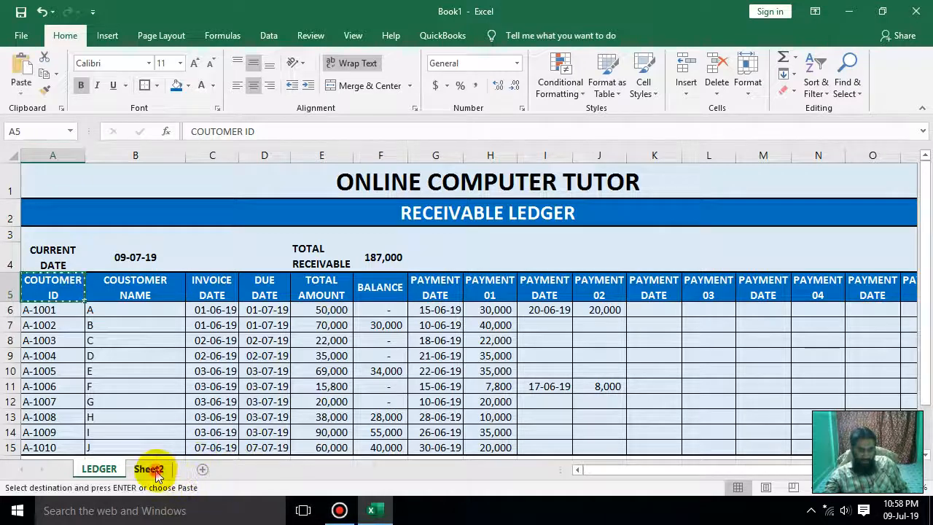
left_click(149, 470)
key("ctrl+v")
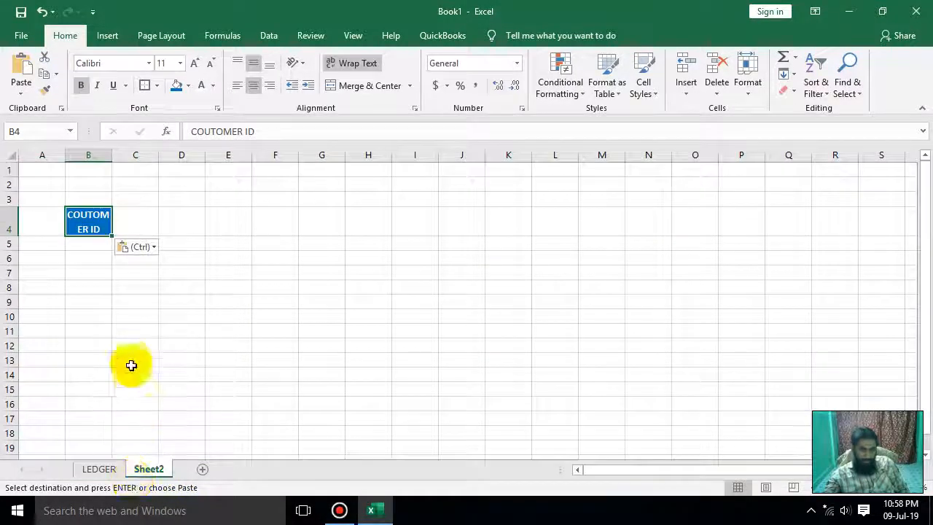
left_click(21, 87)
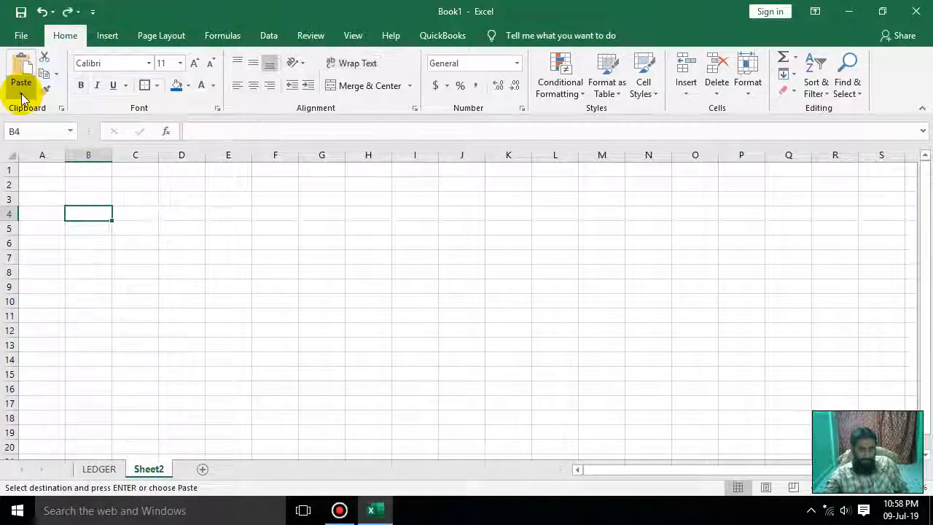
left_click(40, 151)
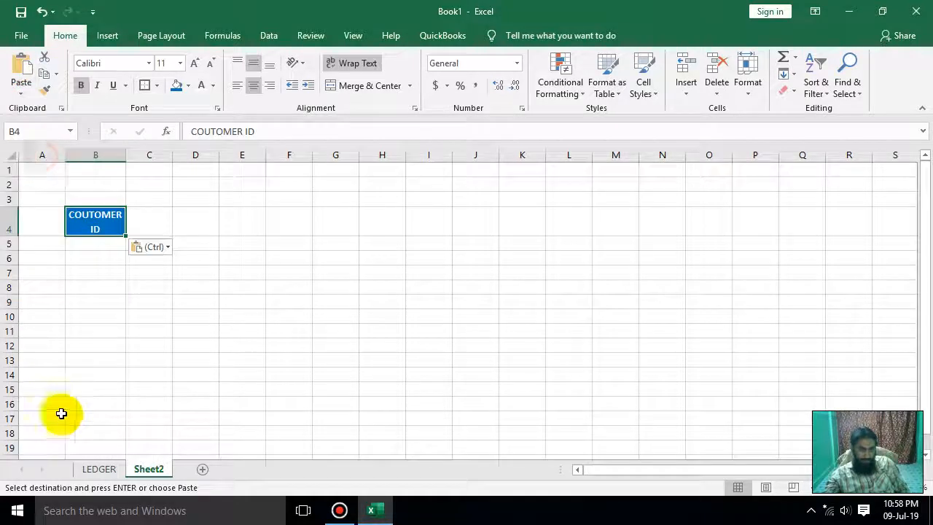
- Insert a column before INVOICE DATE in LEDGER, head it INOICE NO in C5 and narrow the column
left_click(102, 468)
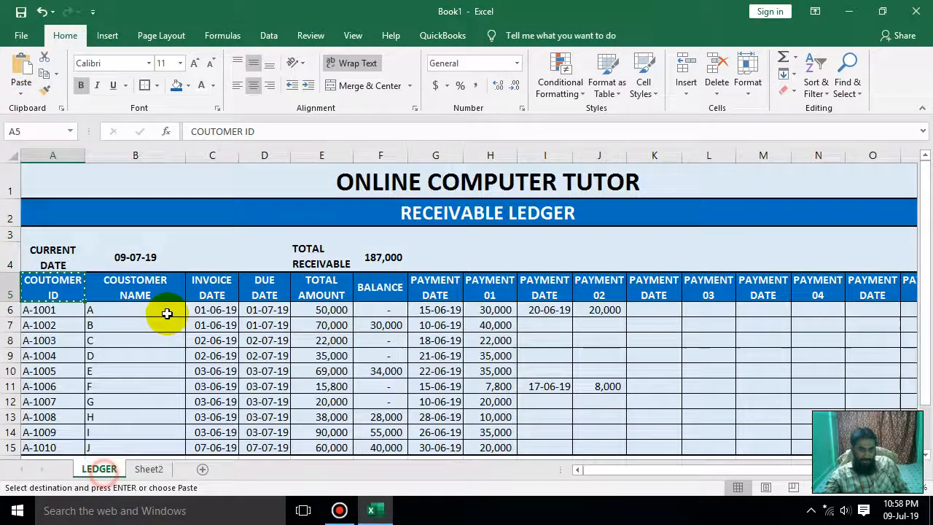
left_click(214, 290)
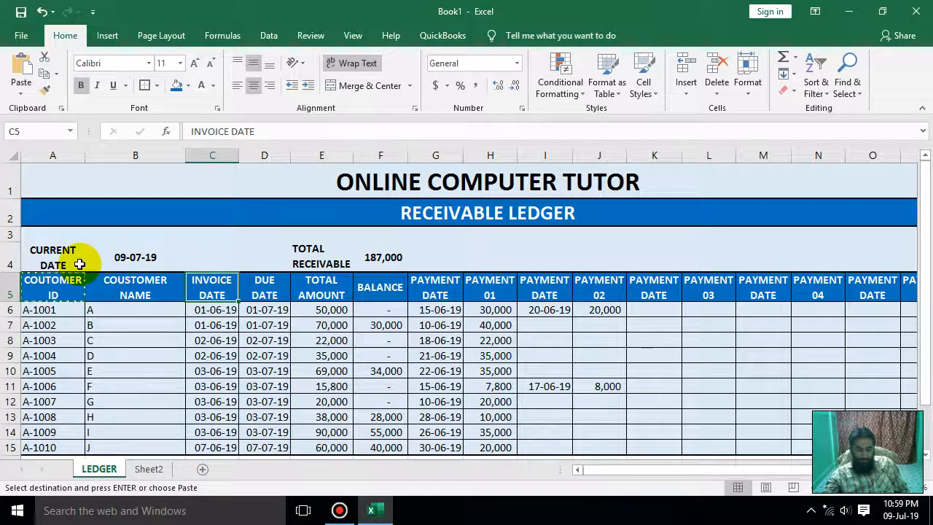
left_click(147, 468)
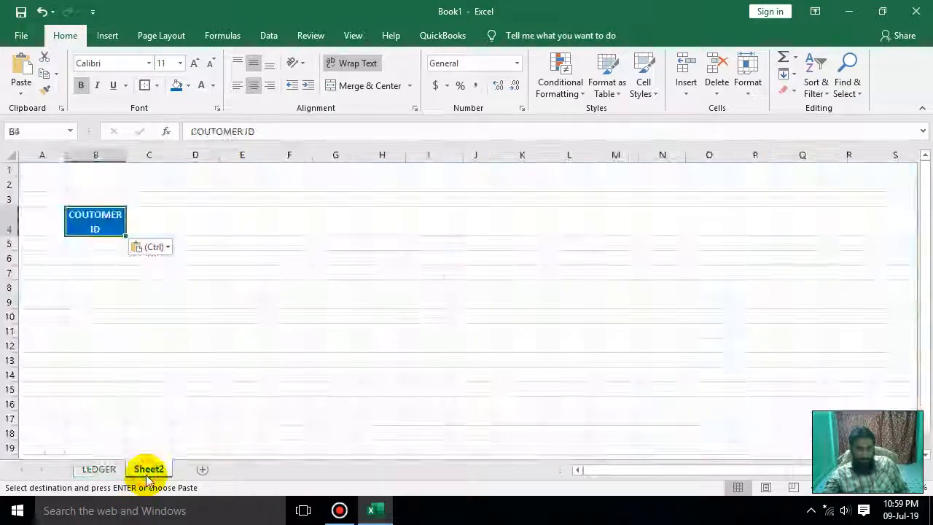
left_click(99, 470)
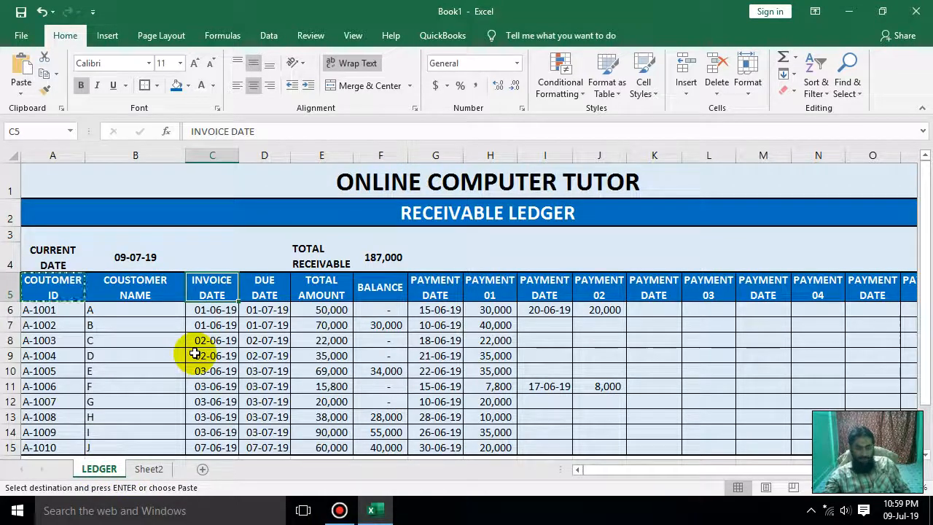
key("Escape")
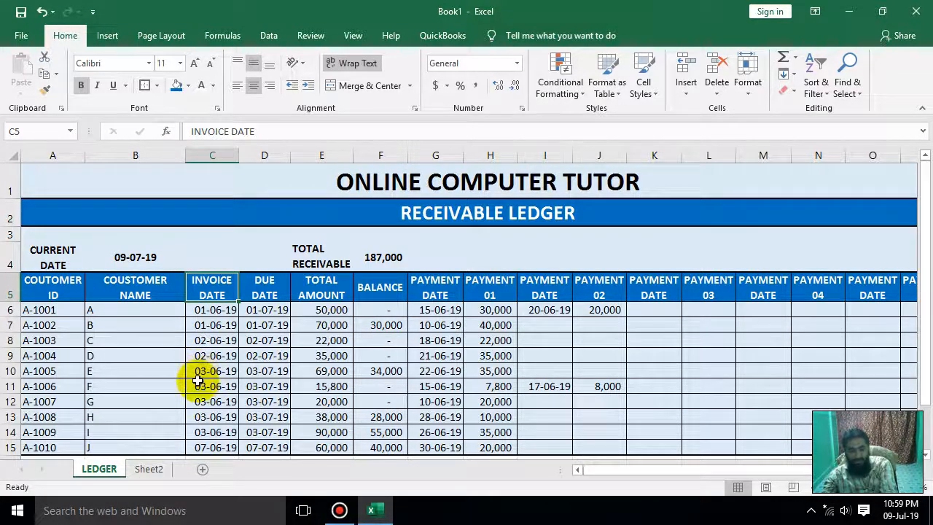
left_click(205, 156)
right_click(206, 158)
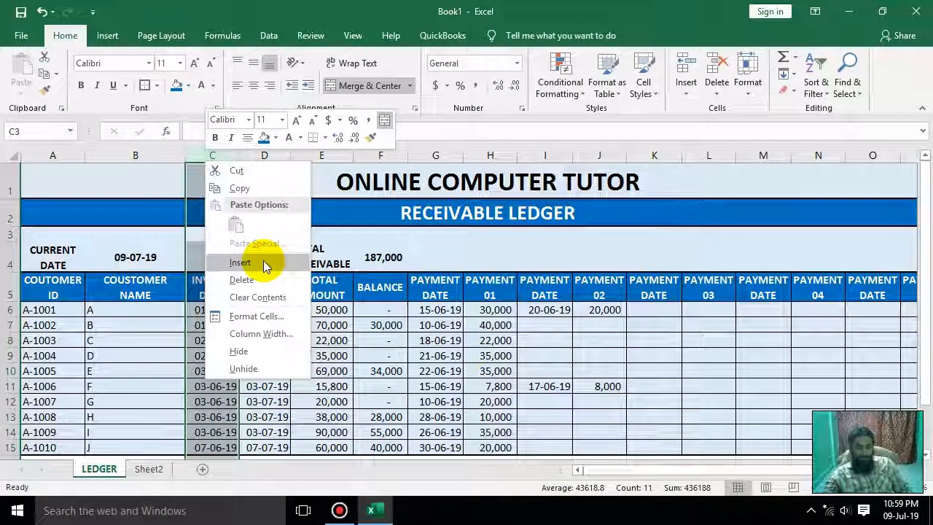
left_click(264, 264)
left_click(238, 284)
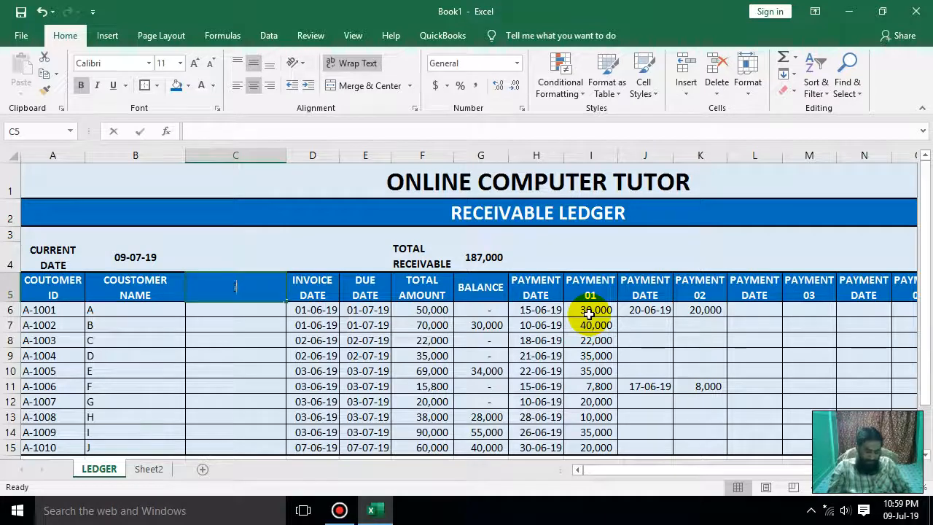
type("INOICE NO")
key("Return")
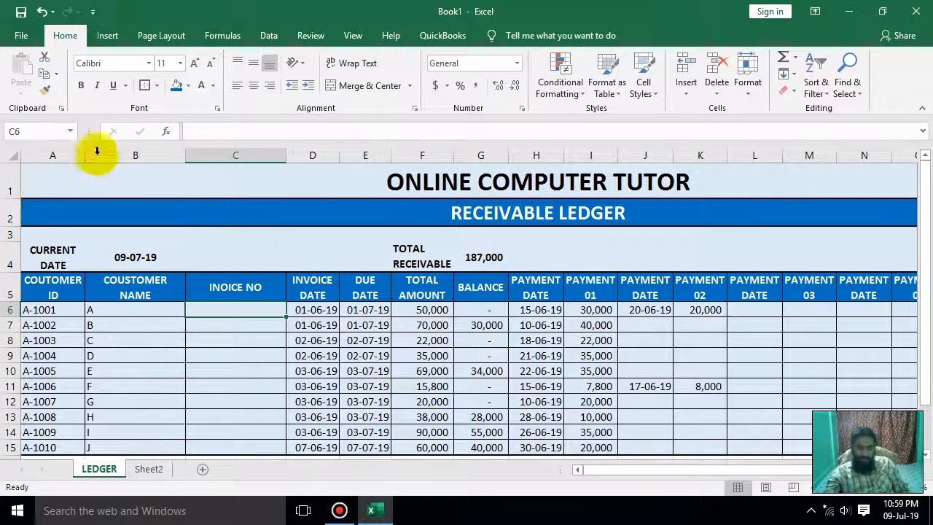
left_click_drag(289, 151, 252, 151)
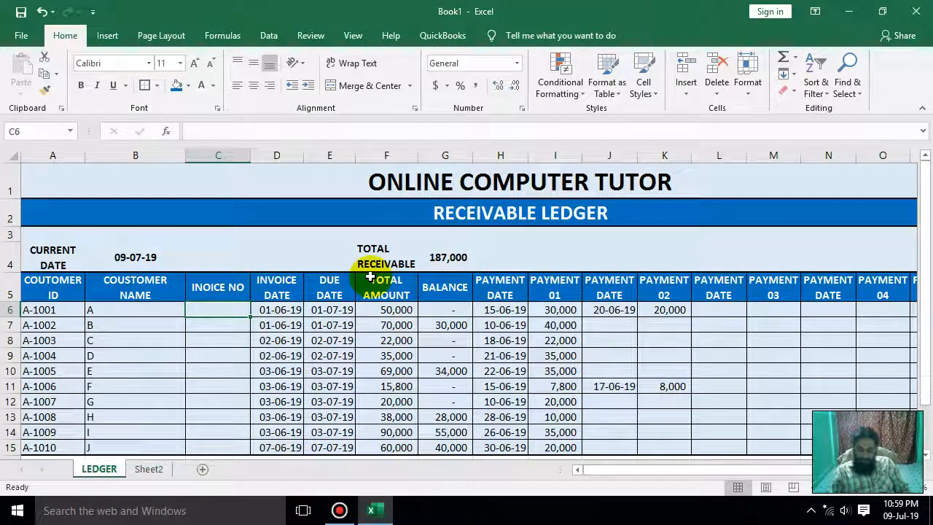
- Fill C6:C15 with consecutive invoice numbers from 3010 to 3019 and centre them
type("3")
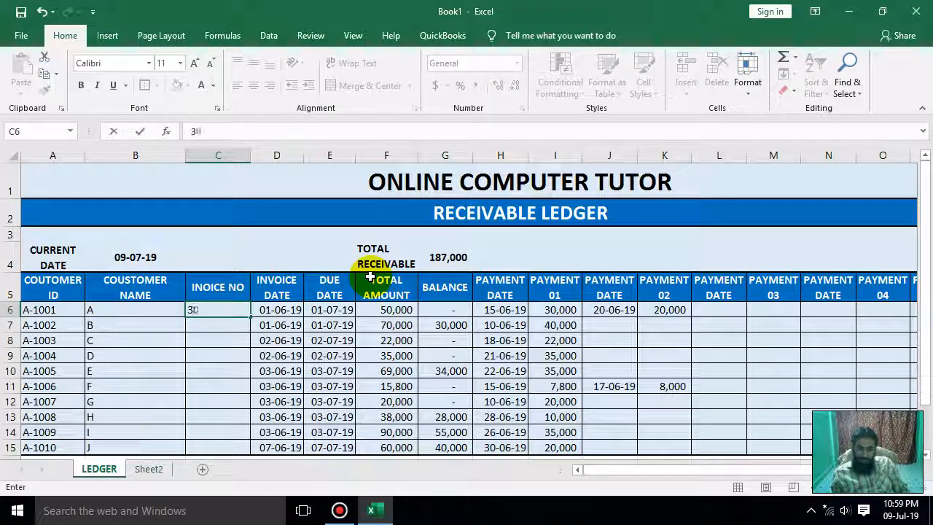
type("010")
key("Return")
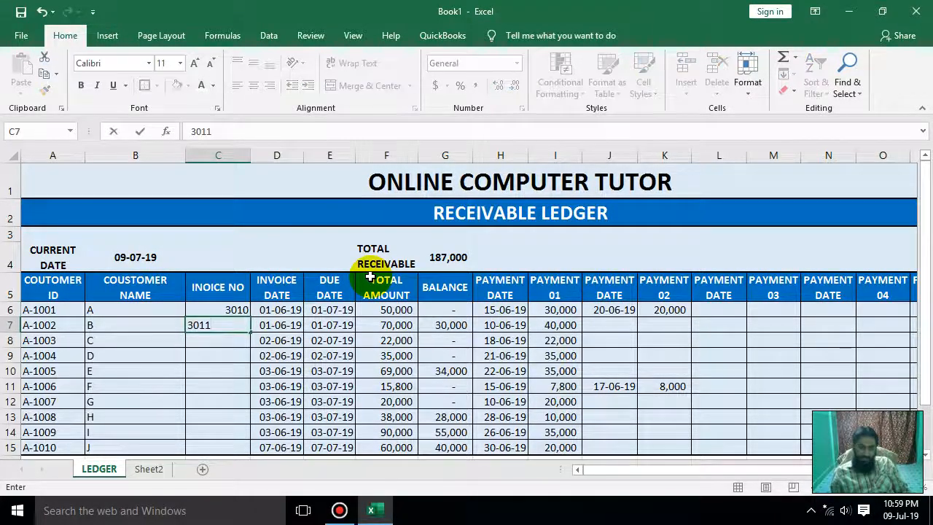
key("Return")
left_click_drag(233, 309, 246, 452)
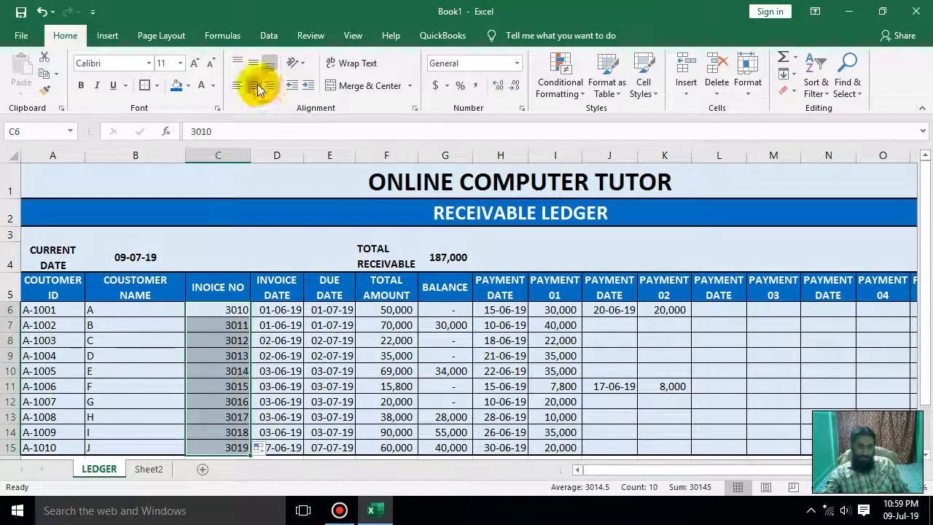
- Correct the spelling of the header in C5 to INVOICE NO
left_click(330, 287)
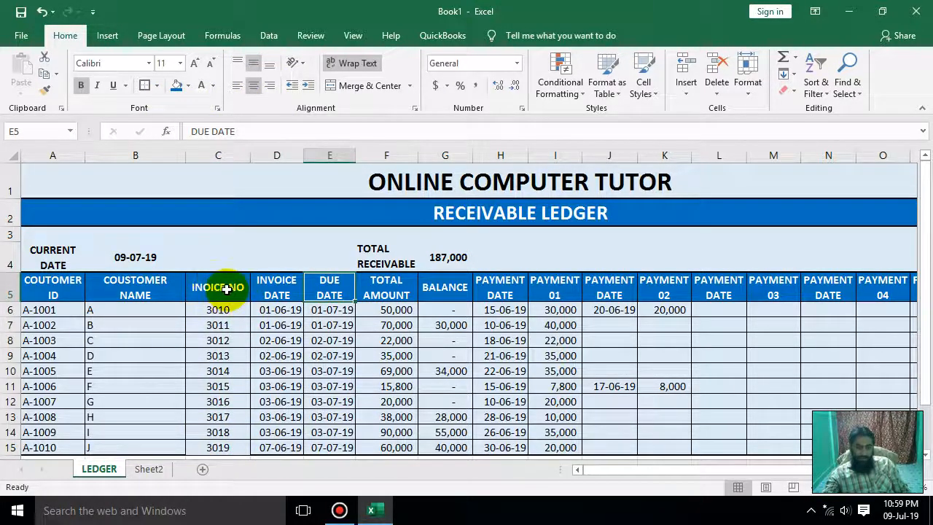
double_click(217, 287)
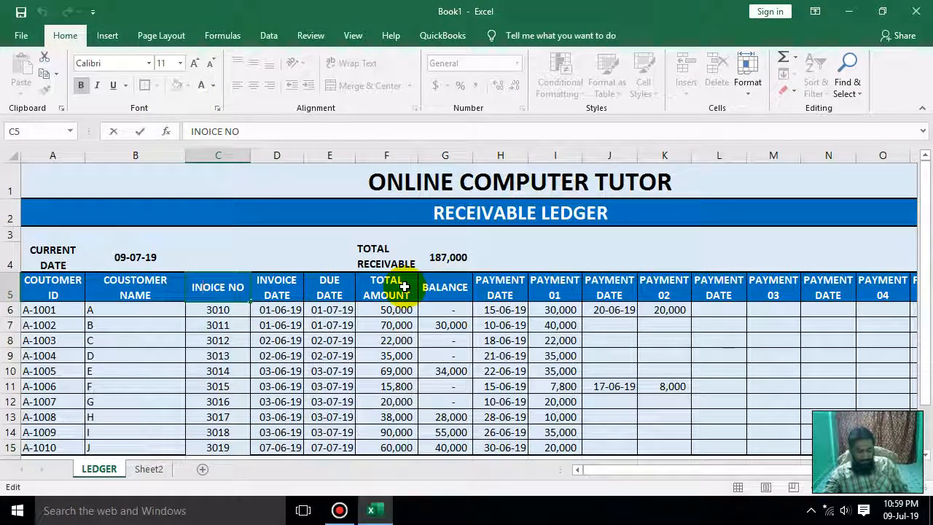
left_click(368, 340)
- Copy the INVOICE NO, INVOICE DATE and DUE DATE headers from LEDGER to D4 of Sheet2, keeping source column widths
left_click(212, 287)
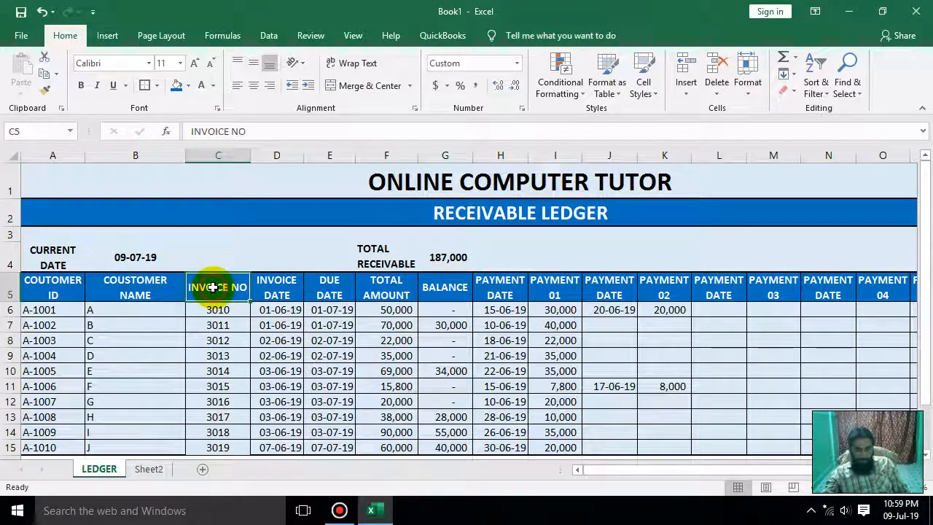
left_click_drag(212, 287, 330, 297)
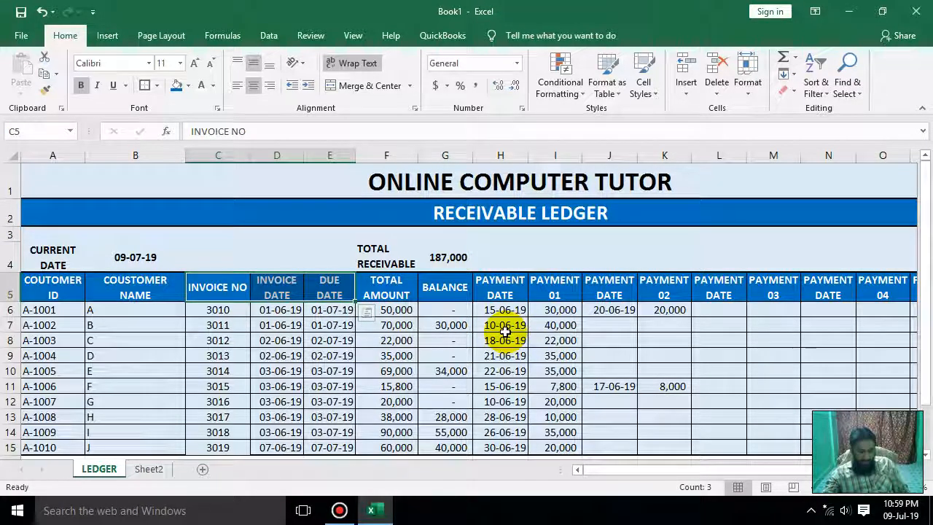
key("ctrl+c")
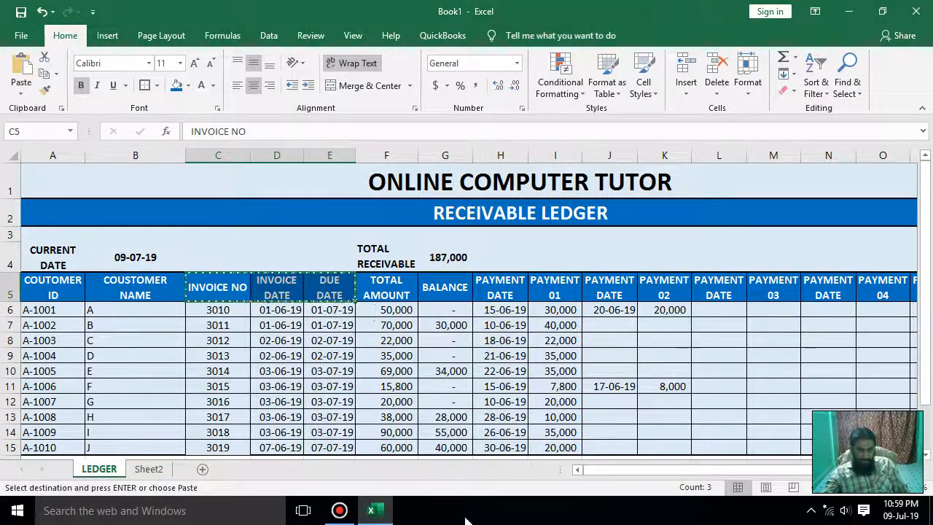
left_click(149, 468)
left_click(190, 224)
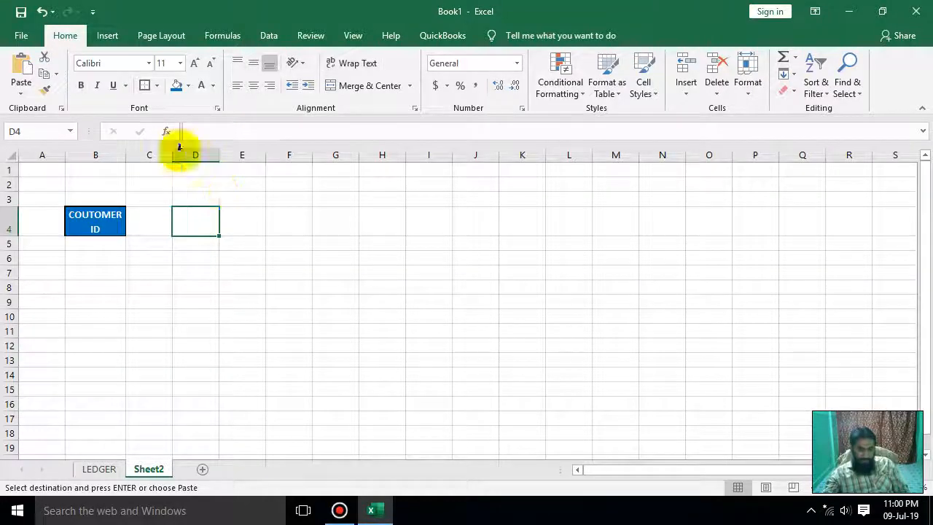
left_click(22, 89)
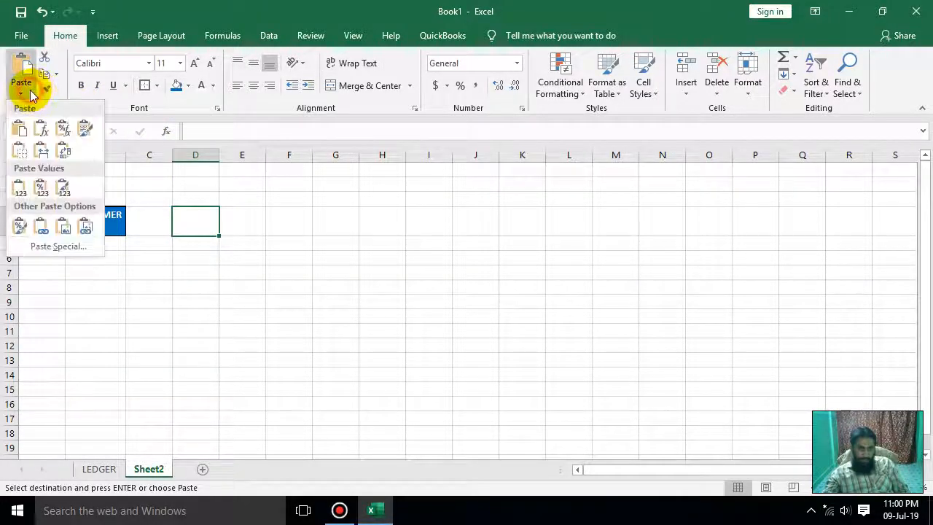
left_click(43, 150)
- Copy the COUSTOMER NAME header from LEDGER into C4 of Sheet2, keeping the source column width
left_click(101, 468)
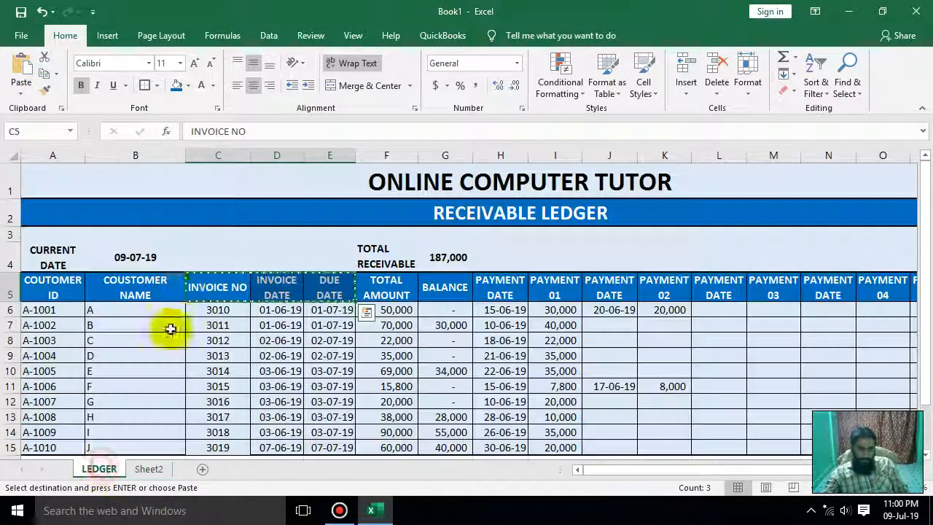
left_click(152, 286)
left_click(148, 468)
left_click(137, 212)
left_click(22, 89)
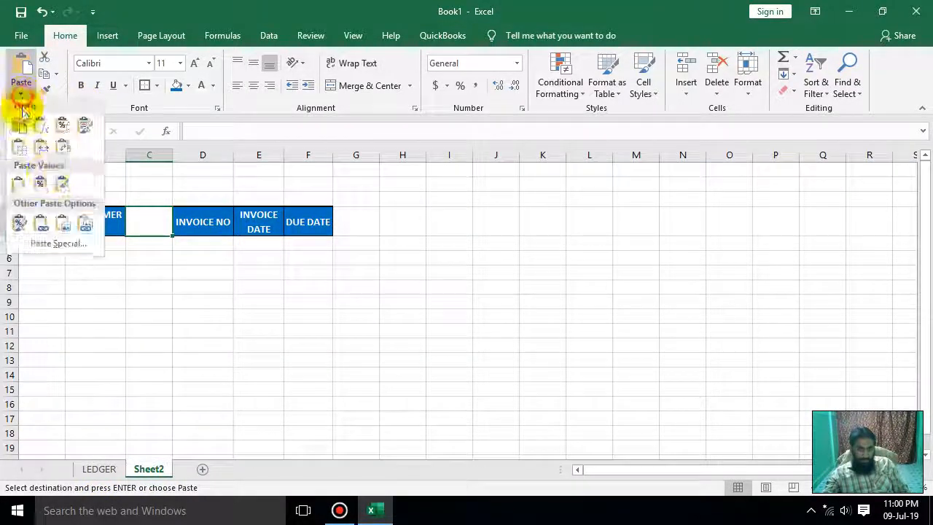
left_click(42, 151)
left_click(266, 304)
left_click(390, 232)
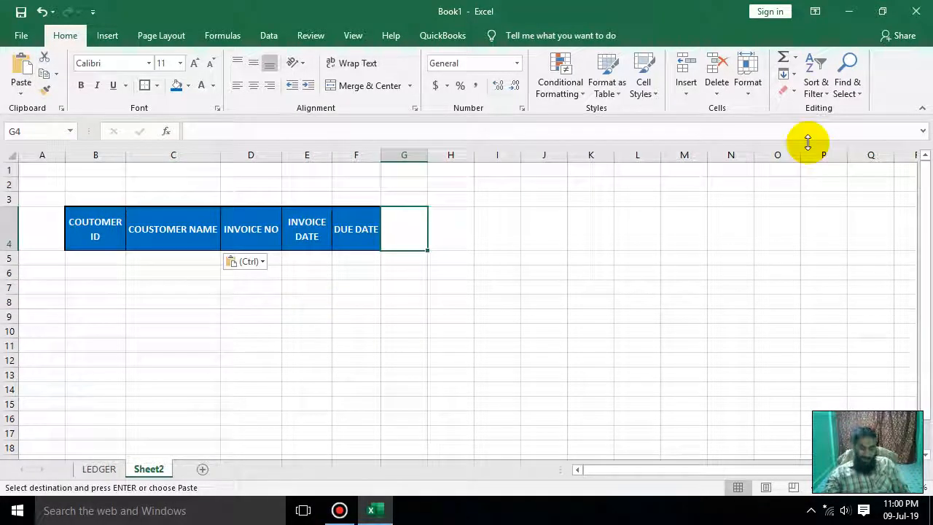
type("TOTAL AMOUNT")
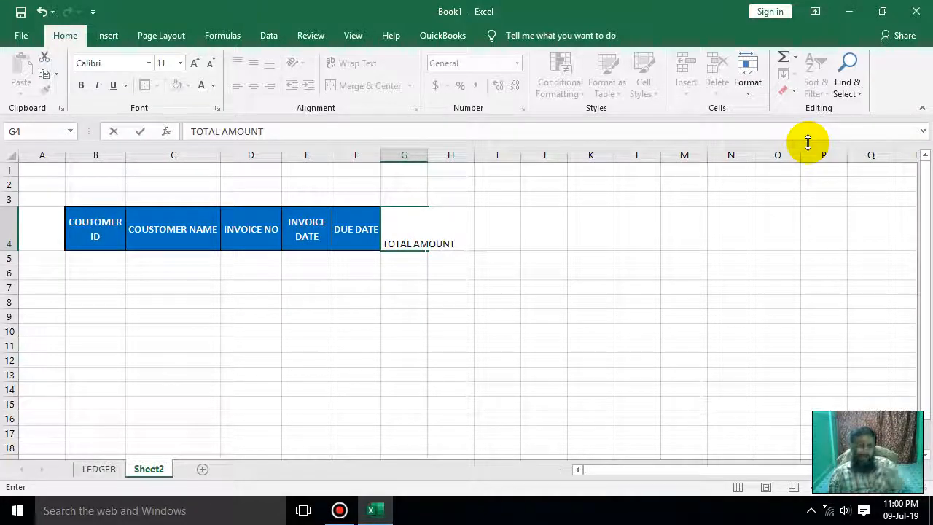
key("Escape")
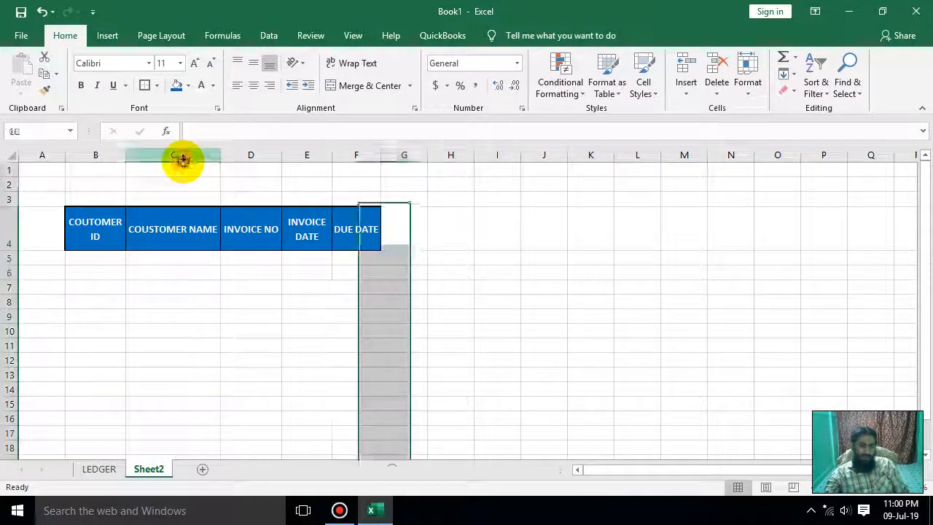
- Delete column C from Sheet2 and narrow the INVOICE NO column so its header wraps onto two lines
right_click(182, 160)
left_click(219, 277)
left_click(223, 276)
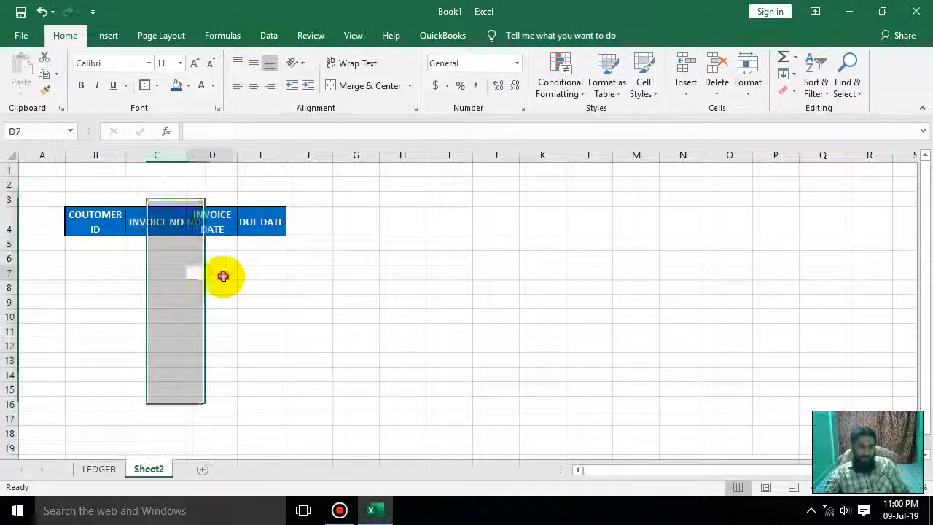
left_click_drag(185, 162, 180, 157)
left_click(208, 228)
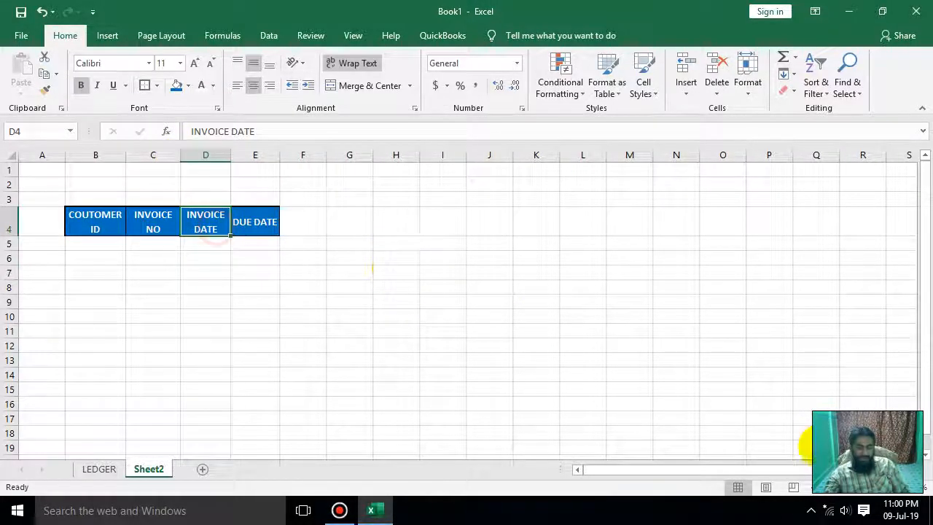
- Enter the header BALANCE AMOUNT in F4 of Sheet2
left_click(877, 488)
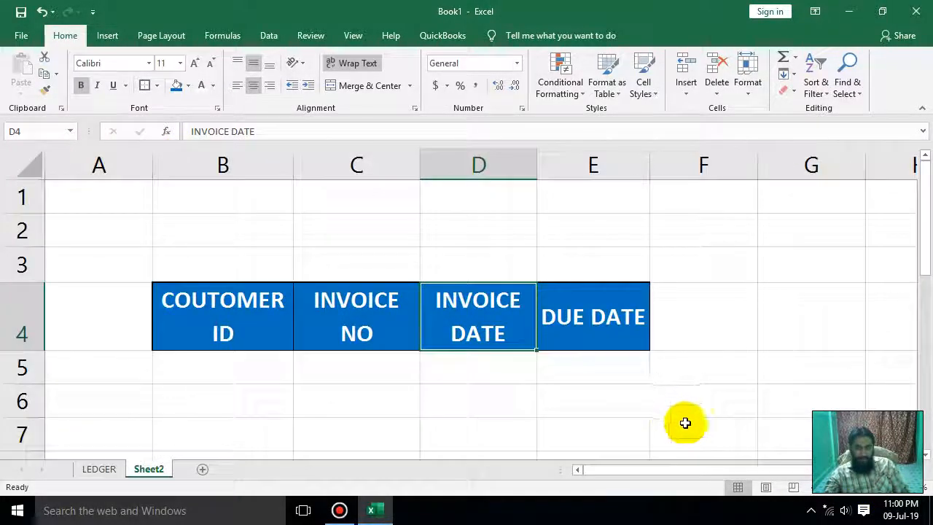
left_click_drag(924, 257, 927, 287)
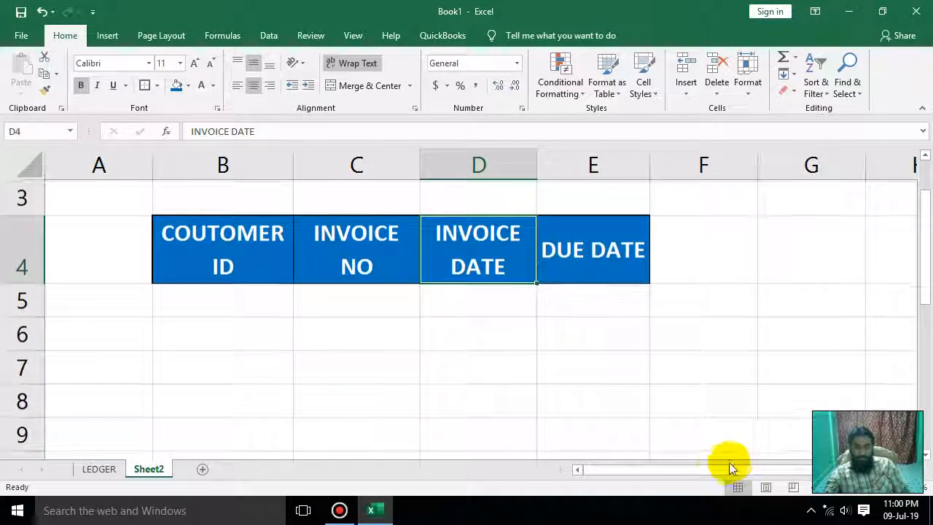
left_click_drag(729, 468, 718, 469)
left_click(678, 250)
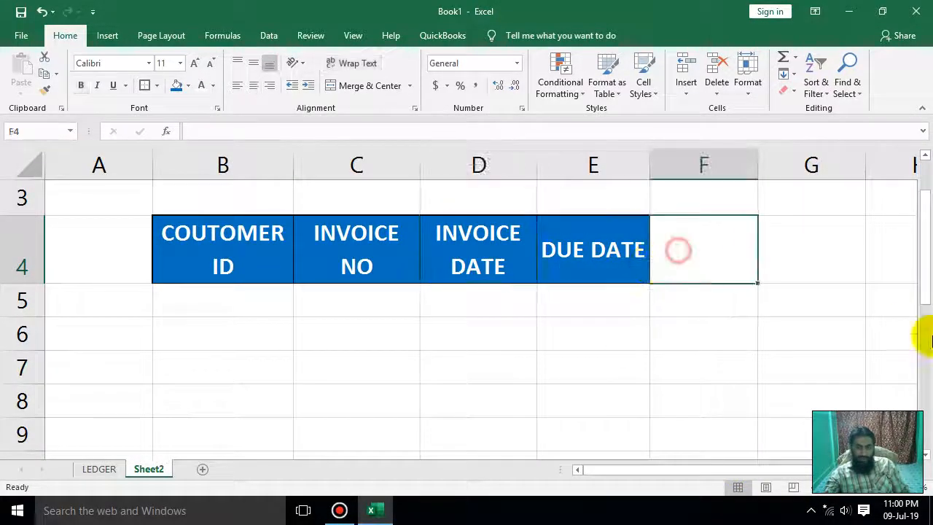
type("BALANC")
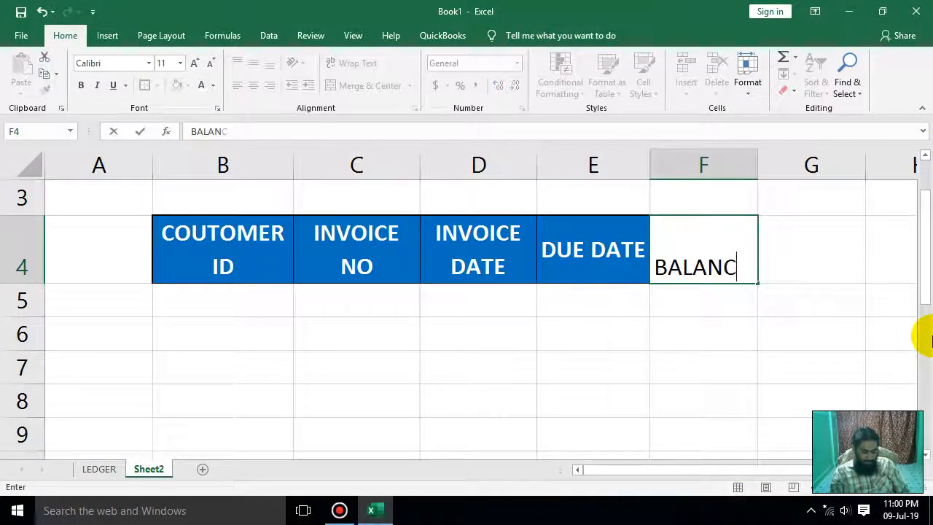
type("E AMOUNT")
key("Tab")
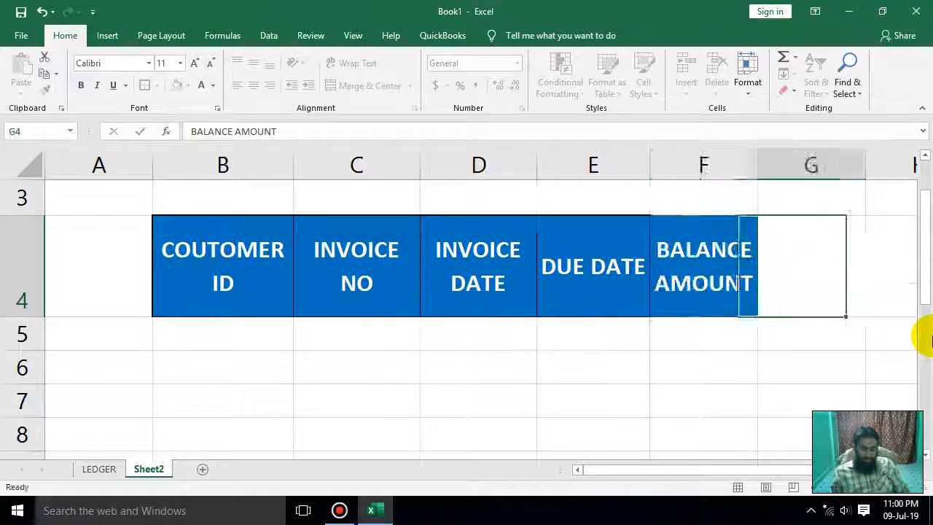
- Add the header DAYS PAST DUE DATE in G4 and widen column G so the header wraps onto two lines
type("DAYS")
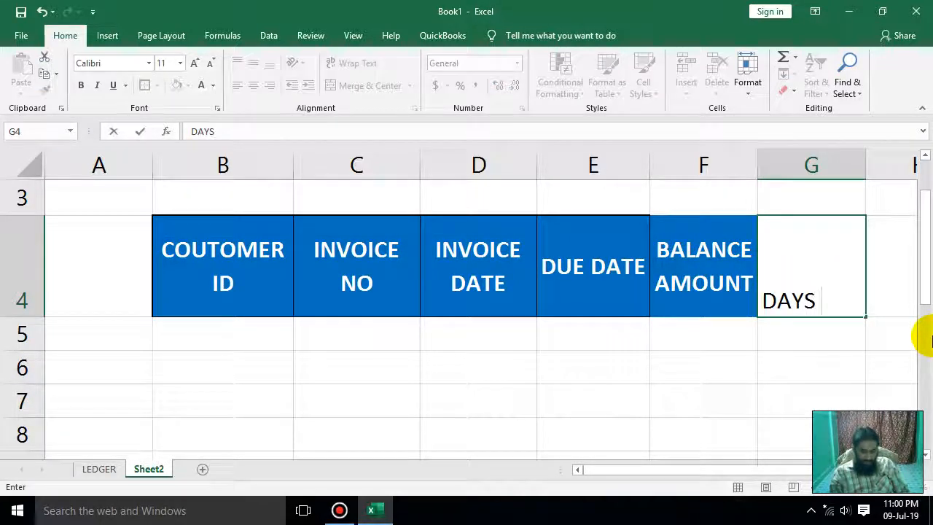
type(" PAST DUE DATE")
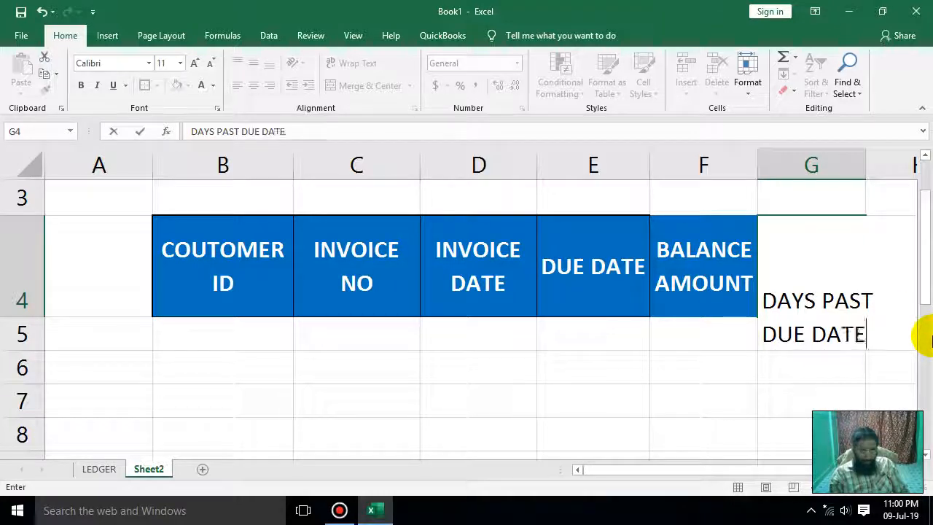
key("Return")
key("Right")
key("Up")
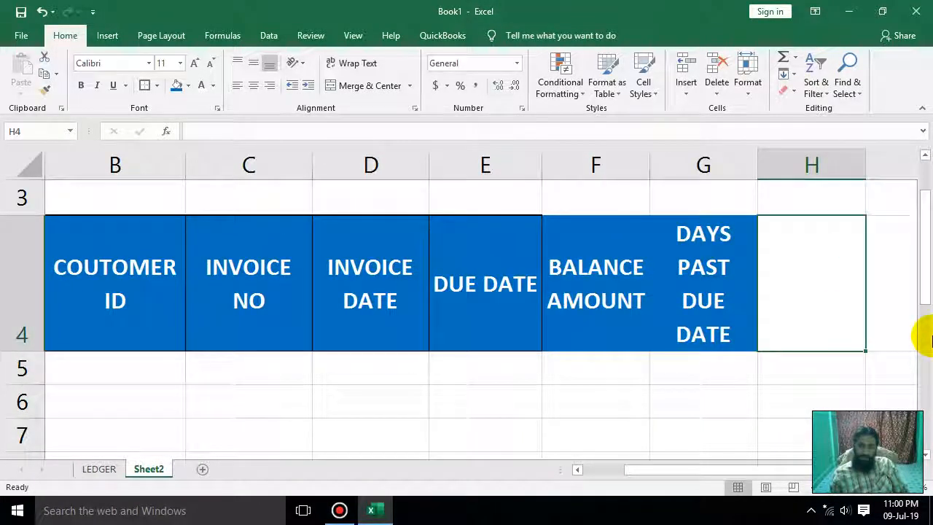
left_click_drag(757, 157, 783, 162)
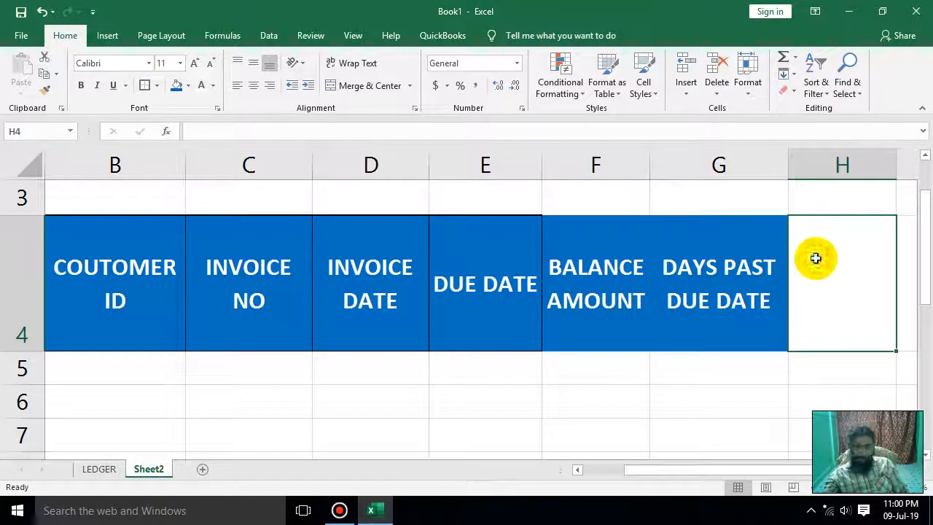
- Add the header REMARKS in H4, widening column H to fit it on one line and reducing the height of row 4
type("REMARK")
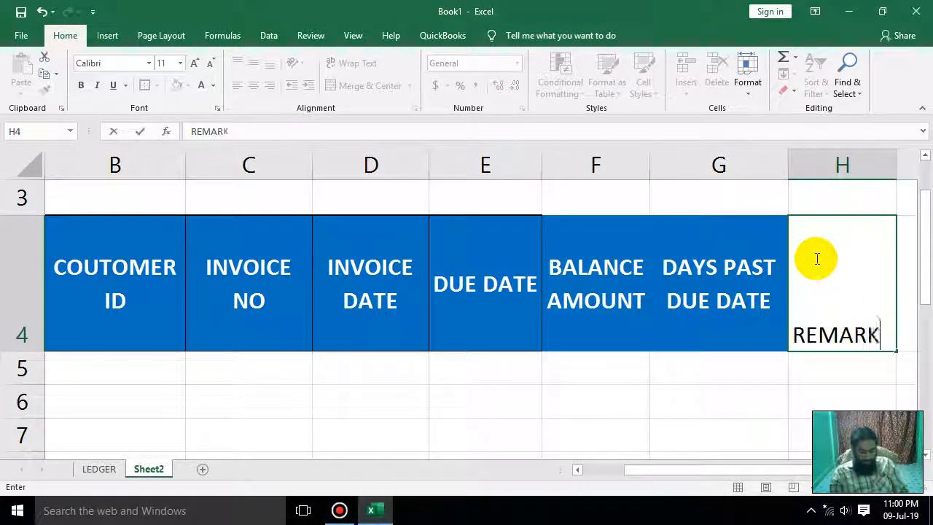
type("S")
key("Return")
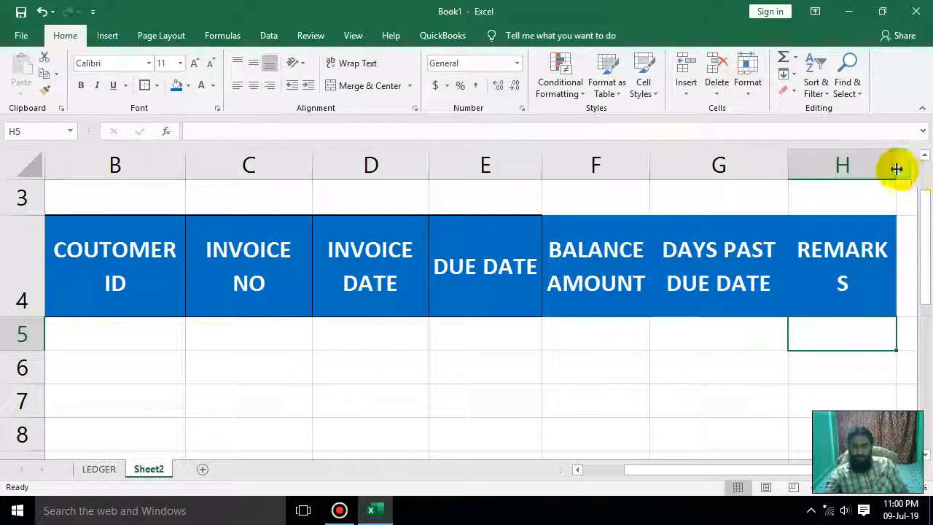
left_click_drag(896, 168, 917, 169)
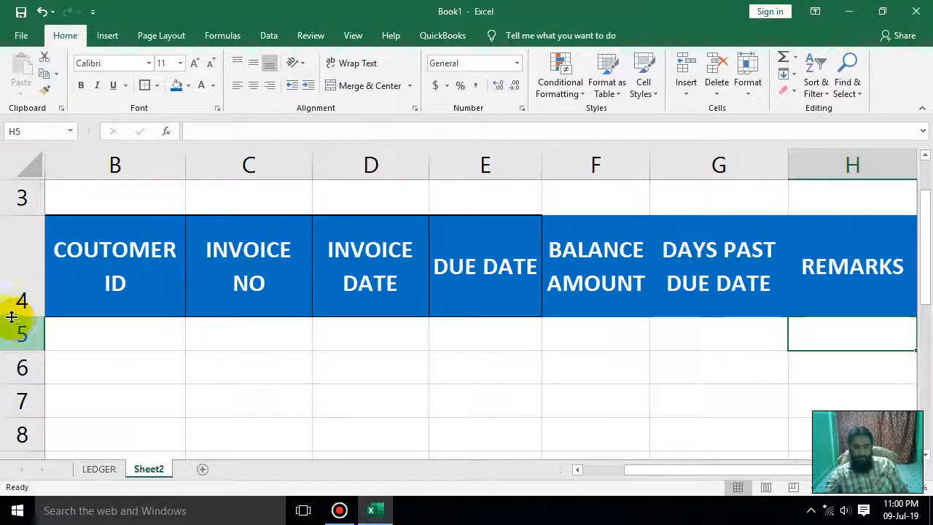
left_click_drag(13, 316, 15, 282)
- Apply list data validation to B5 with the LEDGER customer IDs =LEDGER!$A$6:$A$15 as its source
left_click(159, 340)
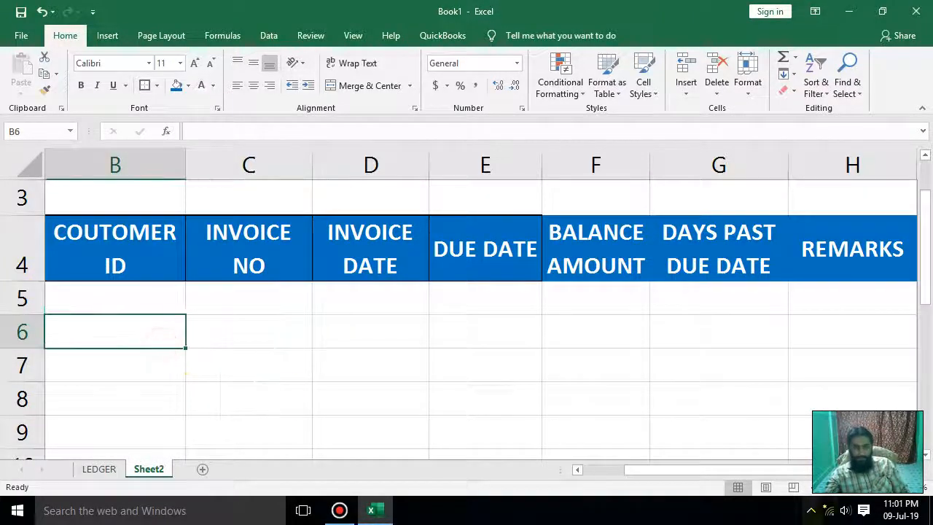
scroll(693, 462, "left", 2)
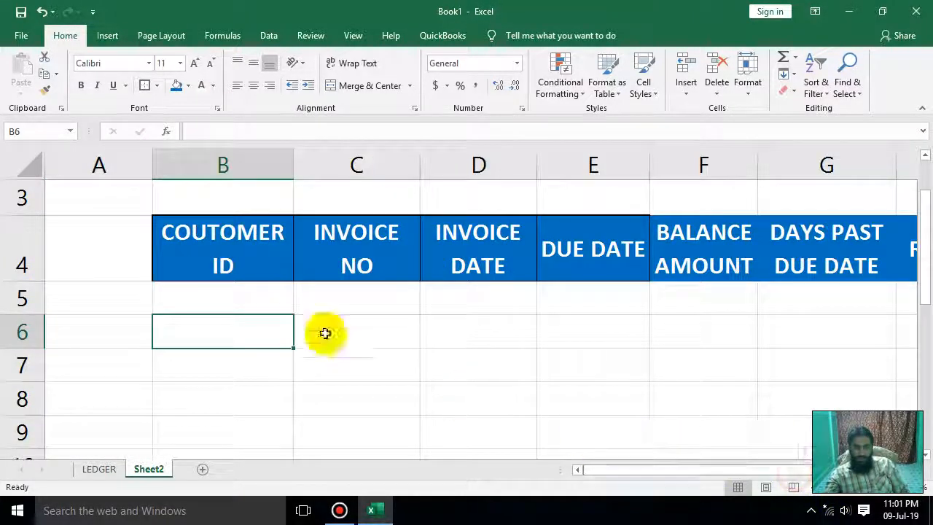
left_click(183, 292)
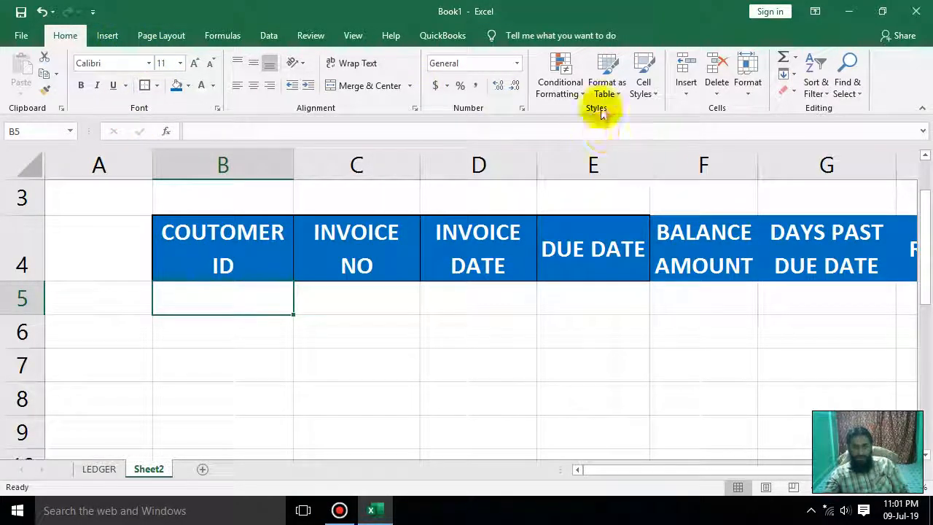
left_click(269, 36)
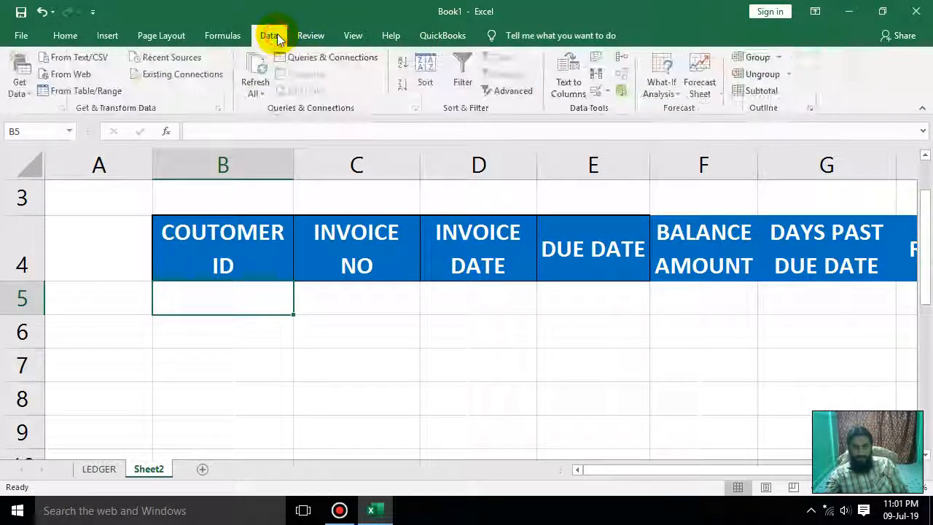
left_click(597, 97)
left_click(312, 322)
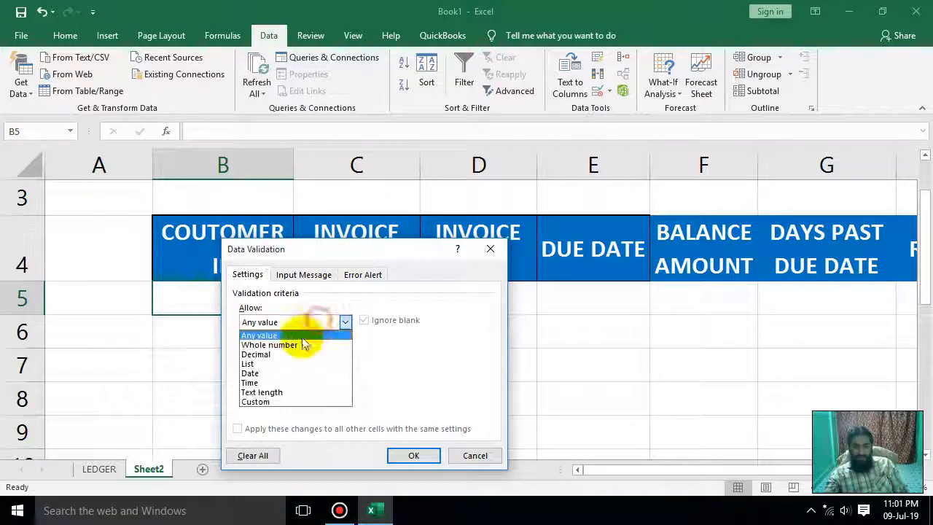
left_click(282, 363)
left_click(352, 381)
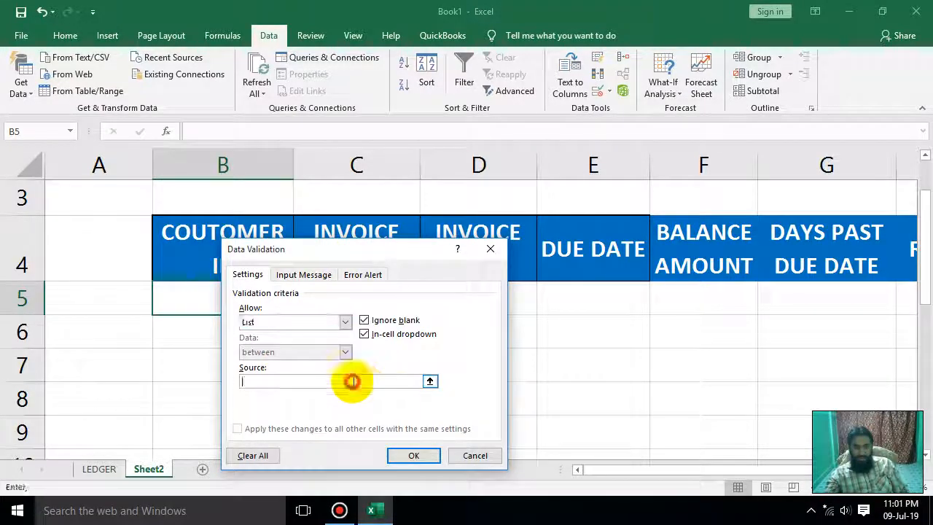
left_click(97, 469)
left_click_drag(49, 309, 44, 447)
left_click(414, 455)
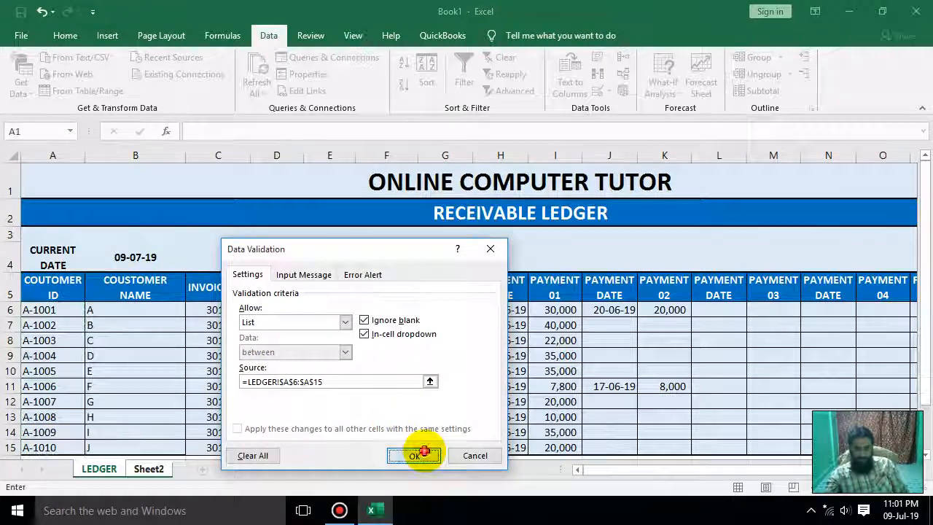
- Choose A-1002 from the customer ID list in B5
left_click(299, 307)
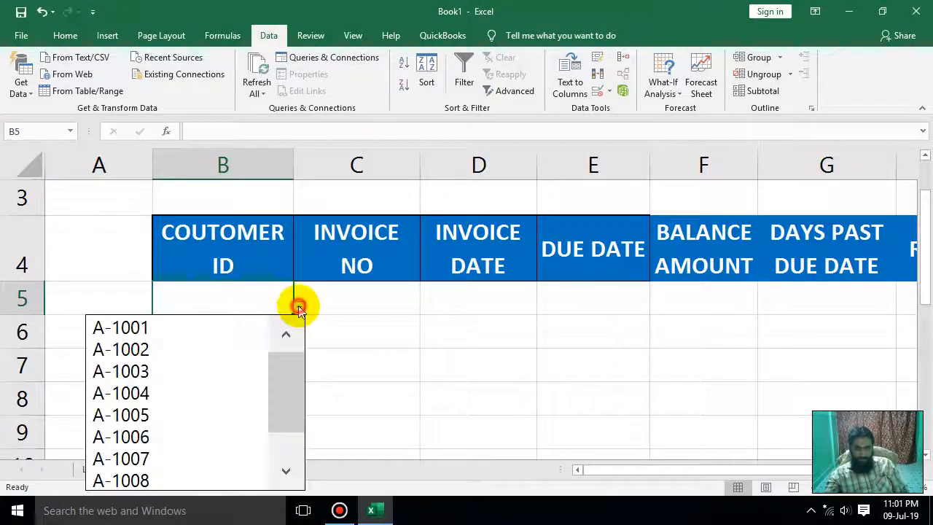
left_click(206, 341)
left_click(299, 311)
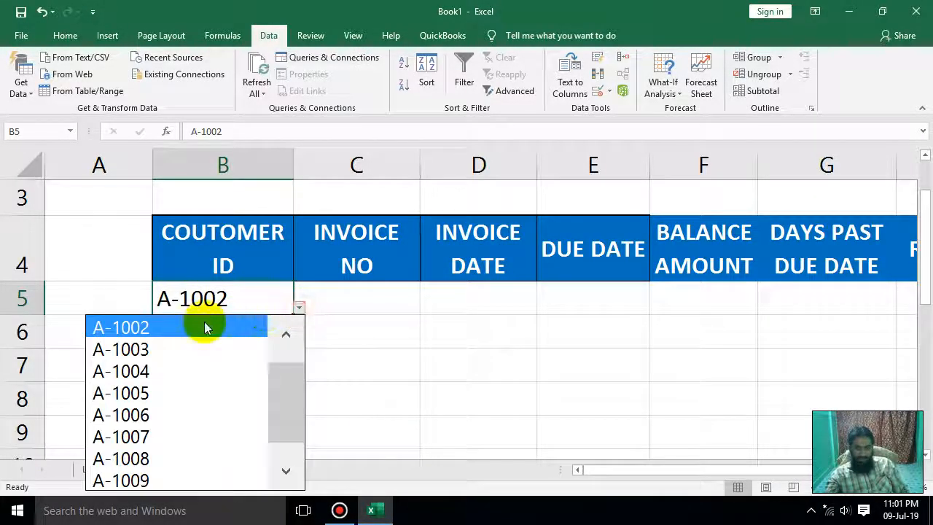
left_click(199, 325)
scroll(204, 335, "up", 1)
- Change the customer ID in B5 to A-1001 and fill the ID series down column B
left_click(299, 373)
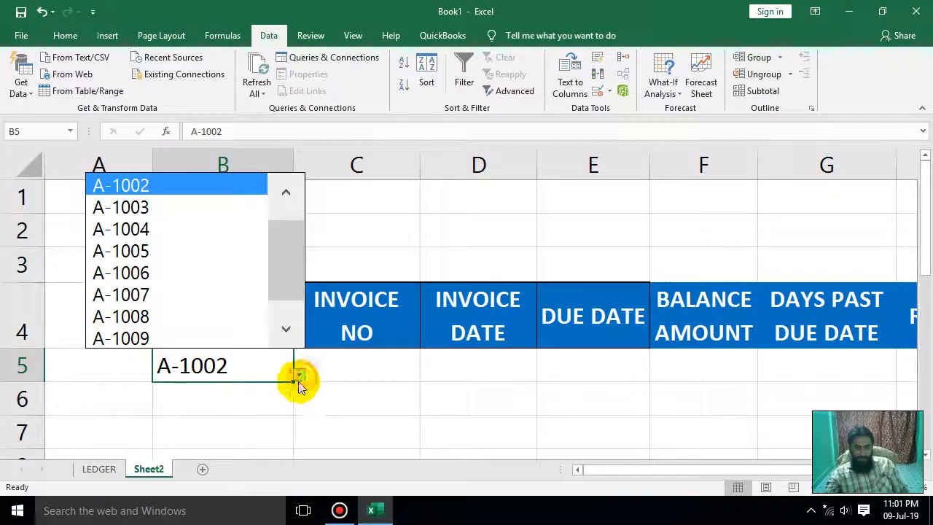
scroll(284, 269, "up", 1)
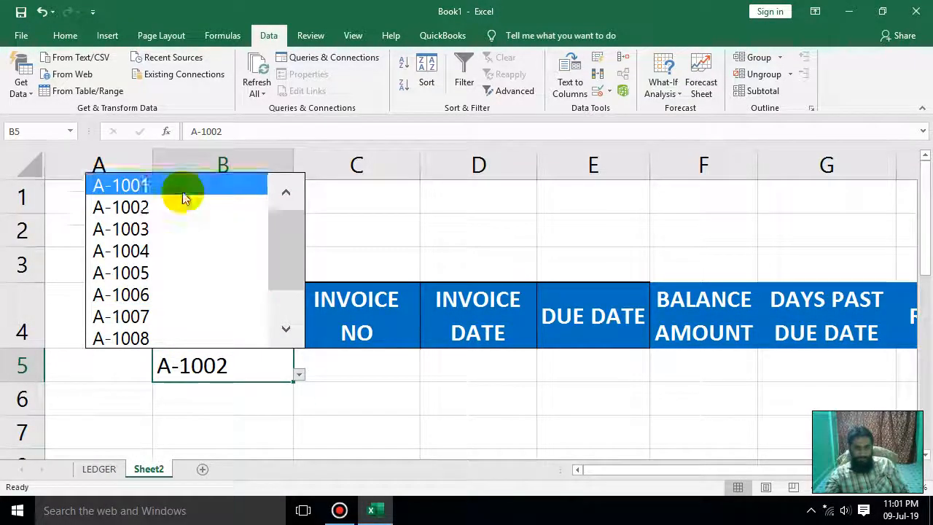
left_click(184, 191)
mouse_move(293, 382)
left_mouse_down()
mouse_move(296, 475)
mouse_move(283, 347)
mouse_move(285, 373)
left_mouse_up()
scroll(422, 368, "up", 3)
scroll(359, 286, "down", 1)
- Enter =VLOOKUP(B5,LEDGER!A5:G15,2,0) in C5 under INVOICE NO
left_click(355, 264)
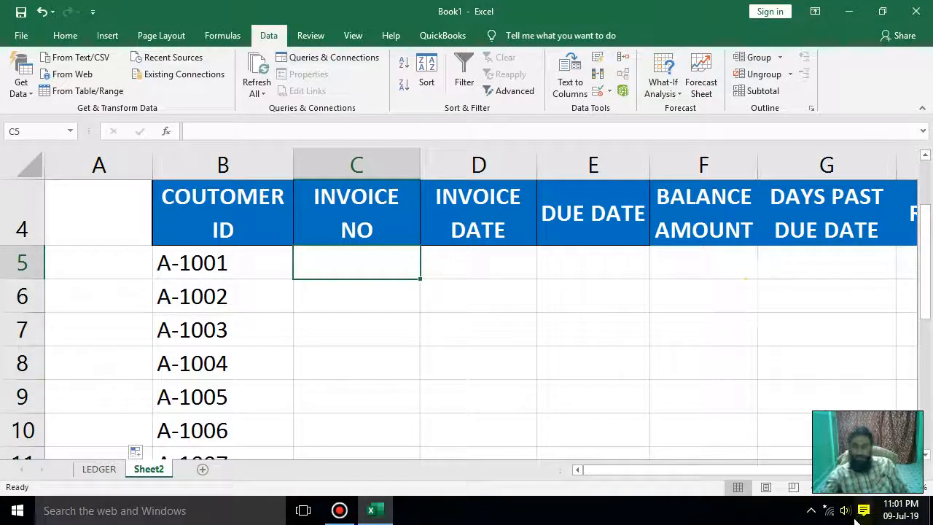
left_click_drag(870, 487, 863, 487)
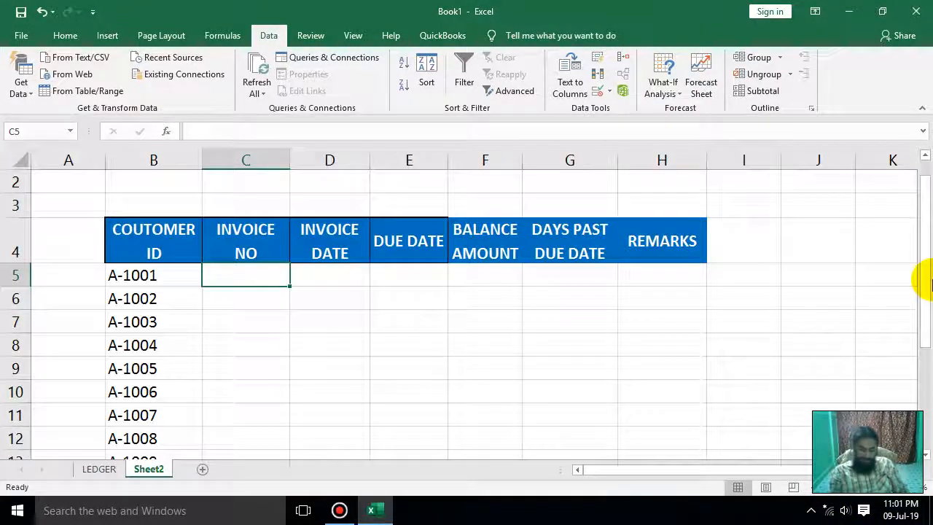
type("=VLOOKUP")
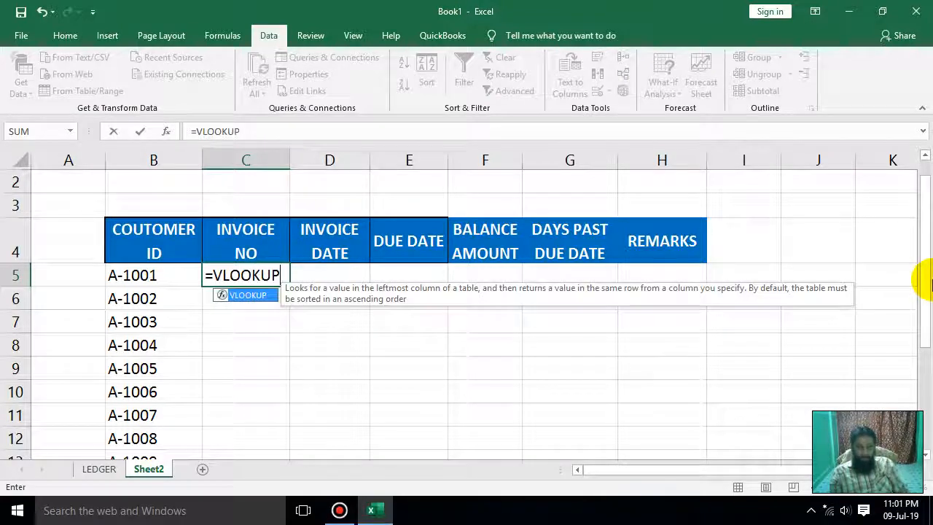
type("(")
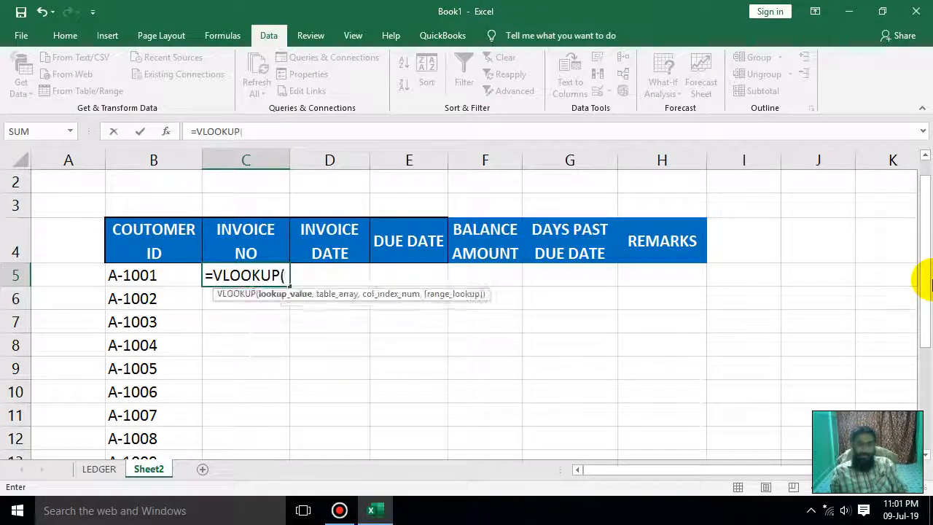
left_click(164, 277)
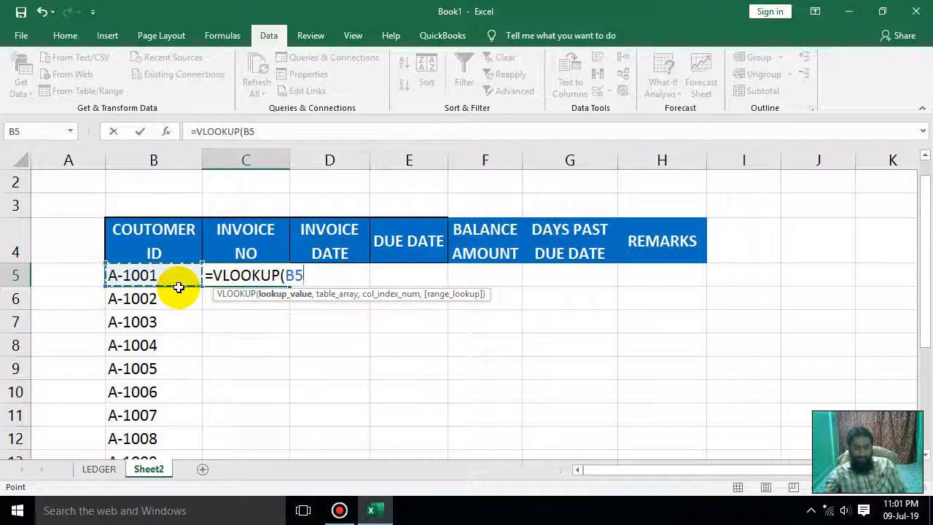
left_click(94, 470)
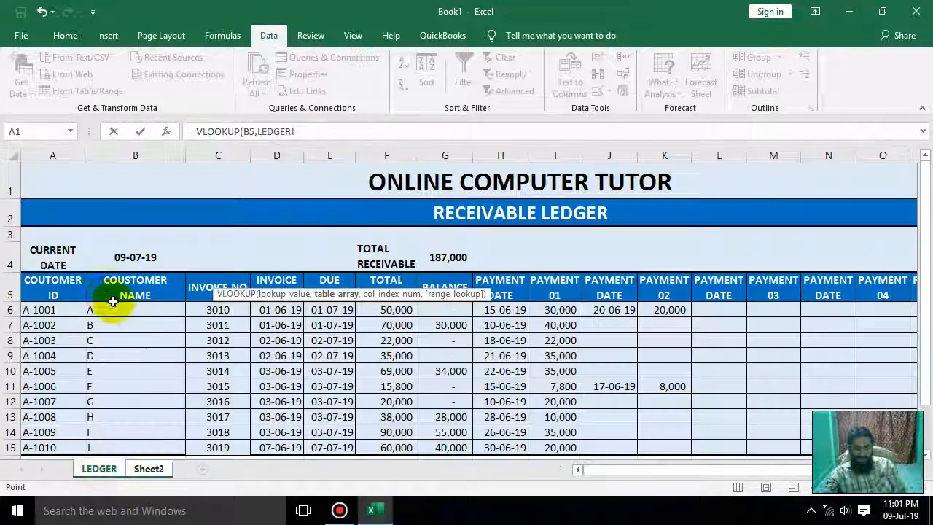
left_click_drag(48, 292, 437, 368)
left_click(366, 131)
type(",")
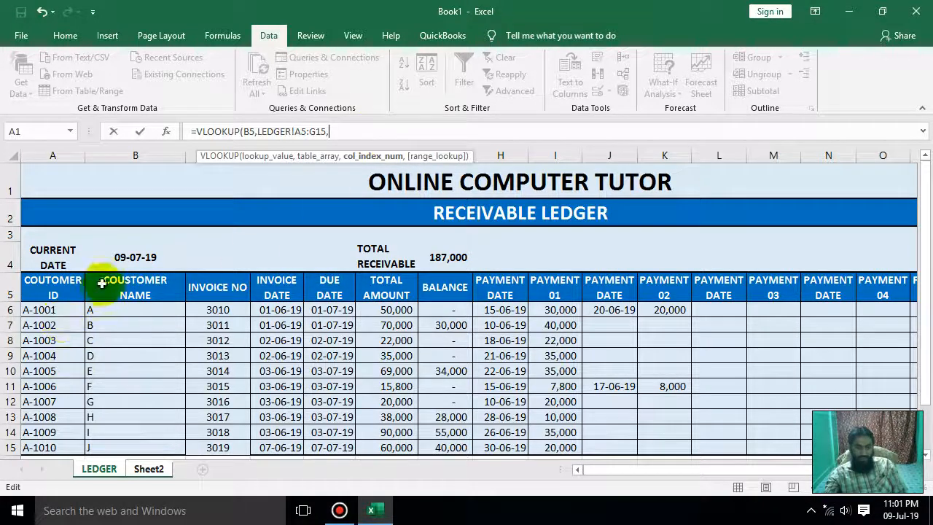
type("2,0)")
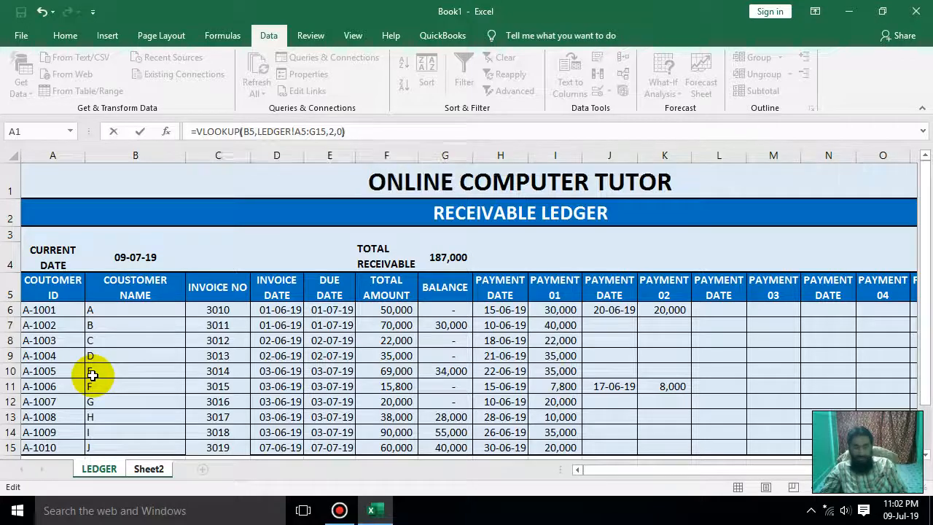
key("Return")
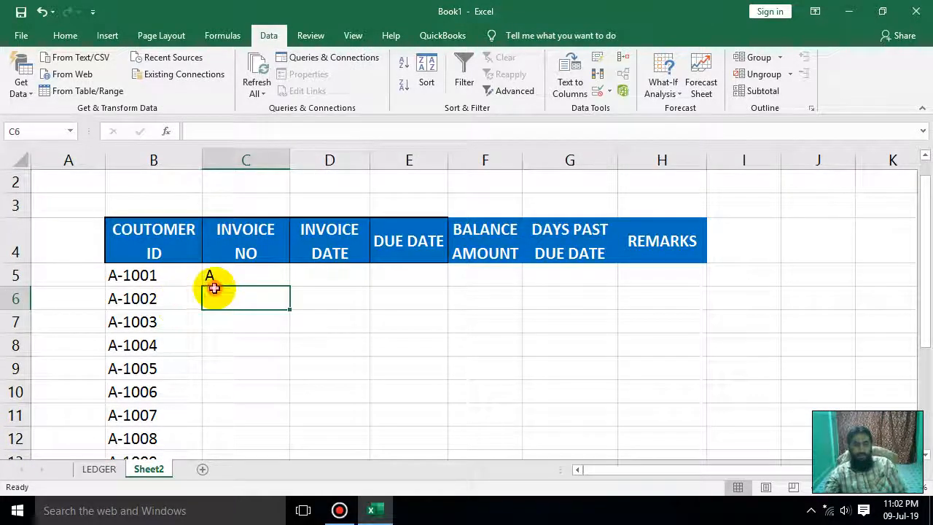
- Copy the VLOOKUP formula text from C5 into D5 under INVOICE DATE and set its column index to 3
left_click(232, 274)
double_click(231, 274)
left_click_drag(438, 277, 198, 267)
key("ctrl+c")
key("Return")
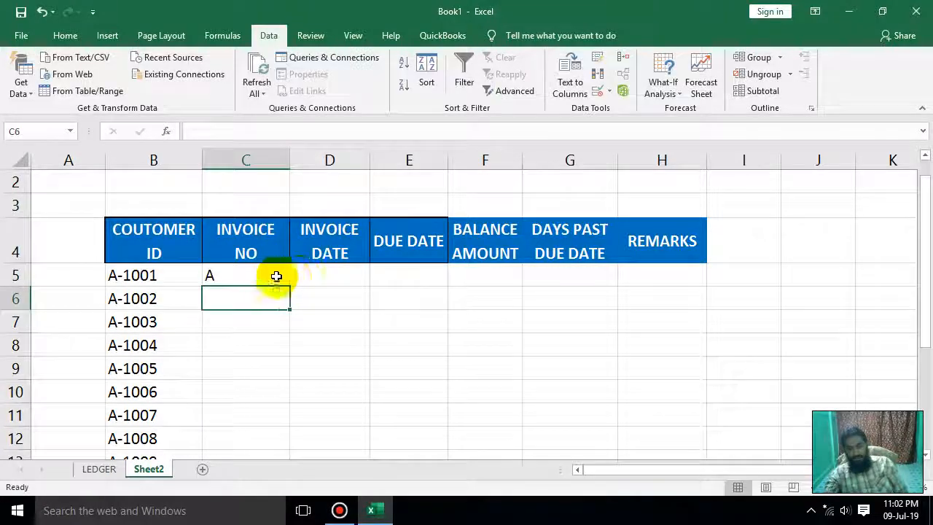
left_click(314, 269)
key("F2")
key("ctrl+v")
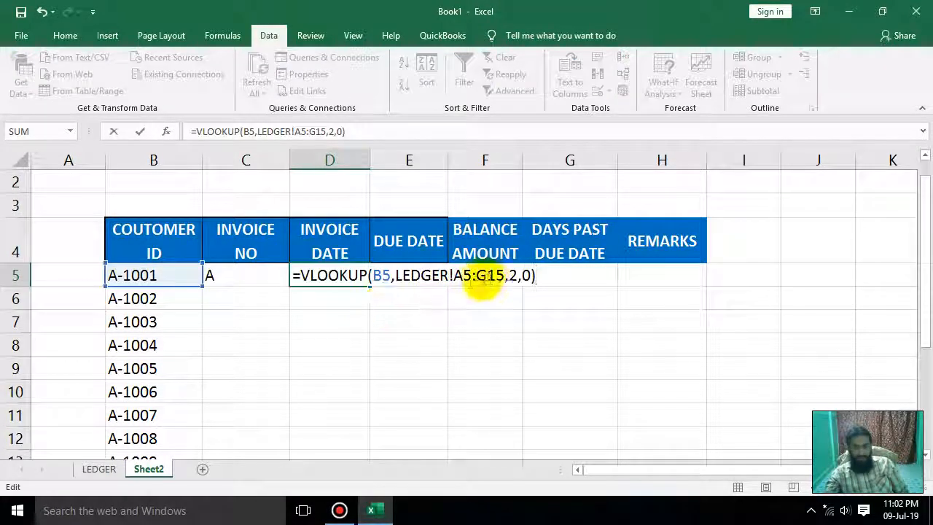
left_click(510, 274)
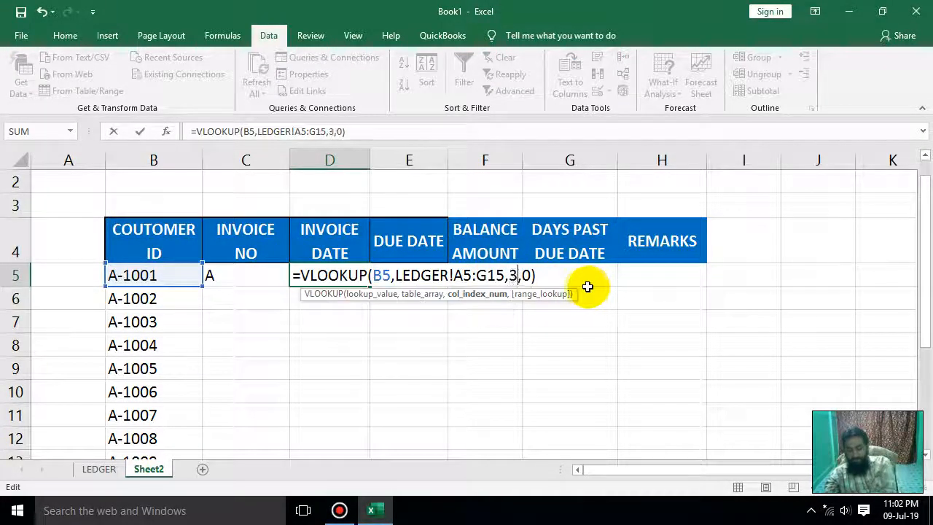
type("3")
key("Return")
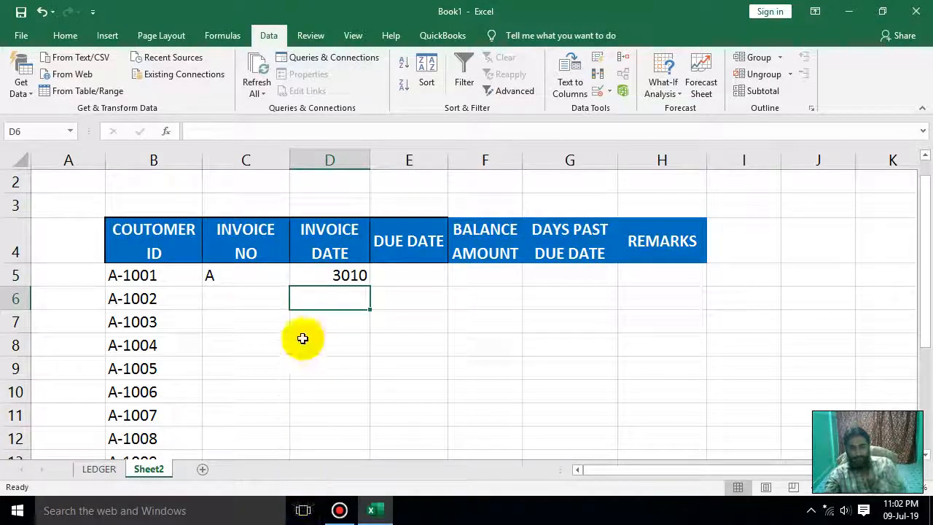
- Change the column index of the VLOOKUP in C5 to 3 so it returns the invoice number
left_click(250, 274)
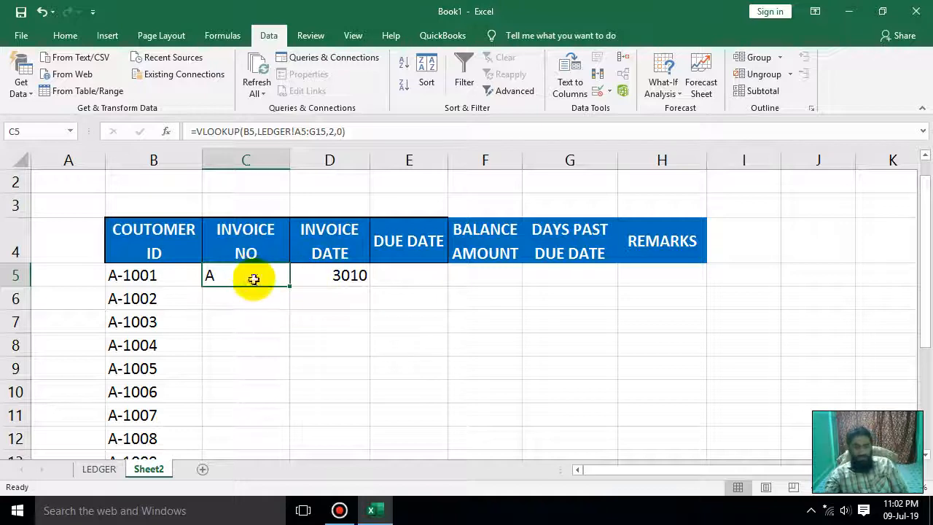
double_click(250, 275)
left_click(430, 275)
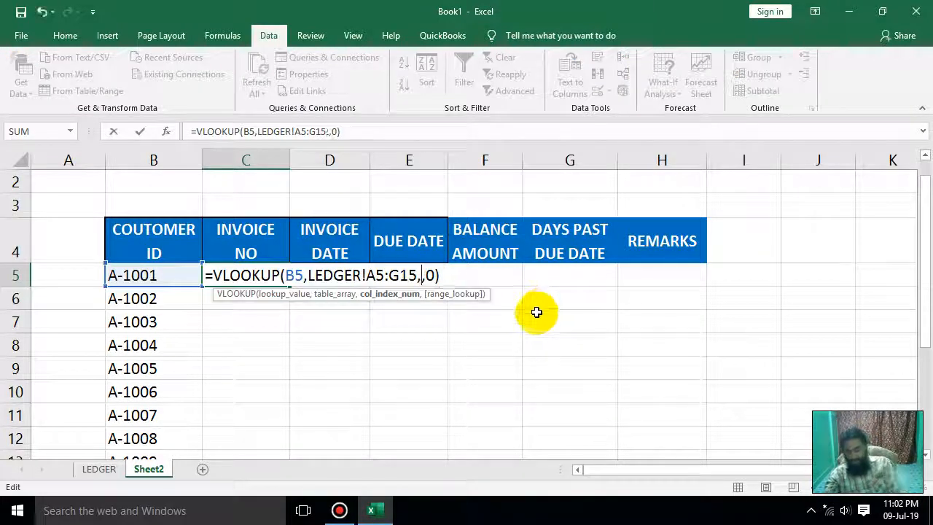
key("Return")
- Change the column index of the VLOOKUP in D5 to 4 so it returns the invoice date
left_click(343, 274)
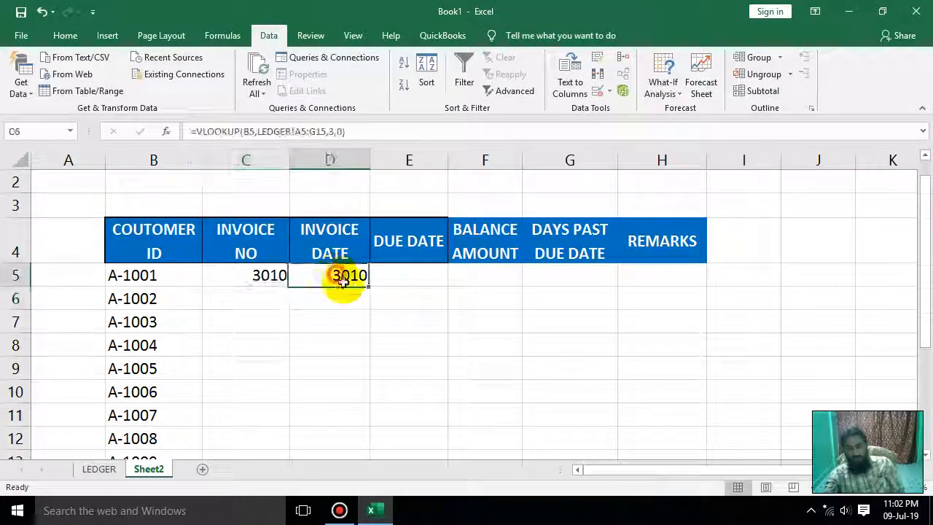
key("F2")
left_click(514, 274)
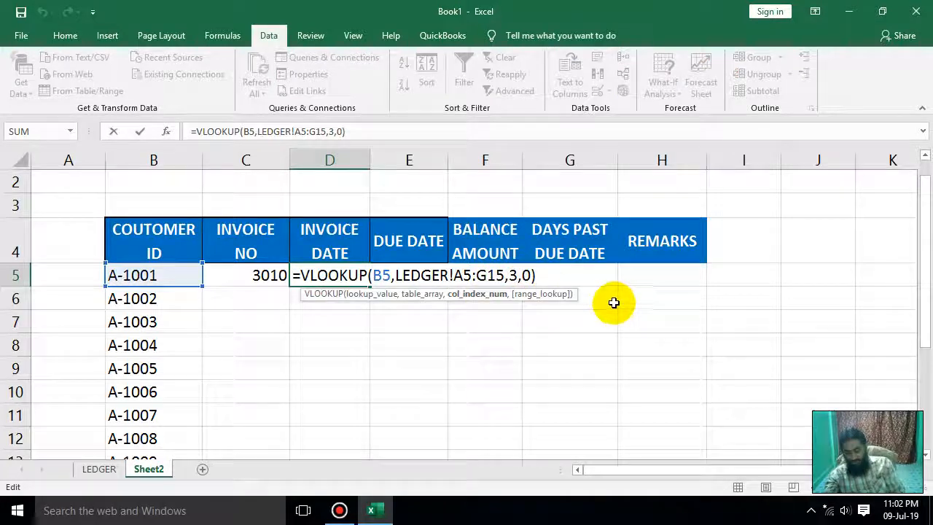
key("Return")
- Format the invoice date in D5 as Short Date
left_click(423, 269)
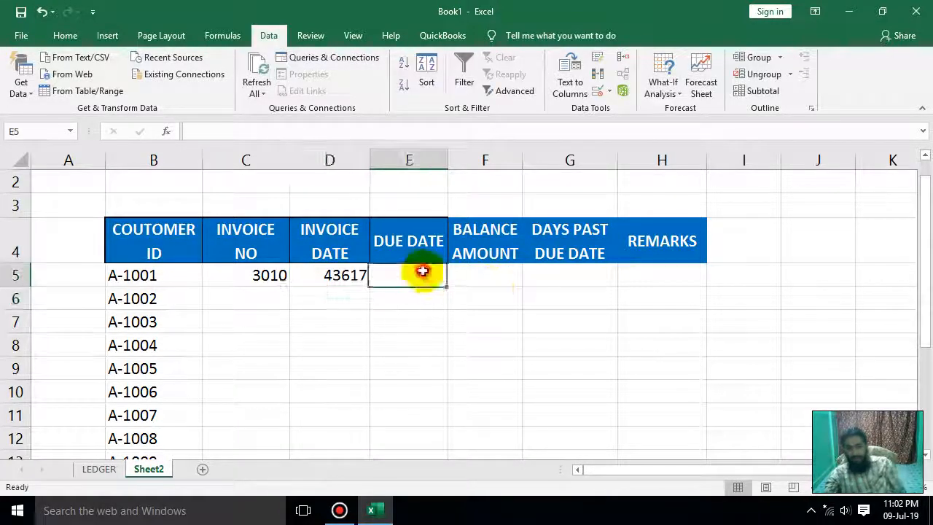
left_click(329, 279)
left_click(67, 35)
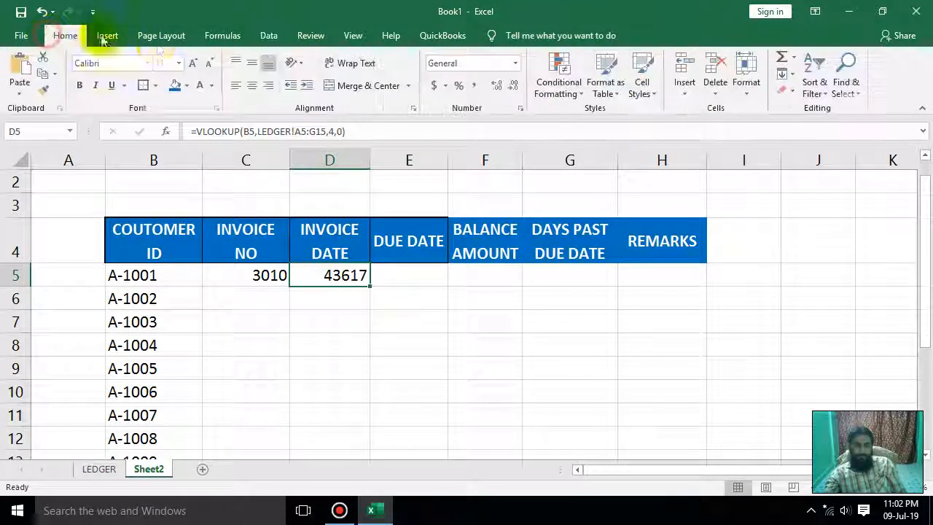
left_click(517, 64)
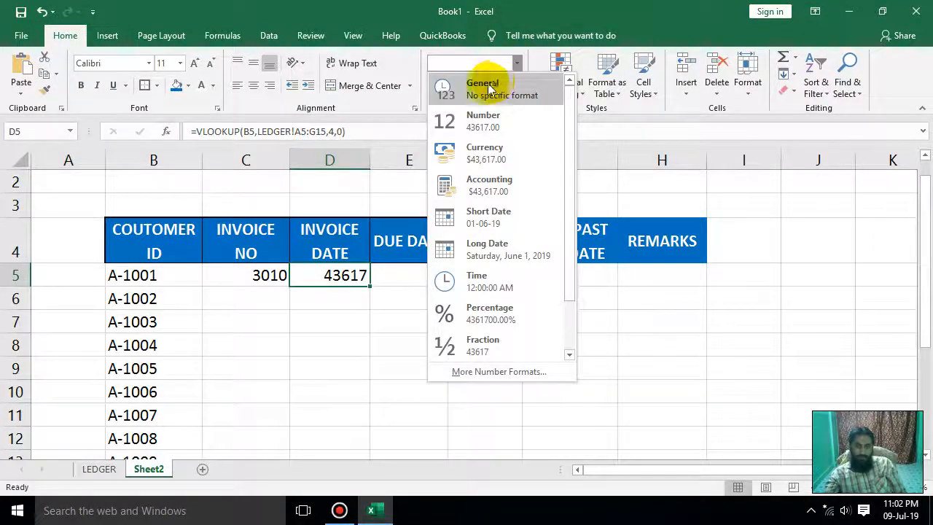
left_click(503, 83)
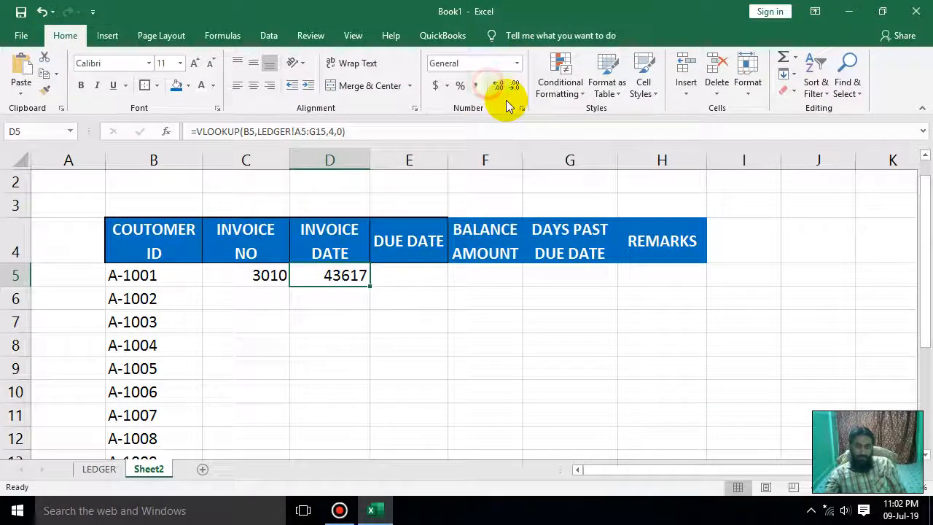
left_click(519, 66)
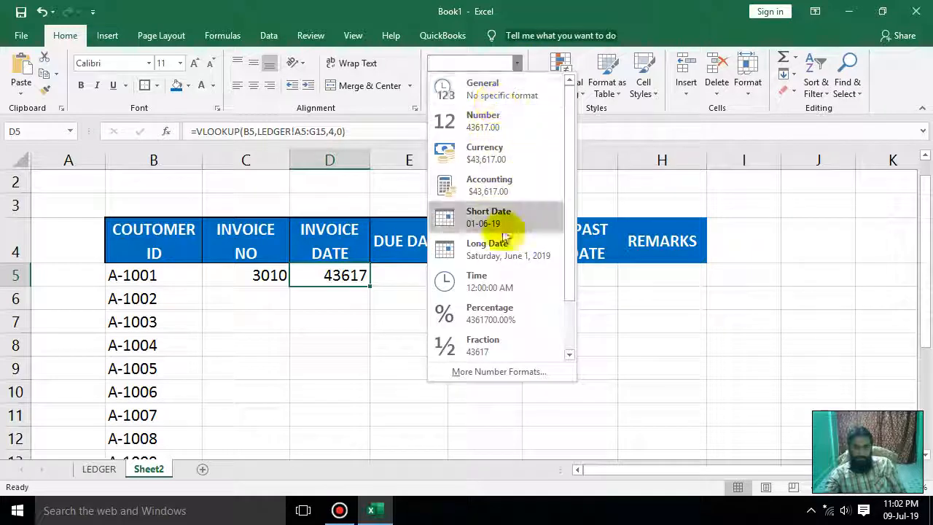
left_click(526, 223)
- Enter =VLOOKUP(B5,LEDGER!A5:G15,5,0) in E5 under DUE DATE
left_click(420, 282)
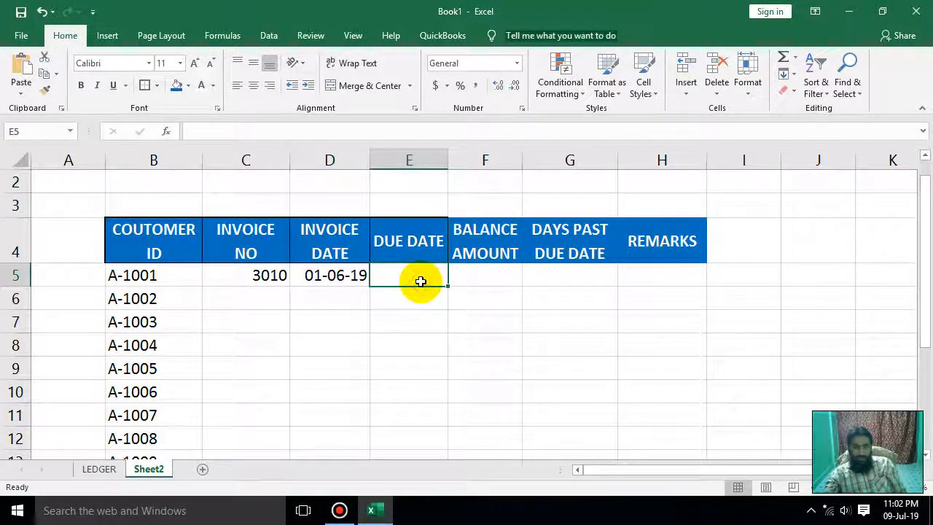
double_click(422, 282)
type("=VLOOKUP(B5,LEDGER!A5:G15,2,0)")
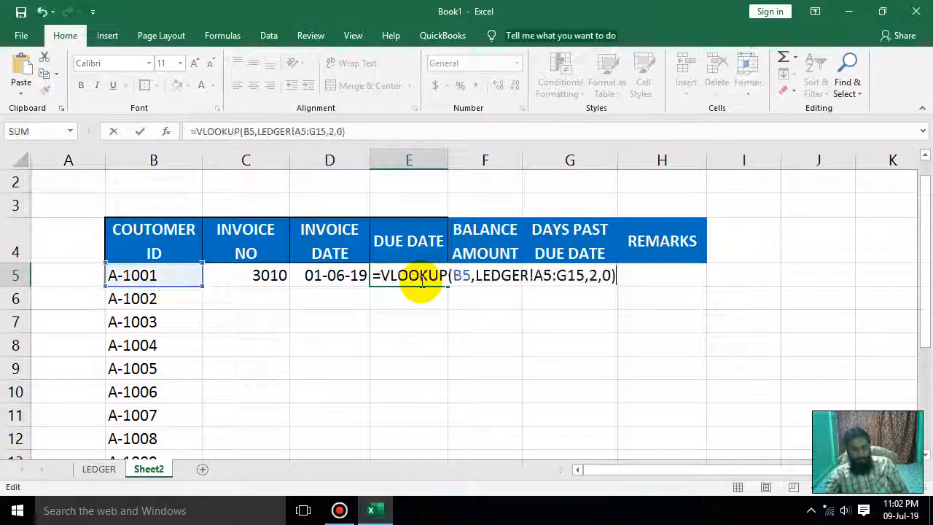
left_click(595, 276)
key("BackSpace")
type("5")
key("Return")
- Format the due date in E5 as Short Date
left_click(427, 277)
left_click(515, 63)
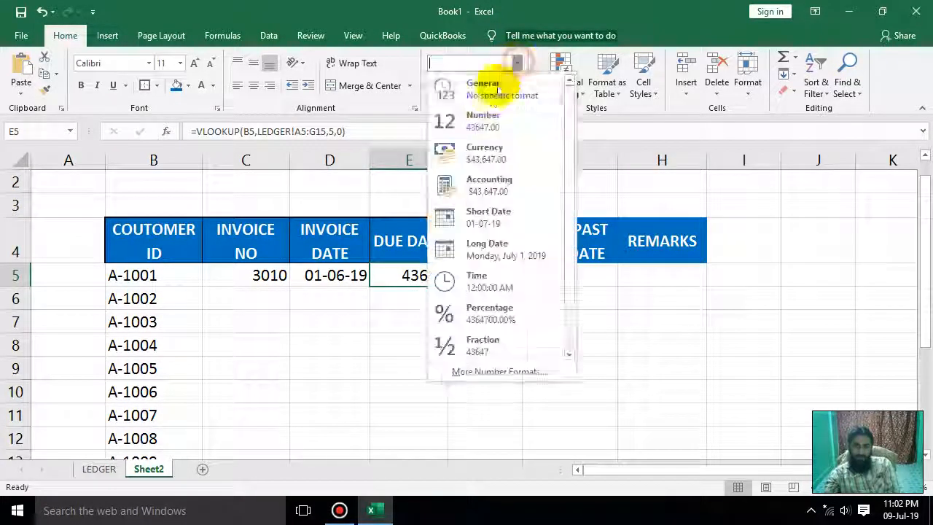
left_click(503, 212)
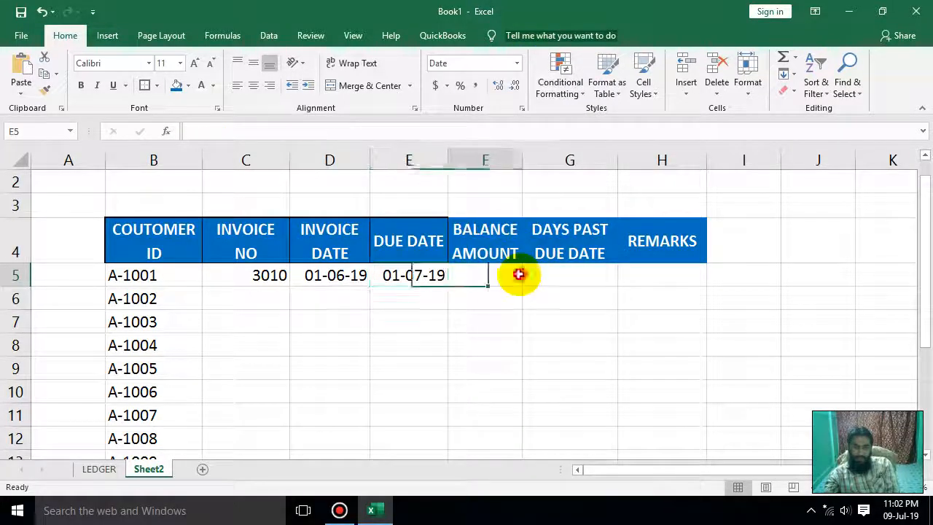
- Enter =VLOOKUP(B5,LEDGER!A5:G15,6,0) in F5 under BALANCE AMOUNT
left_click(517, 274)
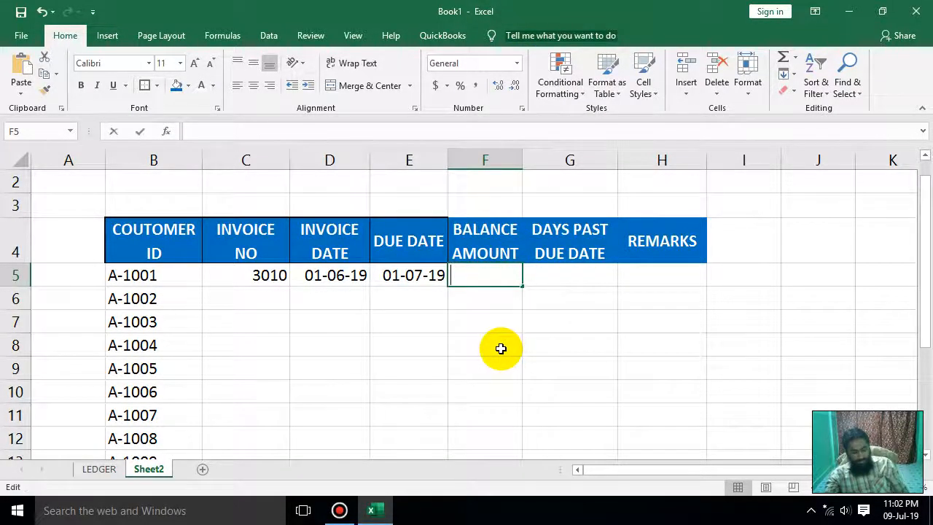
key("F2")
type("=VLOOKUP(B5,LEDGER!A5:G15,2,0)")
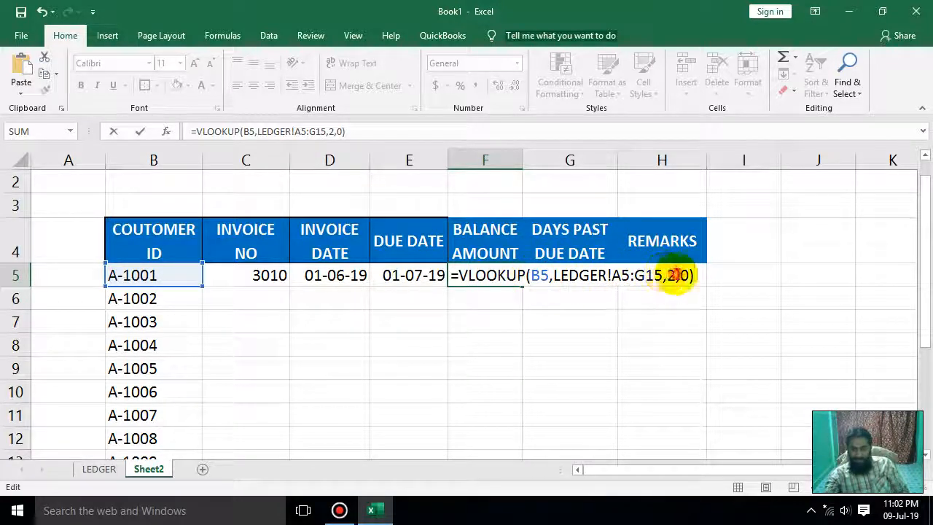
left_click(675, 274)
key("BackSpace")
key("Return")
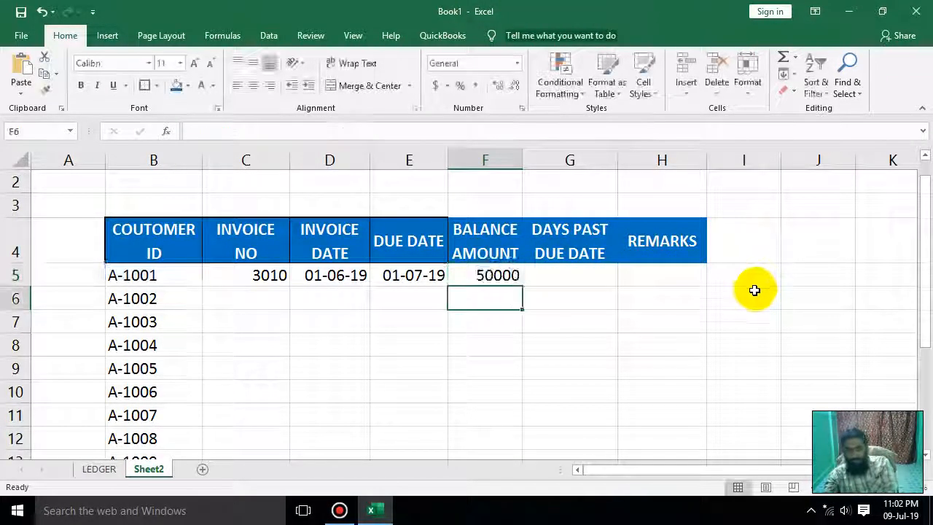
- Check F5's lookup against the LEDGER sheet, counting its columns from the customer ID towards the BALANCE column
left_click(485, 274)
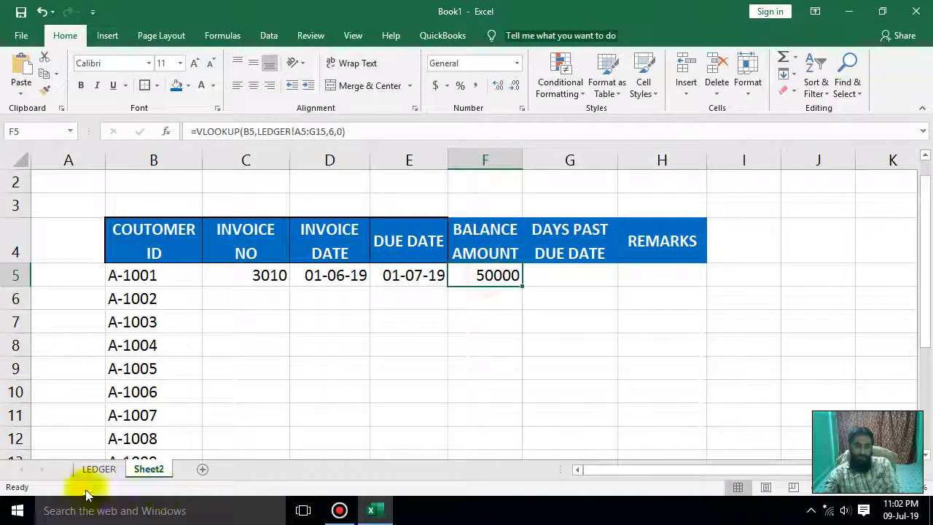
left_click(96, 468)
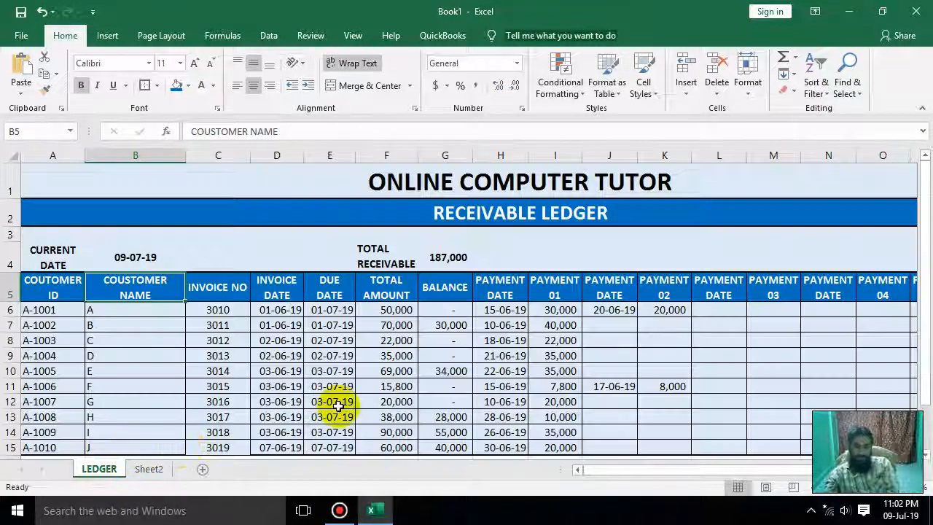
left_click(389, 312)
left_click(445, 312)
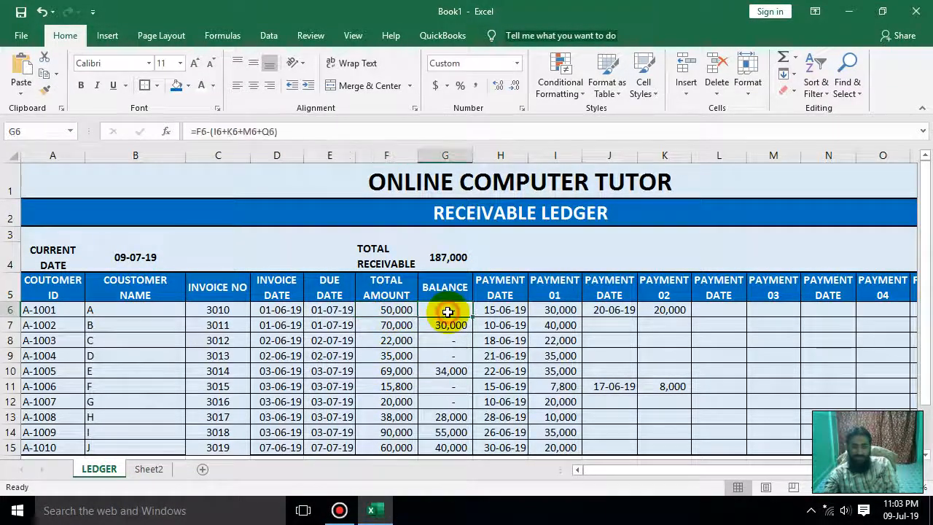
left_click(62, 325)
left_click(146, 325)
left_click(219, 325)
left_click(262, 325)
left_click(331, 323)
- Change the column index of the VLOOKUP in Sheet2's F5 to 7 so it returns the balance
left_click(149, 469)
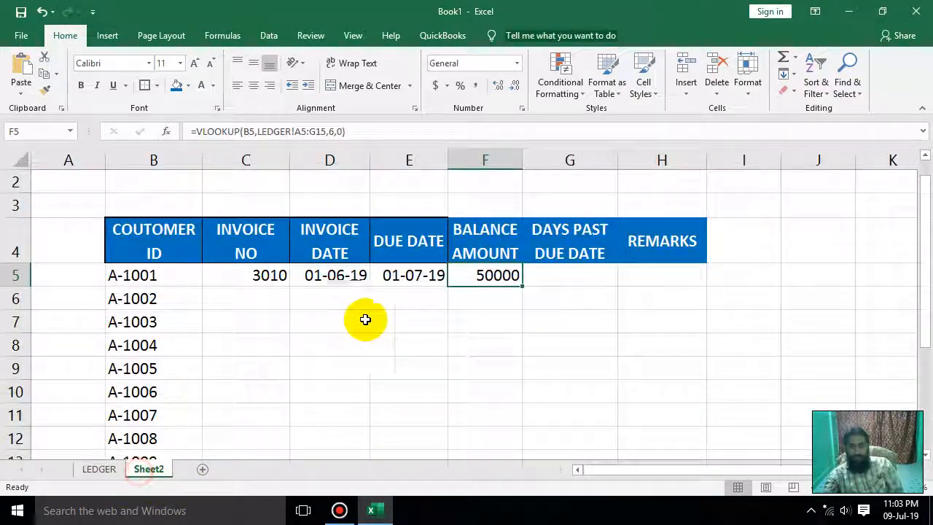
key("F2")
left_click(667, 277)
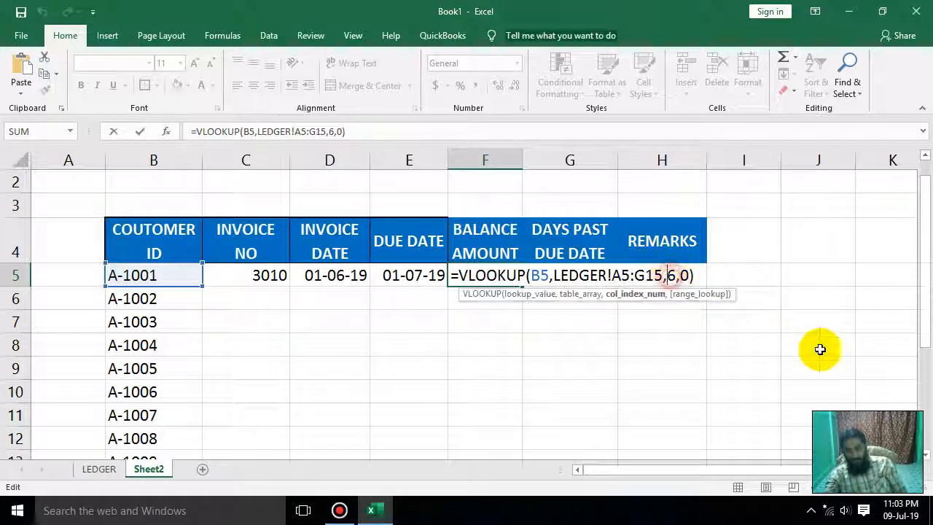
type("7")
key("Return")
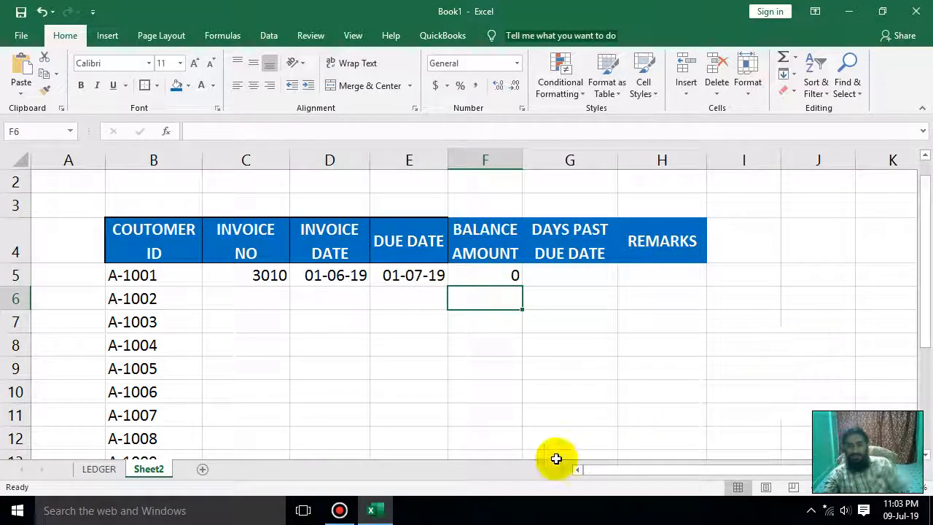
- Fill the lookup formulas in C5:F5 down to row 14 and center the filled cells
left_click_drag(490, 276, 229, 277)
left_click_drag(524, 288, 502, 395)
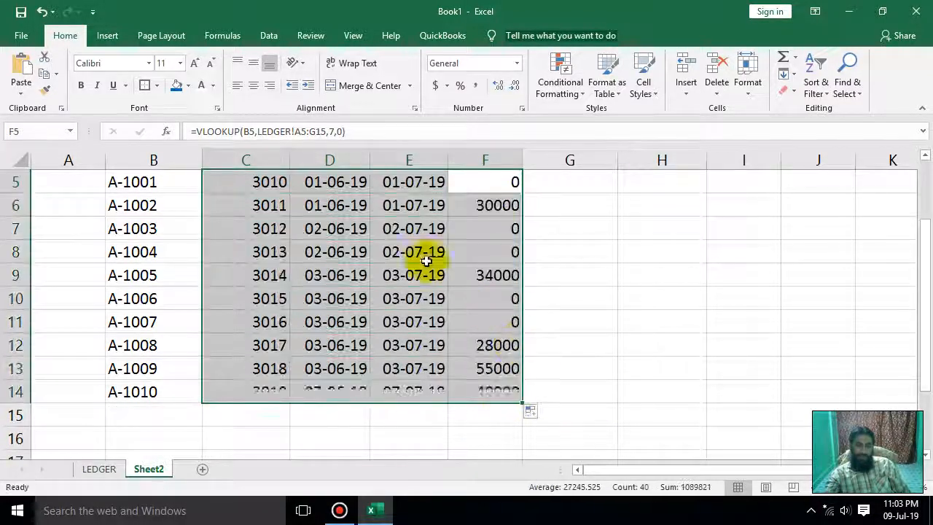
left_click(253, 86)
left_click(581, 304)
scroll(485, 291, "up", 1)
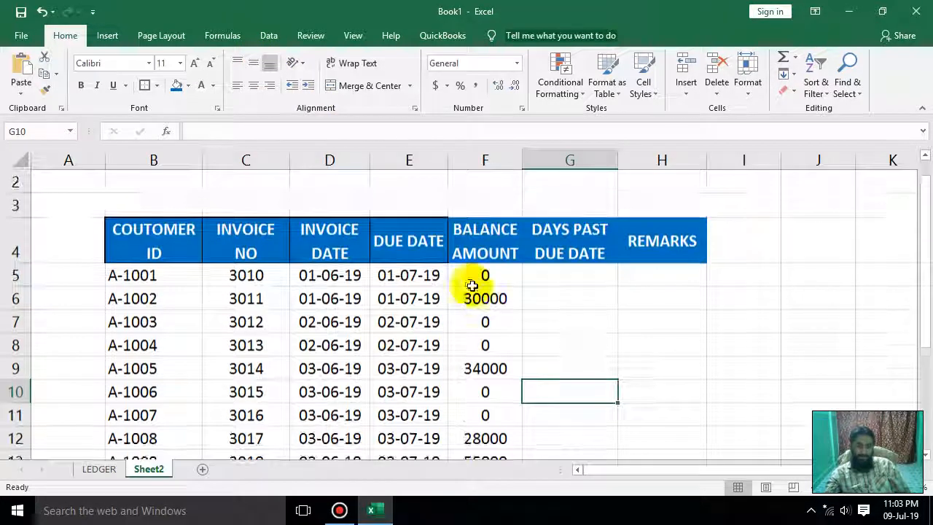
- Right-align the balances in F5:F14 in comma style without decimals, and narrow column F slightly
left_click_drag(485, 277, 479, 388)
left_click(270, 85)
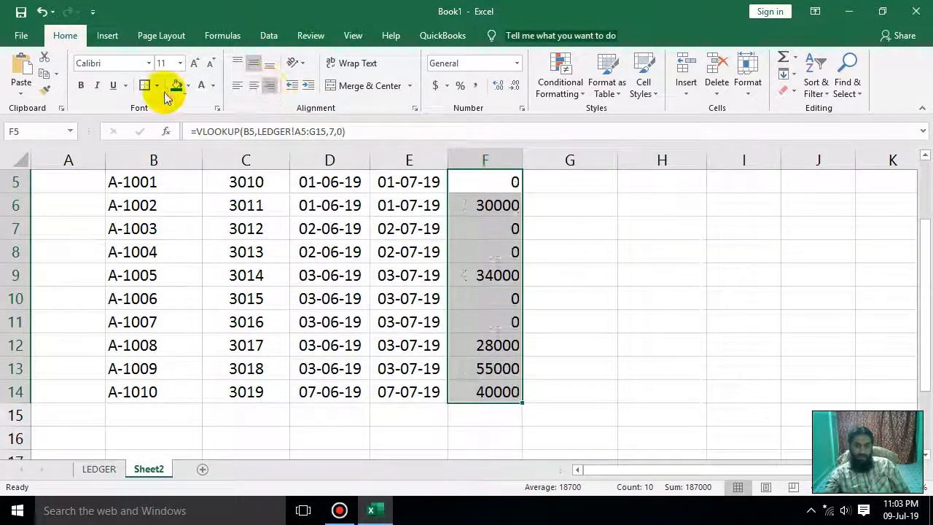
left_click(474, 86)
left_click(514, 86)
left_click(514, 86)
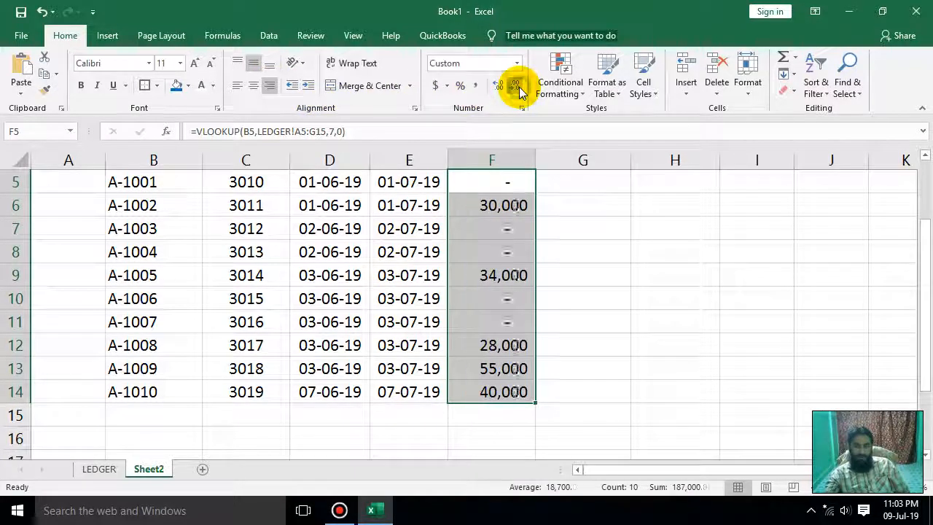
scroll(598, 314, "up", 1)
left_click_drag(534, 160, 531, 160)
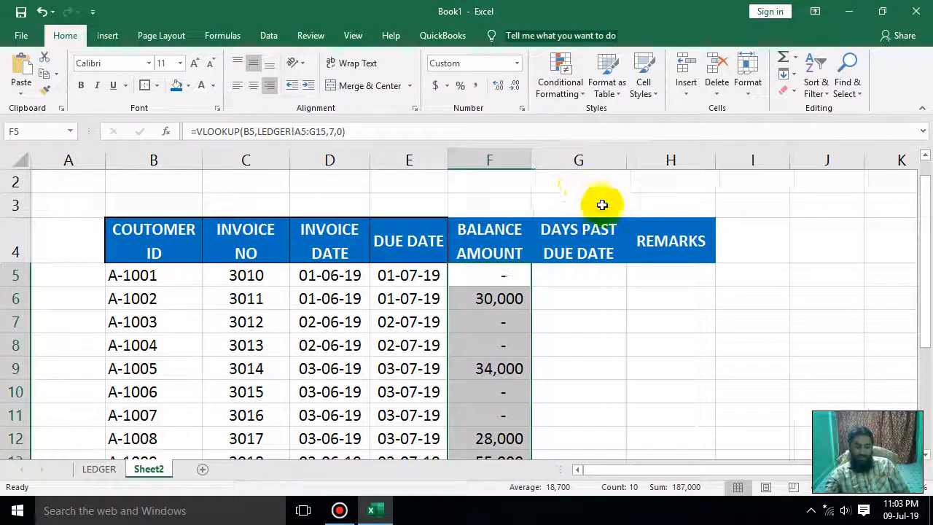
- Enter =IF(F5=0,"",TODAY()-E5) in G5 of Sheet2 to calculate the days past the due date
left_click(571, 276)
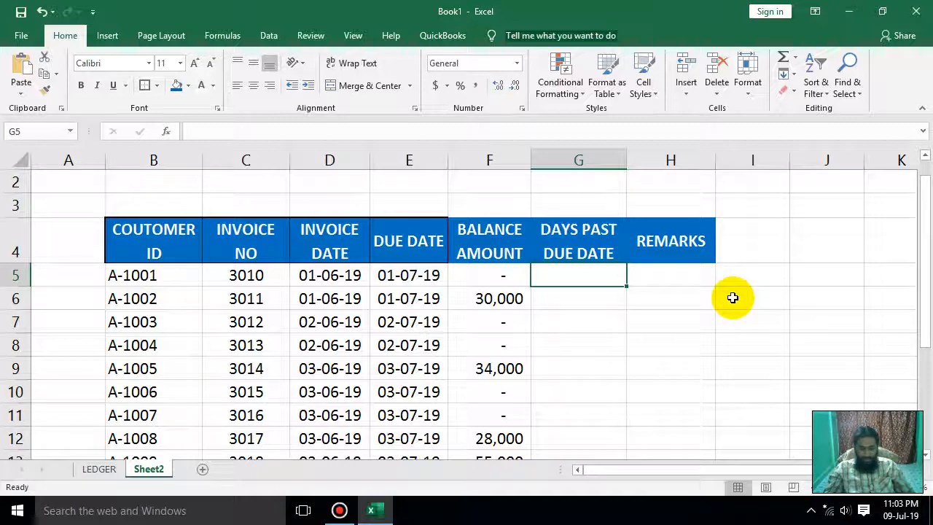
type("=")
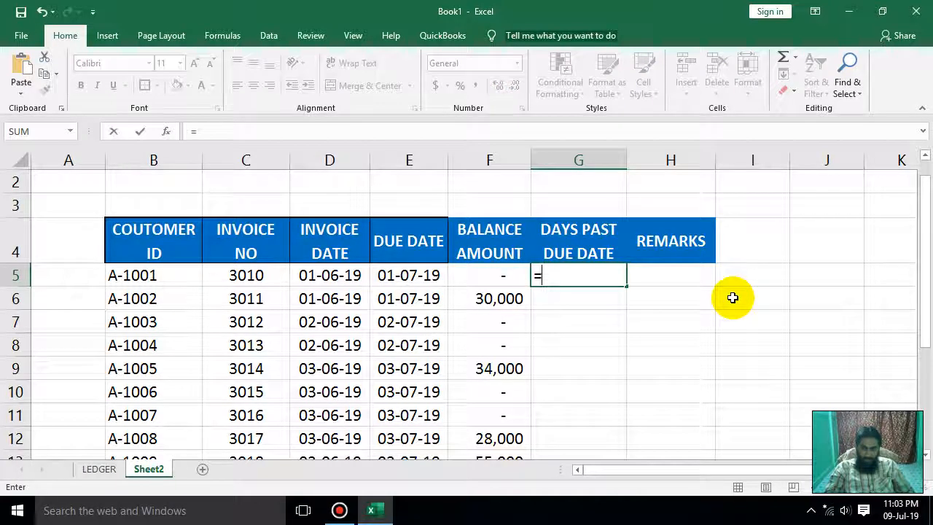
type("IF")
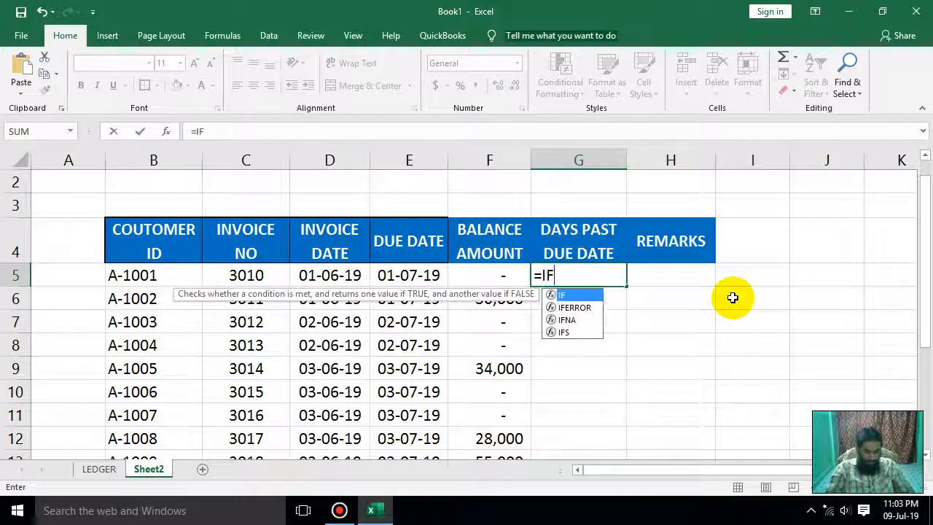
type("(")
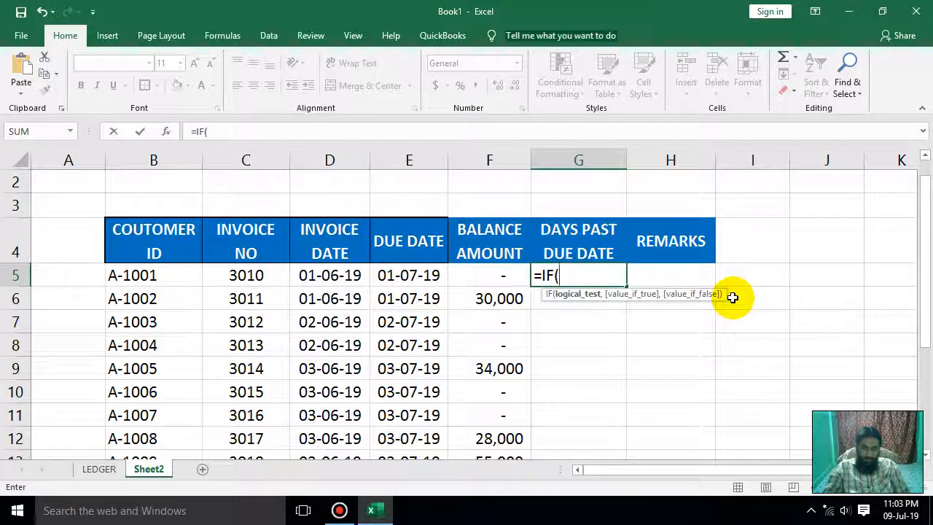
left_click(503, 271)
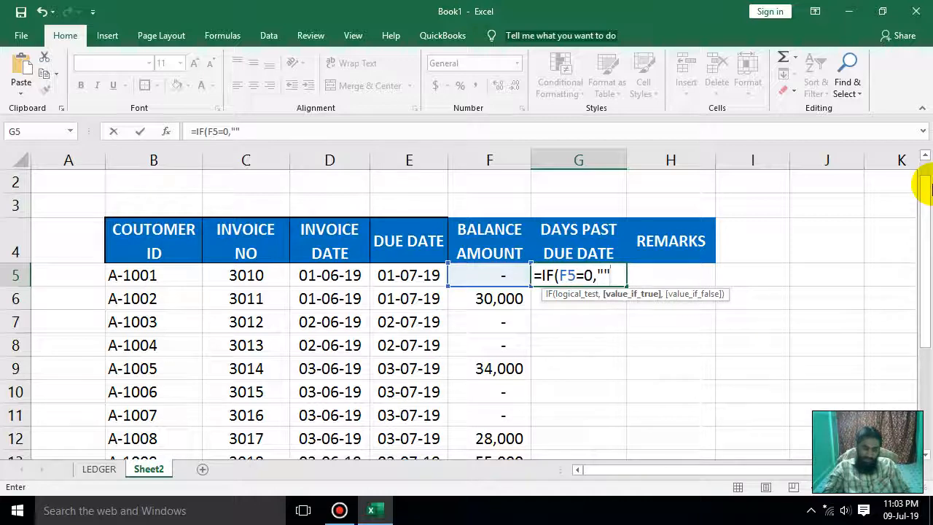
type("=0,\"\",T")
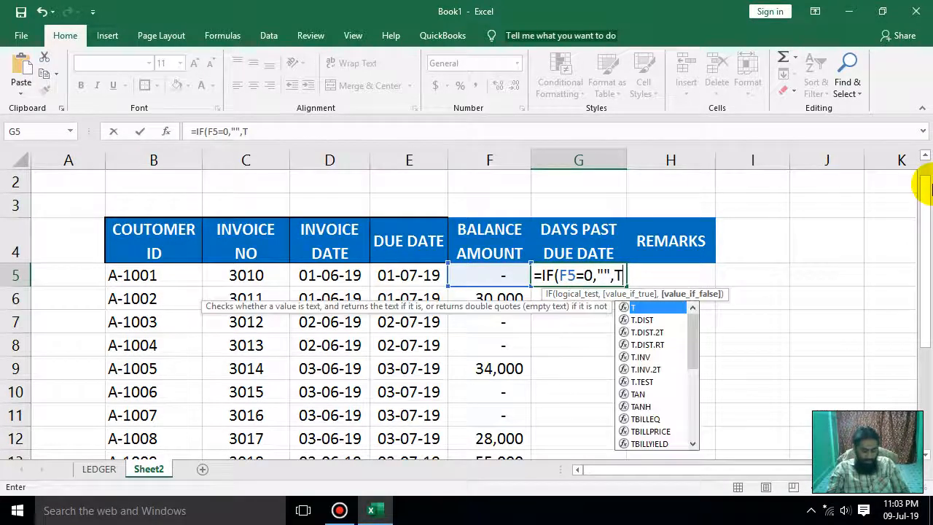
type("ODAY")
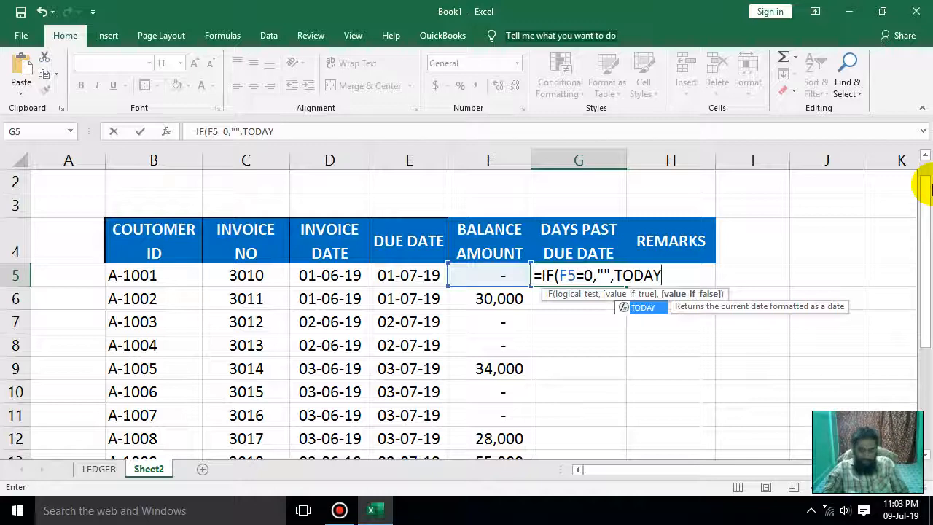
type("()")
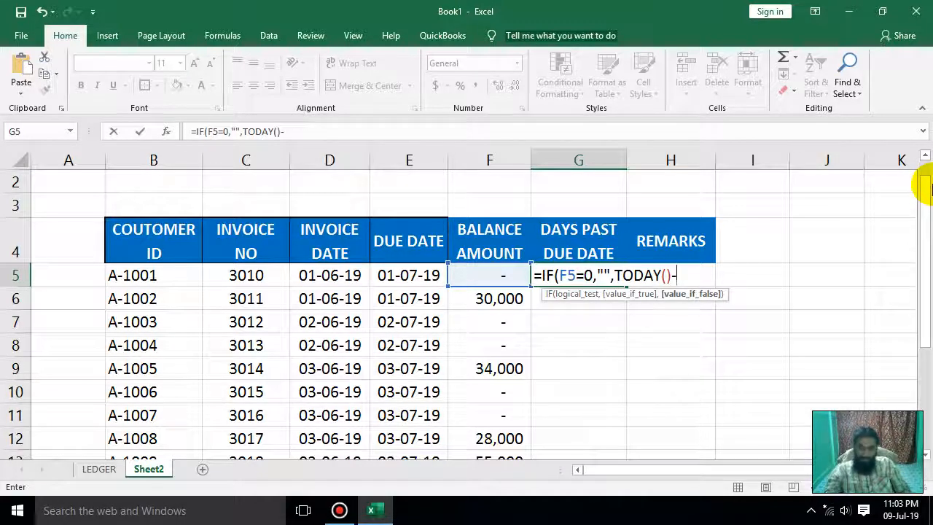
type("-")
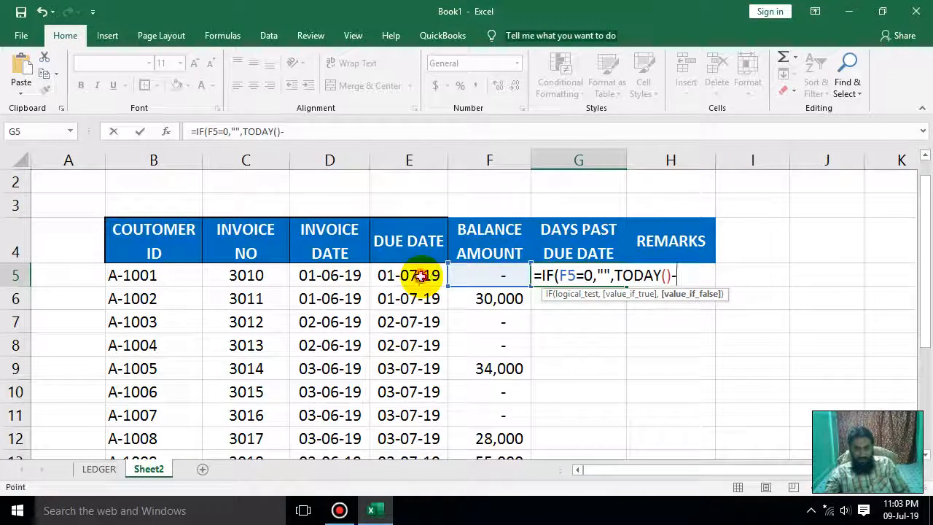
left_click(427, 274)
type(")")
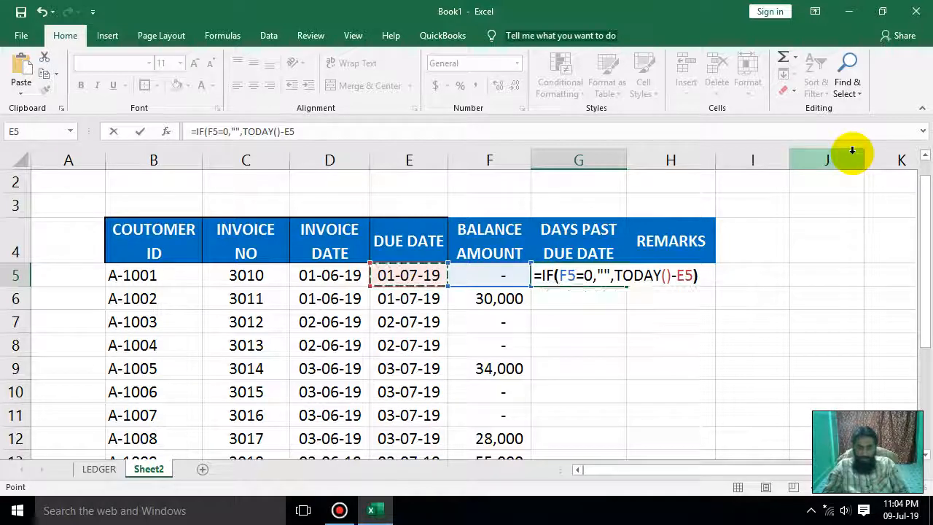
key("Return")
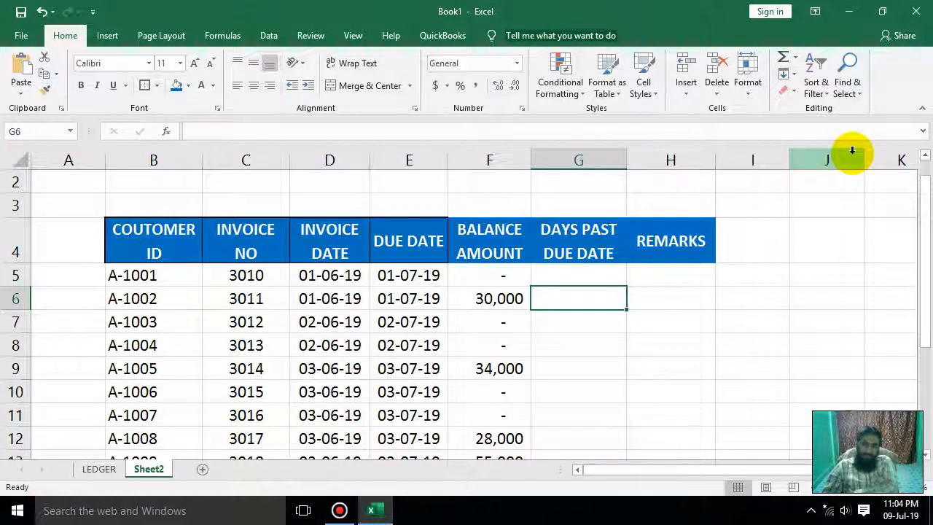
- Fill the days-past-due formula from G5 down to G14 and check the filled cells
key("Up")
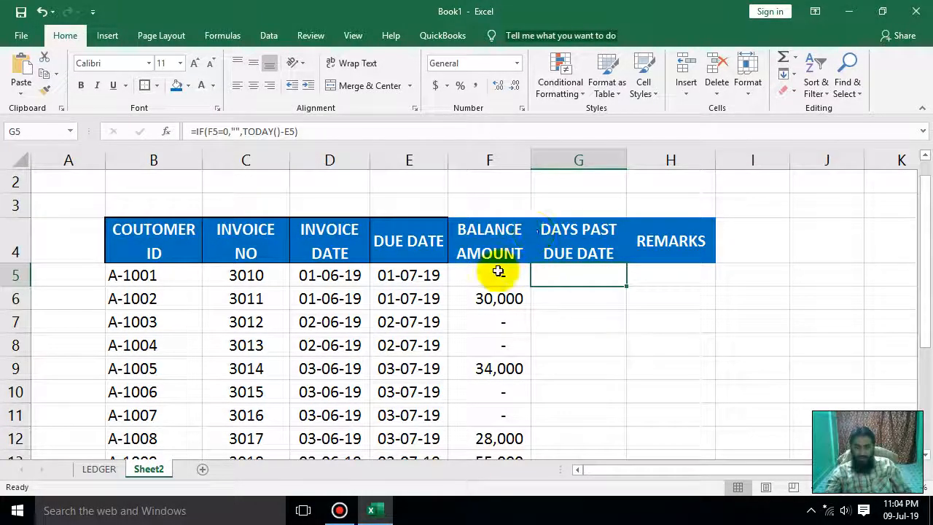
left_click_drag(624, 288, 648, 387)
scroll(667, 379, "up", 1)
scroll(668, 370, "down", 1)
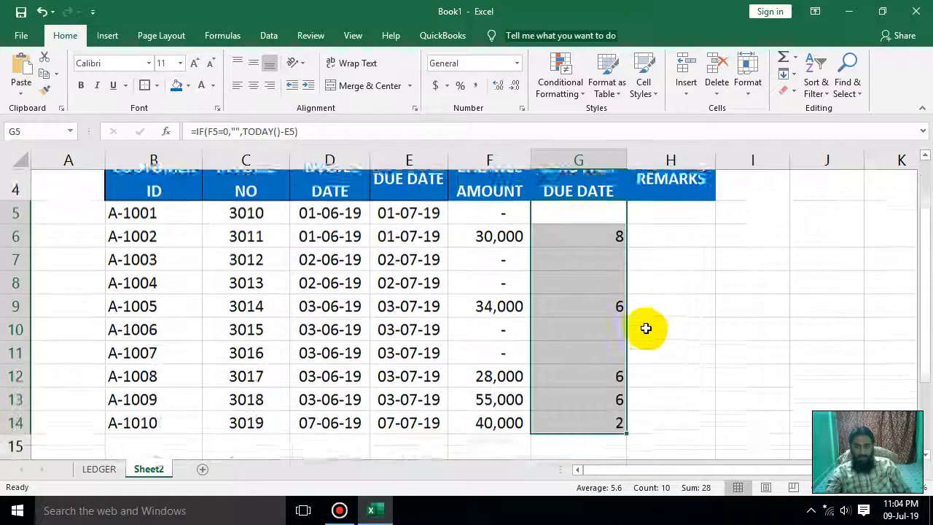
left_click(591, 213)
left_click(587, 274)
scroll(586, 292, "up", 1)
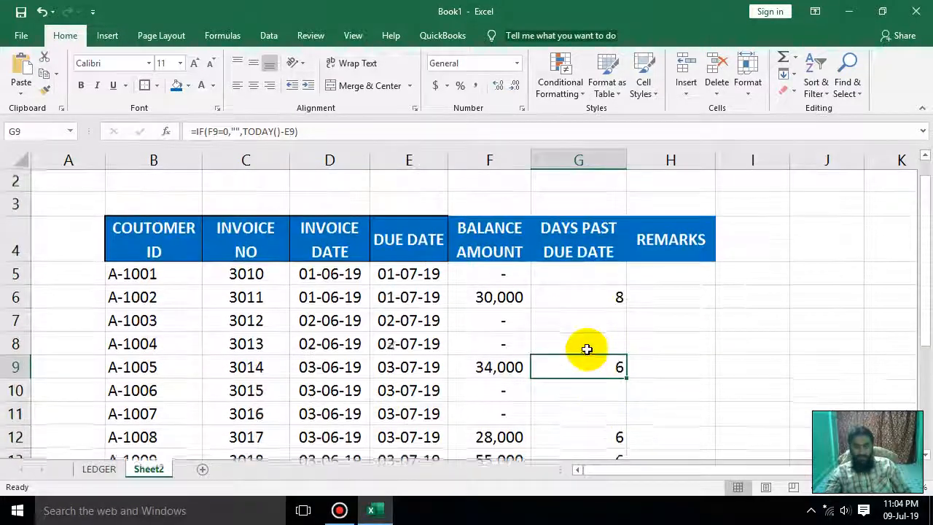
left_click(561, 300)
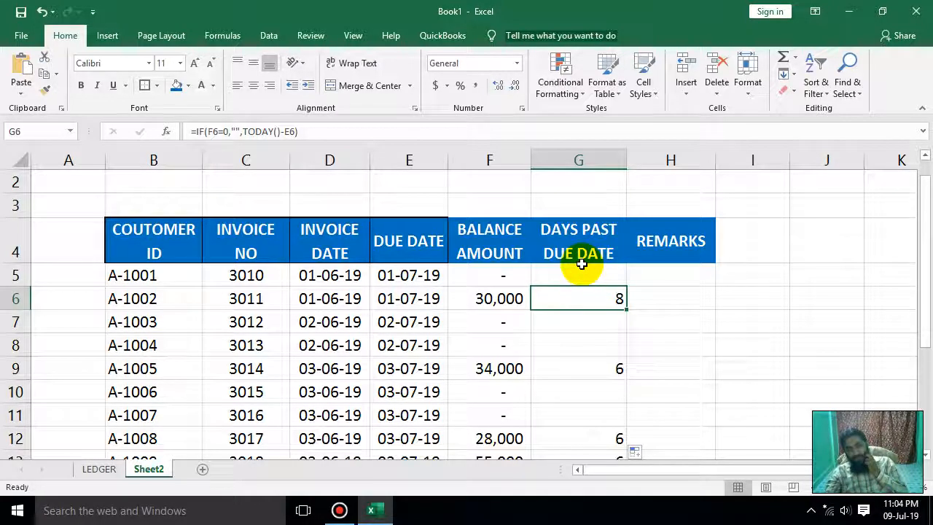
left_click(611, 367)
scroll(619, 361, "down", 1)
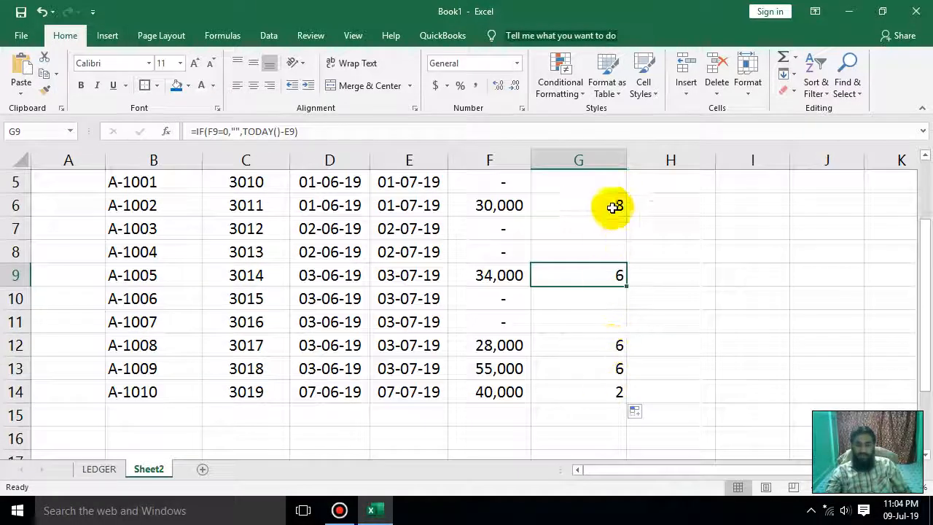
- Try overwriting the invoice date lookup in D6 with 01-04-2019, inspect E6's formula, and undo the date entry
scroll(591, 345, "up", 2)
left_click(328, 322)
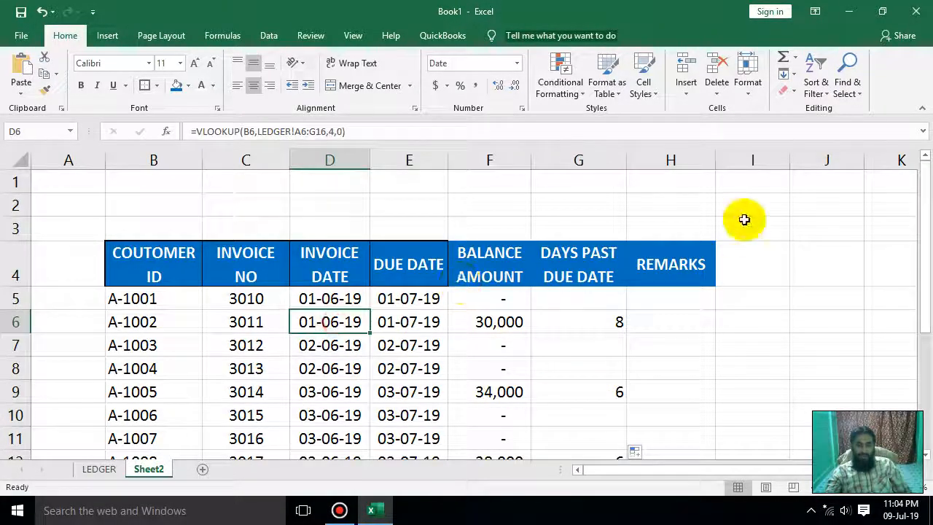
type("01-04-2019")
key("Return")
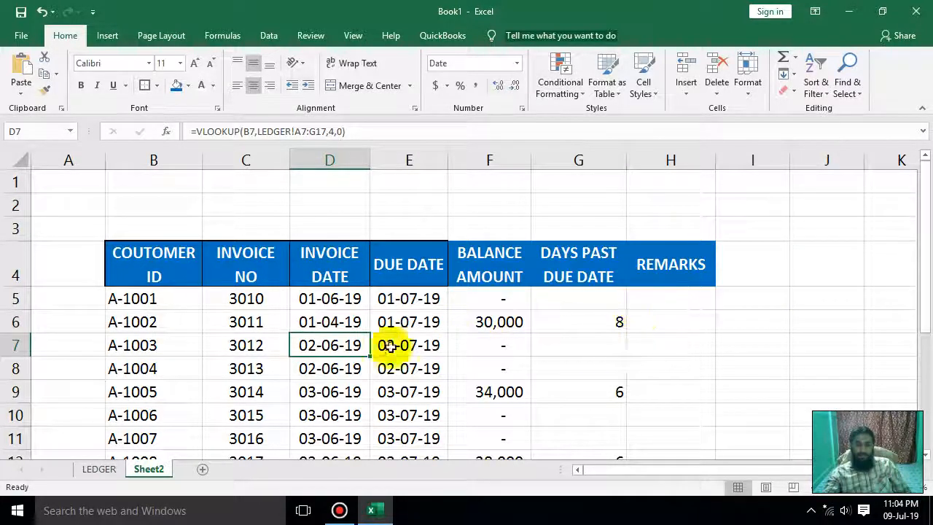
left_click(333, 323)
left_click(410, 323)
double_click(411, 323)
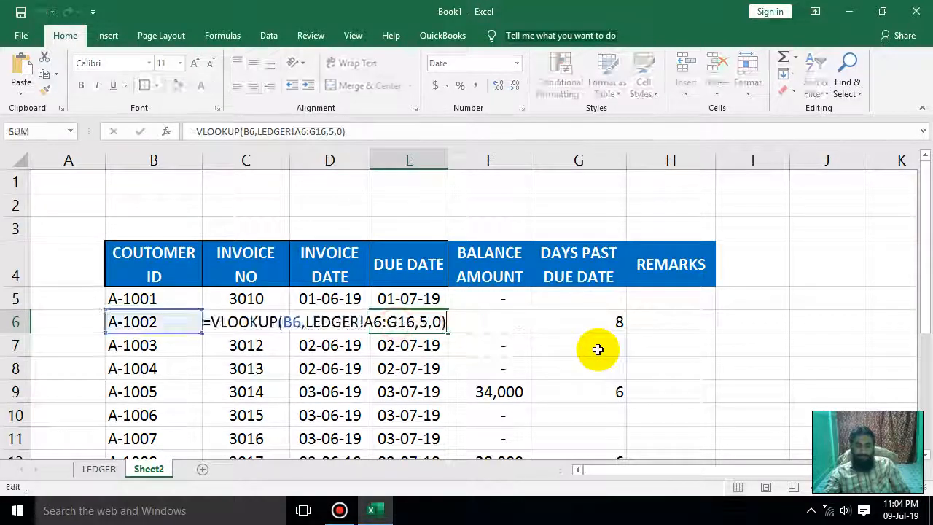
key("Escape")
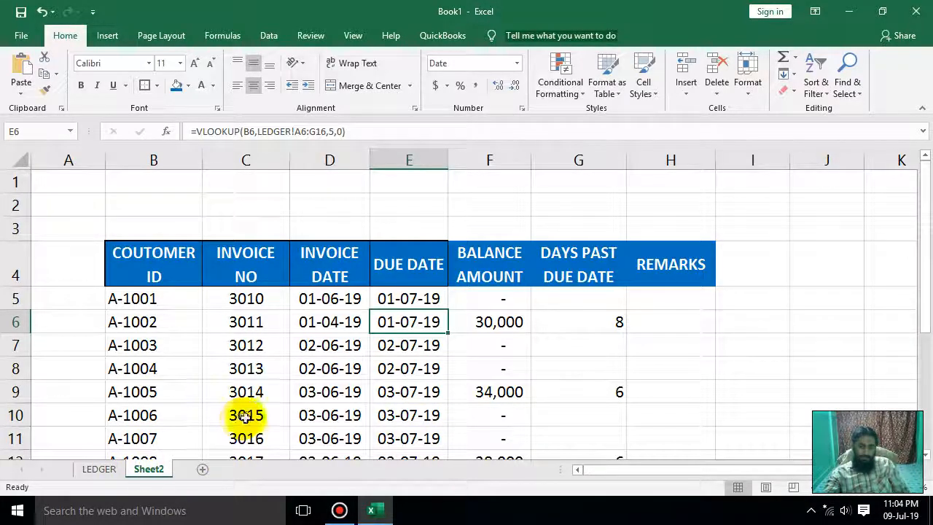
key("ctrl+z")
- Change the invoice date of customer A-1002 in LEDGER's D7 to 01-04-2019 and check the days past due in Sheet2's G6
left_click(99, 468)
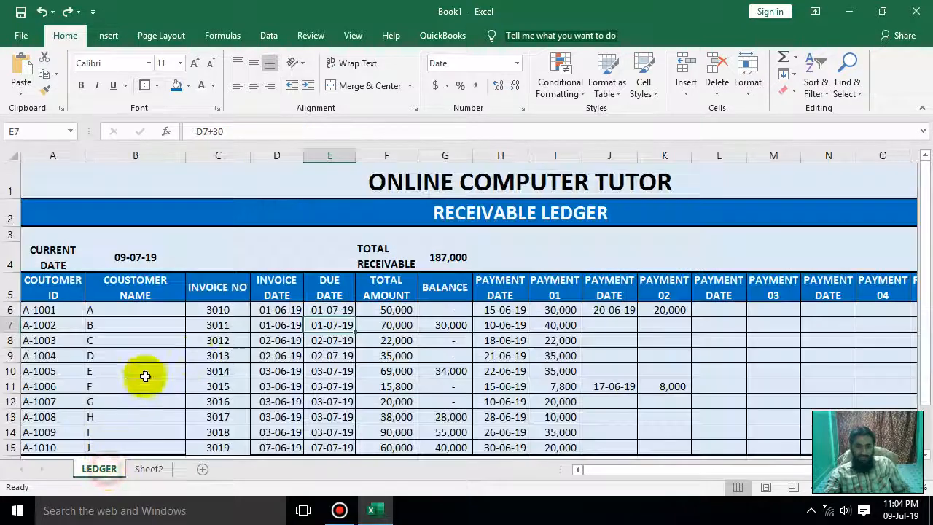
left_click(277, 311)
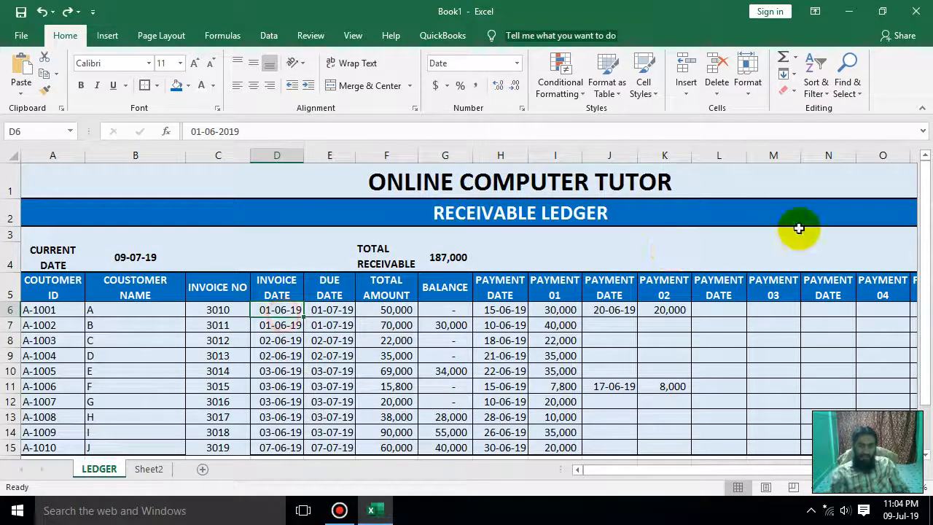
key("Down")
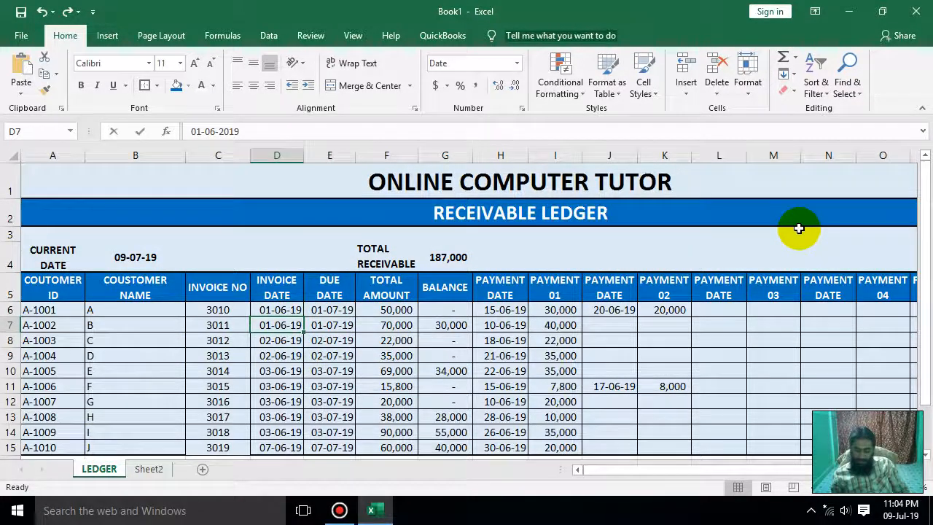
type("01-05")
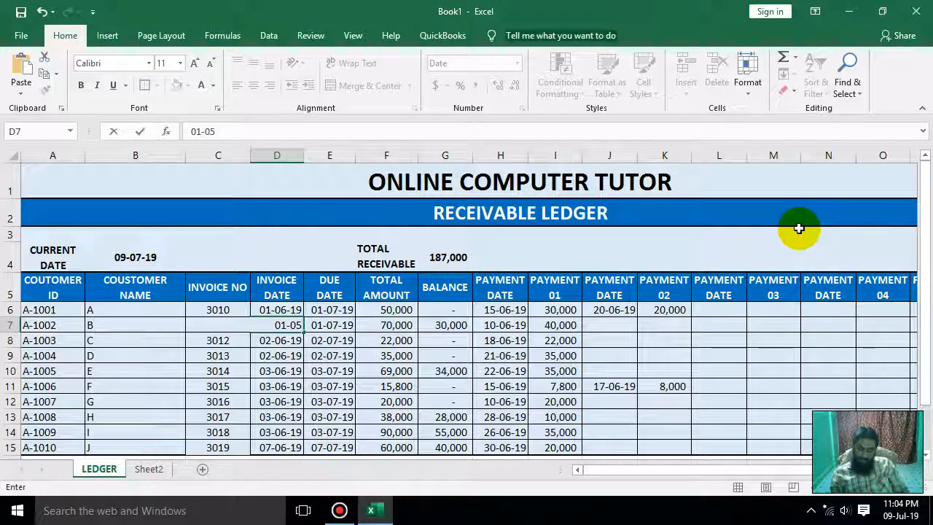
key("BackSpace")
type("04-20")
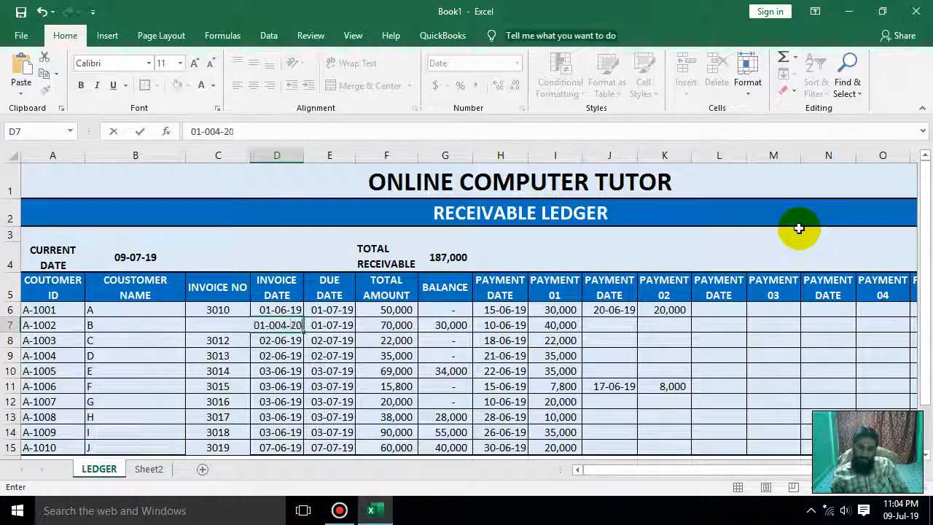
key("BackSpace")
type("4-2019")
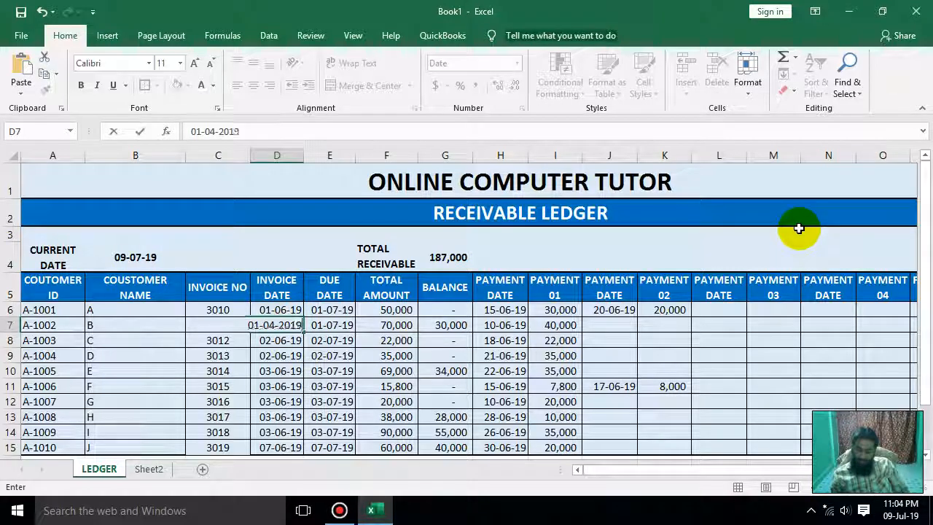
key("Return")
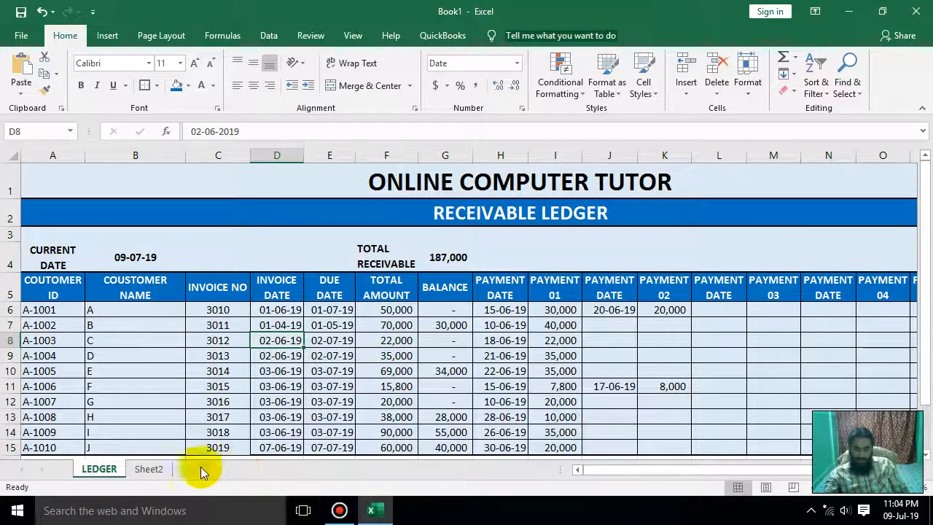
left_click(149, 468)
left_click(616, 317)
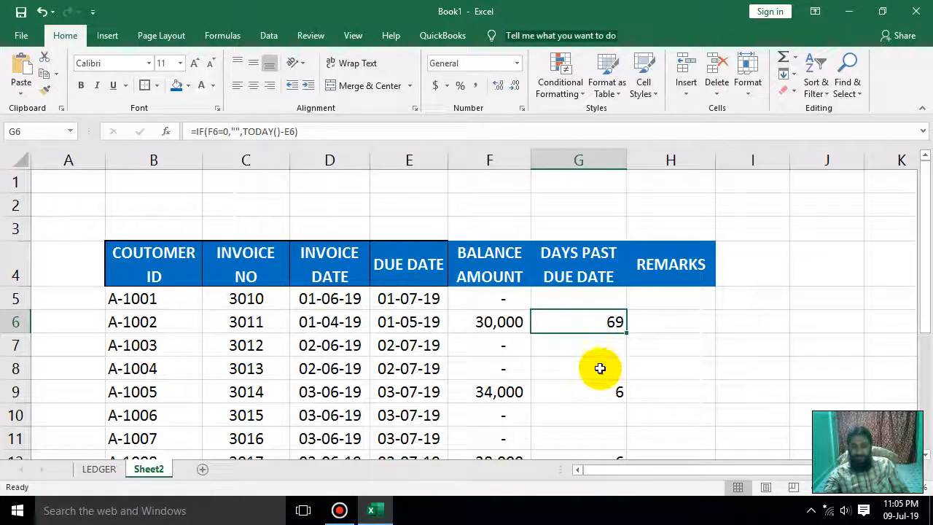
- Widen the REMARKS column H and apply all borders to the table range B4:H14
left_click_drag(725, 161, 811, 161)
left_click_drag(762, 260, 136, 392)
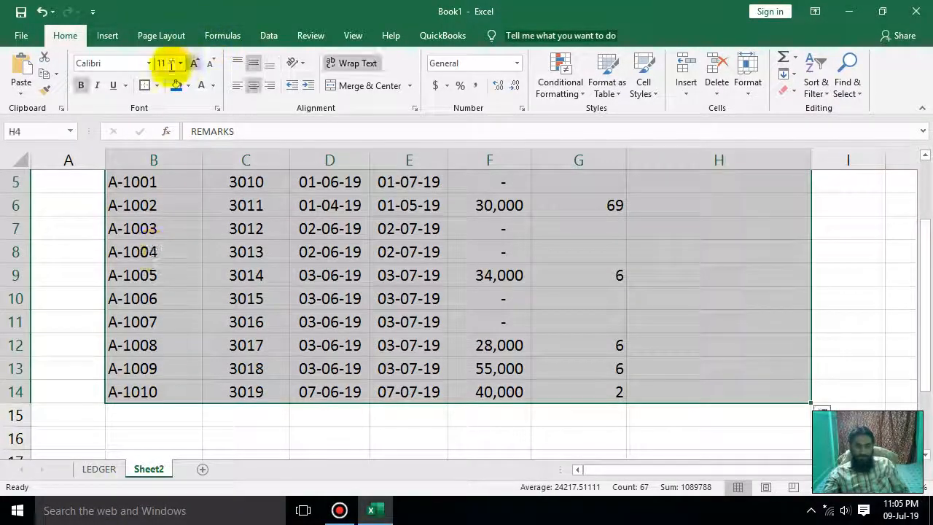
left_click(156, 86)
left_click(167, 212)
scroll(437, 291, "up", 2)
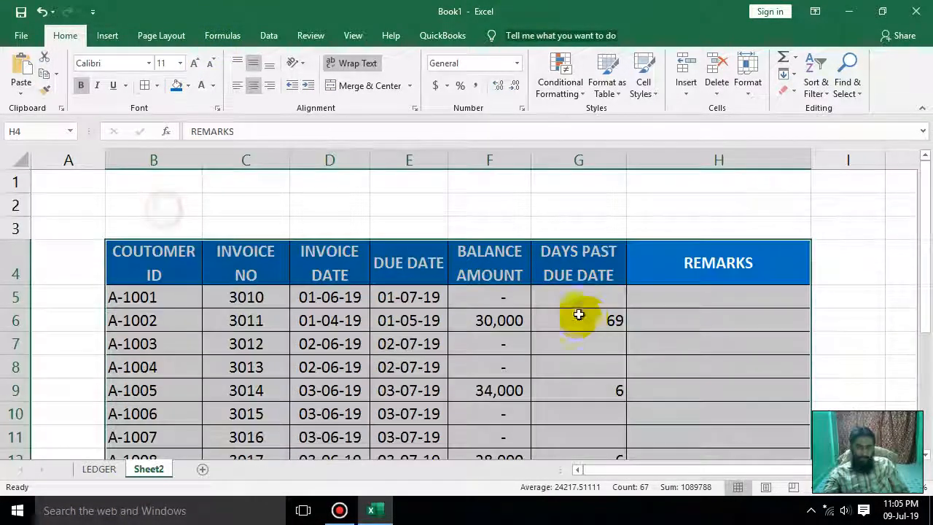
left_click(588, 318)
- Start an IF formula in H5 that returns "FULL PAYMENT" when G5=0 and open a nested IF for the other cases
left_click(689, 295)
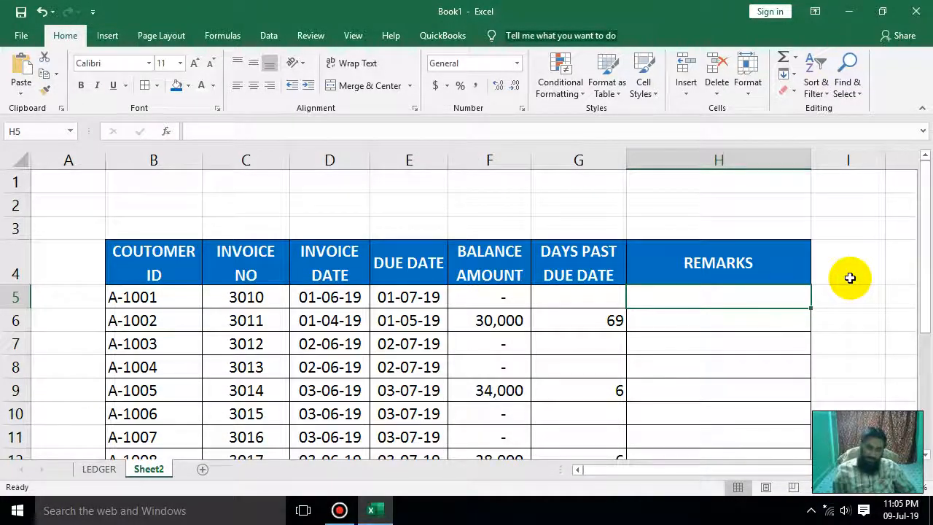
type("=")
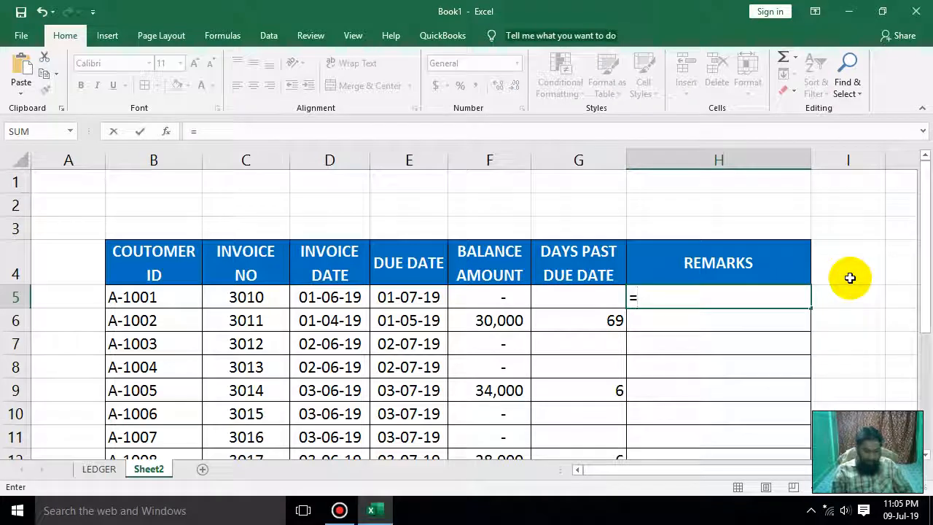
type("IF(")
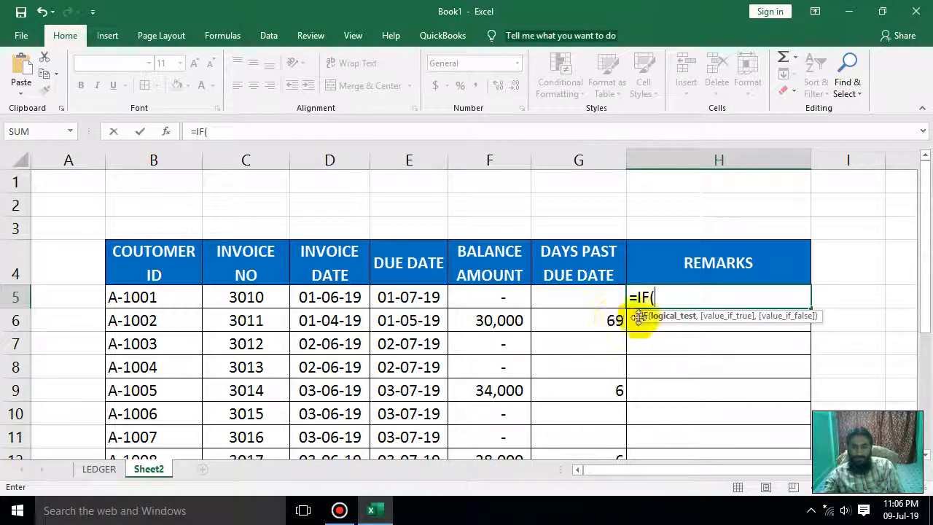
left_click(597, 296)
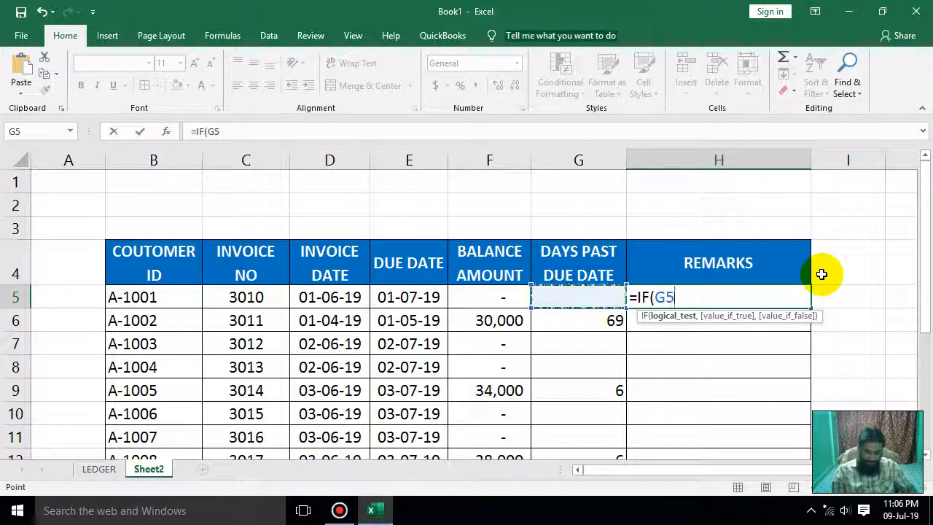
type("=0,\"")
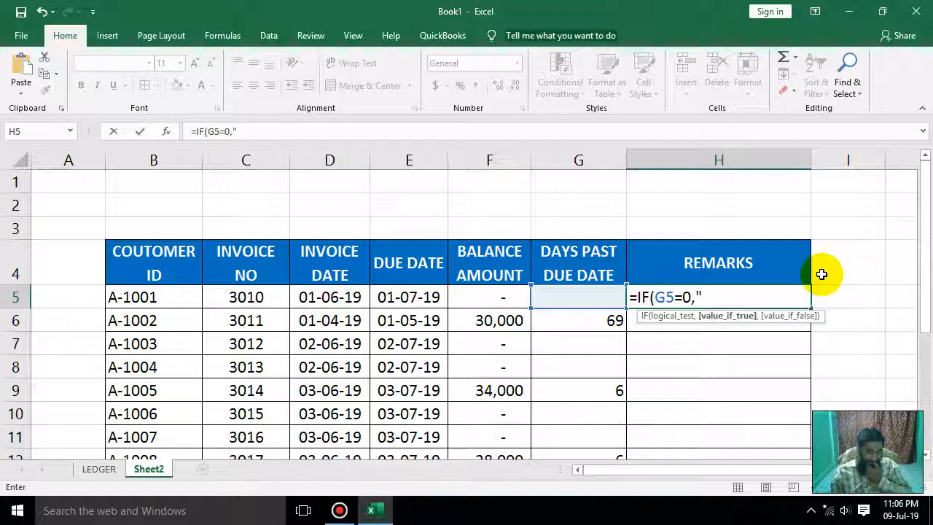
type("-\"")
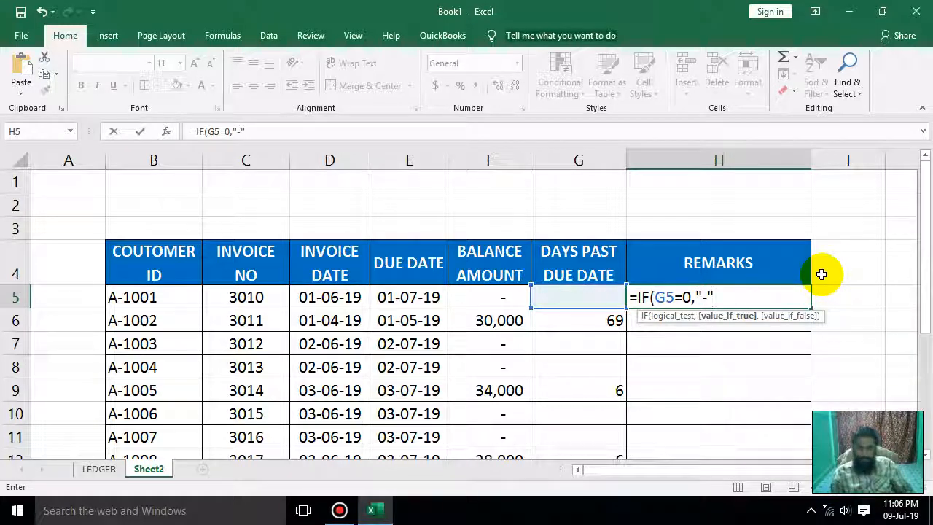
key("BackSpace")
key("BackSpace")
type("FULL")
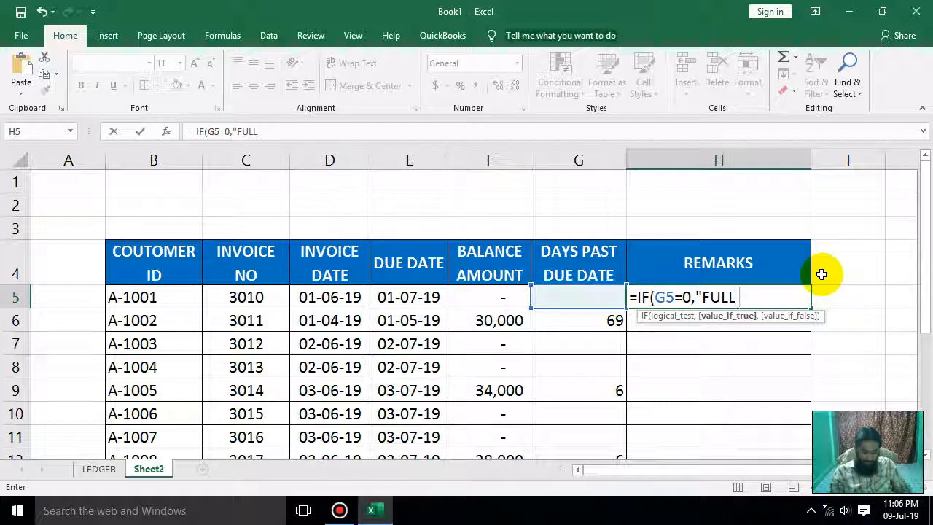
type(" PAYMENT\",IF(")
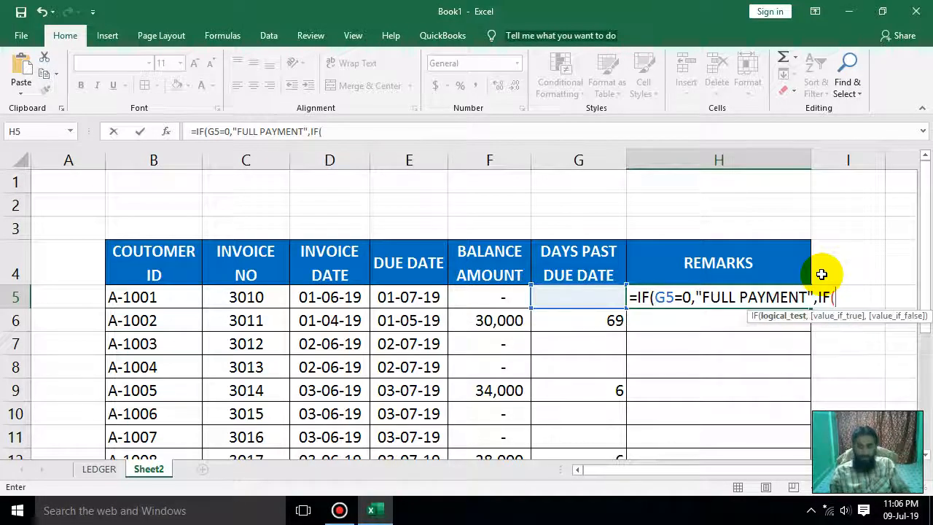
- Make the nested IF in H5 return "CALL COUSTOMER" when G5<=30
left_click(587, 294)
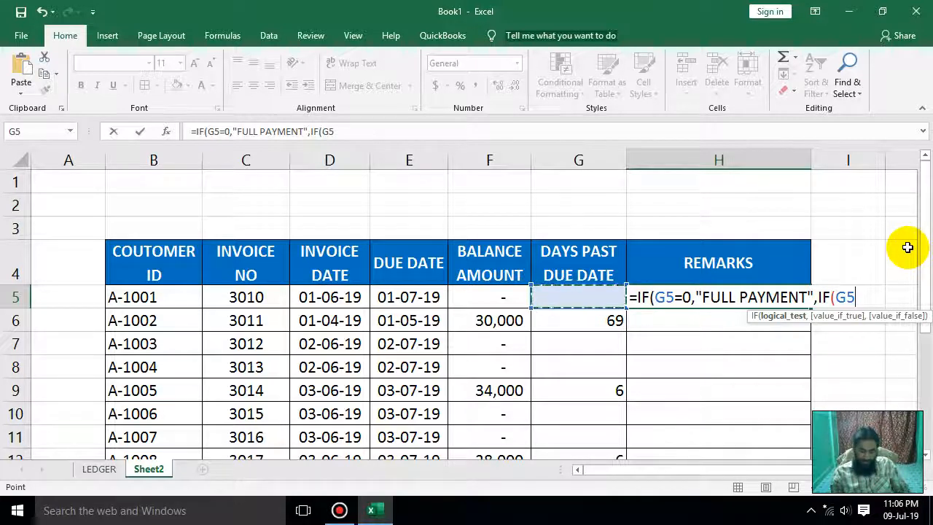
type("<")
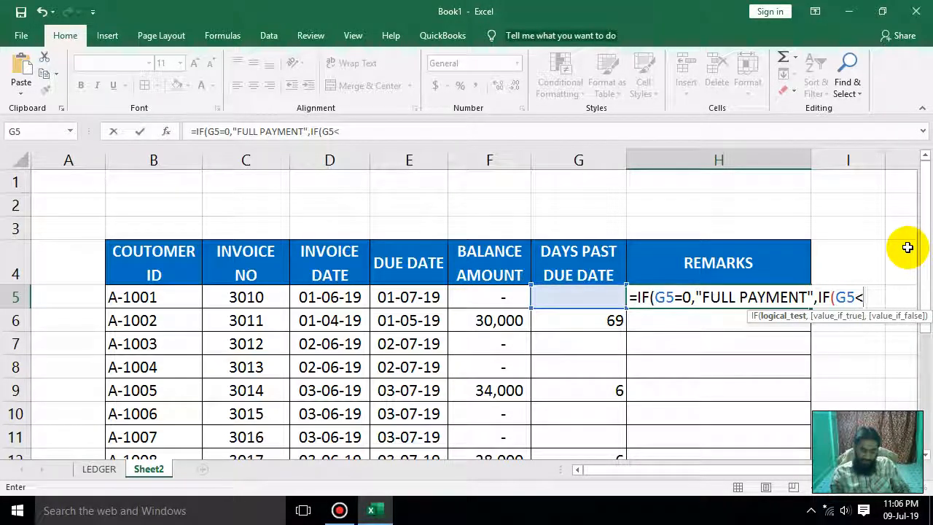
type("=30")
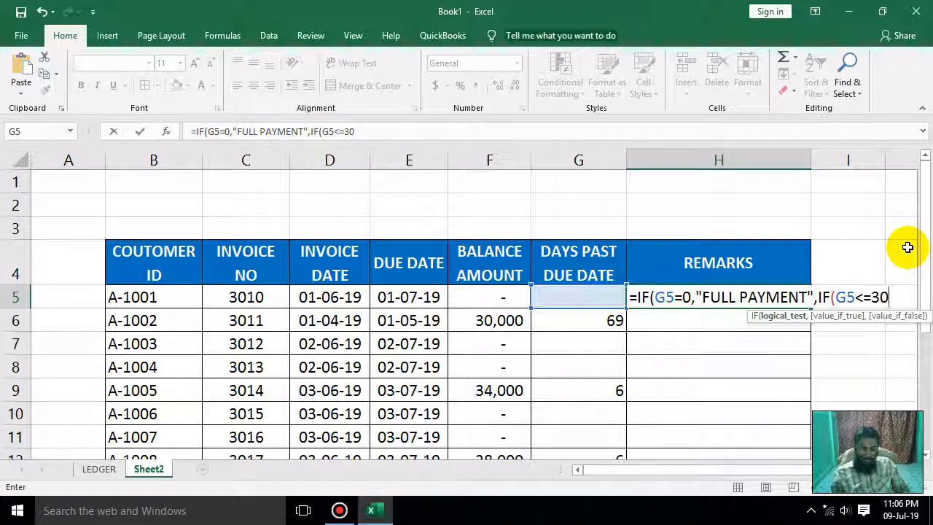
type(",")
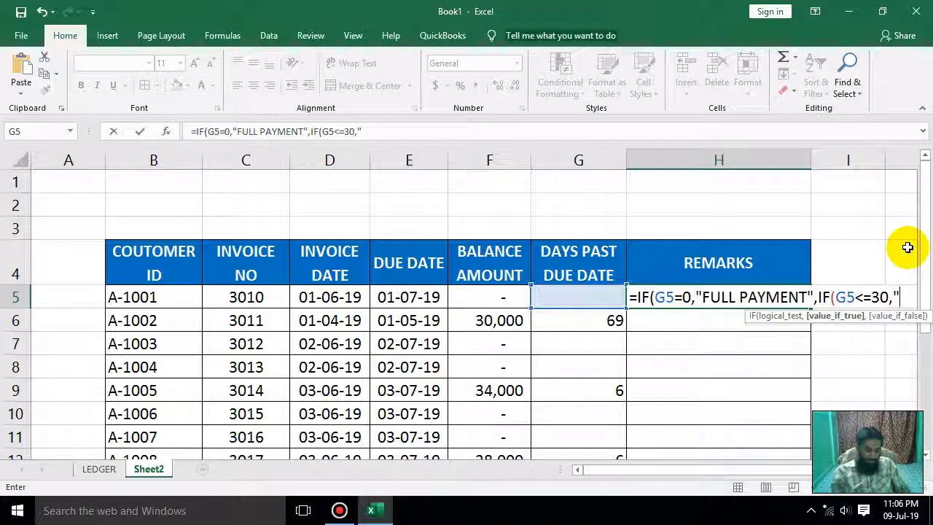
type("\"CALL")
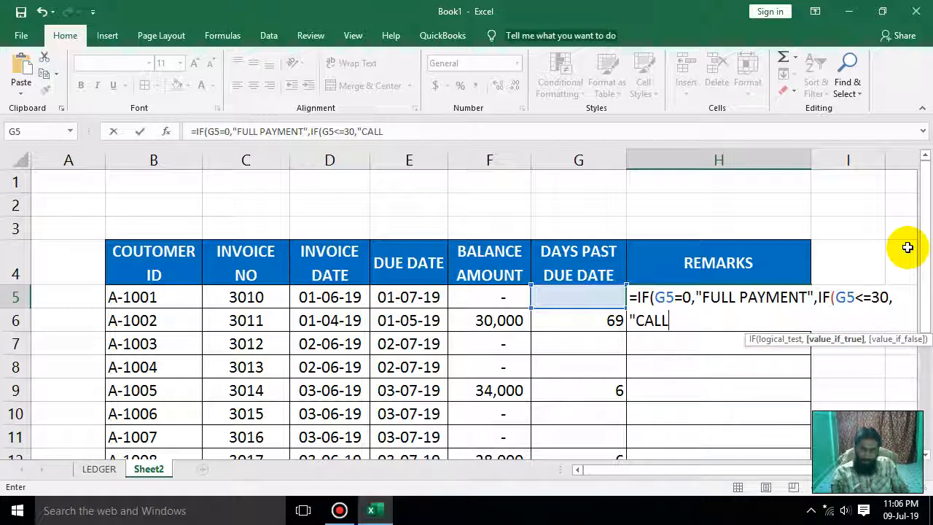
type(" cOUSTOMER")
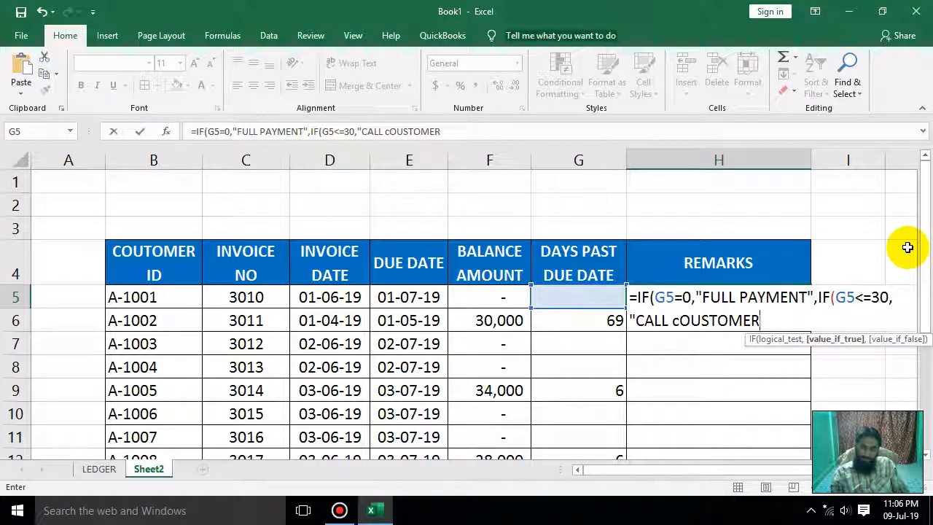
key("BackSpace")
key("BackSpace")
key("BackSpace")
key("BackSpace")
key("BackSpace")
key("BackSpace")
key("BackSpace")
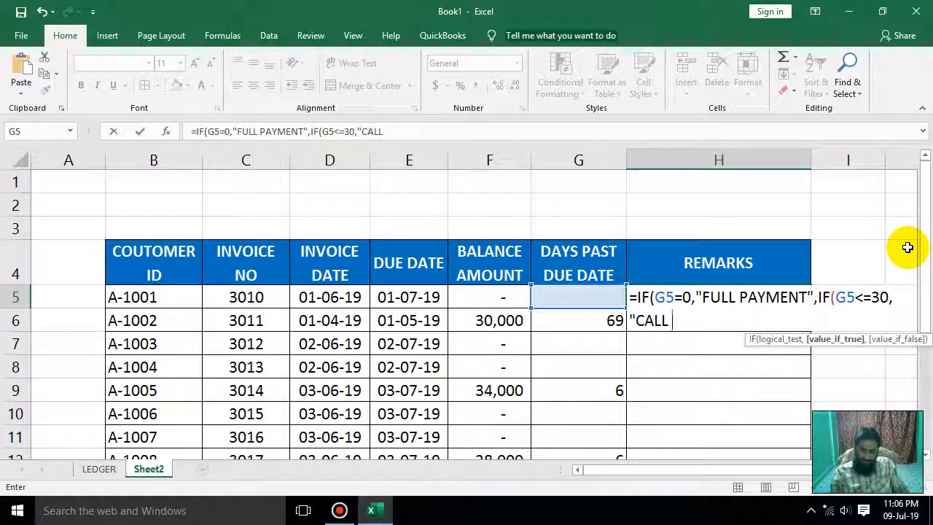
type("USTOMER\",")
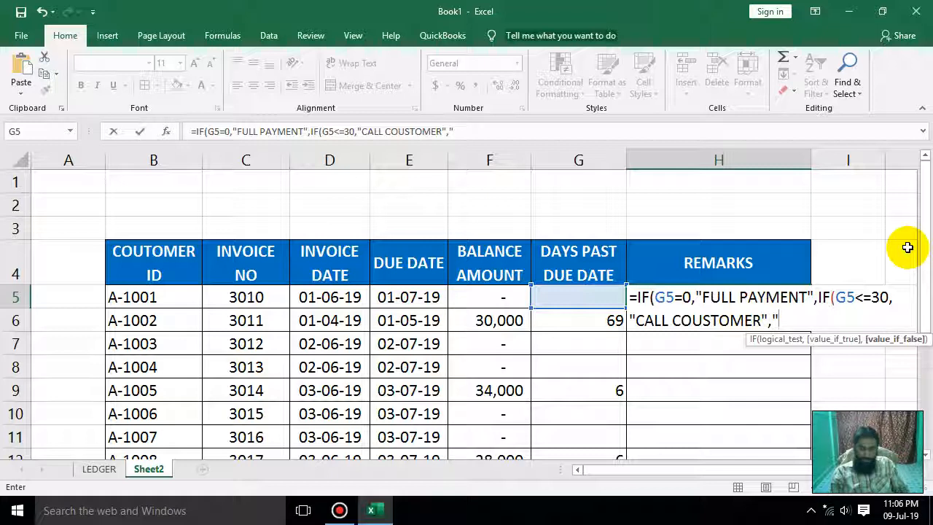
- Complete the H5 formula with "BAD DEBTS & CALL COUSTOMER" as the remaining result and enter it
type("\"BAD ")
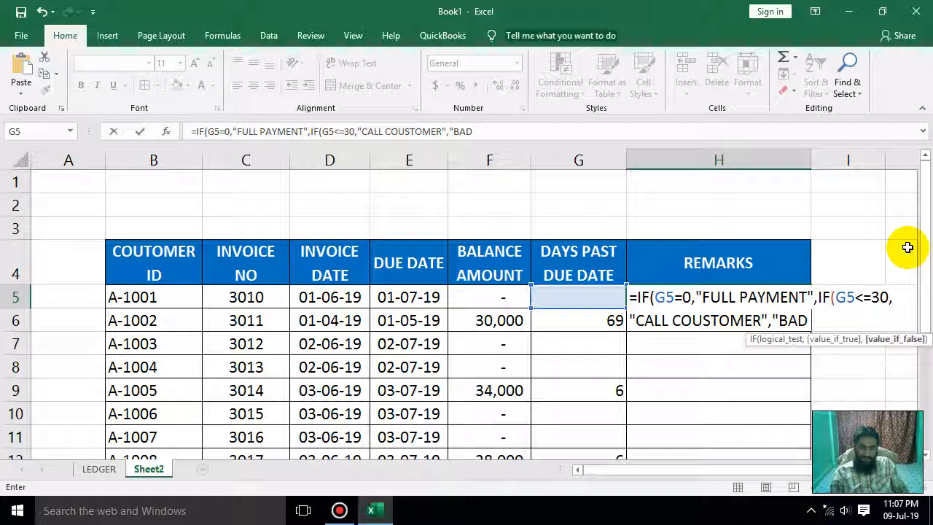
type("DEBTS &")
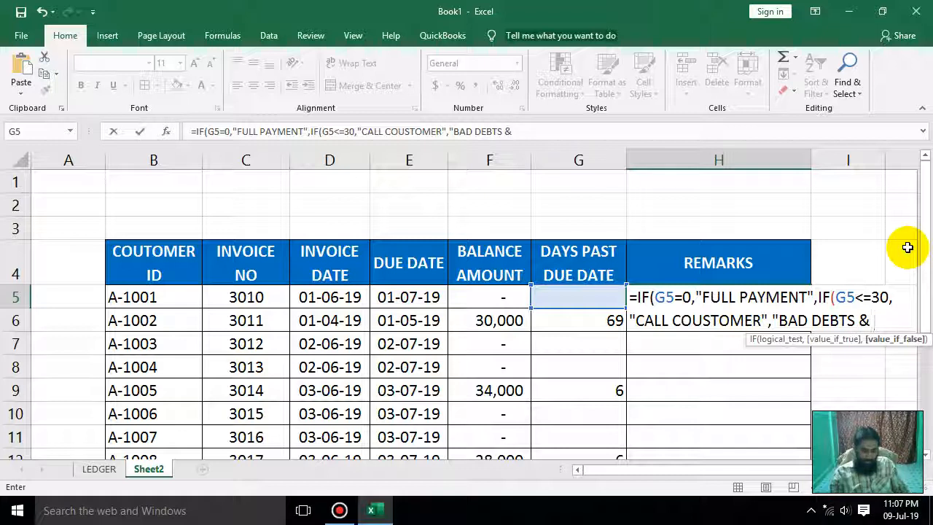
type("CALL COUS")
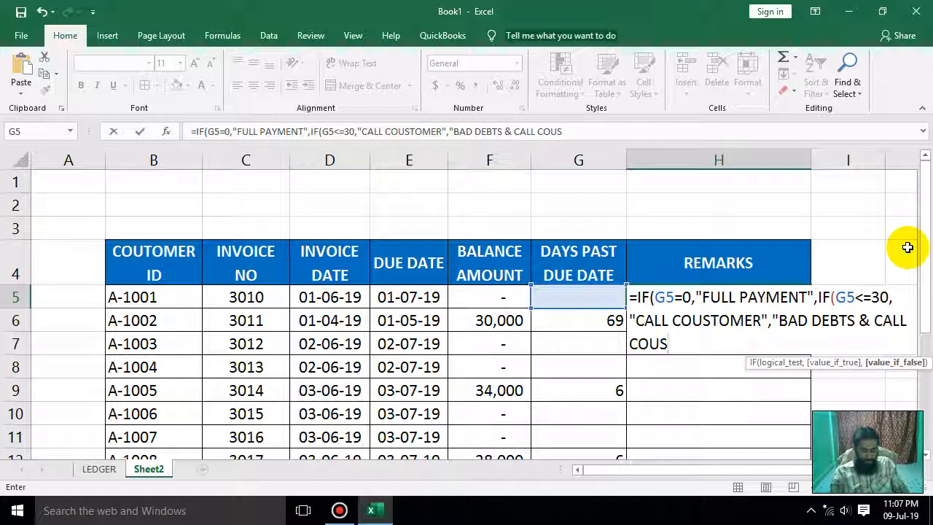
type("TOMER\"))")
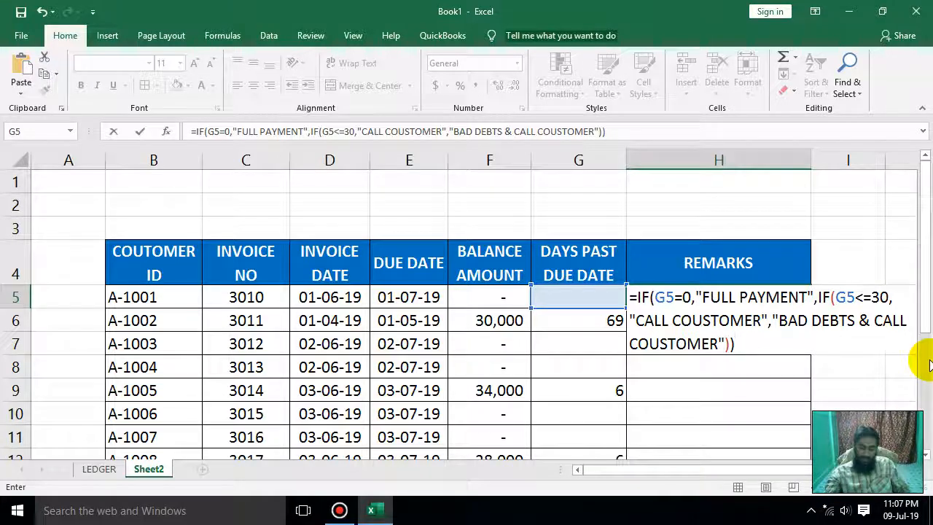
key("Return")
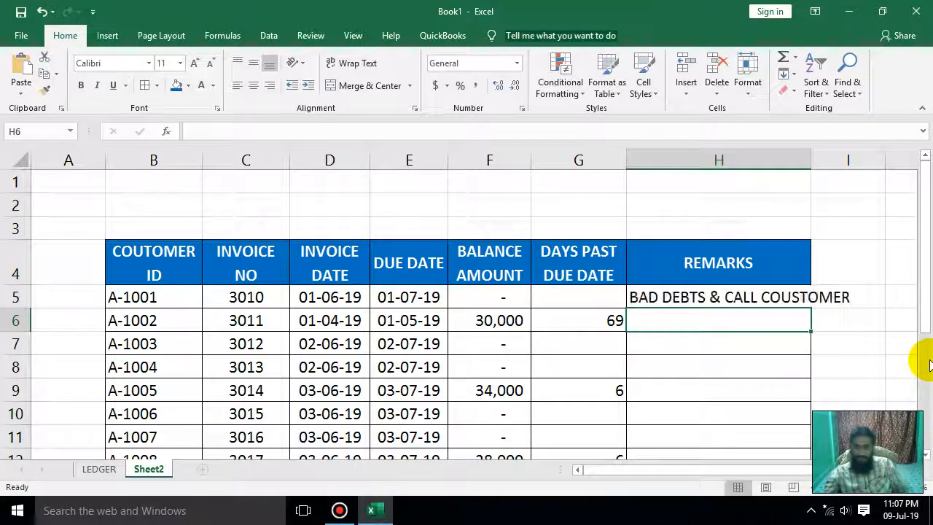
- Fit the width of REMARKS column H to its contents and review the formula in H5
double_click(811, 160)
left_click(805, 288)
key("F2")
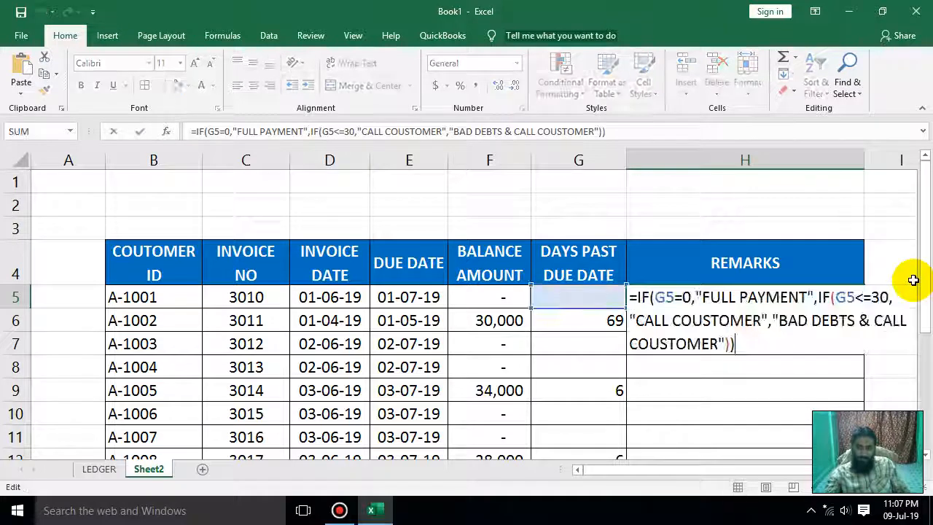
key("Escape")
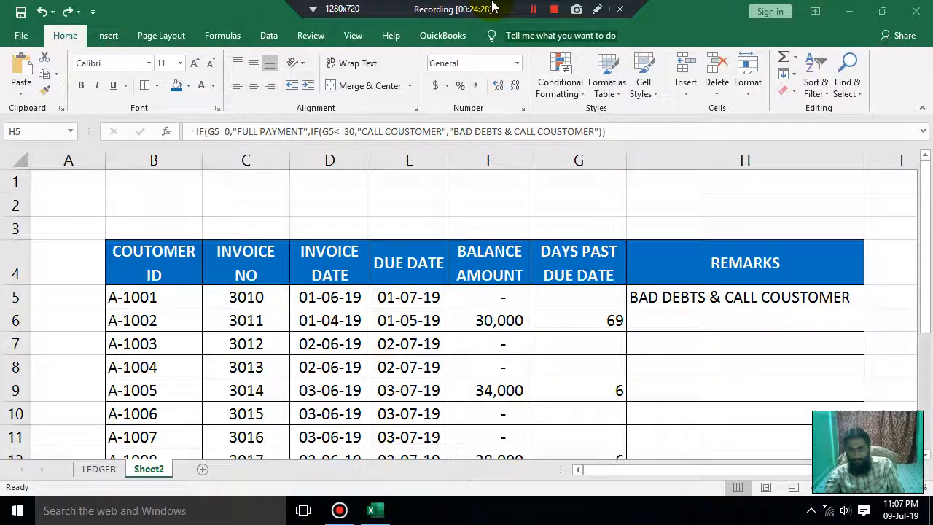
- Inspect the formulas in F5 and G5 and change the first test of H5's formula to G5=""
left_click(645, 295)
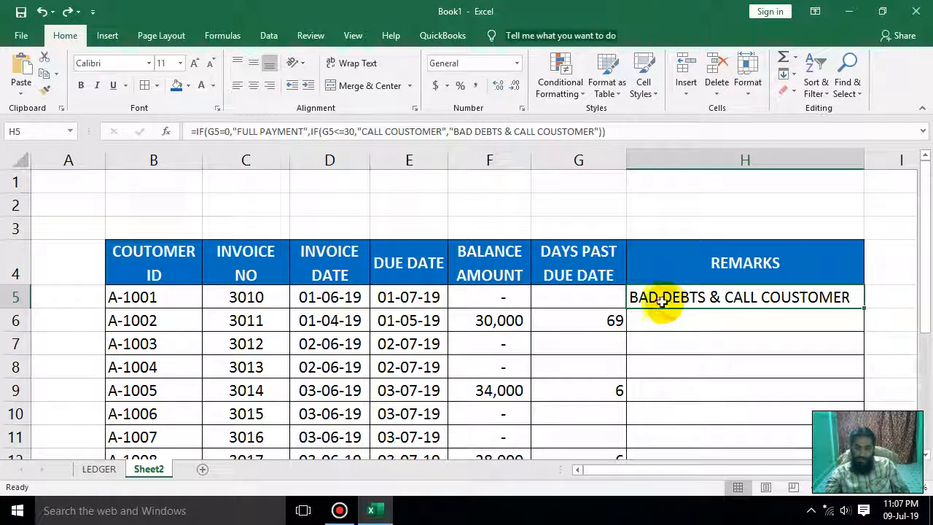
left_click(500, 305)
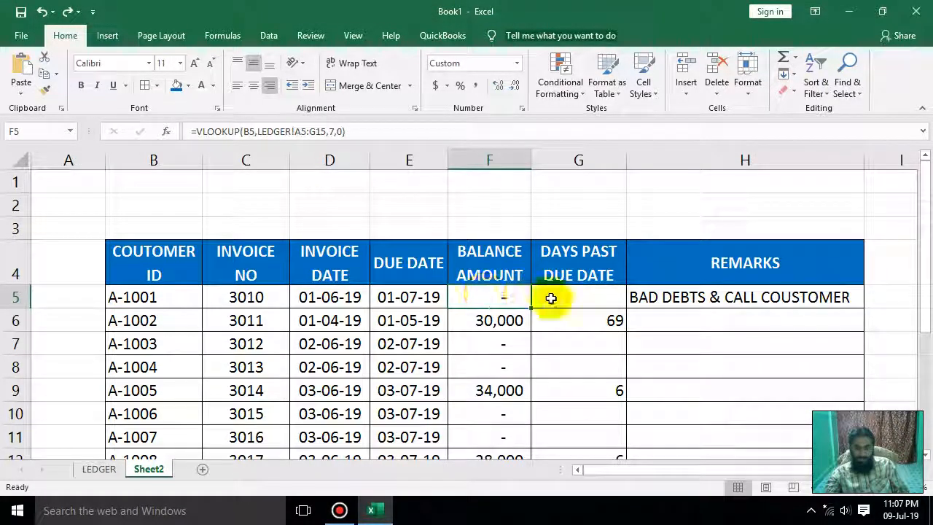
left_click(550, 297)
left_click(501, 297)
left_click(552, 297)
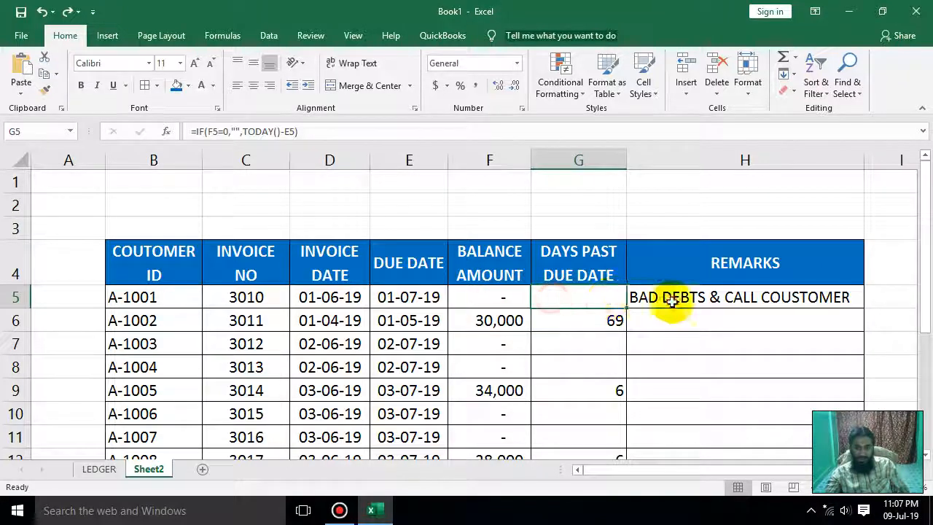
left_click(652, 295)
key("F2")
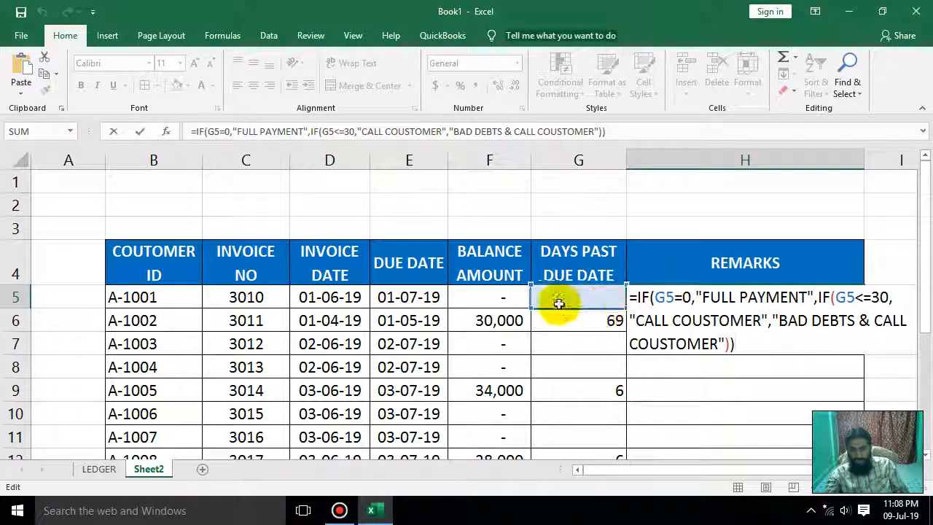
left_click(683, 297)
key("BackSpace")
type("\"\"")
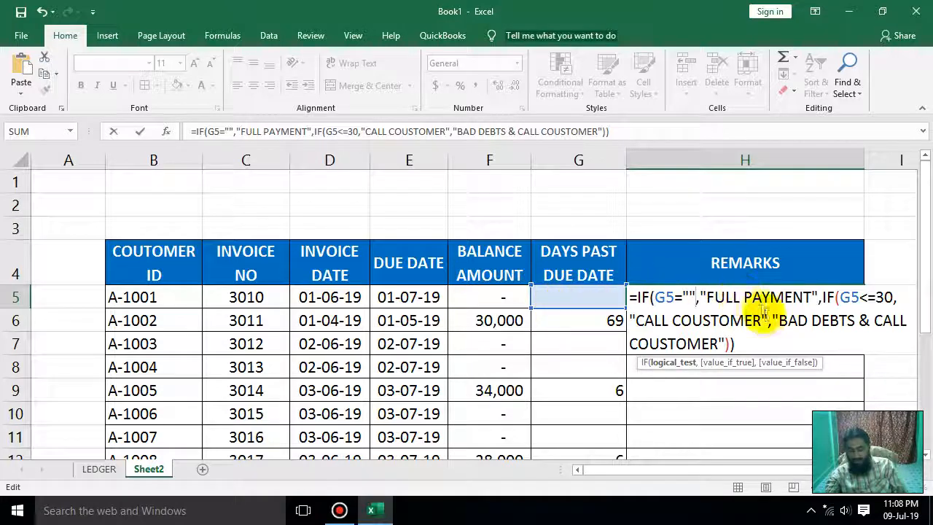
key("Return")
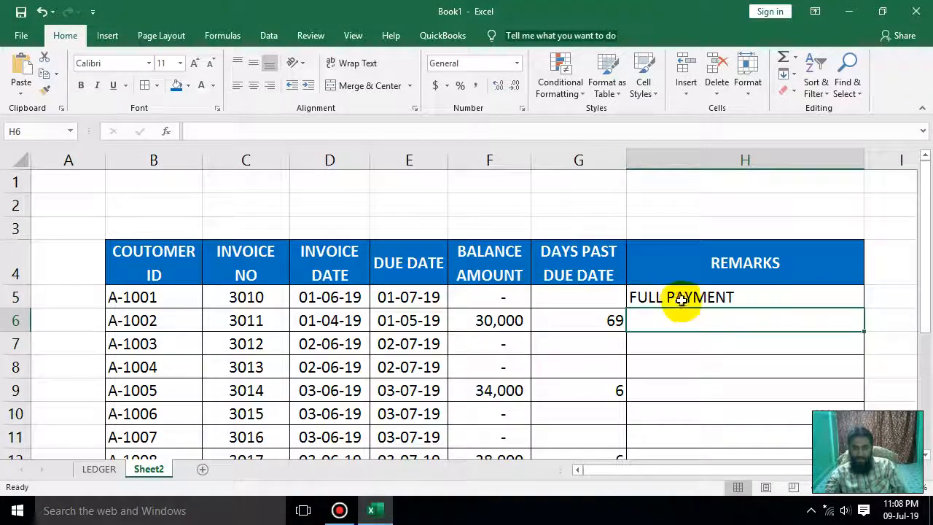
- Fill the remarks formula from H5 down to H14 and check the remarks against the days past due
left_click(680, 300)
left_click_drag(863, 307, 836, 395)
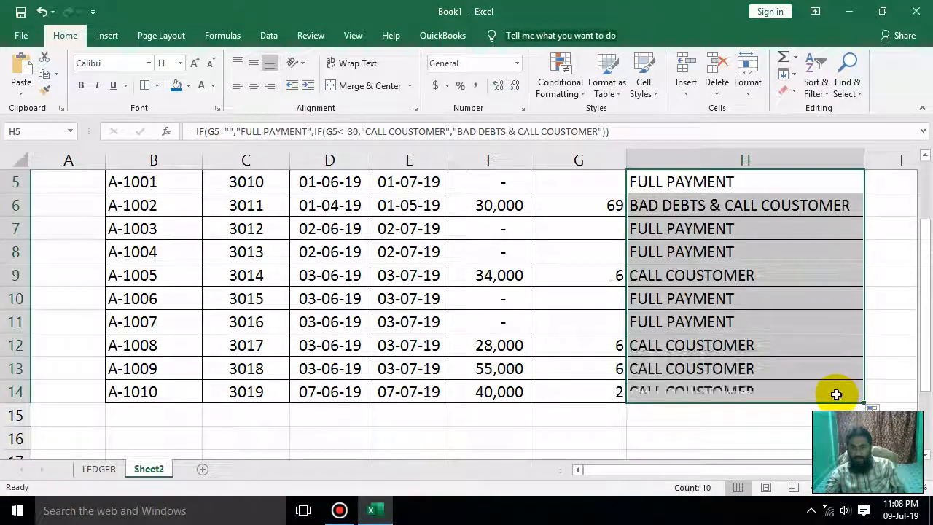
scroll(833, 392, "up", 1)
left_click(838, 364)
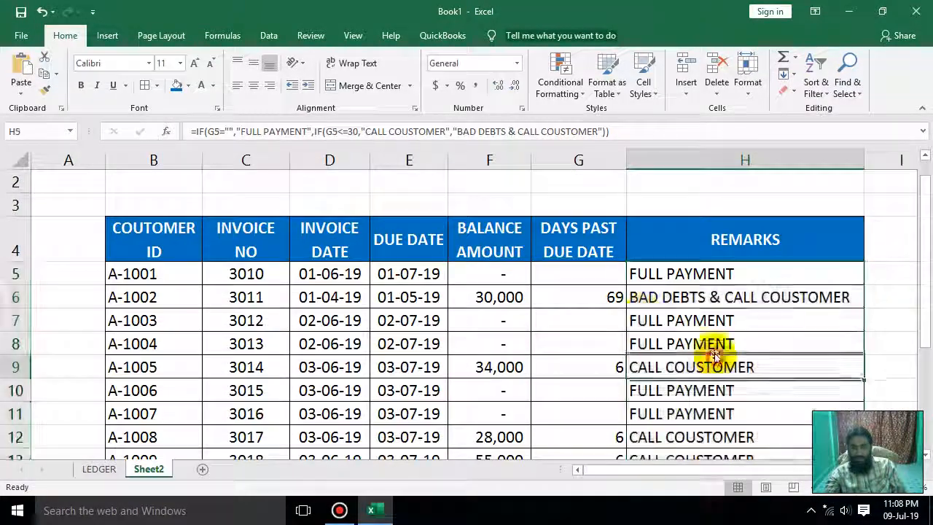
left_click(586, 294)
left_click(724, 297)
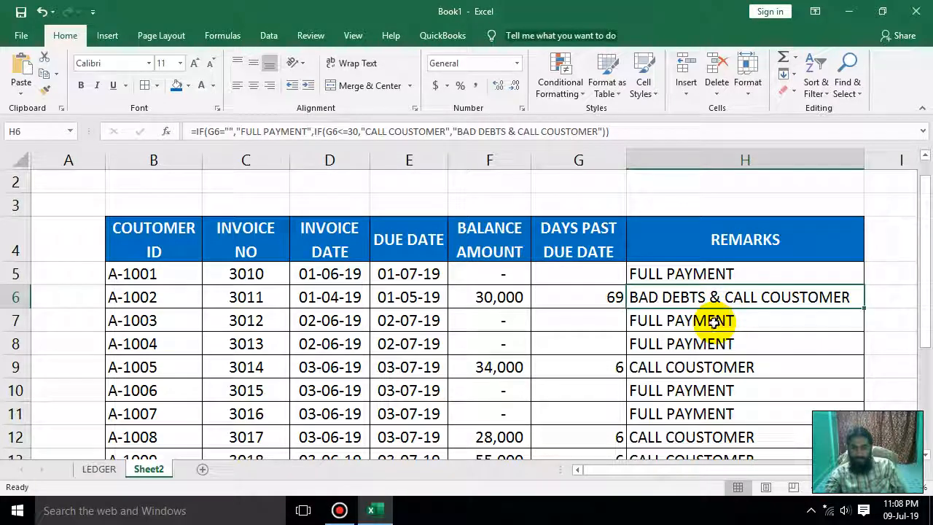
left_click(715, 321)
left_click(720, 344)
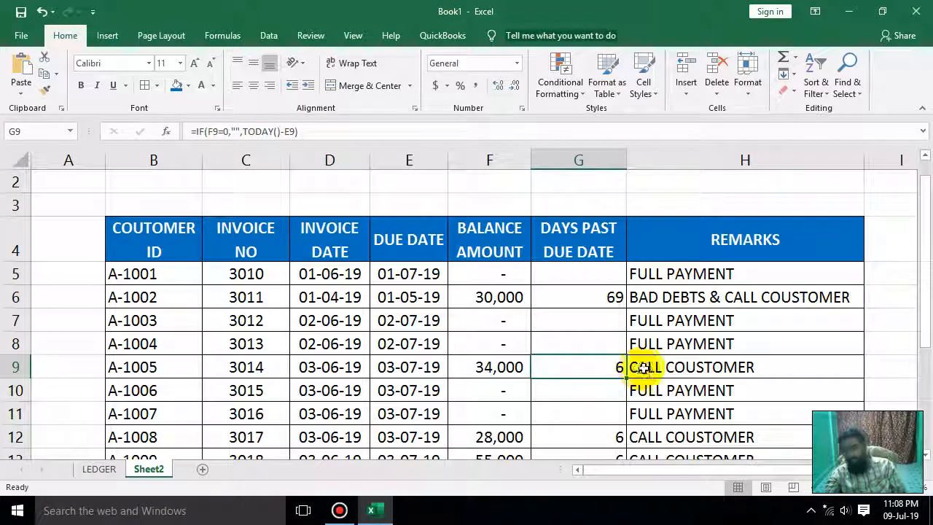
left_click(669, 370)
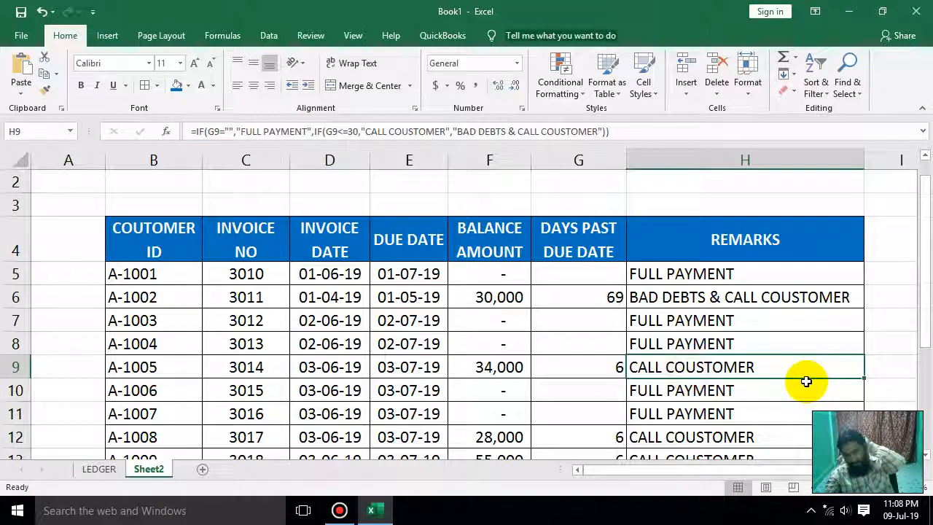
scroll(805, 378, "down", 2)
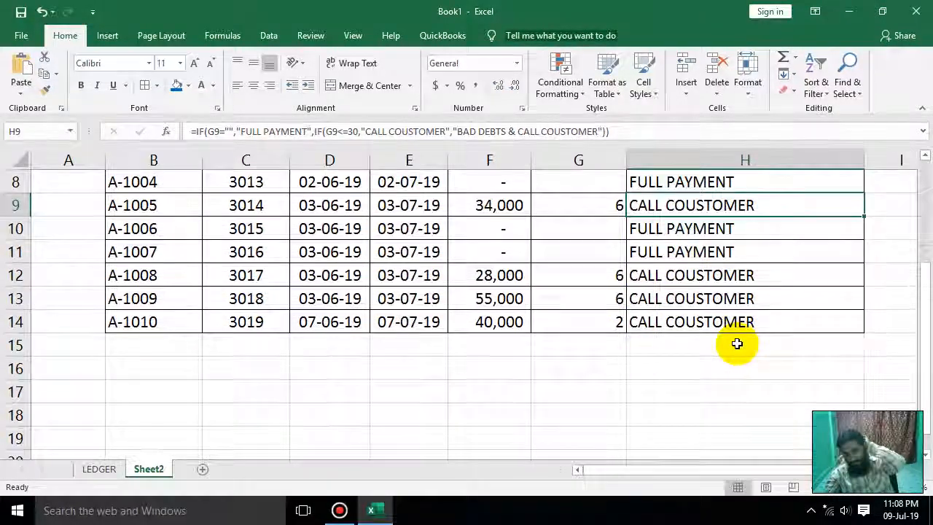
- Review the remarks against the ledger's payment data and rename Sheet2 as AIGING
scroll(737, 343, "up", 2)
left_click(698, 275)
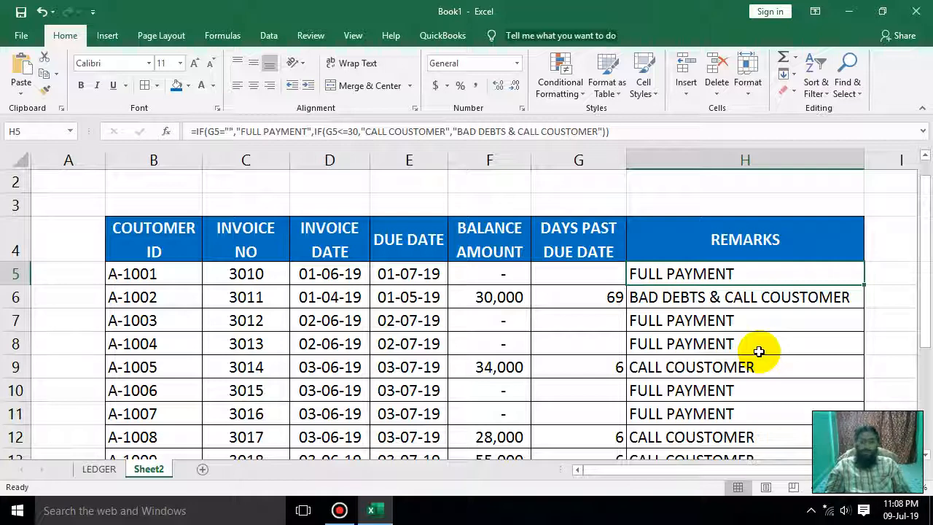
left_click(95, 472)
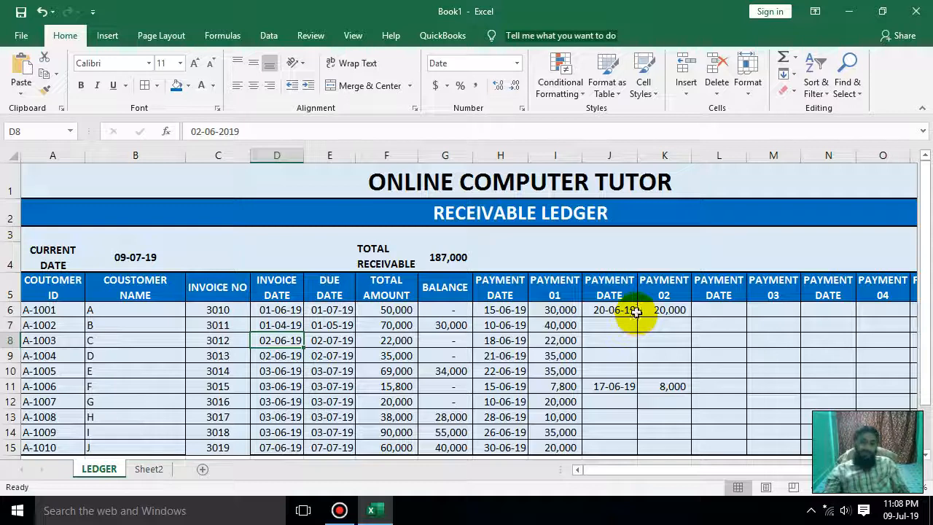
left_click(148, 469)
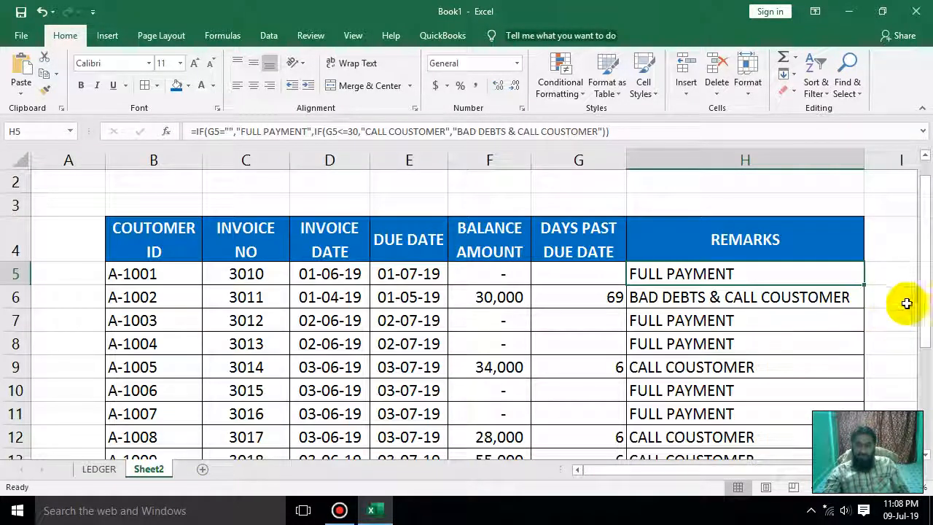
left_click_drag(926, 308, 924, 328)
left_click(784, 350)
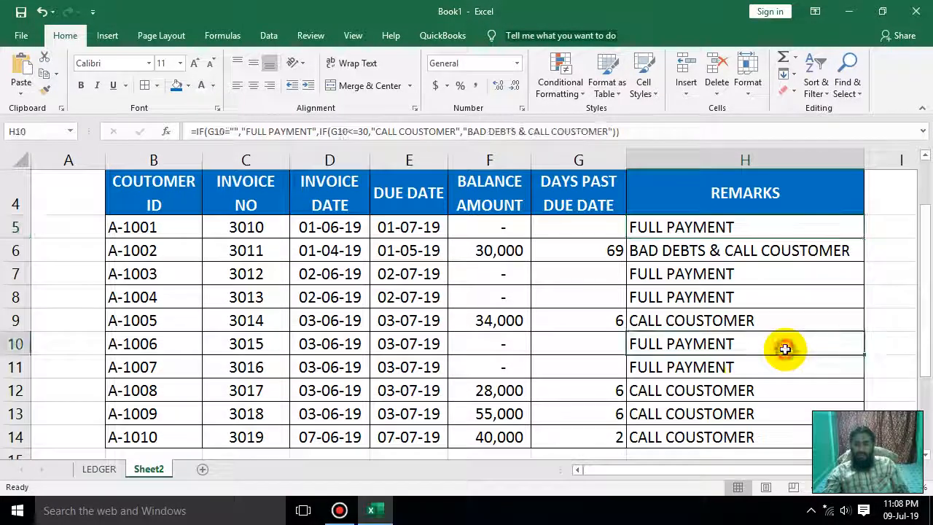
double_click(150, 469)
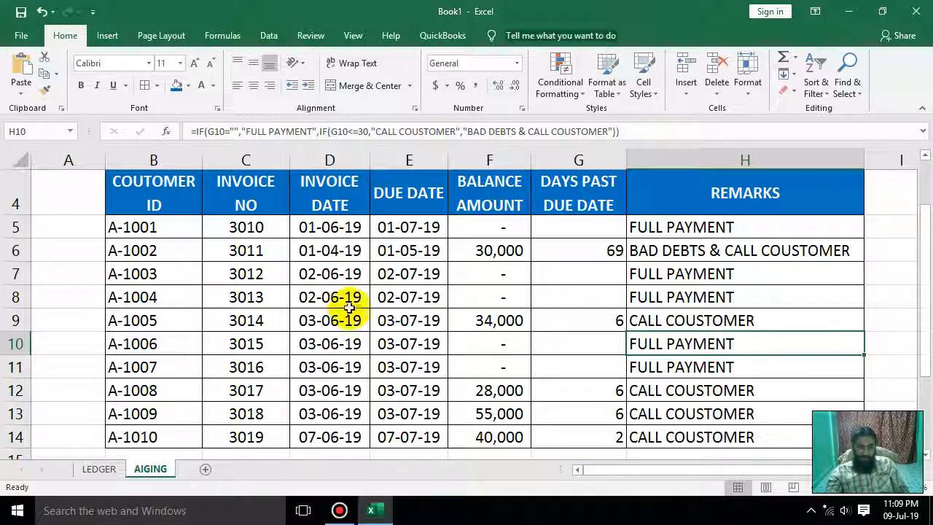
left_click(149, 230)
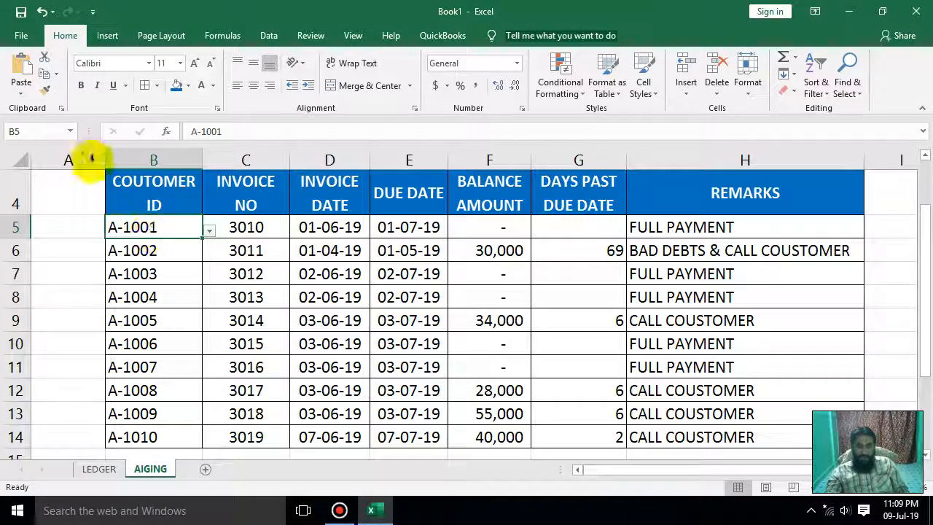
left_click(107, 36)
left_click(29, 84)
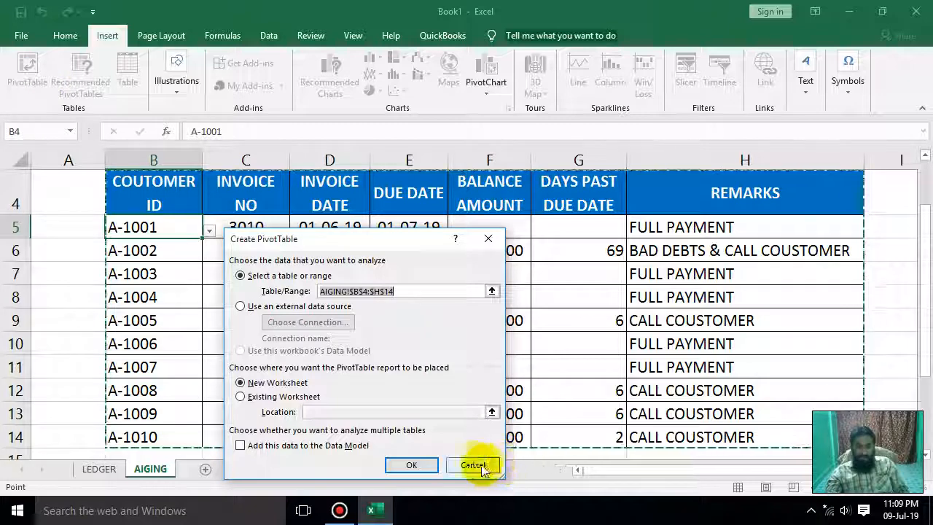
left_click(473, 465)
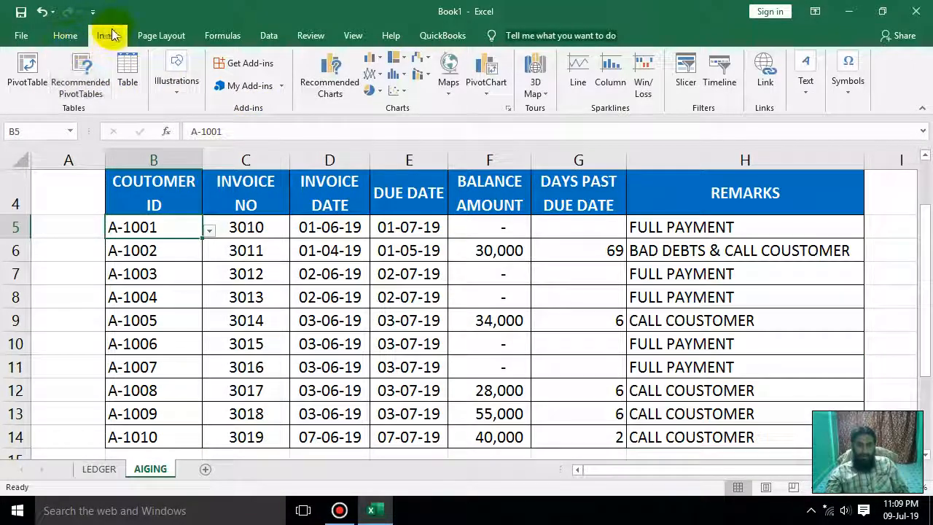
- Create the recommended pivot table that sums BALANCE AMOUNT by DAYS PAST DUE DATE from the AIGING table
left_click(131, 185)
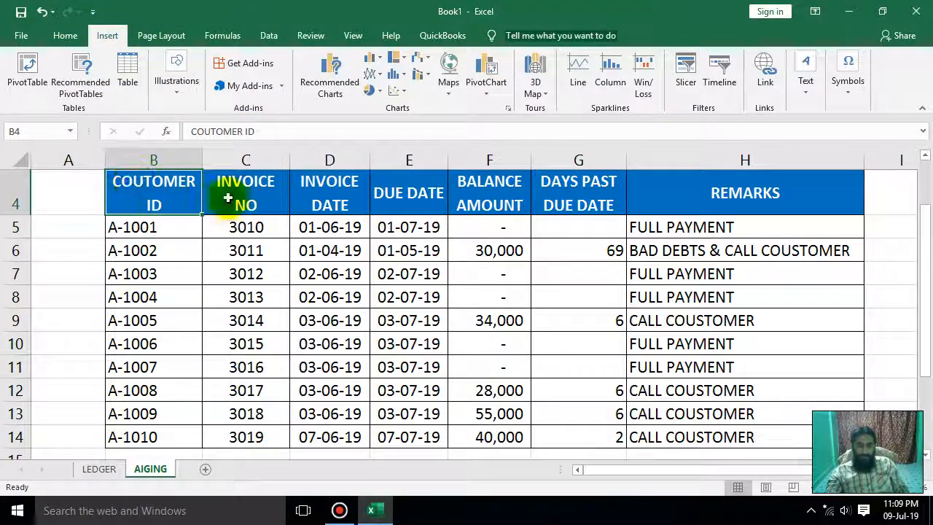
scroll(233, 219, "up", 1)
scroll(240, 204, "down", 1)
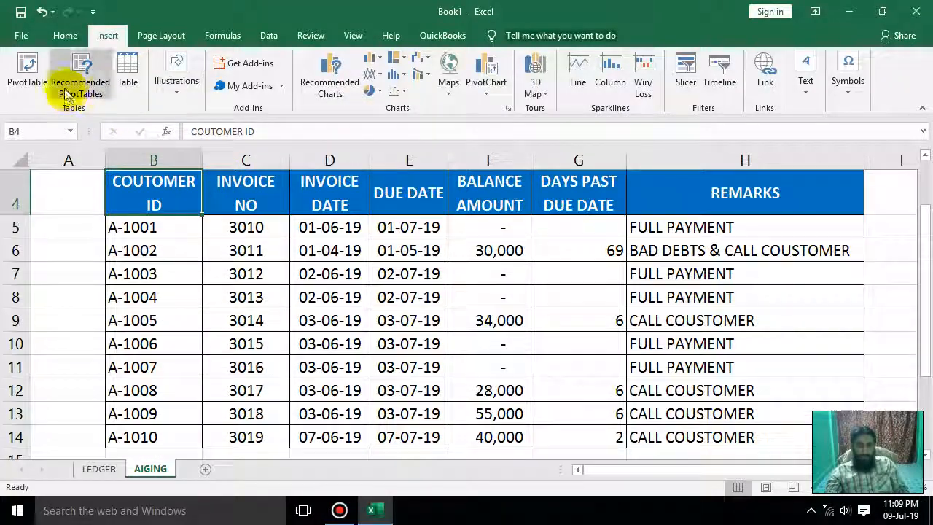
left_click(73, 91)
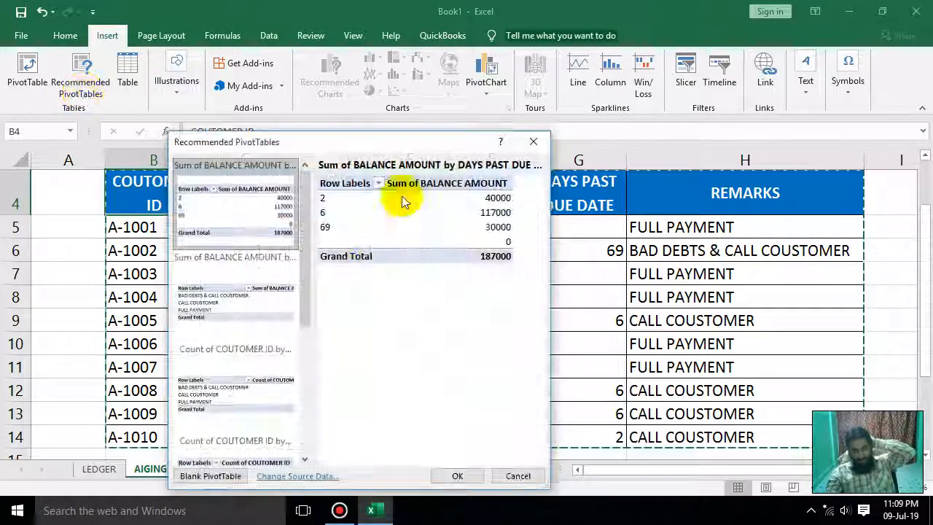
left_click_drag(394, 133, 447, 83)
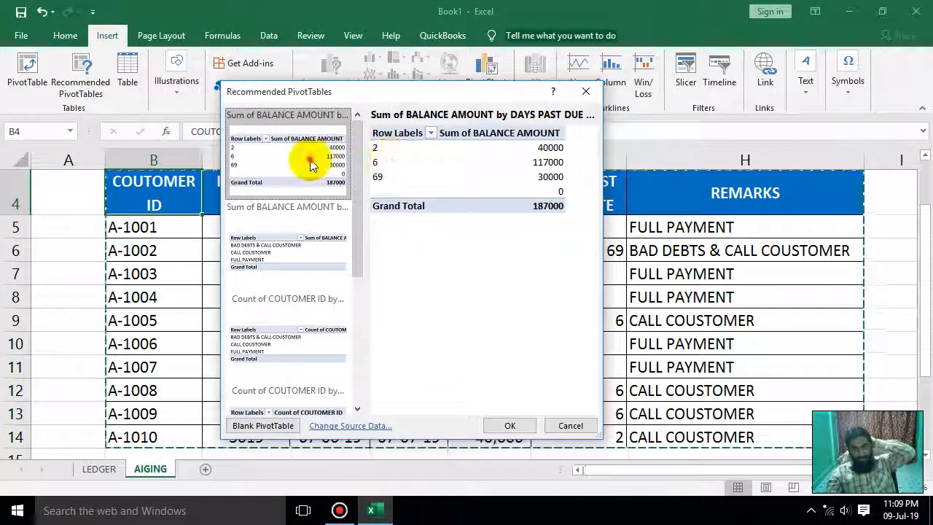
left_click(288, 226)
left_click(280, 309)
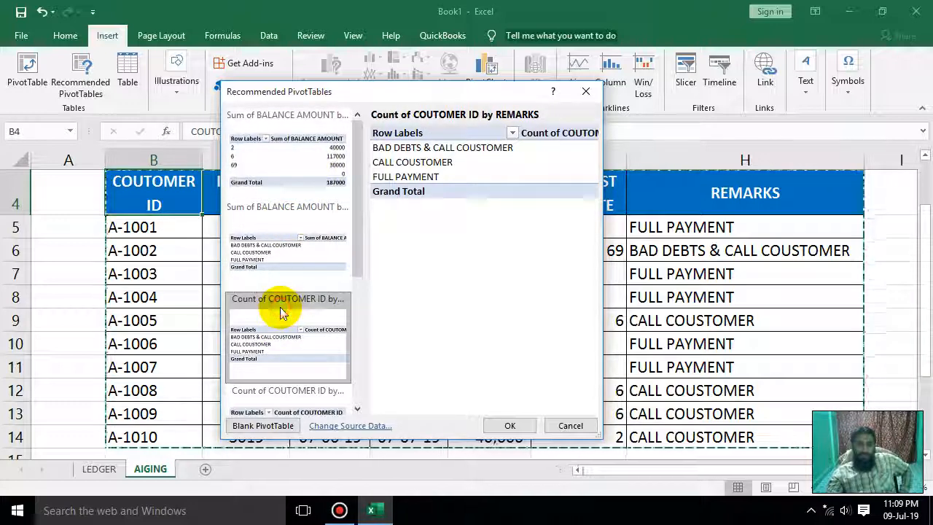
left_click(266, 161)
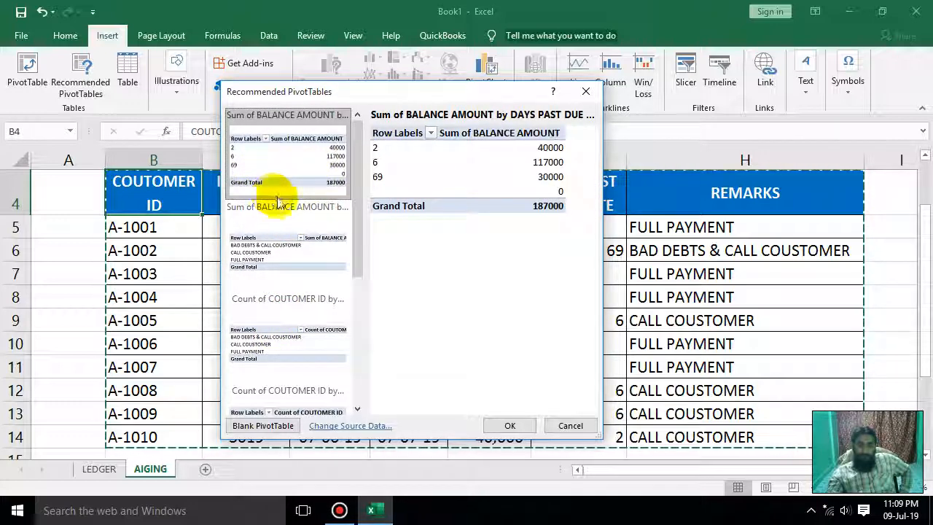
left_click(509, 425)
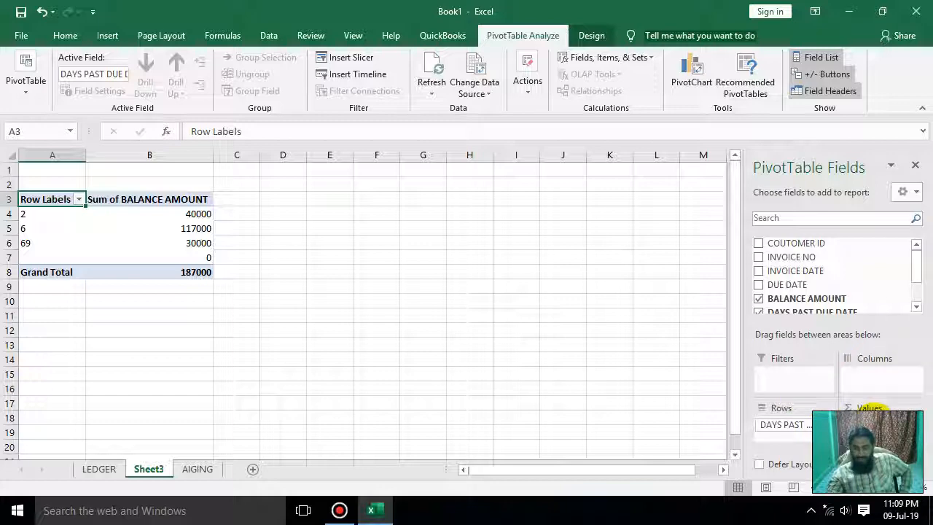
- Clear the pivot table's fields, then set COUTOMER ID as rows and the sum of BALANCE AMOUNT as values
left_click_drag(870, 419, 677, 415)
left_click_drag(781, 427, 616, 416)
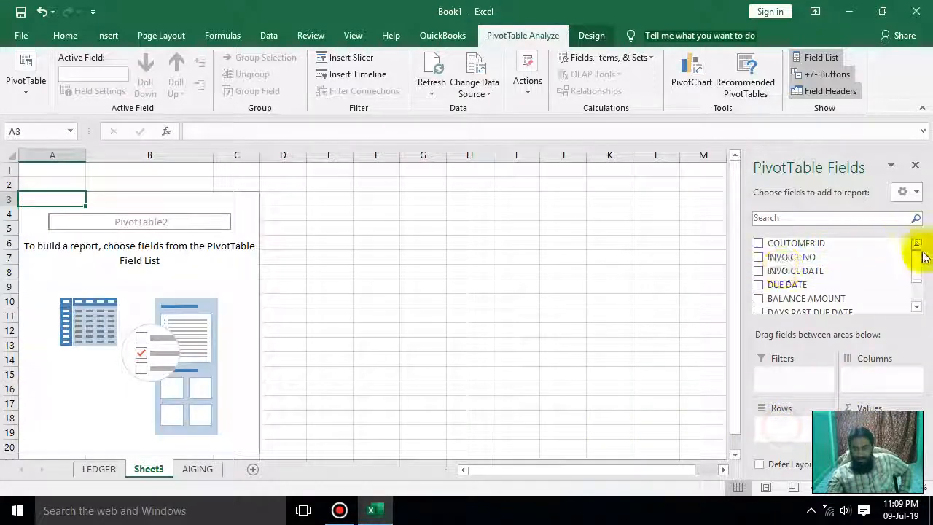
left_click_drag(818, 243, 785, 430)
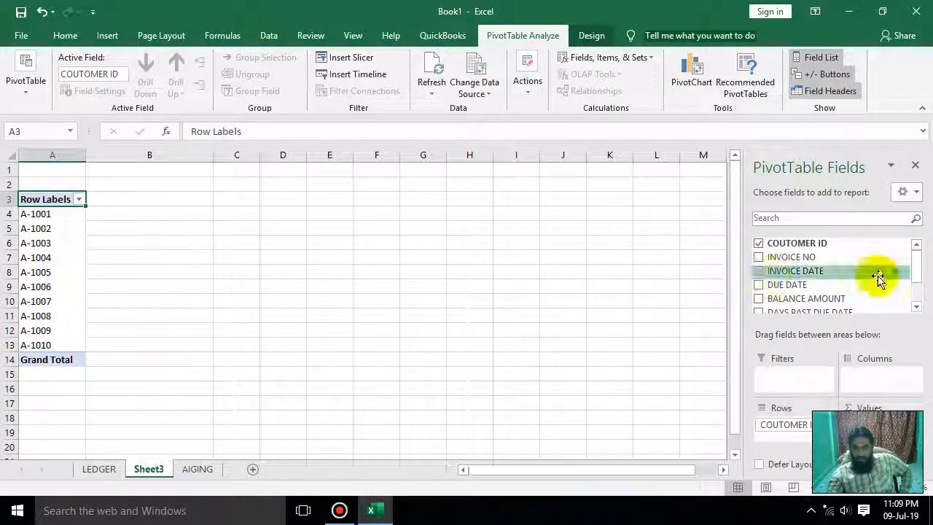
left_click_drag(911, 270, 916, 292)
left_click_drag(812, 257, 869, 408)
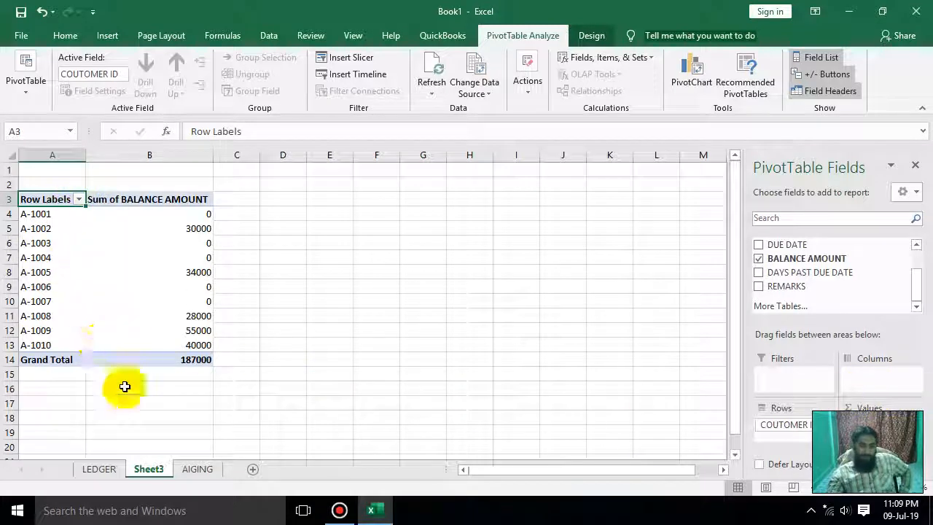
- Try DAYS PAST DUE DATE as the pivot table's columns and as a second row field, and remove it
left_click_drag(852, 280, 862, 384)
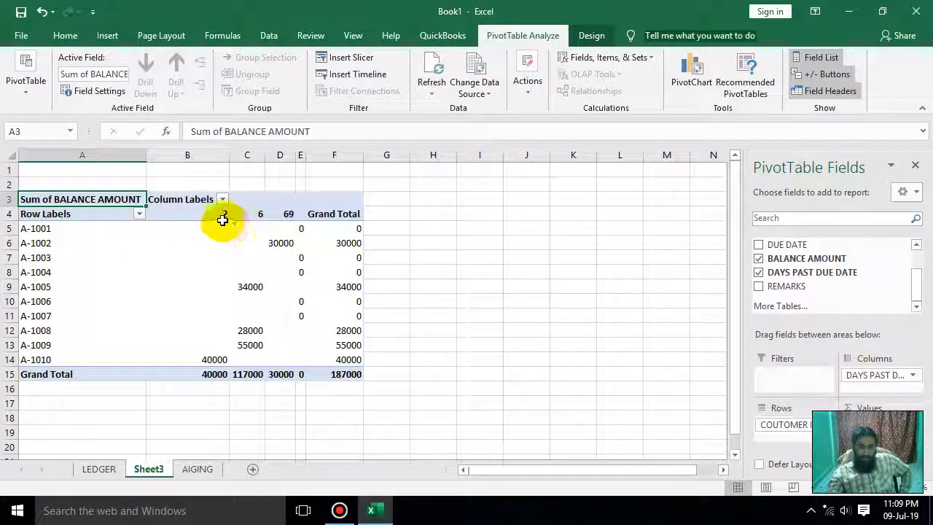
left_click_drag(870, 375, 796, 435)
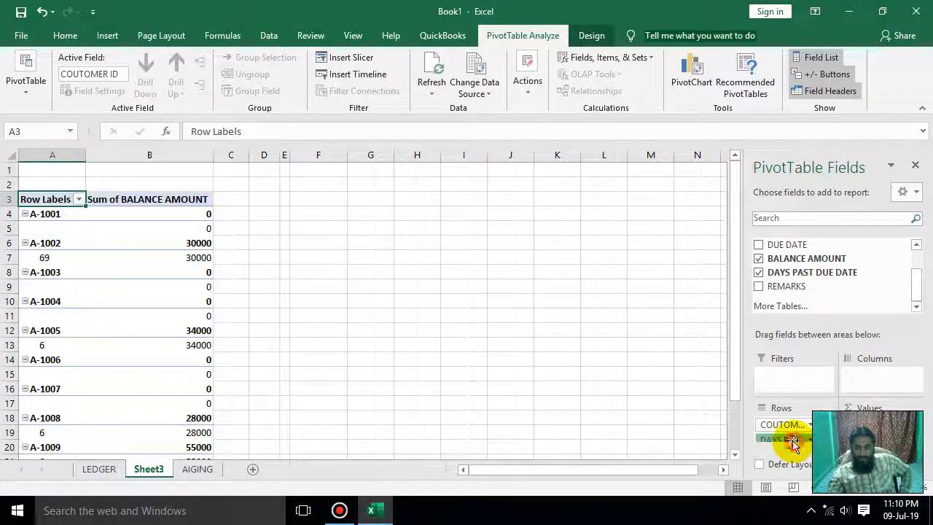
left_click_drag(794, 446, 583, 371)
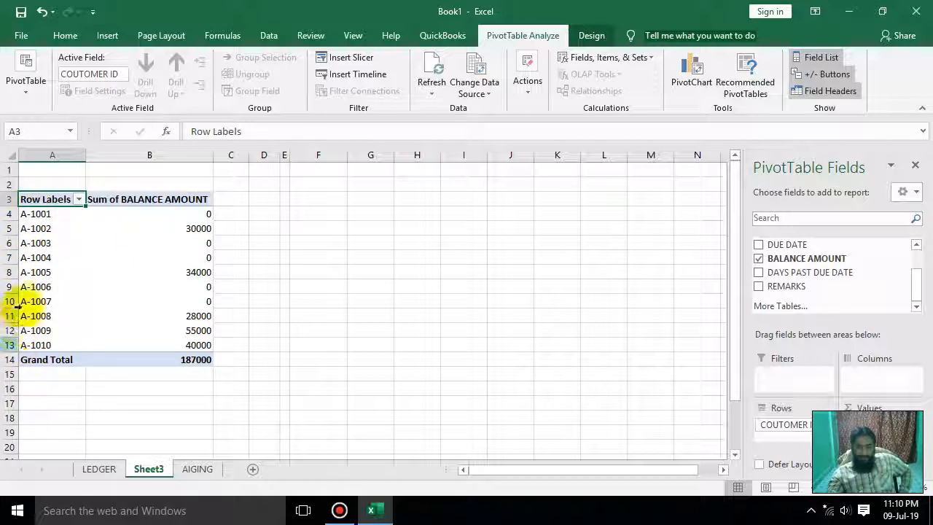
- Move the pivot table's sheet behind AIGING and close the pivot field list
left_click(137, 201)
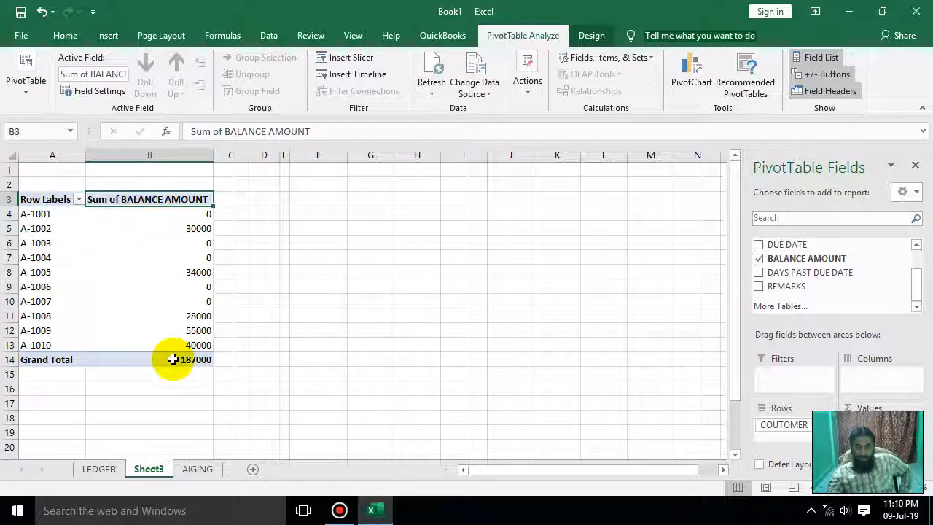
left_click(48, 199)
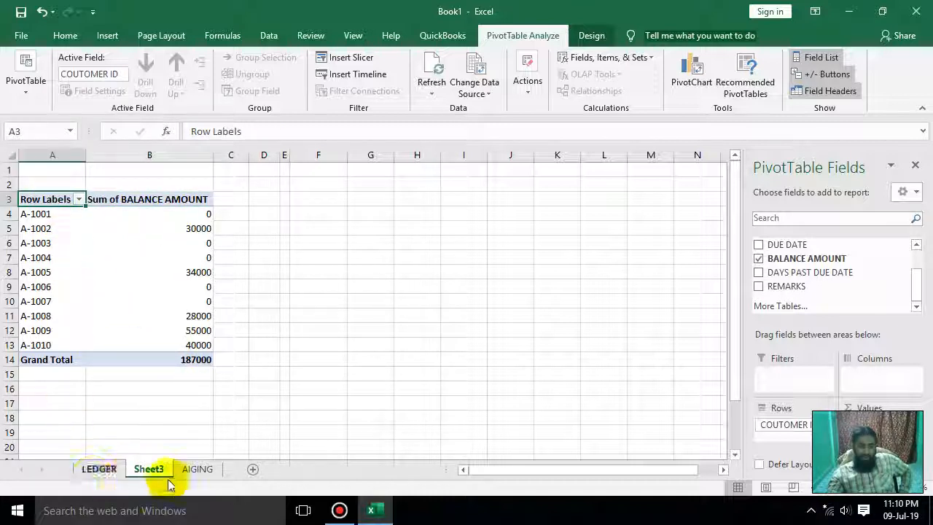
left_click_drag(146, 471, 176, 478)
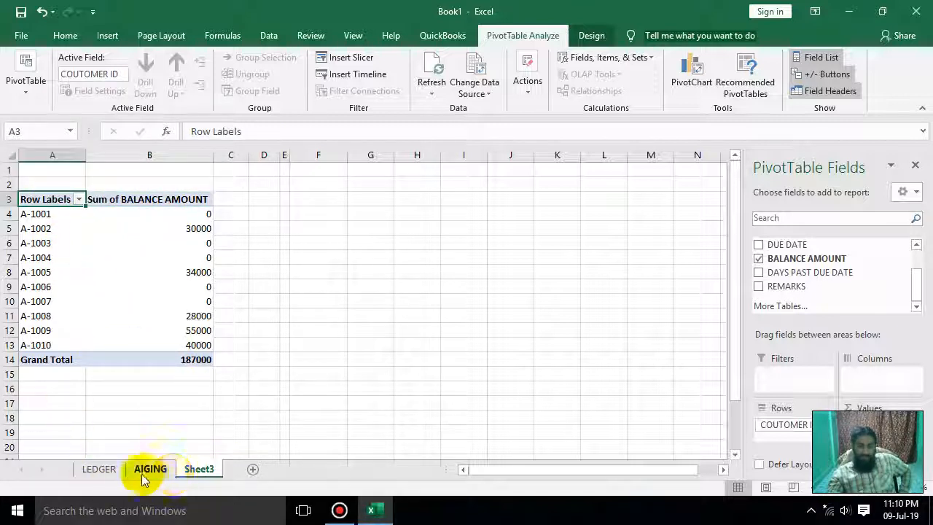
left_click(914, 167)
- Review the finished LEDGER and AIGING worksheets
left_click(99, 470)
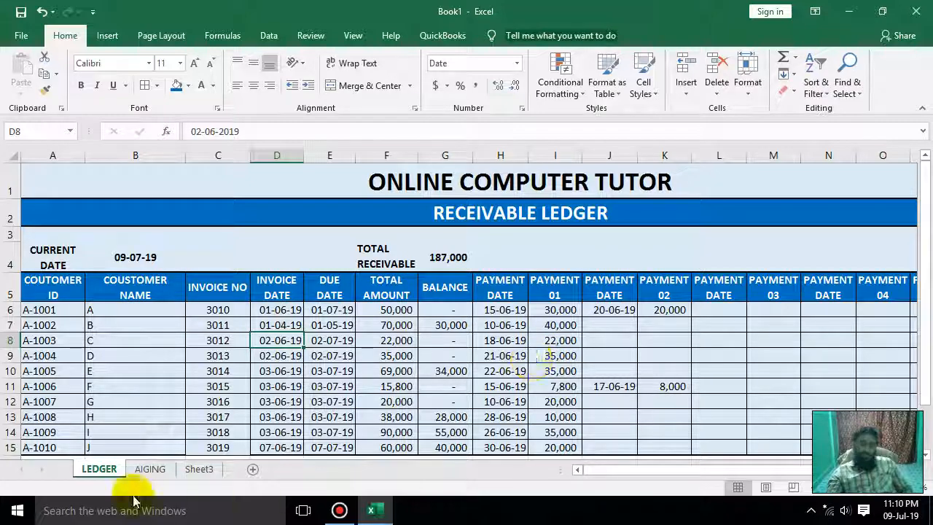
left_click(150, 468)
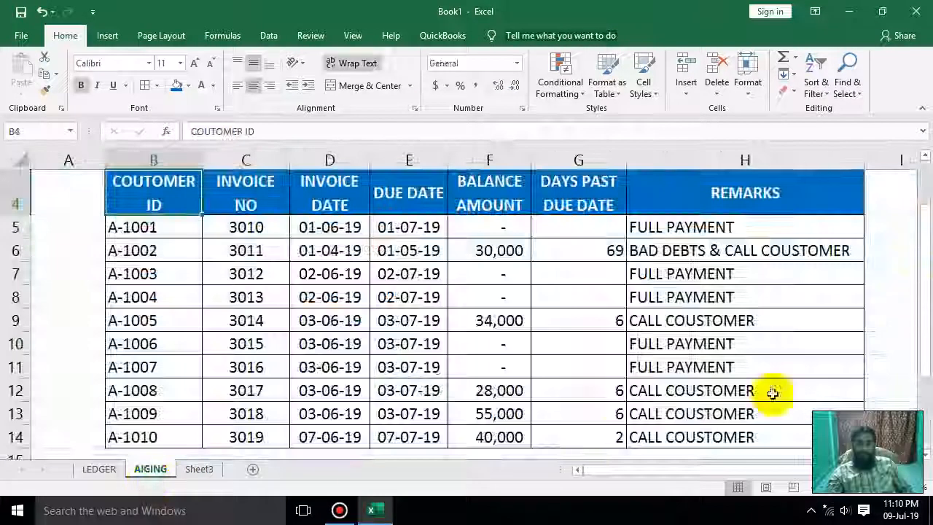
left_click(95, 473)
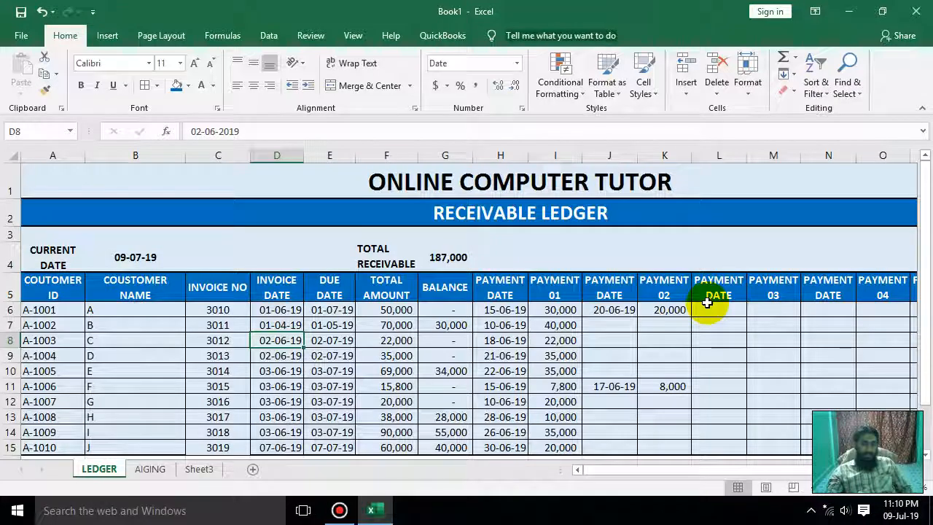